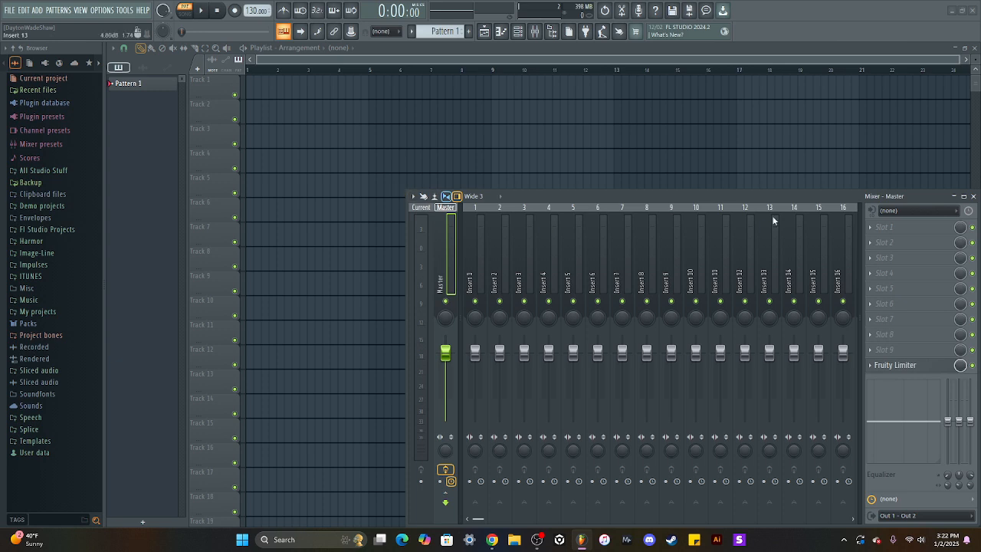
Load Fruity Formula Controller into the Master track's first effect slot and place its window beside the mixer.
{"action": "left_click", "coordinate": [533, 30]}
{"action": "left_click", "coordinate": [534, 31]}
{"action": "left_click", "coordinate": [906, 229]}
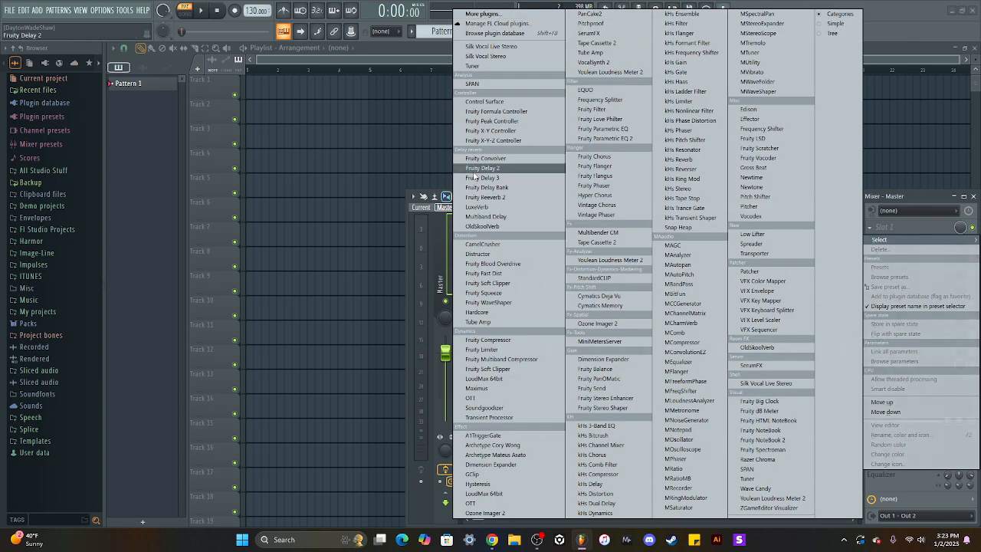
{"action": "left_click", "coordinate": [496, 111]}
{"action": "left_click_drag", "start_coordinate": [275, 121], "coordinate": [318, 165]}
{"action": "left_click", "coordinate": [162, 127]}
{"action": "left_click", "coordinate": [330, 129]}
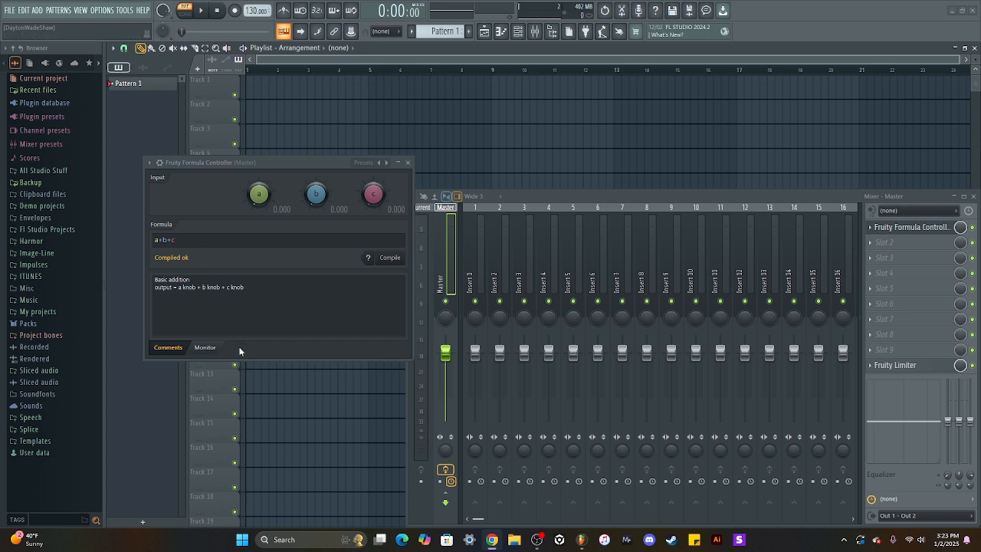
{"action": "left_click_drag", "start_coordinate": [278, 162], "coordinate": [255, 202]}
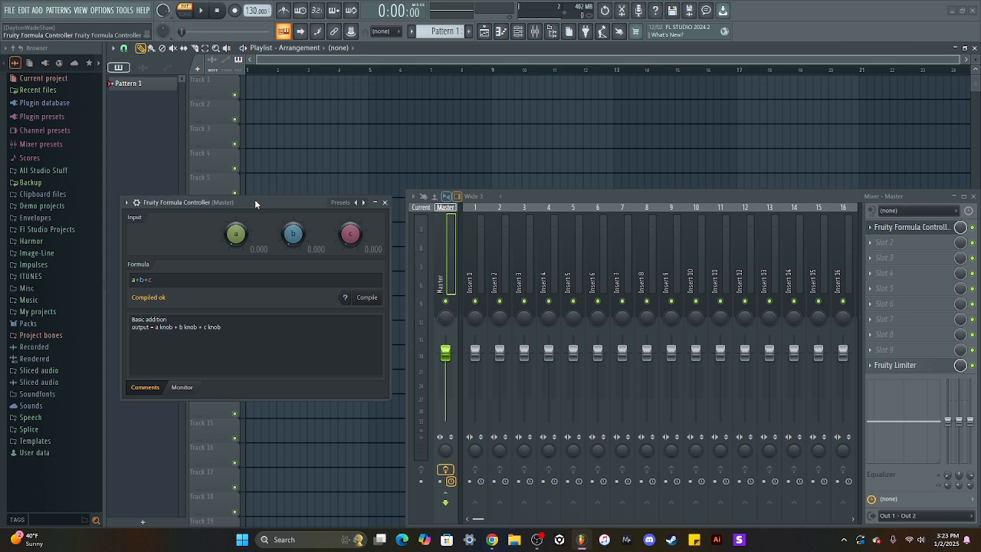
Set the formula inputs a, b and c to about 0.215, 0.227 and 0.254.
{"action": "left_click_drag", "start_coordinate": [235, 234], "coordinate": [294, 202]}
{"action": "left_click_drag", "start_coordinate": [351, 234], "coordinate": [350, 196]}
{"action": "left_click_drag", "start_coordinate": [293, 233], "coordinate": [293, 245]}
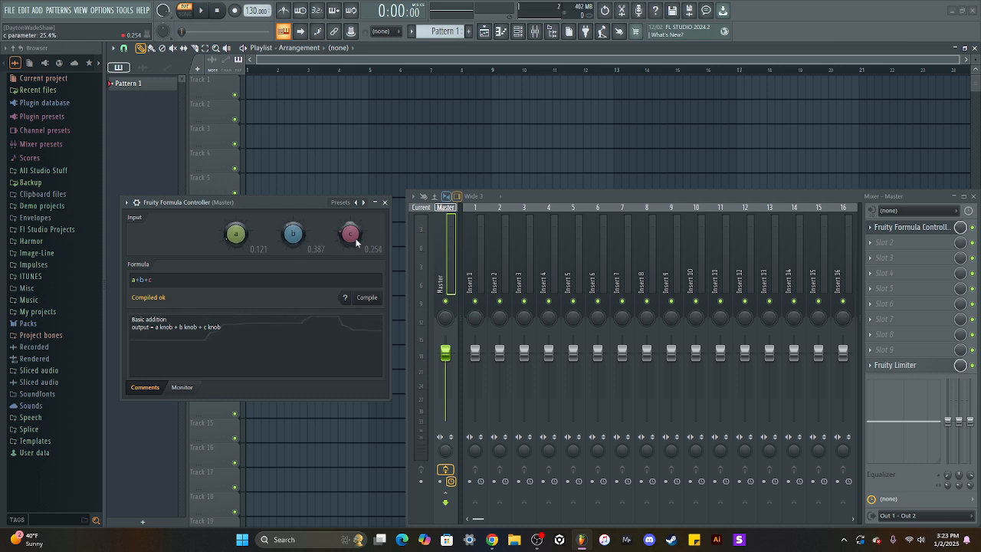
{"action": "left_click_drag", "start_coordinate": [291, 237], "coordinate": [291, 252]}
{"action": "left_click_drag", "start_coordinate": [225, 234], "coordinate": [225, 229]}
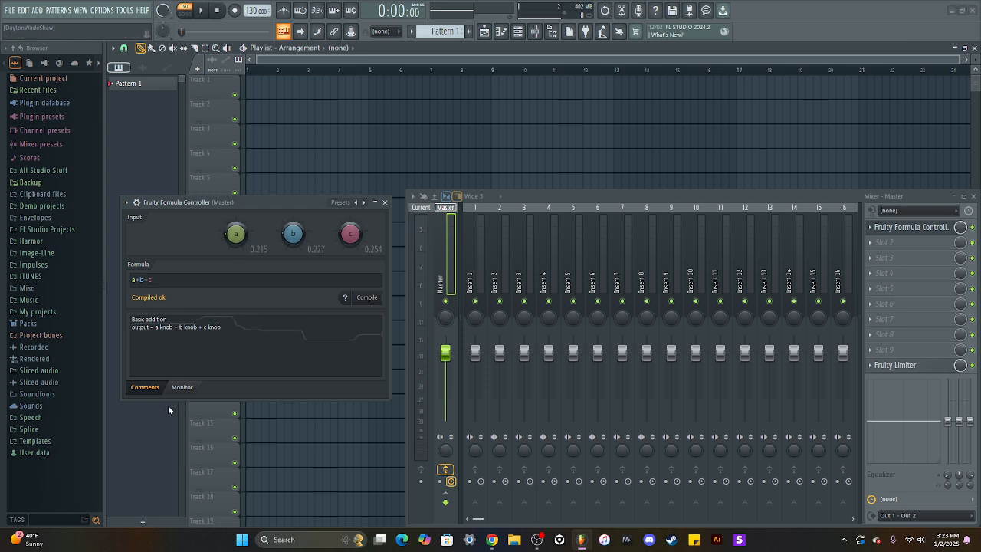
Show the formula's output monitor, raise inputs b and c, and bring all three inputs back to 0.
{"action": "left_click", "coordinate": [182, 387]}
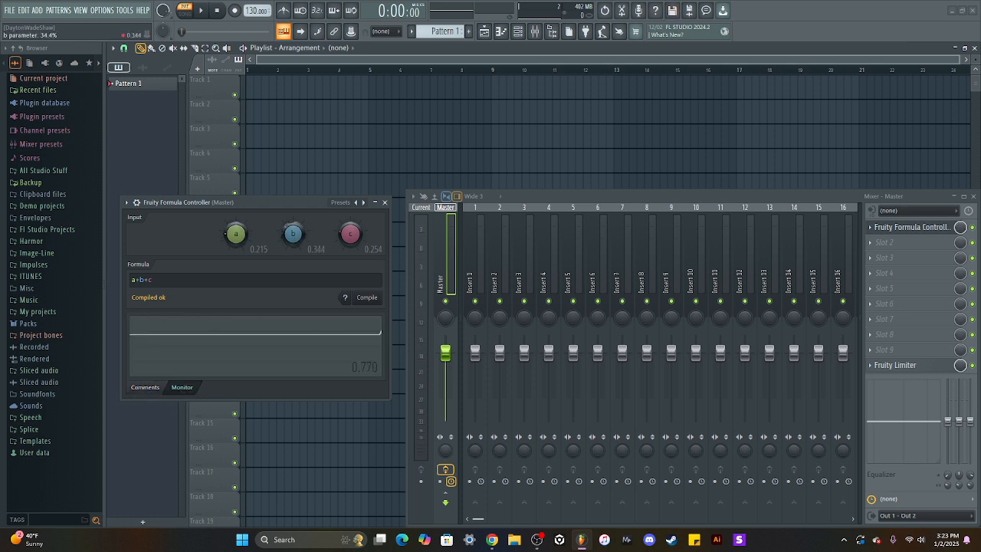
{"action": "left_click_drag", "start_coordinate": [292, 233], "coordinate": [292, 191]}
{"action": "left_click_drag", "start_coordinate": [345, 229], "coordinate": [293, 264]}
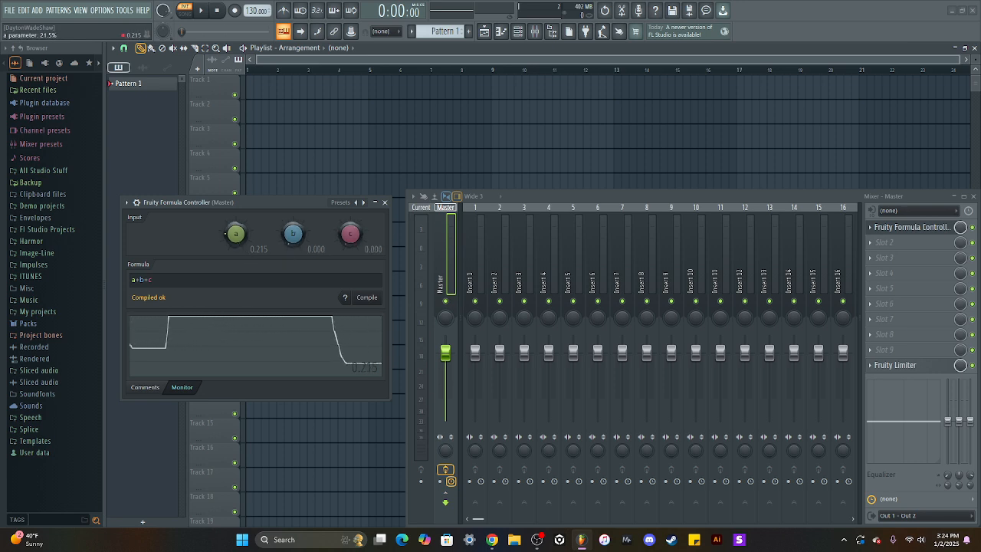
{"action": "left_click_drag", "start_coordinate": [236, 234], "coordinate": [236, 264]}
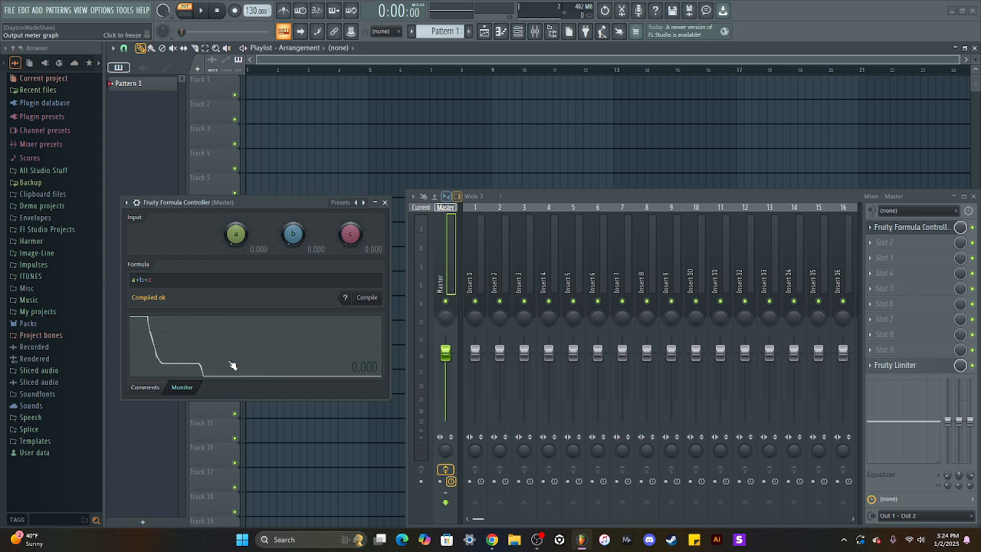
Vary the formula inputs under the output monitor, ending with a about 0.301, b about 0.453 and c about 0.406.
{"action": "left_click_drag", "start_coordinate": [235, 240], "coordinate": [235, 196]}
{"action": "left_click_drag", "start_coordinate": [293, 238], "coordinate": [294, 207]}
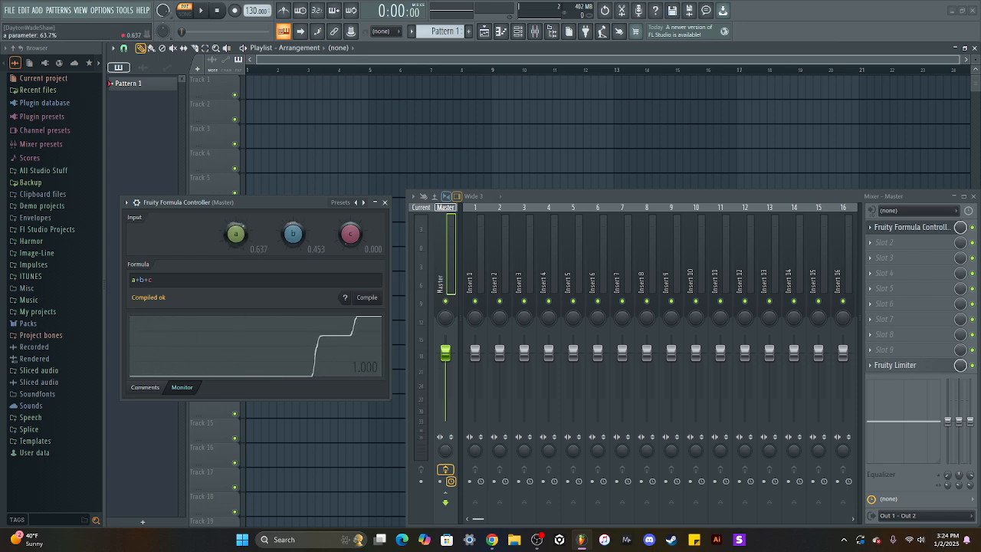
{"action": "left_click_drag", "start_coordinate": [237, 235], "coordinate": [237, 261]}
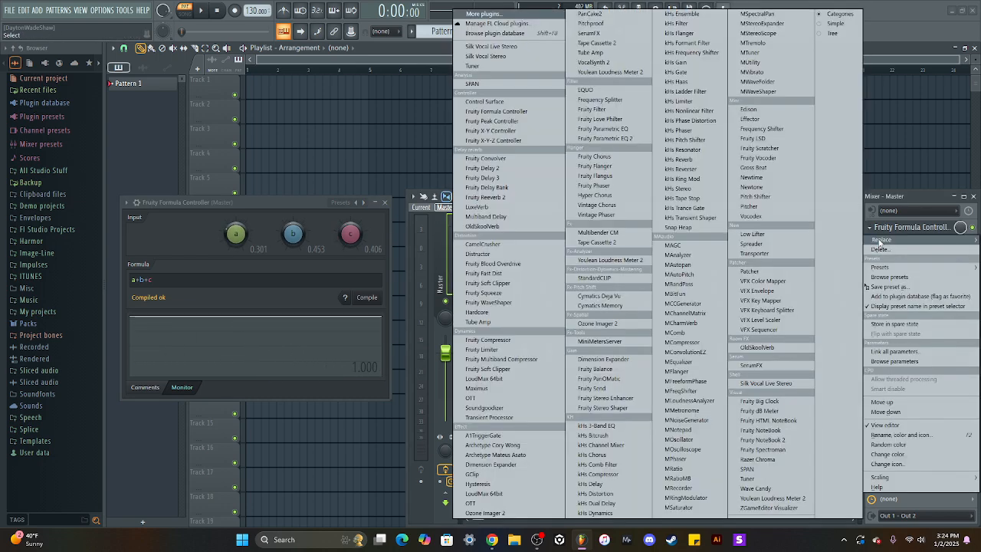
Replace the Formula Controller in the Master's first slot with Fruity Peak Controller and reposition its window.
{"action": "left_click", "coordinate": [494, 121]}
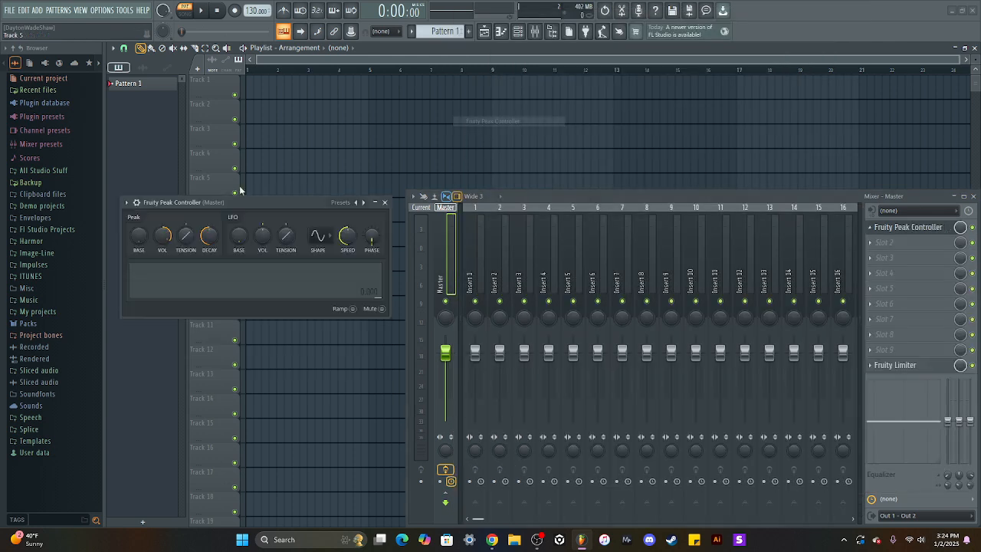
{"action": "left_click", "coordinate": [127, 202]}
{"action": "left_click", "coordinate": [128, 203]}
{"action": "mouse_move", "coordinate": [258, 206]}
{"action": "left_mouse_down"}
{"action": "mouse_move", "coordinate": [270, 225]}
{"action": "mouse_move", "coordinate": [255, 224]}
{"action": "left_mouse_up"}
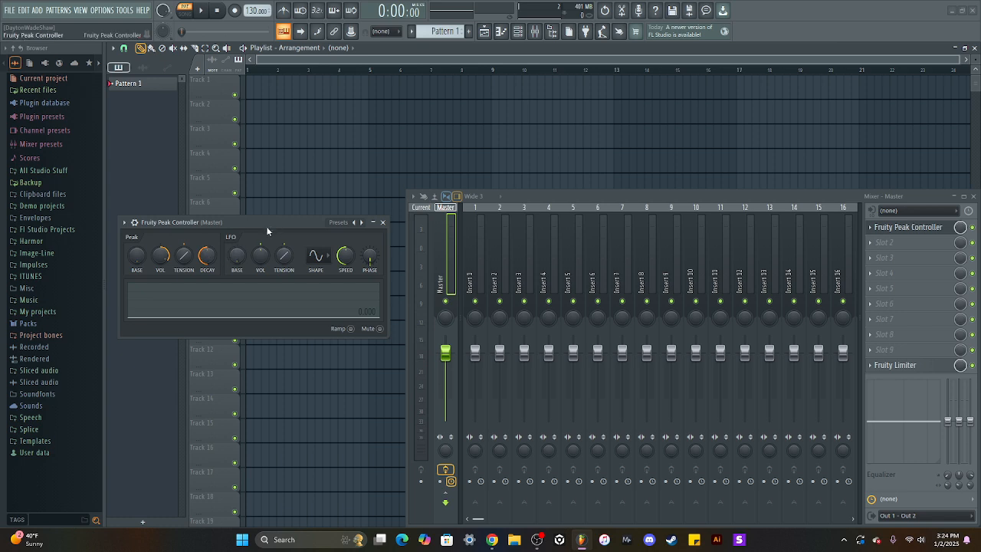
{"action": "left_click_drag", "start_coordinate": [264, 224], "coordinate": [232, 228]}
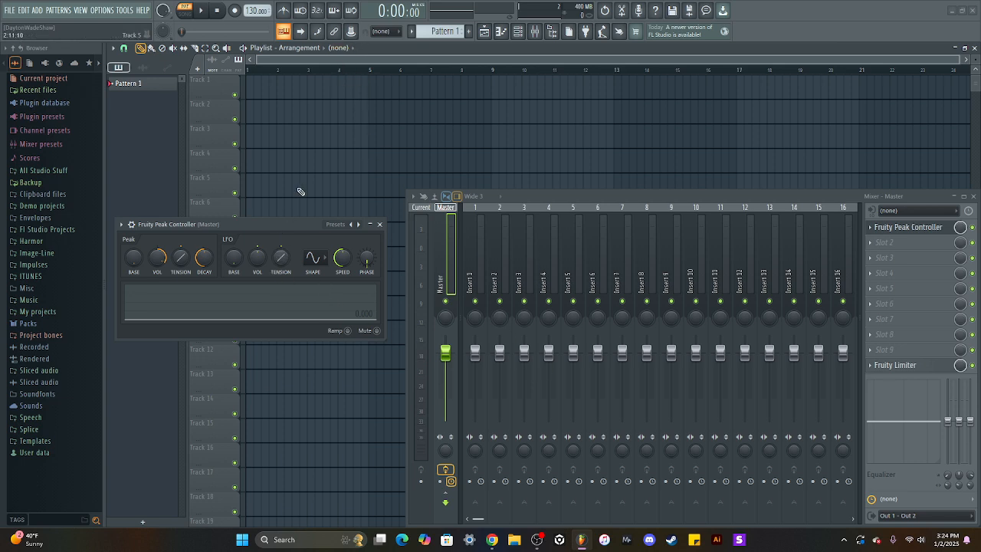
Link Insert 3's volume fader to the internal controller Fruity Peak Controller - LFO.
{"action": "right_click", "coordinate": [526, 357]}
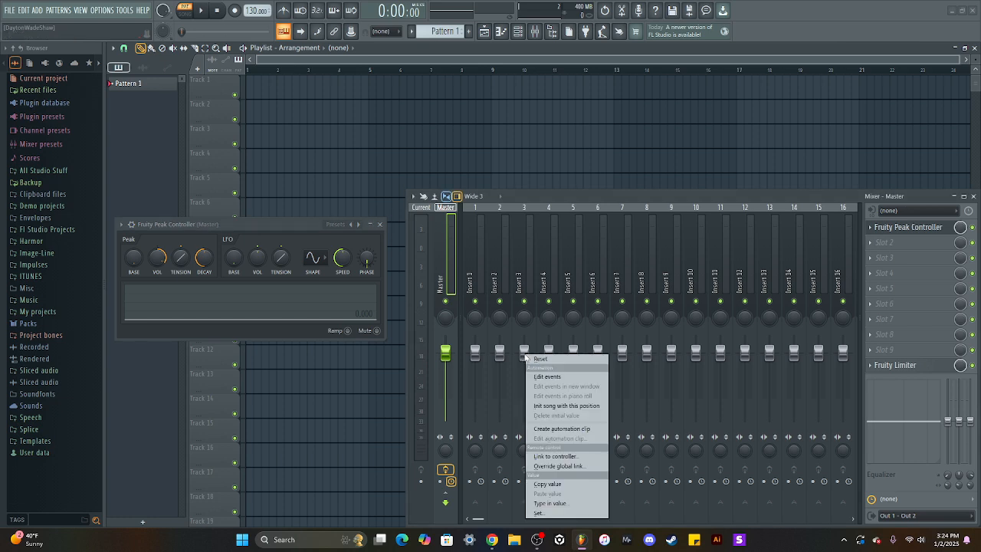
{"action": "left_click", "coordinate": [564, 456]}
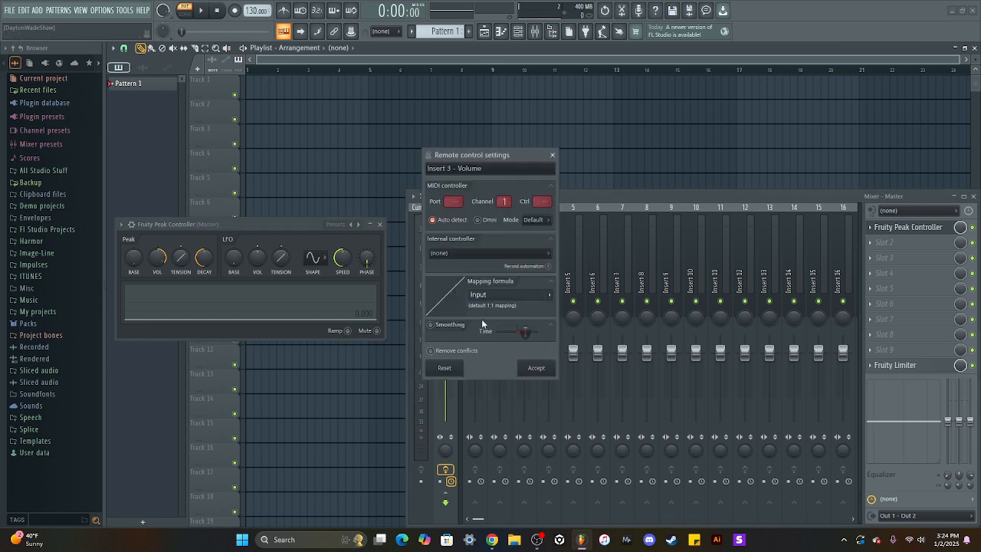
{"action": "left_click", "coordinate": [496, 253]}
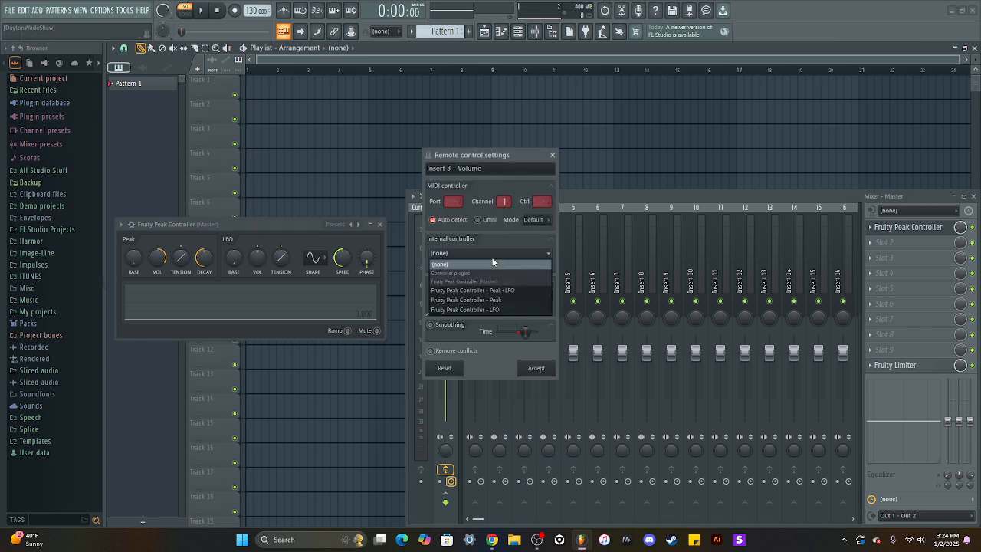
{"action": "left_click", "coordinate": [505, 309]}
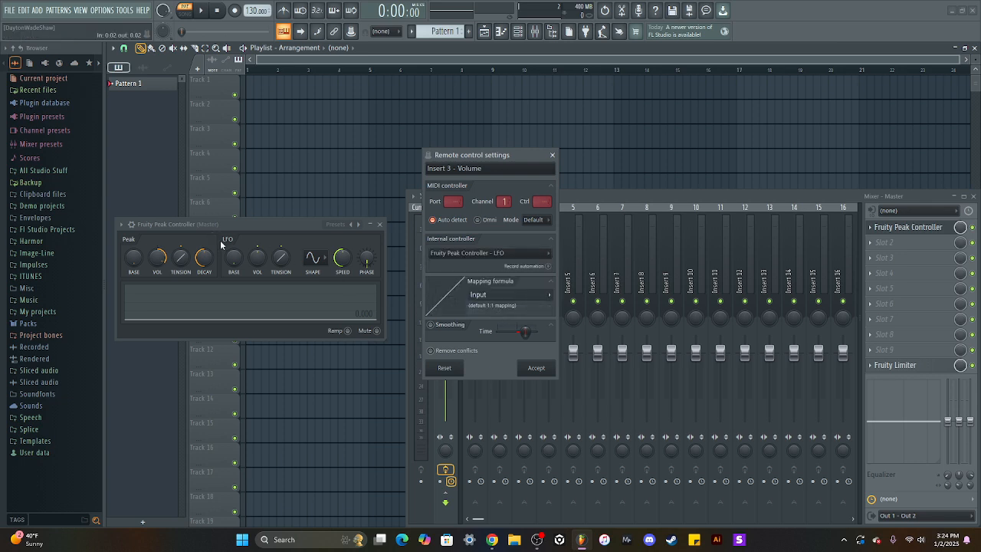
{"action": "left_click", "coordinate": [540, 371]}
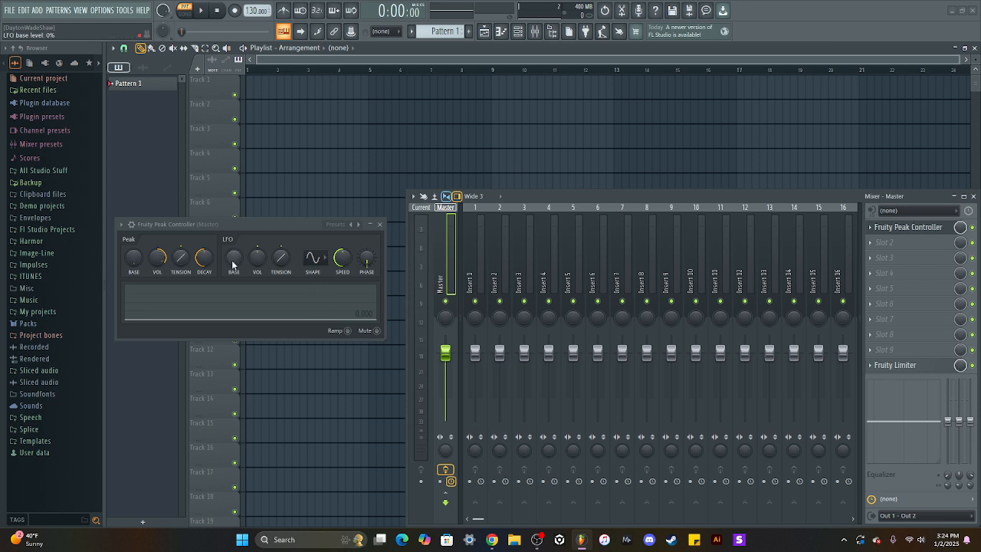
Adjust the Peak Controller's LFO base, volume, tension and speed to modulate the linked fader.
{"action": "left_click_drag", "start_coordinate": [239, 265], "coordinate": [261, 229]}
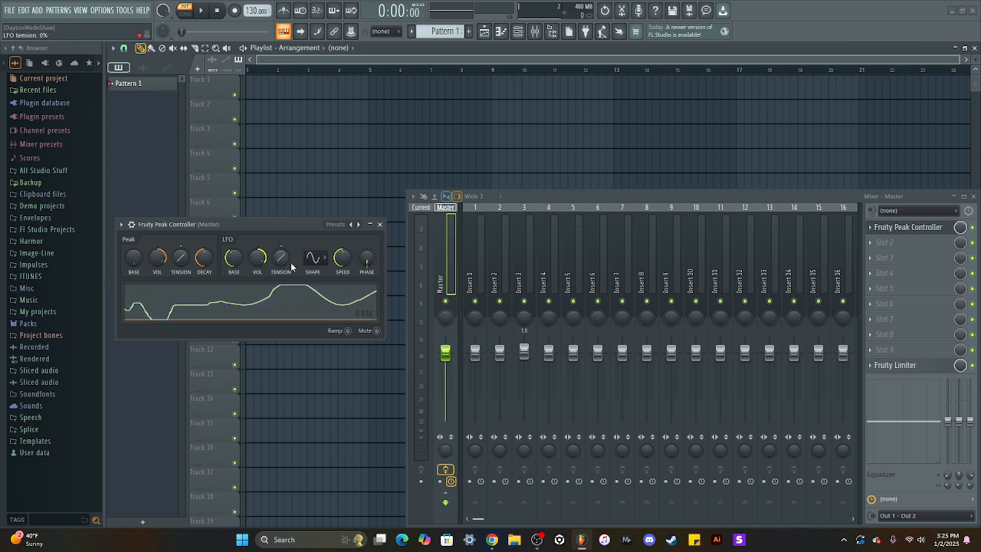
{"action": "left_click_drag", "start_coordinate": [284, 262], "coordinate": [284, 243]}
{"action": "mouse_move", "coordinate": [343, 262]}
{"action": "left_mouse_down"}
{"action": "mouse_move", "coordinate": [343, 242]}
{"action": "mouse_move", "coordinate": [342, 281]}
{"action": "left_mouse_up"}
{"action": "left_click_drag", "start_coordinate": [278, 262], "coordinate": [236, 296]}
{"action": "left_click_drag", "start_coordinate": [344, 260], "coordinate": [345, 230]}
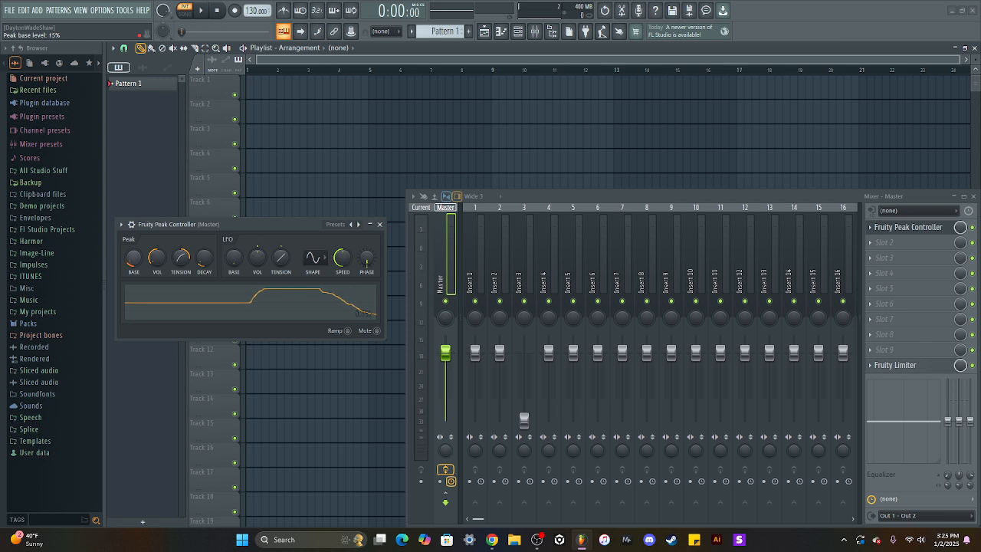
Set the peak base level to about 57% and relink Insert 3's volume to Fruity Peak Controller - Peak.
{"action": "mouse_move", "coordinate": [133, 258]}
{"action": "left_mouse_down"}
{"action": "mouse_move", "coordinate": [134, 248]}
{"action": "mouse_move", "coordinate": [134, 288]}
{"action": "mouse_move", "coordinate": [134, 262]}
{"action": "left_mouse_up"}
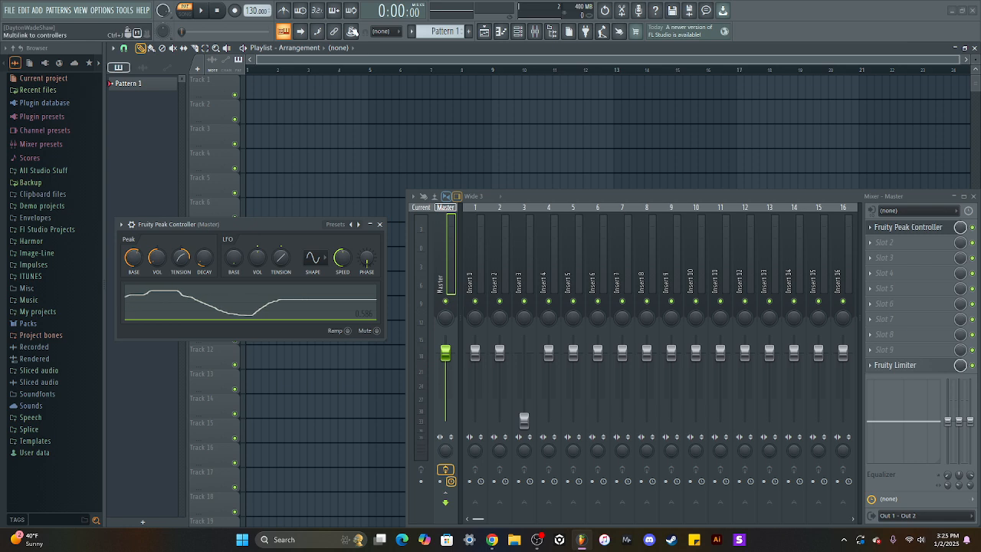
{"action": "right_click", "coordinate": [524, 417]}
{"action": "left_click", "coordinate": [571, 465]}
{"action": "left_click", "coordinate": [525, 261]}
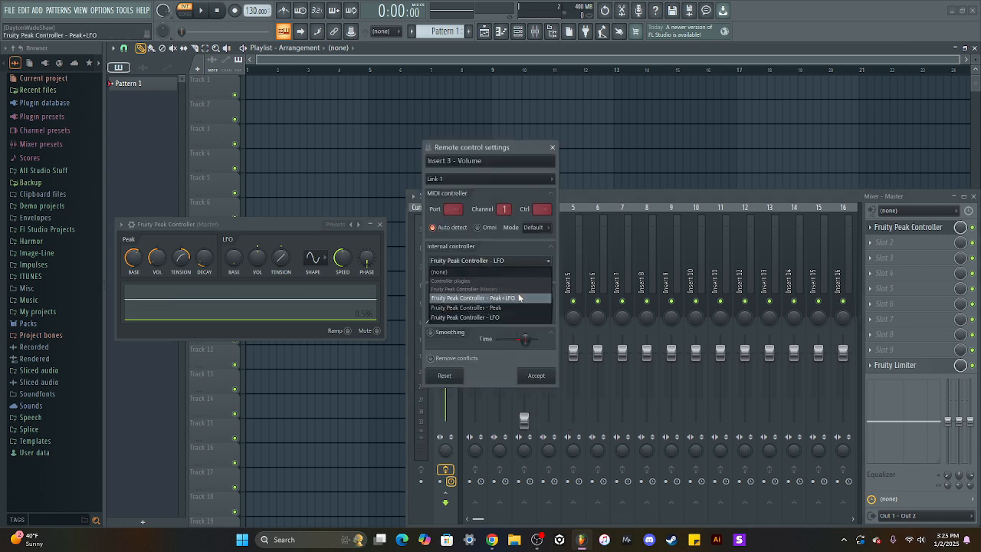
{"action": "left_click", "coordinate": [490, 307]}
{"action": "left_click", "coordinate": [535, 375]}
{"action": "left_click_drag", "start_coordinate": [167, 265], "coordinate": [180, 282]}
Automate the peak base level with a clip ramping down from bar 1 to bar 5, and play it back.
{"action": "right_click", "coordinate": [138, 261]}
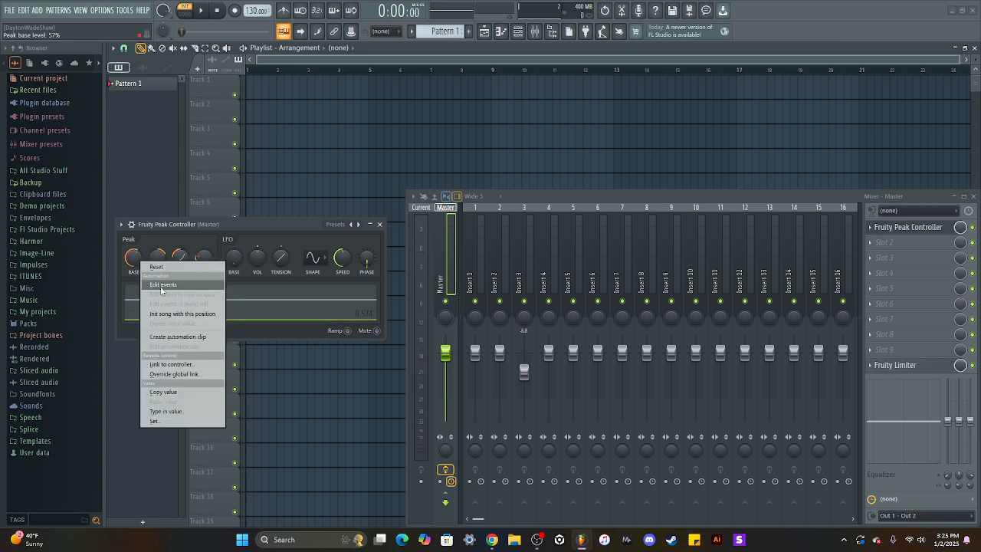
{"action": "left_click", "coordinate": [178, 336]}
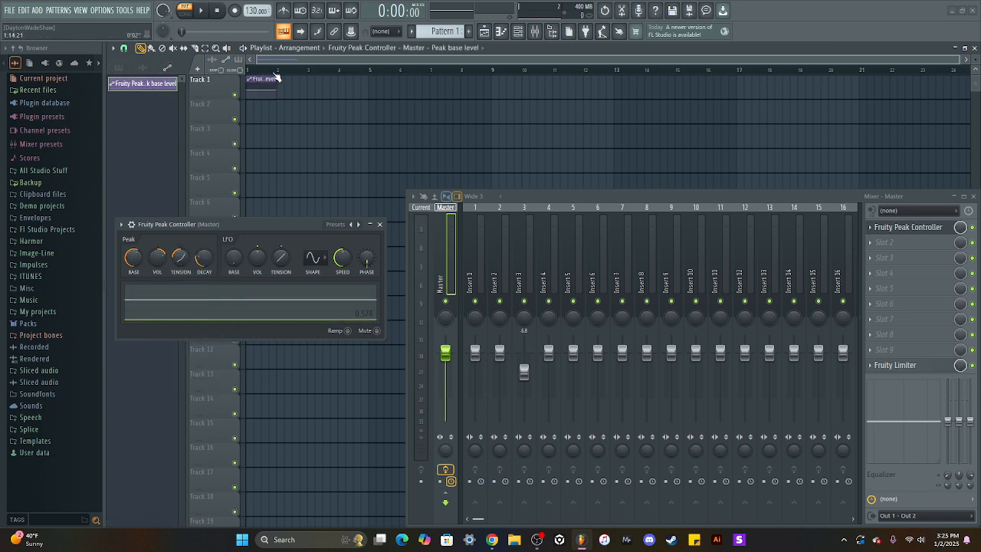
{"action": "left_click_drag", "start_coordinate": [292, 81], "coordinate": [380, 82]}
{"action": "key", "text": "space"}
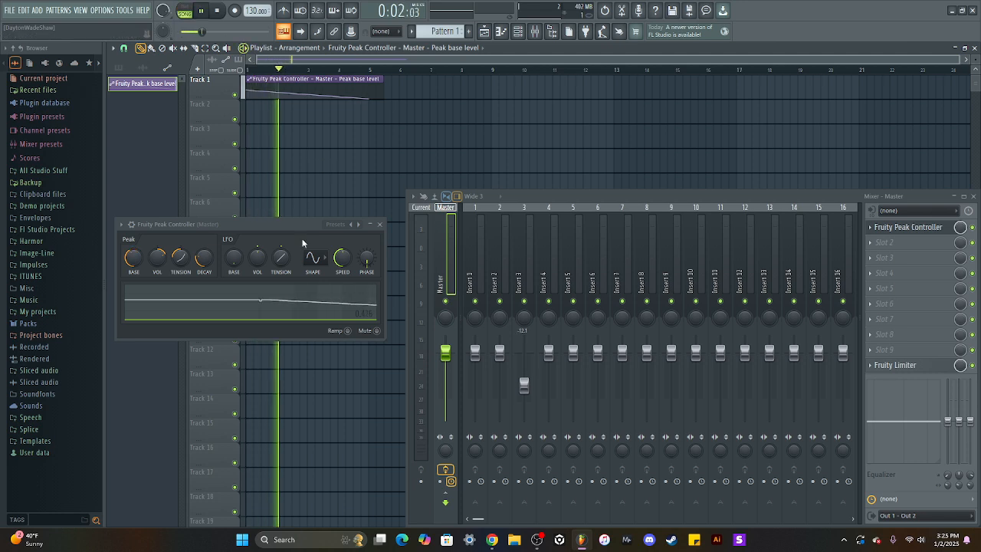
{"action": "key", "text": "space"}
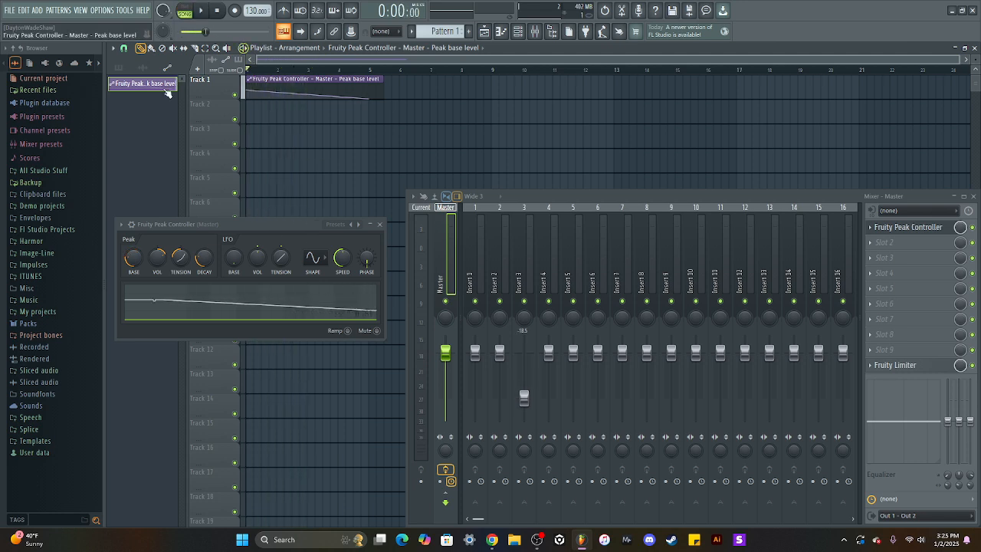
Delete the peak base level automation clip.
{"action": "right_click", "coordinate": [163, 84]}
{"action": "left_click", "coordinate": [192, 163]}
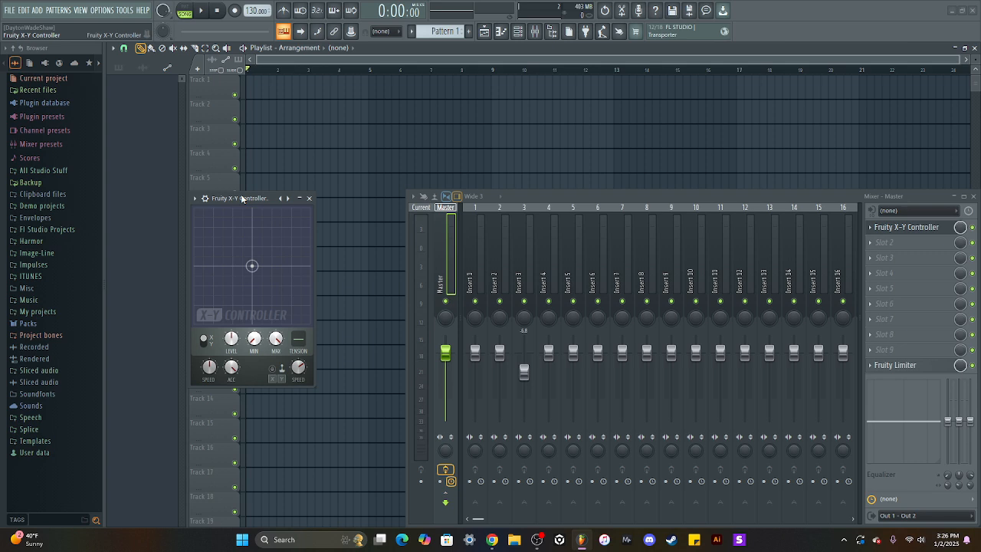
Adjust the Fruity X-Y Controller's point and knobs, and multilink it with Insert 4's volume, lowered to about -2.6 dB.
{"action": "mouse_move", "coordinate": [253, 266]}
{"action": "left_mouse_down"}
{"action": "mouse_move", "coordinate": [293, 228]}
{"action": "mouse_move", "coordinate": [224, 304]}
{"action": "mouse_move", "coordinate": [253, 269]}
{"action": "left_mouse_up"}
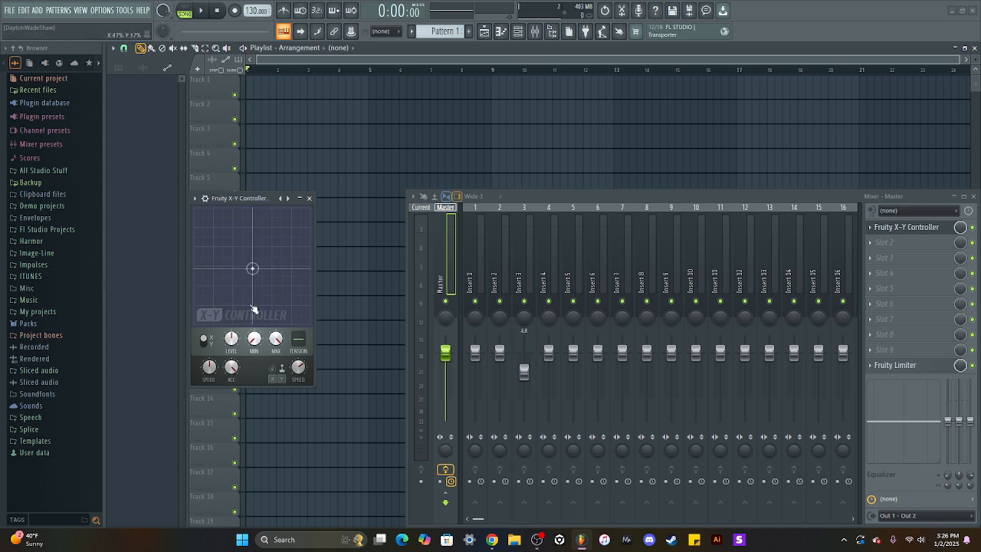
{"action": "mouse_move", "coordinate": [230, 342]}
{"action": "left_mouse_down"}
{"action": "mouse_move", "coordinate": [230, 326]}
{"action": "mouse_move", "coordinate": [230, 343]}
{"action": "left_mouse_up"}
{"action": "left_click", "coordinate": [351, 30]}
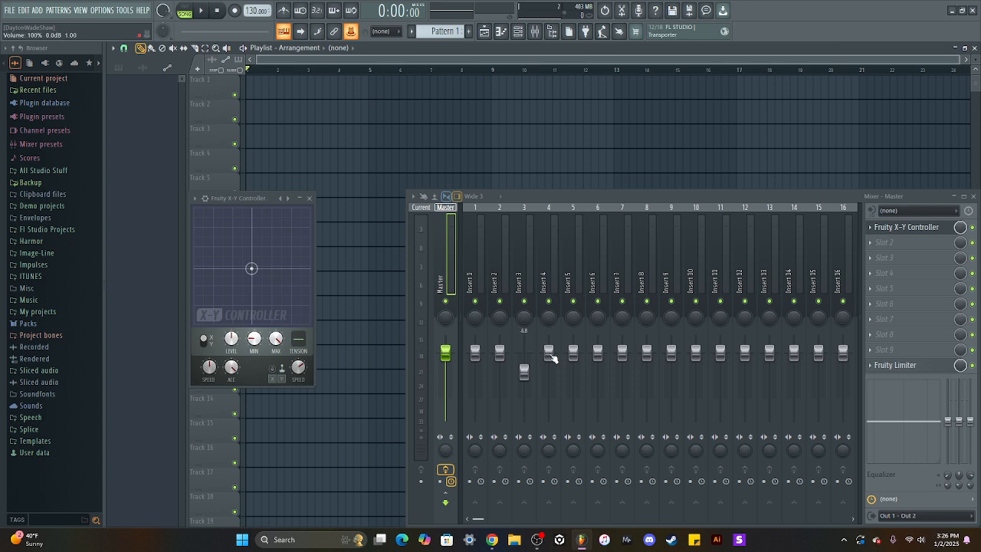
{"action": "left_click_drag", "start_coordinate": [547, 352], "coordinate": [548, 360]}
{"action": "mouse_move", "coordinate": [252, 268]}
{"action": "left_mouse_down"}
{"action": "mouse_move", "coordinate": [243, 331]}
{"action": "mouse_move", "coordinate": [252, 263]}
{"action": "mouse_move", "coordinate": [298, 238]}
{"action": "mouse_move", "coordinate": [260, 265]}
{"action": "left_mouse_up"}
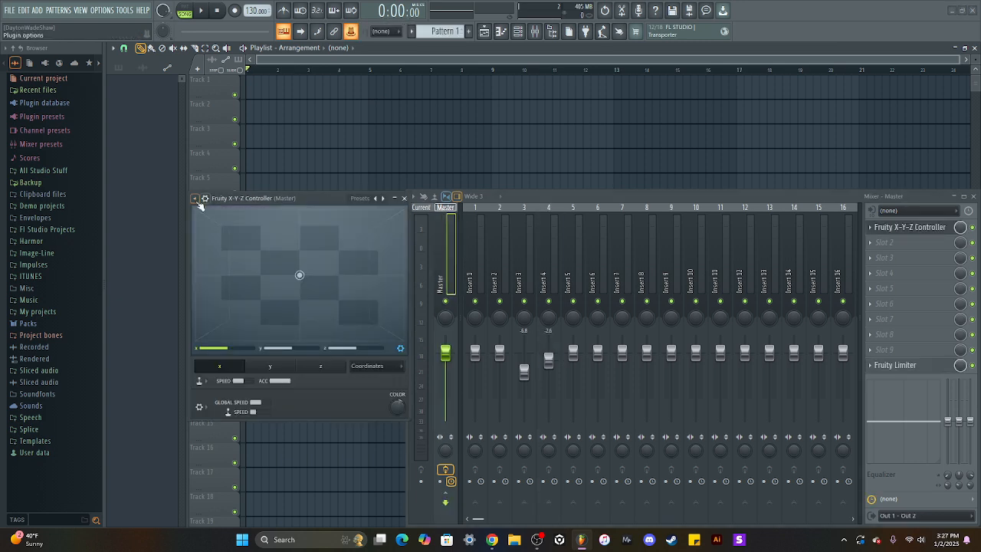
Reposition the Fruity X-Y-Z Controller window over the playlist.
{"action": "left_click", "coordinate": [196, 200]}
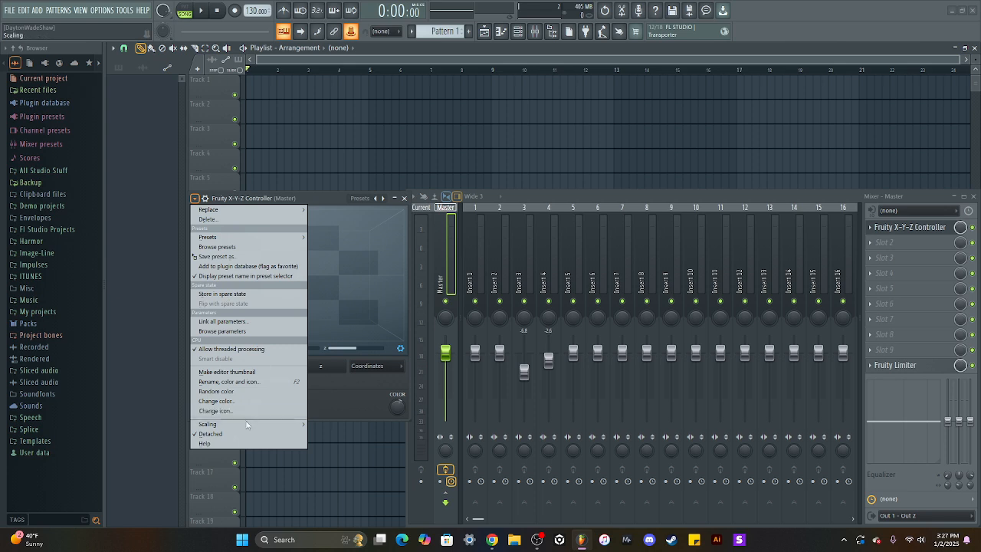
{"action": "left_click", "coordinate": [319, 201]}
{"action": "left_click_drag", "start_coordinate": [318, 201], "coordinate": [270, 178]}
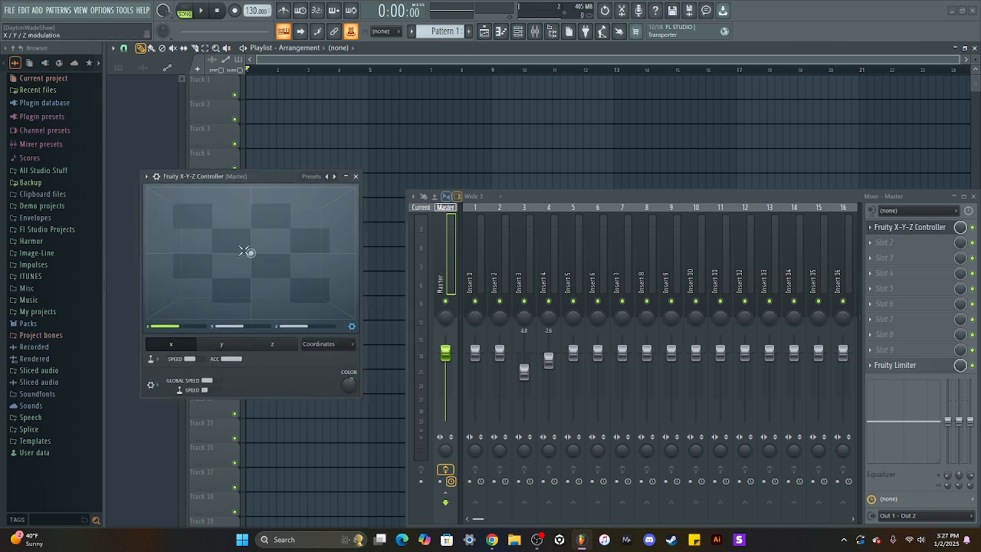
Move the X-Y-Z Controller's point around the pad and sweep its Z value up to maximum and back down.
{"action": "mouse_move", "coordinate": [248, 252]}
{"action": "left_mouse_down"}
{"action": "mouse_move", "coordinate": [278, 224]}
{"action": "mouse_move", "coordinate": [312, 231]}
{"action": "mouse_move", "coordinate": [308, 293]}
{"action": "mouse_move", "coordinate": [175, 266]}
{"action": "mouse_move", "coordinate": [254, 251]}
{"action": "left_mouse_up"}
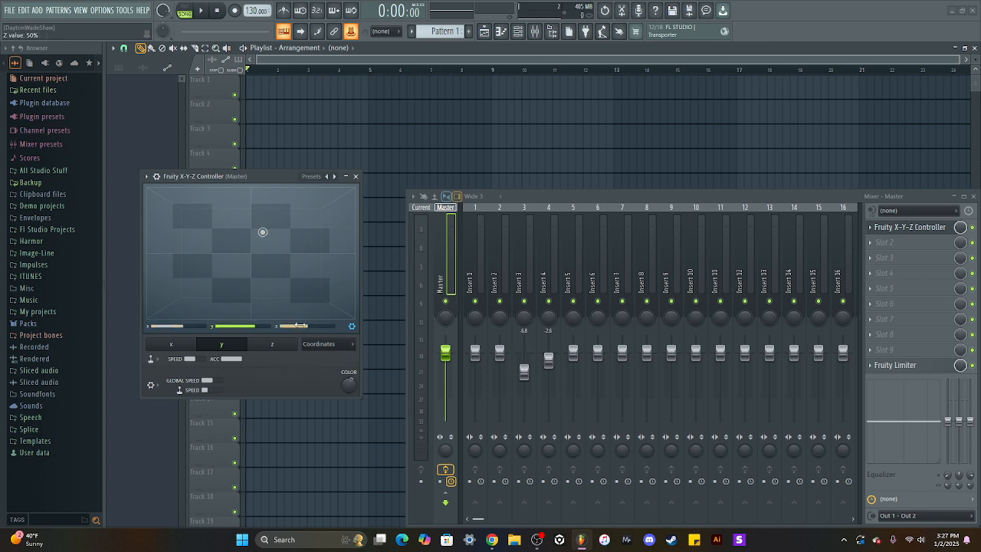
{"action": "left_click_drag", "start_coordinate": [300, 327], "coordinate": [359, 323]}
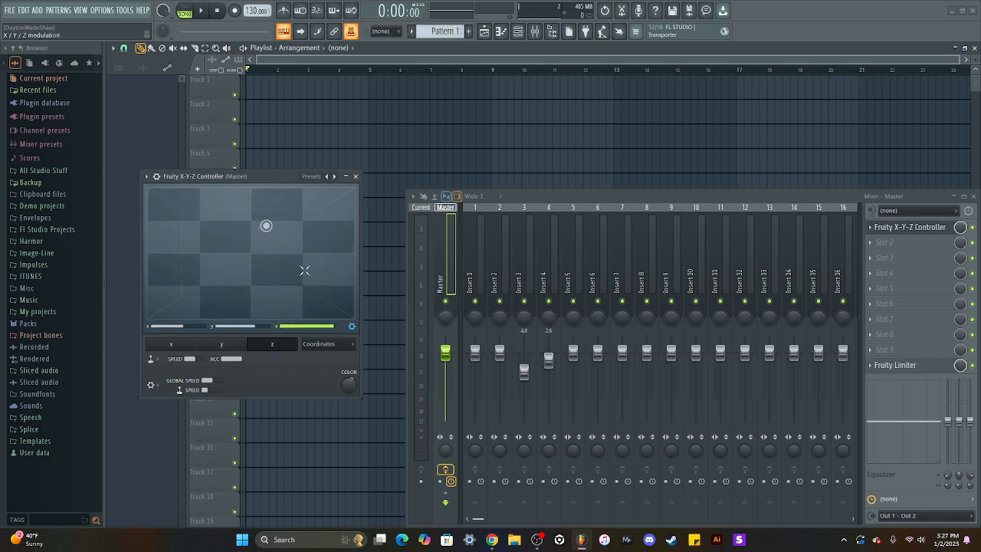
{"action": "left_click_drag", "start_coordinate": [304, 271], "coordinate": [267, 250]}
{"action": "left_click_drag", "start_coordinate": [333, 327], "coordinate": [265, 322]}
{"action": "left_click_drag", "start_coordinate": [284, 266], "coordinate": [282, 295]}
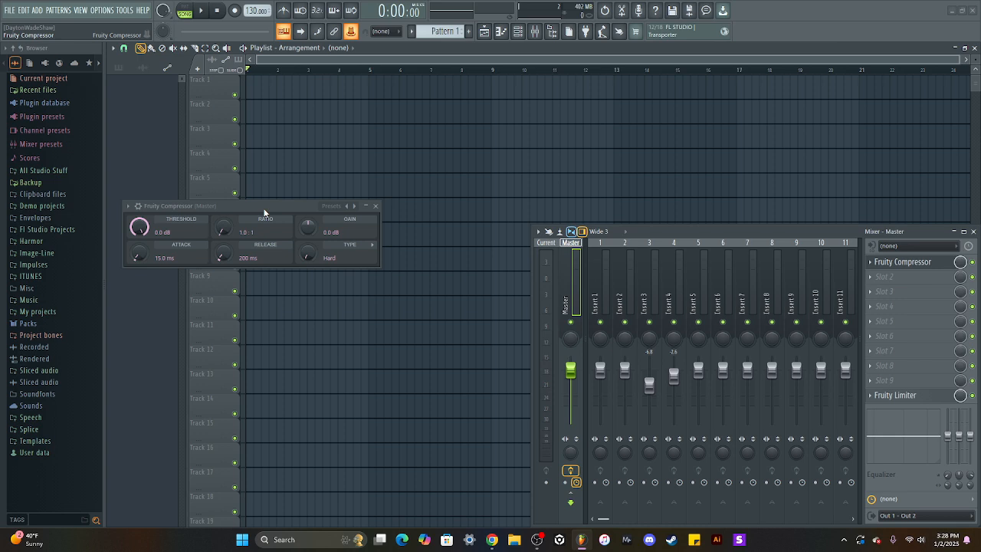
Reposition the Fruity Compressor window over the playlist, and set its ratio to 0.4:1 and release to 1 ms.
{"action": "left_click_drag", "start_coordinate": [274, 206], "coordinate": [331, 230]}
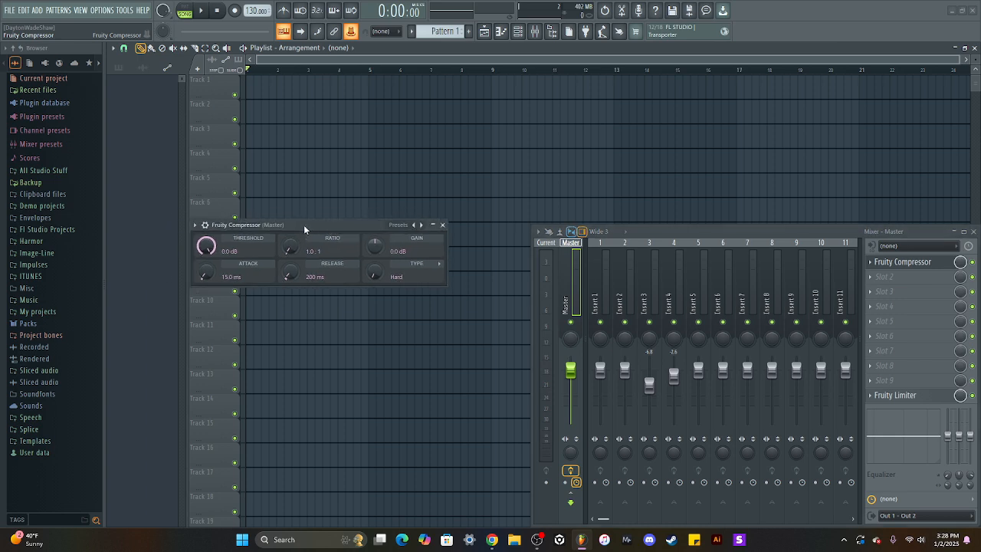
{"action": "left_click_drag", "start_coordinate": [303, 225], "coordinate": [313, 222]}
{"action": "left_click_drag", "start_coordinate": [214, 243], "coordinate": [214, 285]}
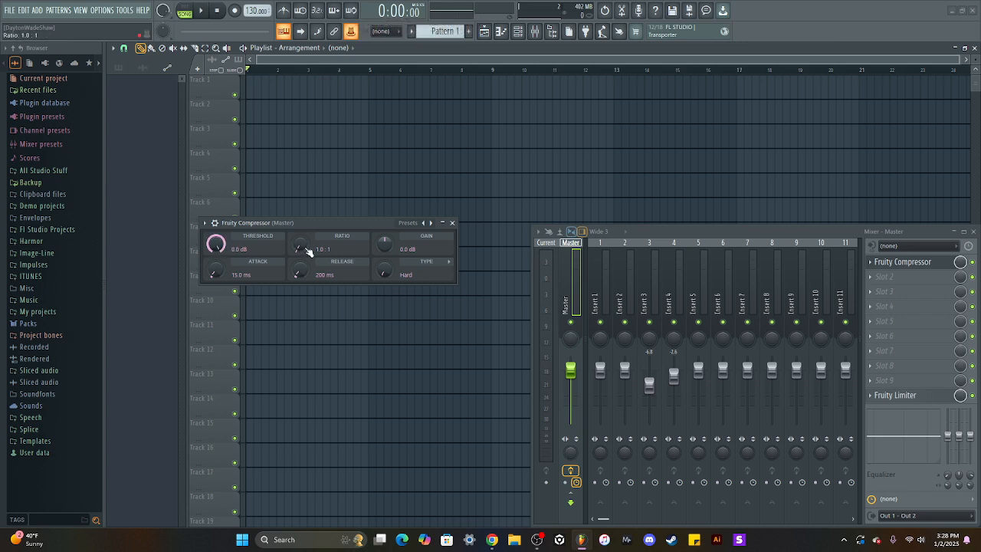
{"action": "left_click_drag", "start_coordinate": [306, 249], "coordinate": [308, 252]}
{"action": "left_click_drag", "start_coordinate": [356, 227], "coordinate": [337, 230]}
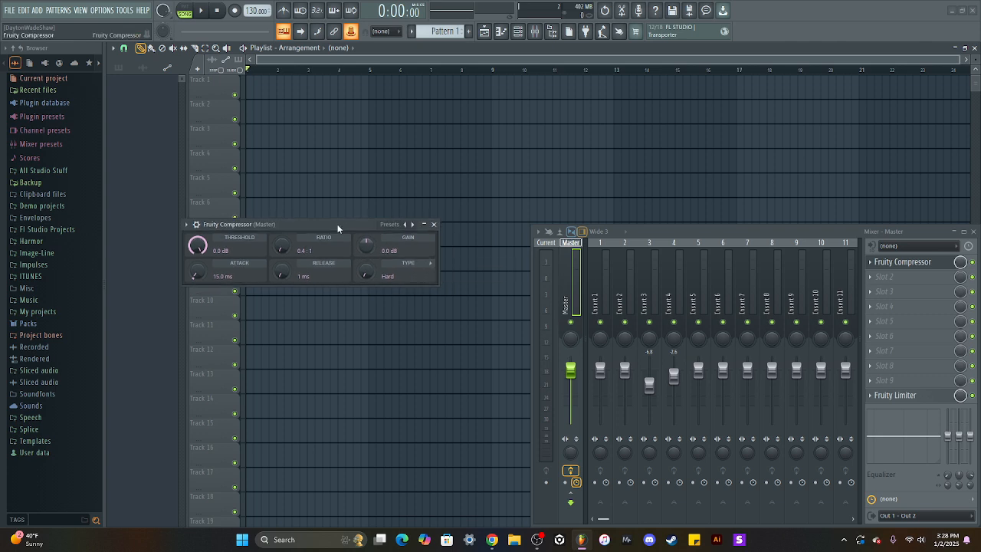
Replace the Fruity Compressor in the Master track's first effect slot with Fruity Limiter and reposition the limiter's window.
{"action": "left_click", "coordinate": [871, 262]}
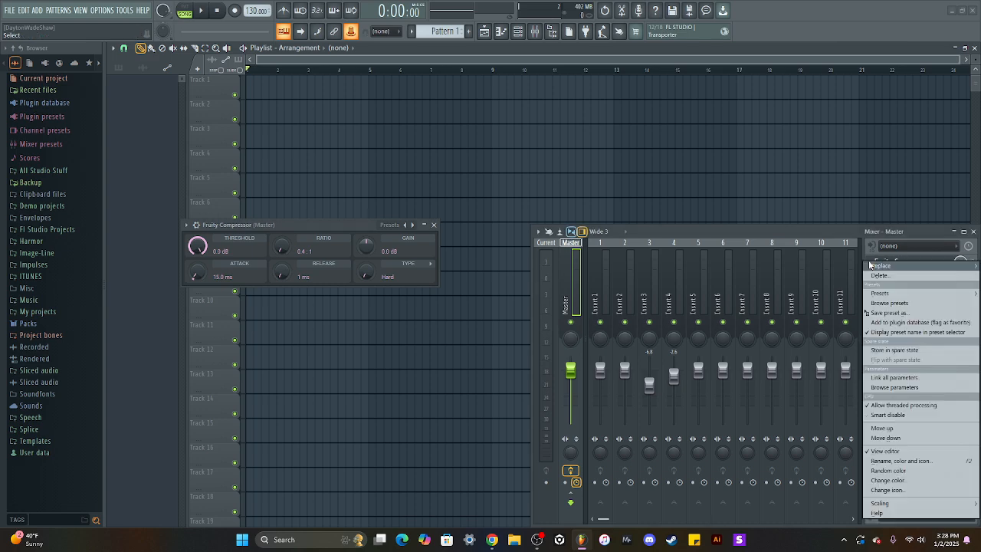
{"action": "mouse_move", "coordinate": [881, 266]}
{"action": "left_click", "coordinate": [546, 349]}
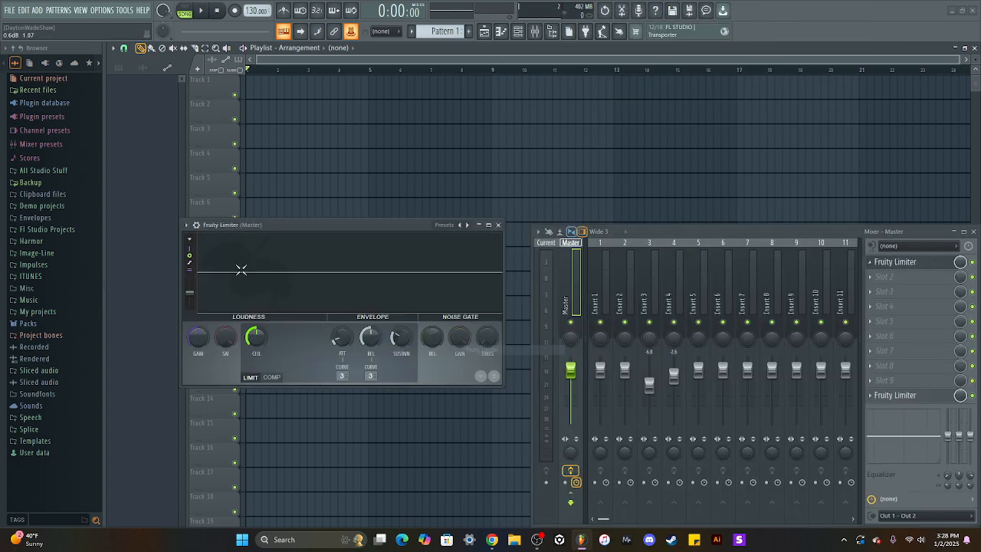
{"action": "left_click", "coordinate": [187, 225]}
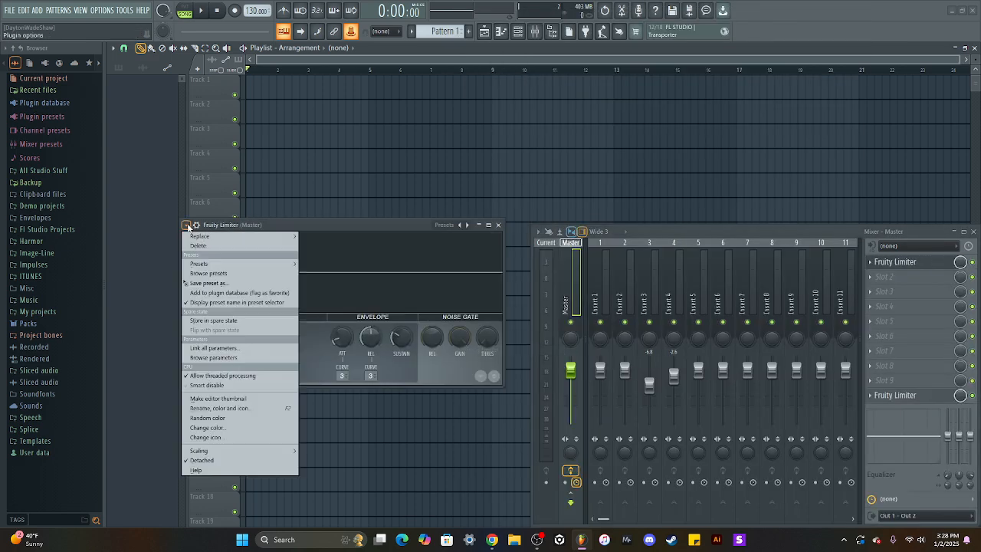
{"action": "double_click", "coordinate": [335, 222]}
{"action": "left_click", "coordinate": [964, 6]}
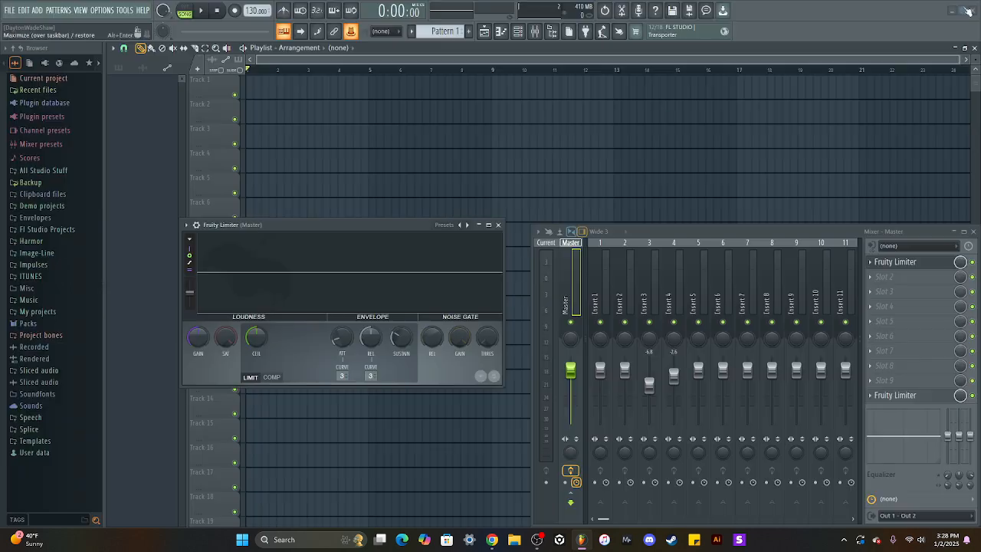
{"action": "left_click_drag", "start_coordinate": [326, 225], "coordinate": [311, 233]}
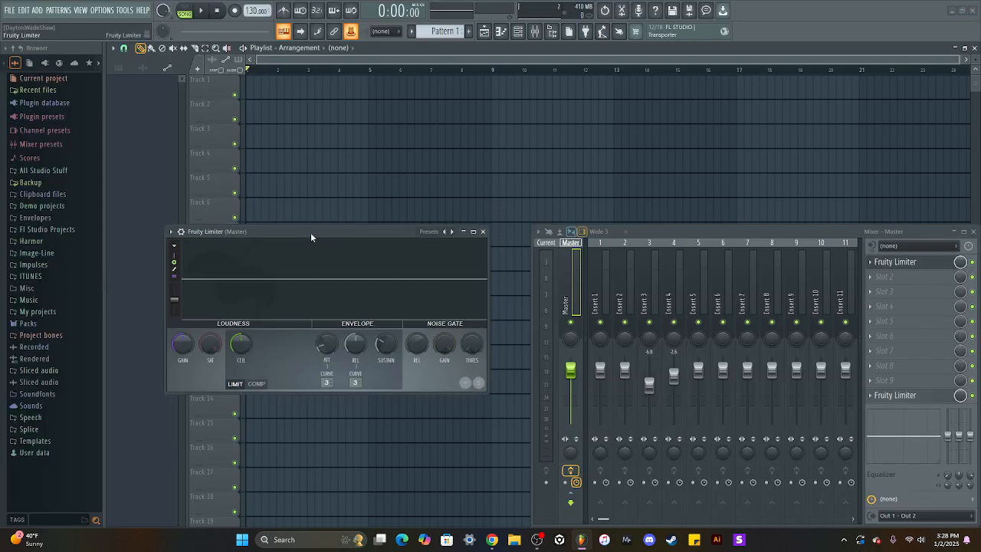
Try out the Fruity Limiter's loudness gain and ceiling, and reset both to their defaults.
{"action": "left_click_drag", "start_coordinate": [184, 348], "coordinate": [242, 346]}
{"action": "right_click", "coordinate": [242, 347]}
{"action": "left_click", "coordinate": [247, 354]}
{"action": "right_click", "coordinate": [181, 350]}
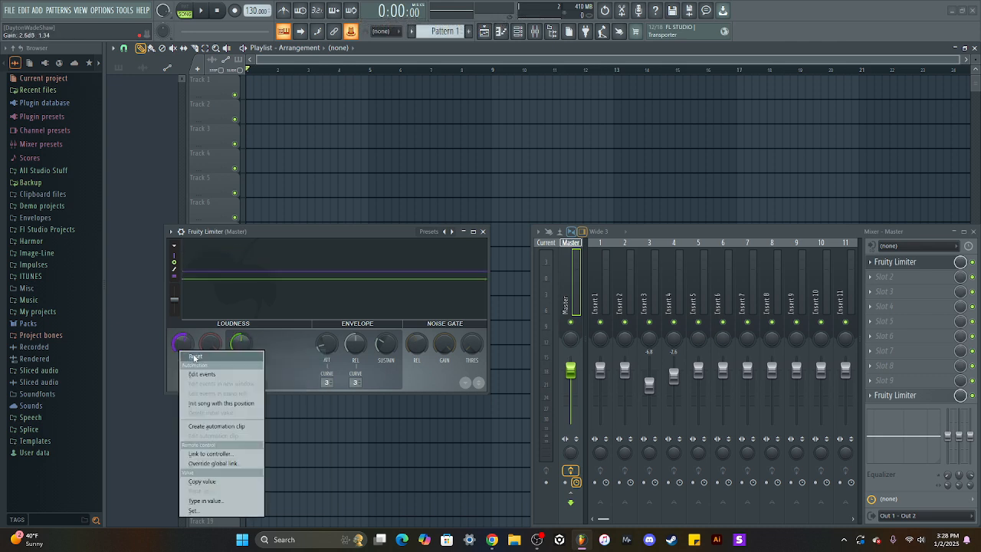
{"action": "left_click", "coordinate": [192, 357]}
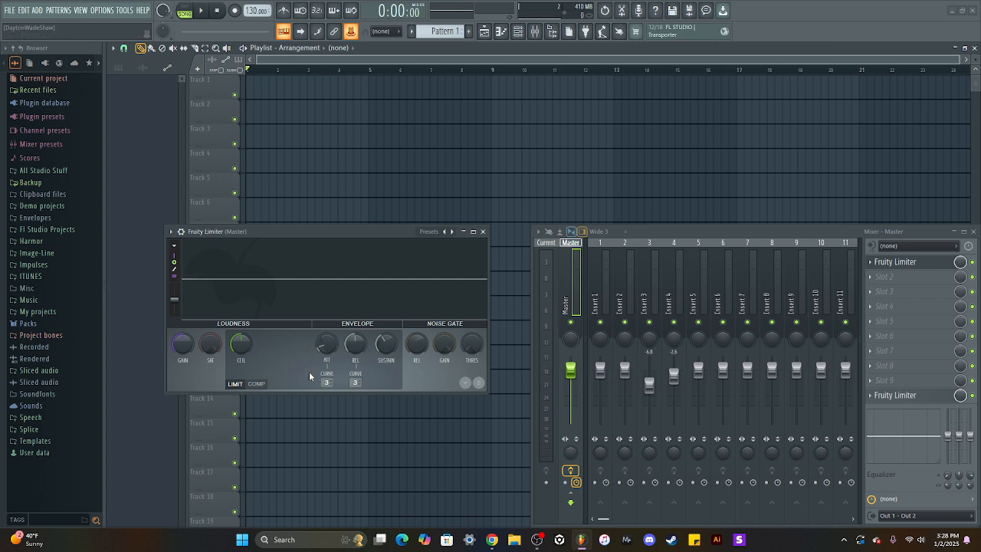
Switch the Fruity Limiter to compressor mode and set its sidechain input to Insert 1.
{"action": "left_click", "coordinate": [258, 384]}
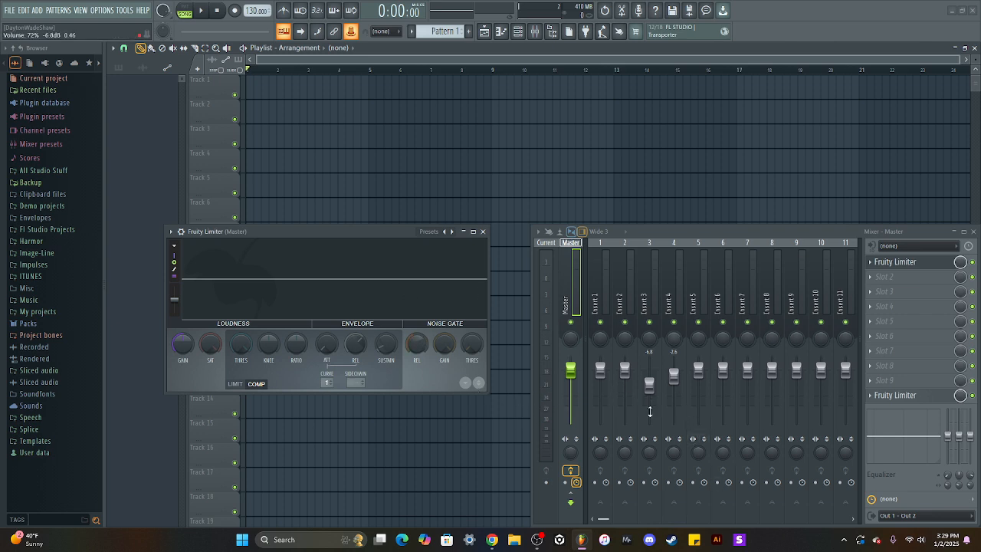
{"action": "left_click_drag", "start_coordinate": [331, 237], "coordinate": [344, 231]}
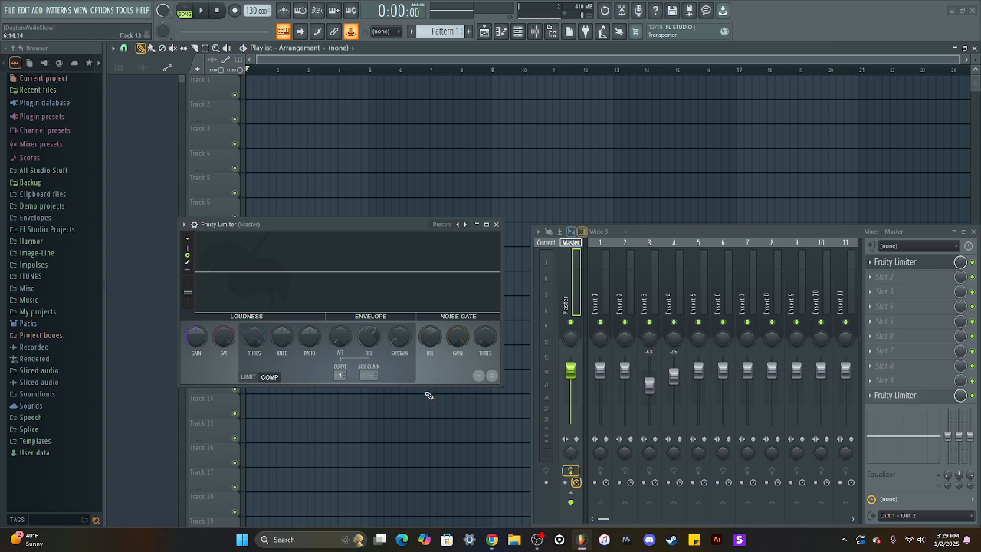
{"action": "mouse_move", "coordinate": [384, 224]}
{"action": "left_mouse_down"}
{"action": "mouse_move", "coordinate": [401, 240]}
{"action": "mouse_move", "coordinate": [394, 235]}
{"action": "left_mouse_up"}
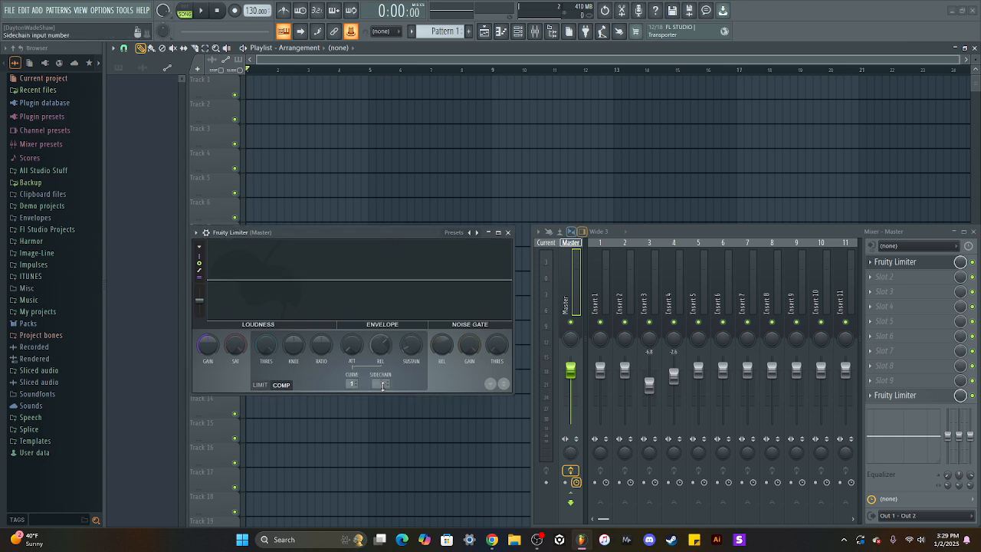
{"action": "left_click", "coordinate": [382, 384]}
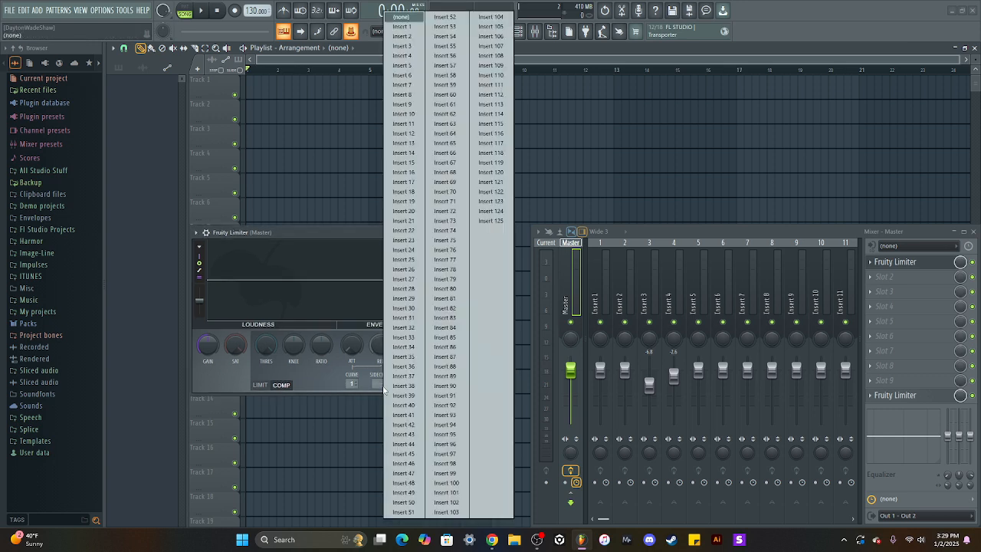
{"action": "left_click", "coordinate": [396, 28]}
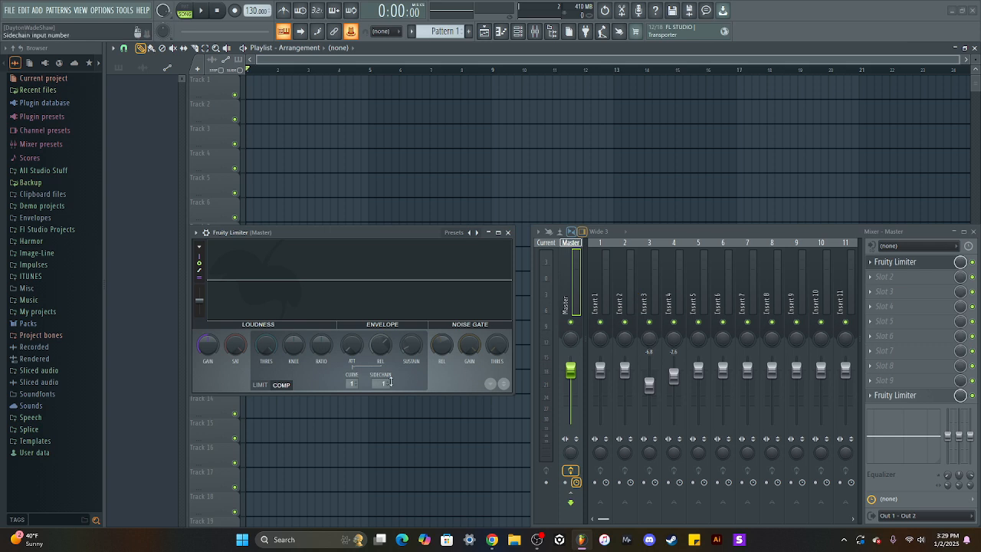
Try out the limiter's compression threshold, knee and ratio, and reset all three to their defaults.
{"action": "left_click_drag", "start_coordinate": [265, 346], "coordinate": [288, 340]}
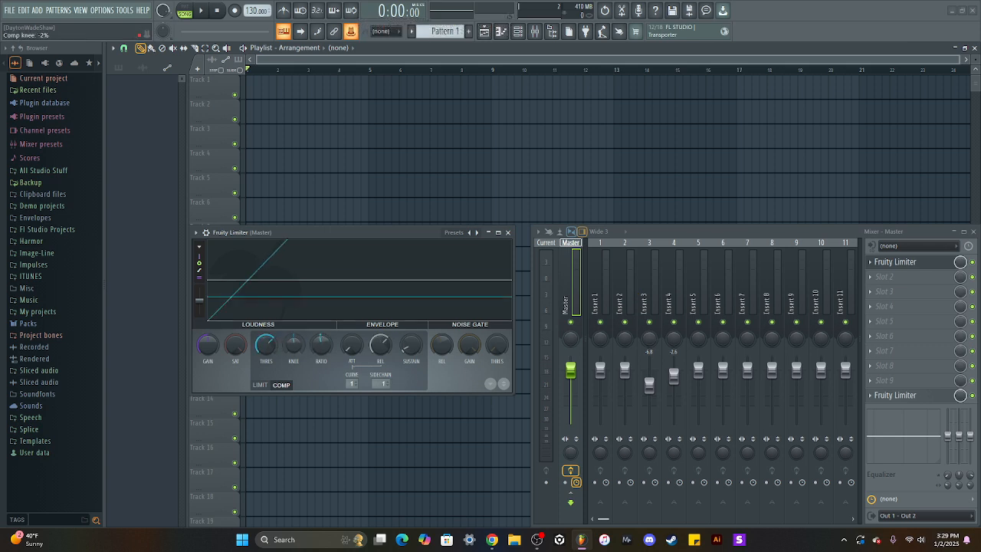
{"action": "right_click", "coordinate": [321, 352]}
{"action": "left_click", "coordinate": [329, 356]}
{"action": "right_click", "coordinate": [301, 346]}
{"action": "left_click", "coordinate": [310, 351]}
{"action": "right_click", "coordinate": [265, 351]}
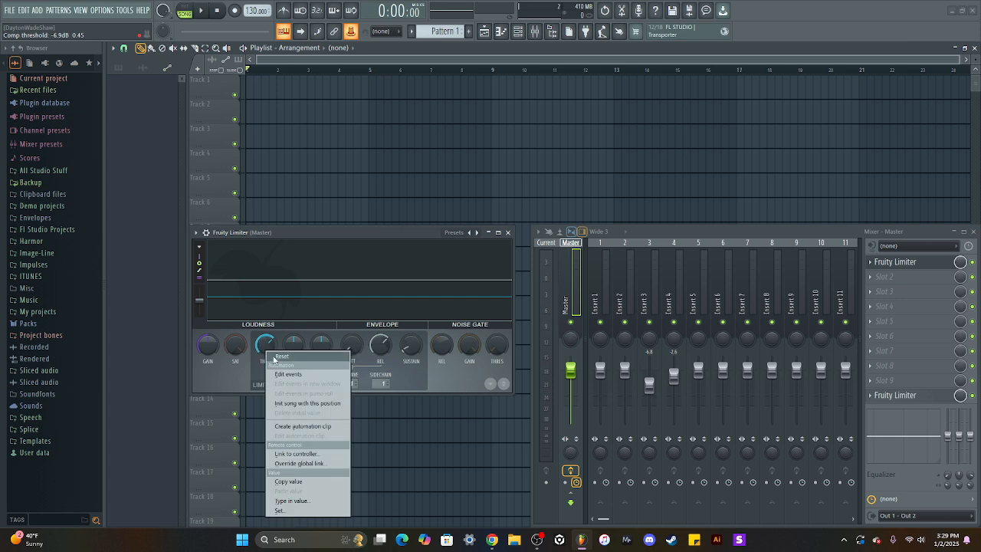
{"action": "left_click", "coordinate": [279, 356]}
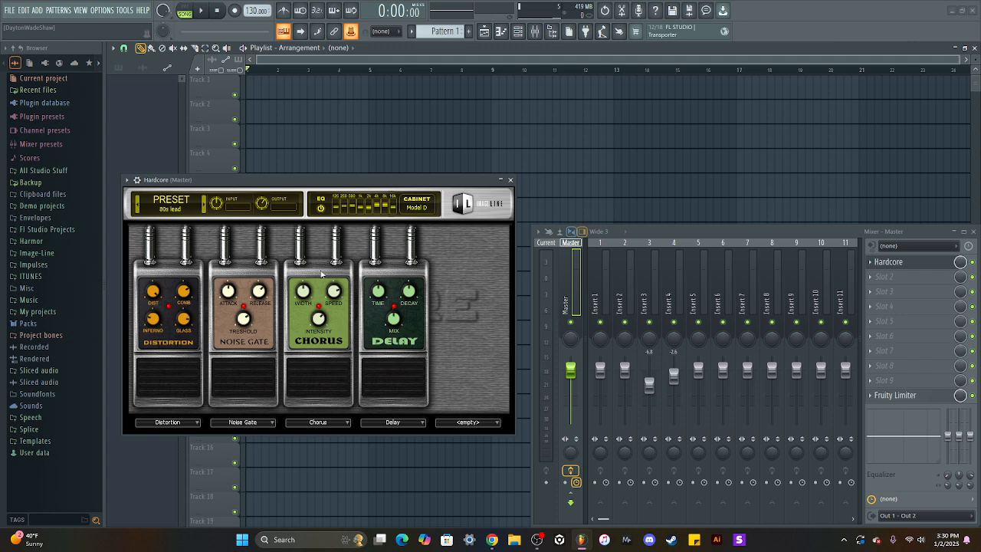
Add a Serum channel to the channel rack, route it to mixer track 6, and close the Serum window.
{"action": "left_click", "coordinate": [518, 31]}
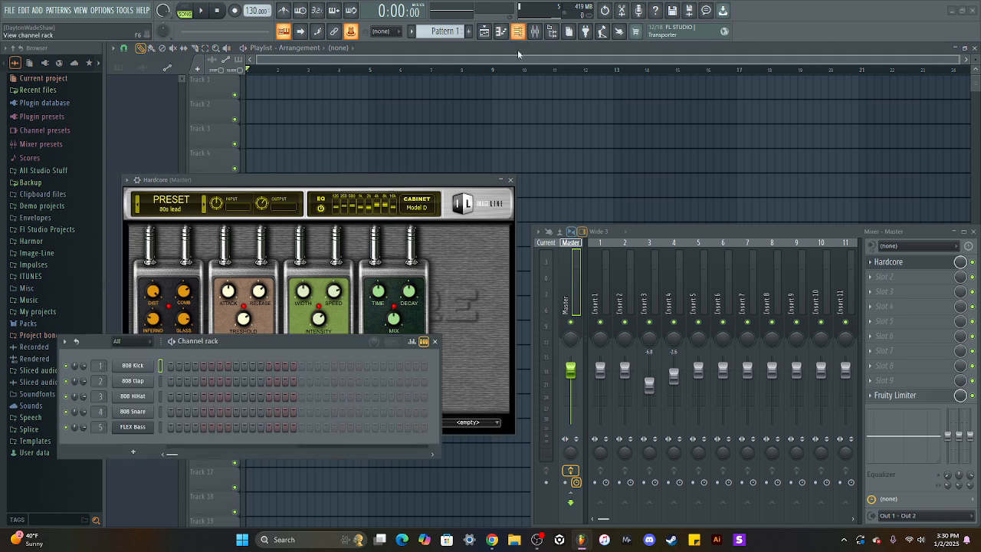
{"action": "left_click", "coordinate": [116, 452]}
{"action": "left_click", "coordinate": [178, 493]}
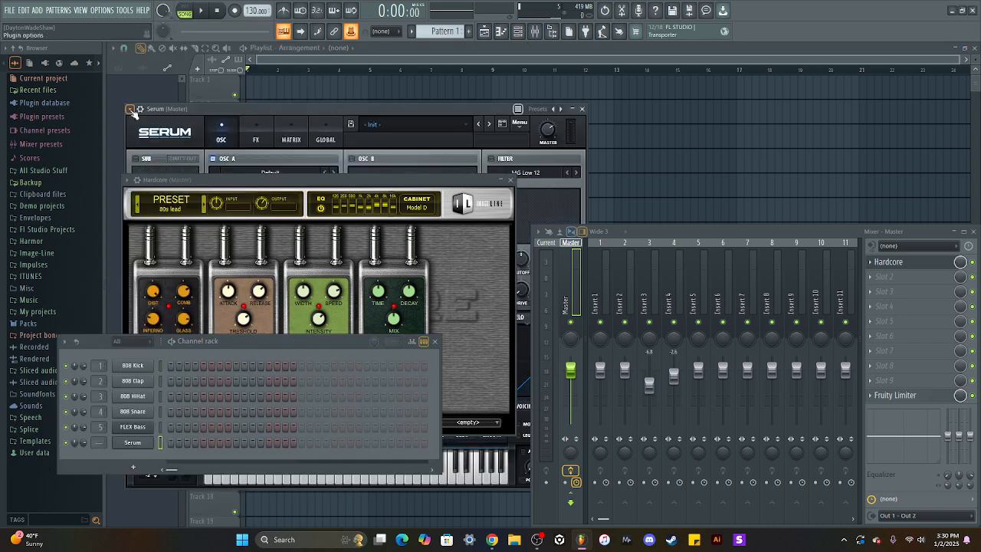
{"action": "left_click", "coordinate": [130, 110]}
{"action": "left_click", "coordinate": [171, 323]}
{"action": "left_click", "coordinate": [581, 108]}
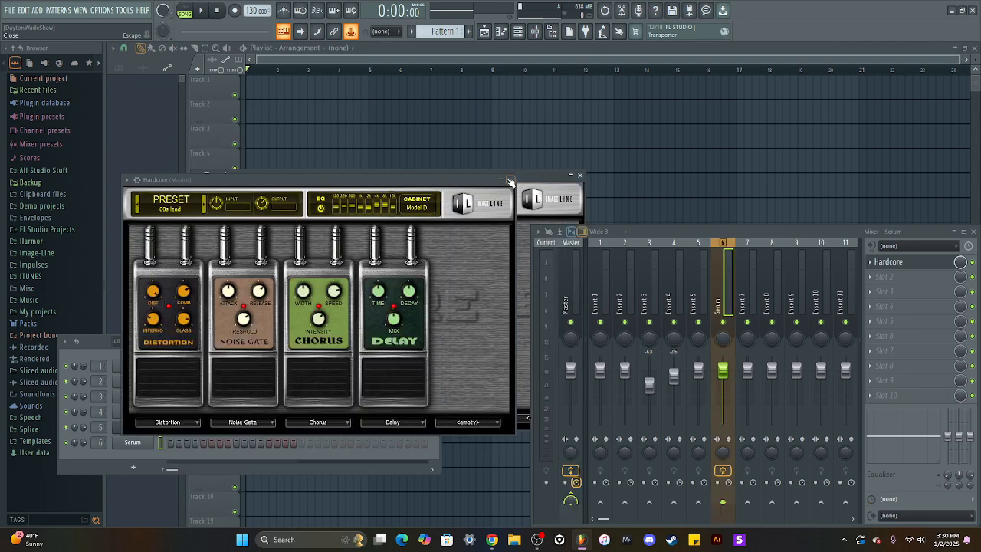
Reposition the Serum track's Hardcore window higher over the playlist and reset that track's volume to its default.
{"action": "left_click", "coordinate": [552, 177]}
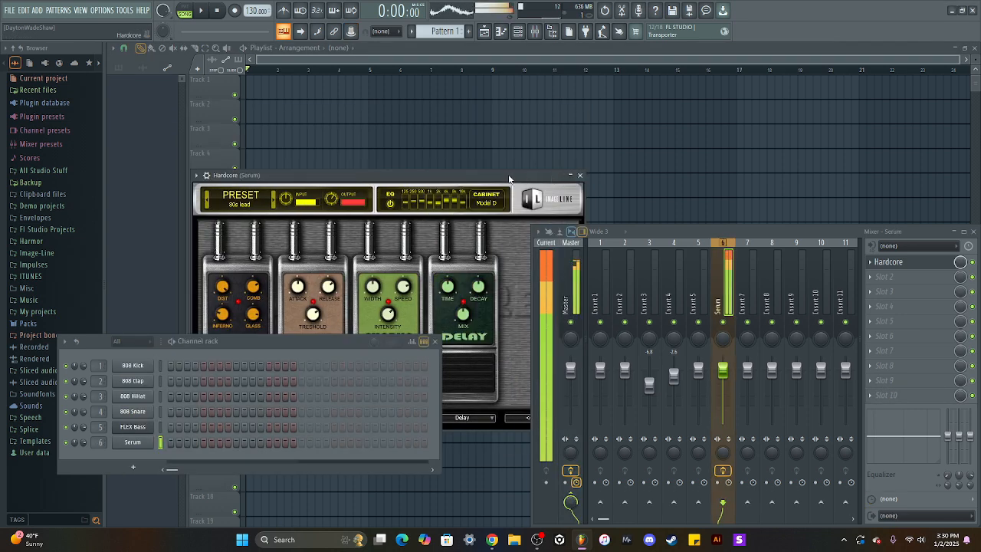
{"action": "left_click_drag", "start_coordinate": [201, 176], "coordinate": [191, 134]}
{"action": "left_click", "coordinate": [186, 136]}
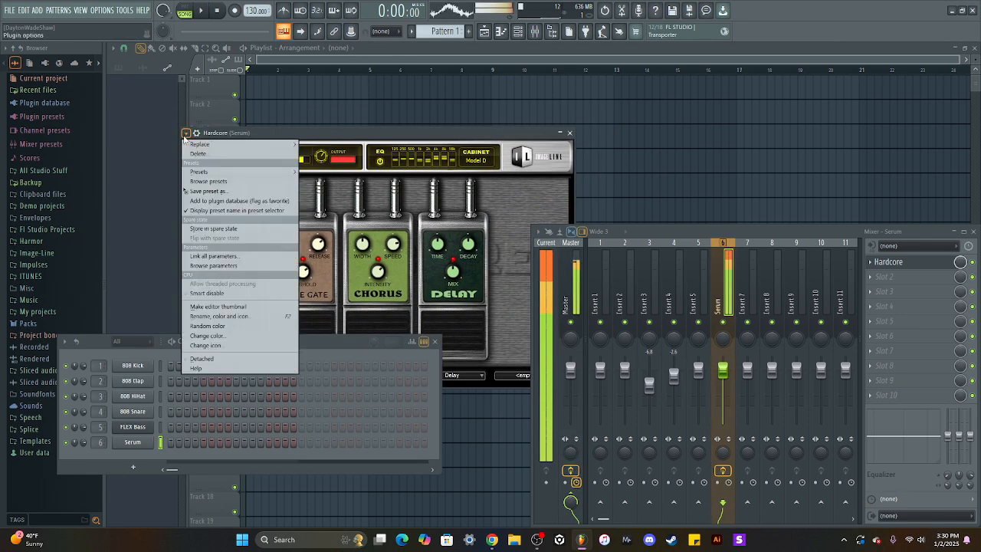
{"action": "left_click", "coordinate": [214, 349]}
{"action": "left_click_drag", "start_coordinate": [359, 133], "coordinate": [285, 108]}
{"action": "double_click", "coordinate": [201, 13]}
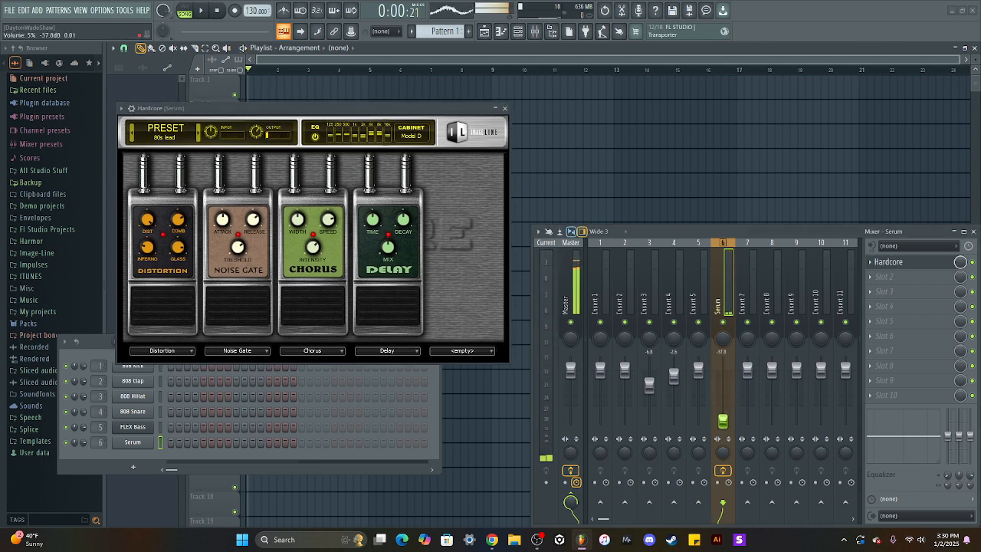
{"action": "right_click", "coordinate": [723, 370]}
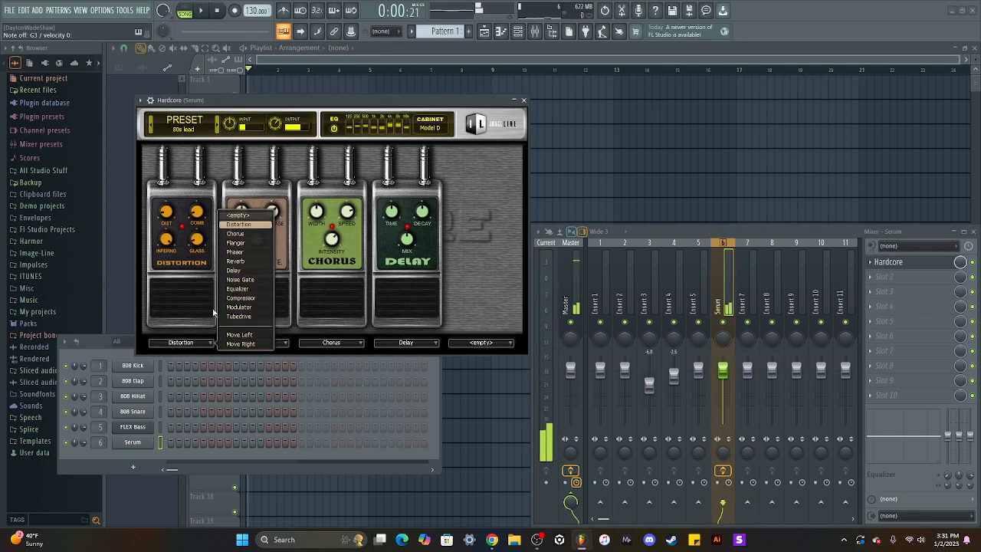
Swap Hardcore's first pedal to Chorus and back to Distortion, and adjust the chorus pedal's intensity to about 16%.
{"action": "left_click", "coordinate": [242, 230]}
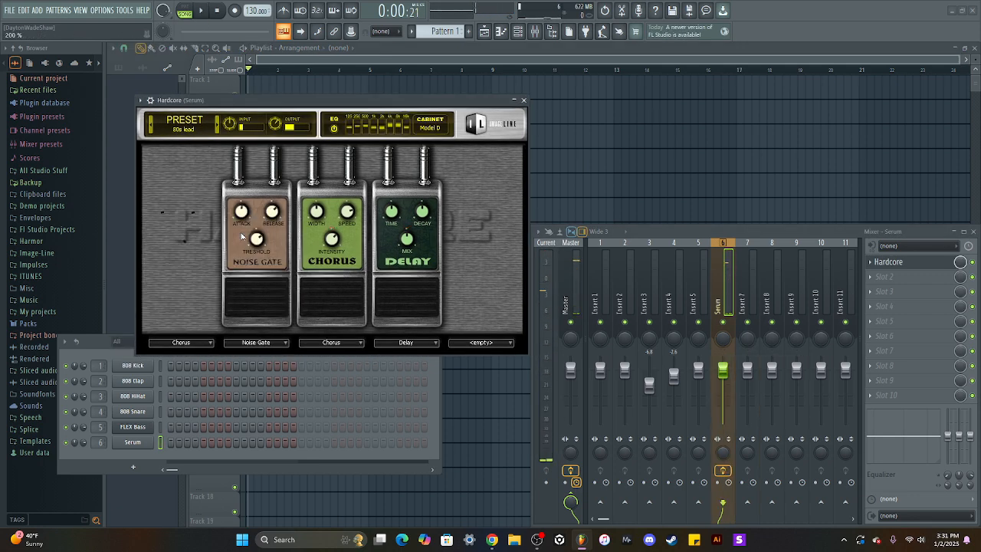
{"action": "left_click", "coordinate": [200, 342]}
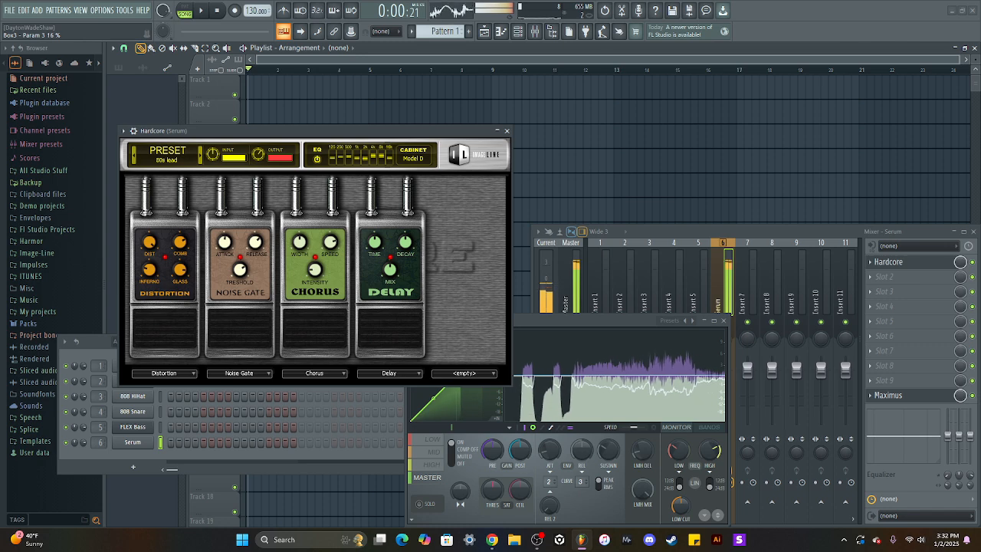
{"action": "left_click_drag", "start_coordinate": [321, 269], "coordinate": [323, 279]}
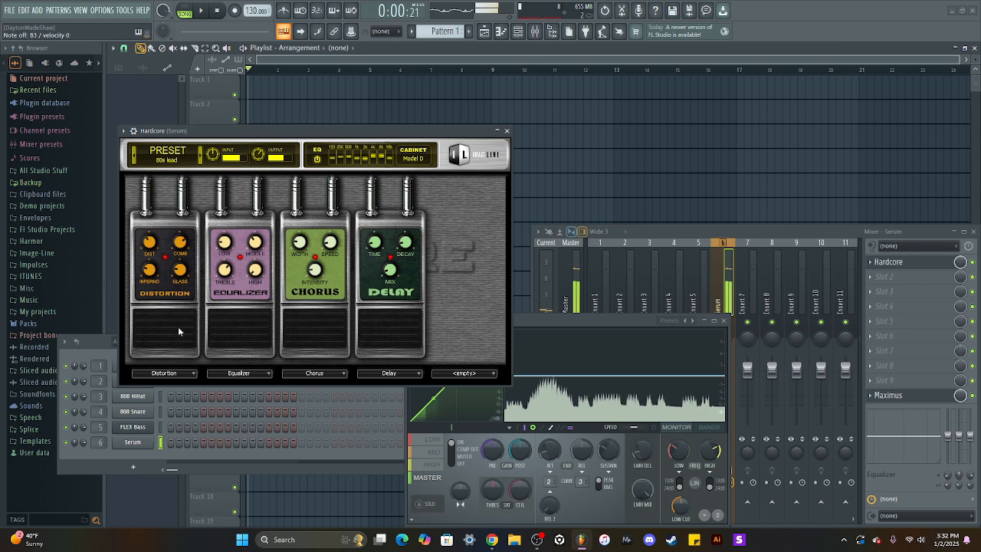
Delete Hardcore from the Serum track's first effect slot and position the Low Lifter window over the playlist.
{"action": "left_click", "coordinate": [870, 266]}
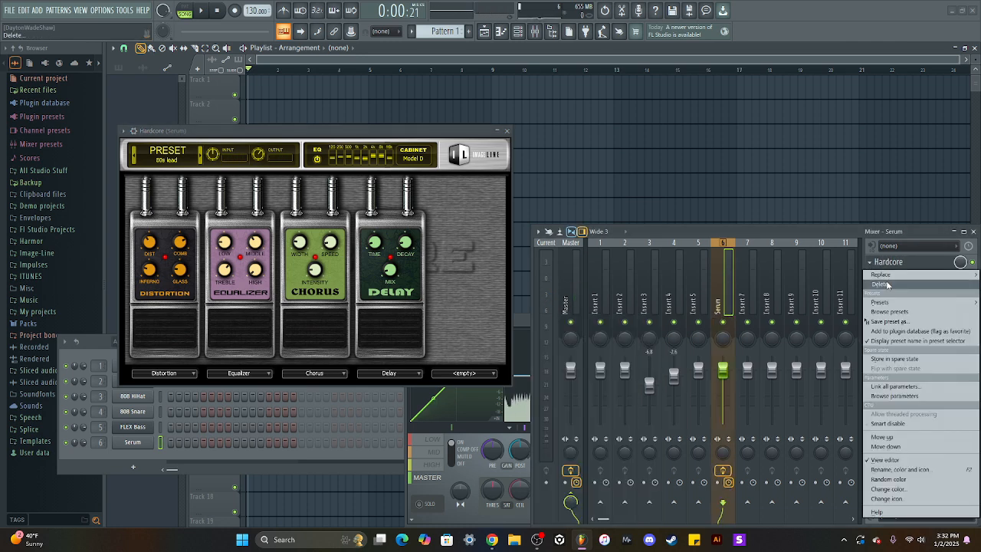
{"action": "left_click", "coordinate": [883, 284]}
{"action": "mouse_move", "coordinate": [249, 153]}
{"action": "left_mouse_down"}
{"action": "mouse_move", "coordinate": [254, 167]}
{"action": "mouse_move", "coordinate": [254, 151]}
{"action": "left_mouse_up"}
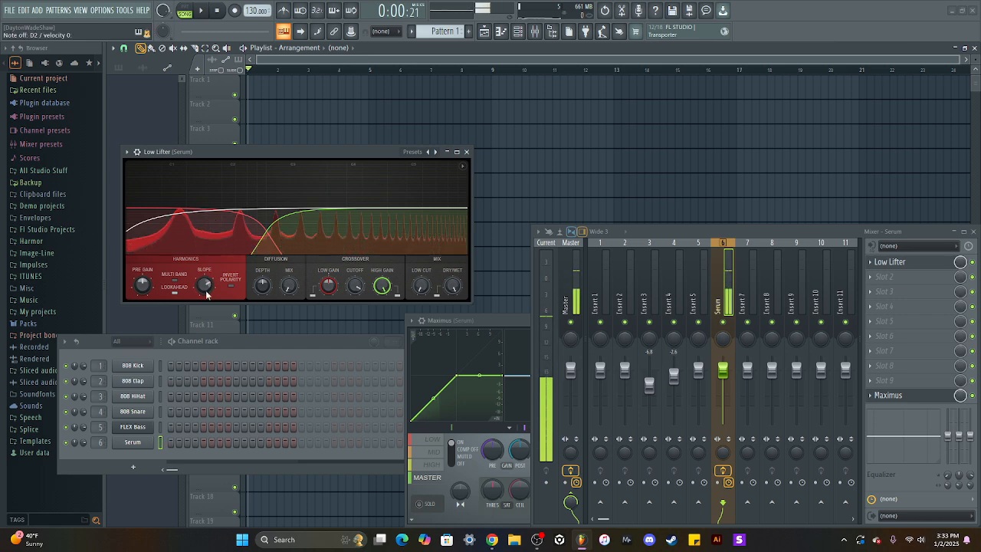
Set Low Lifter's pre gain to 18 dB, raise its slope, and adjust the low gain, diffusion, cutoff, low cut and dry/wet mix.
{"action": "left_click_drag", "start_coordinate": [142, 285], "coordinate": [142, 256]}
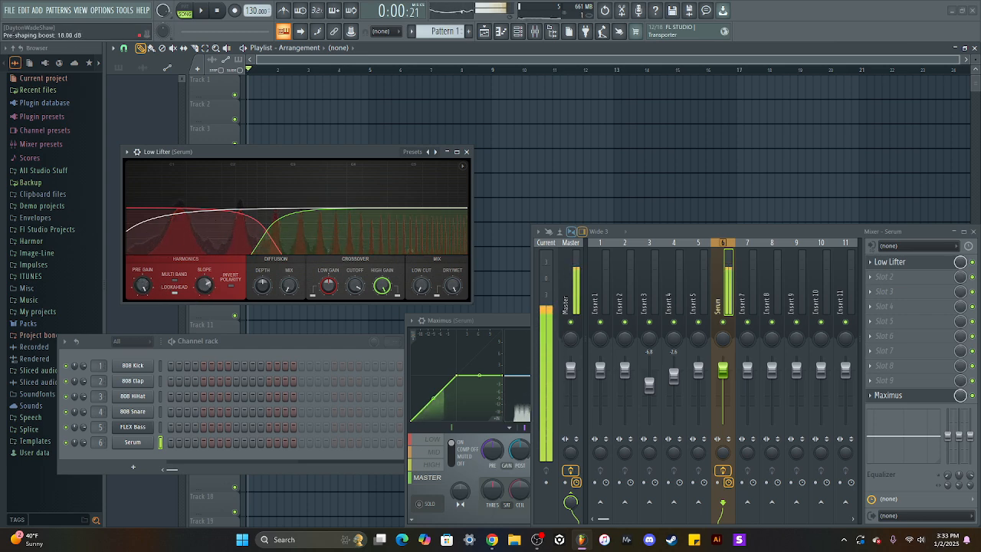
{"action": "left_click_drag", "start_coordinate": [204, 285], "coordinate": [204, 275]}
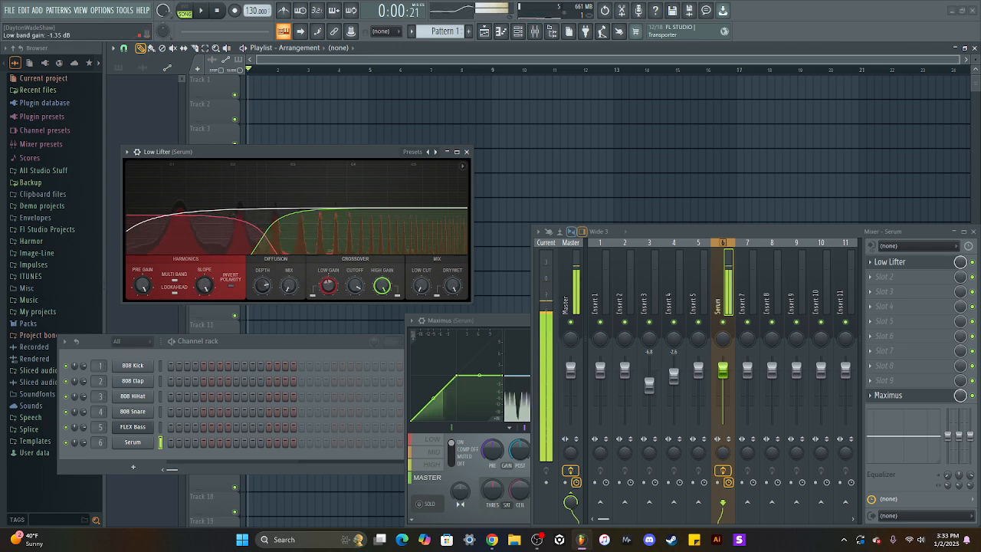
{"action": "left_click_drag", "start_coordinate": [190, 217], "coordinate": [190, 184]}
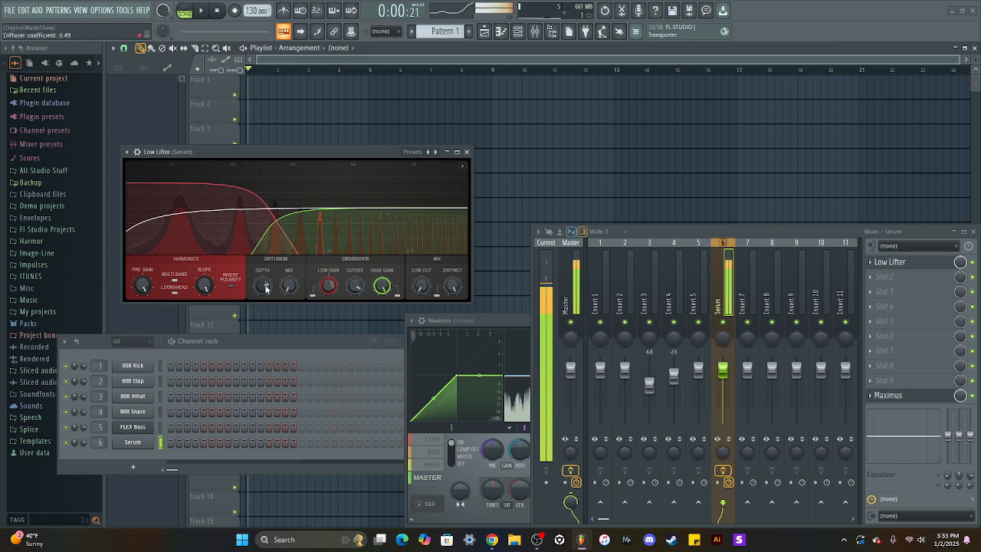
{"action": "left_click_drag", "start_coordinate": [327, 285], "coordinate": [452, 294]}
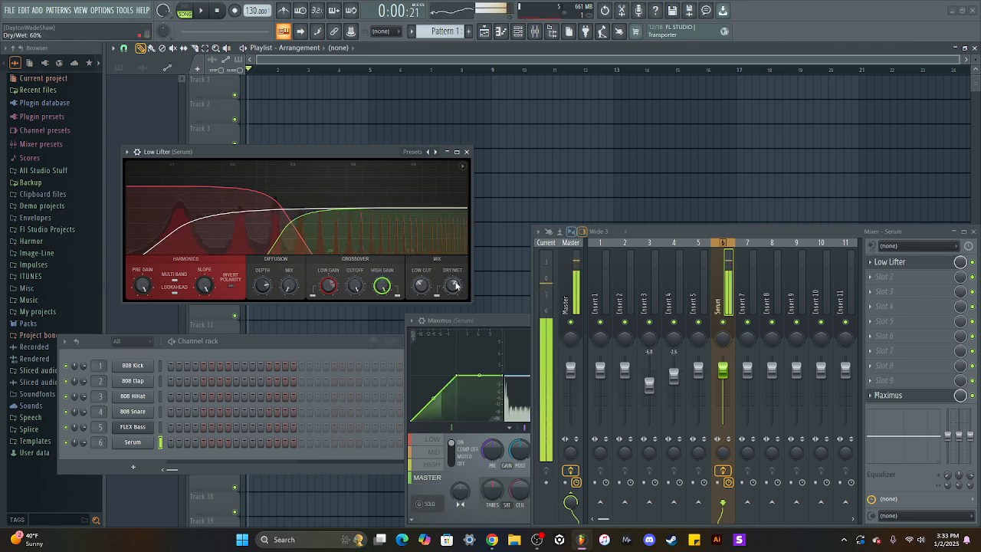
{"action": "left_click_drag", "start_coordinate": [263, 285], "coordinate": [268, 291]}
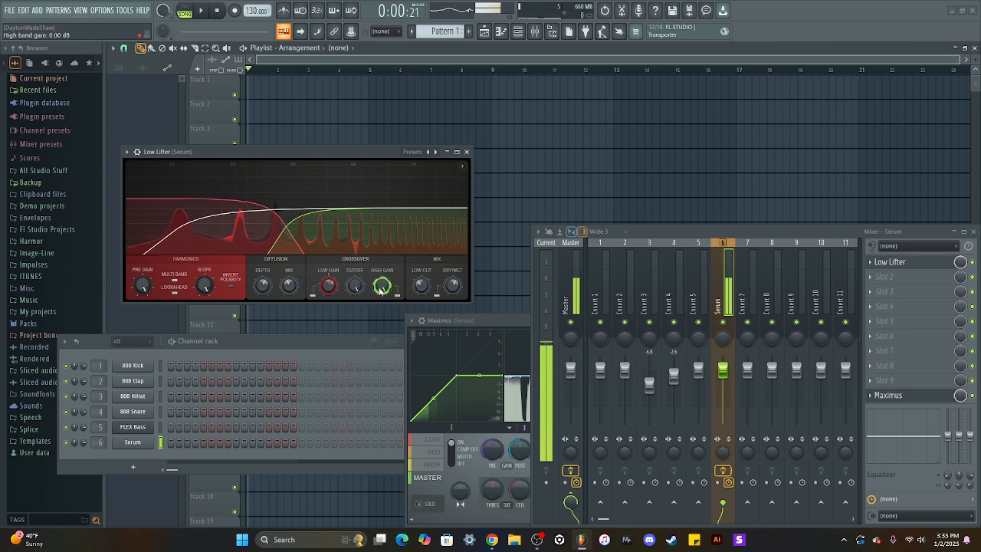
Raise Low Lifter's low gain to about 7.5 dB and replace the effect with Maximus in the Serum track's first slot.
{"action": "left_click_drag", "start_coordinate": [329, 285], "coordinate": [328, 281]}
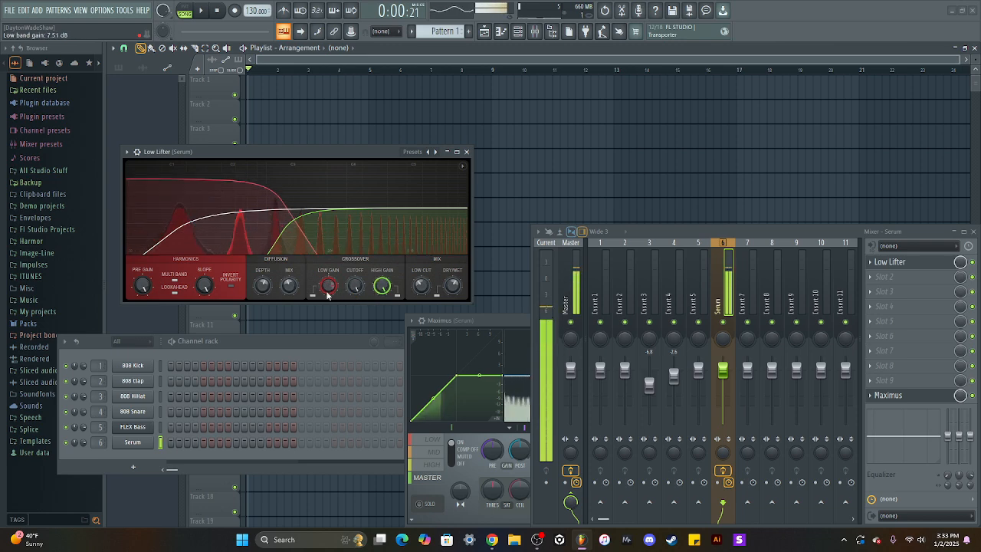
{"action": "left_click", "coordinate": [868, 266]}
{"action": "mouse_move", "coordinate": [881, 265]}
{"action": "left_click", "coordinate": [541, 391]}
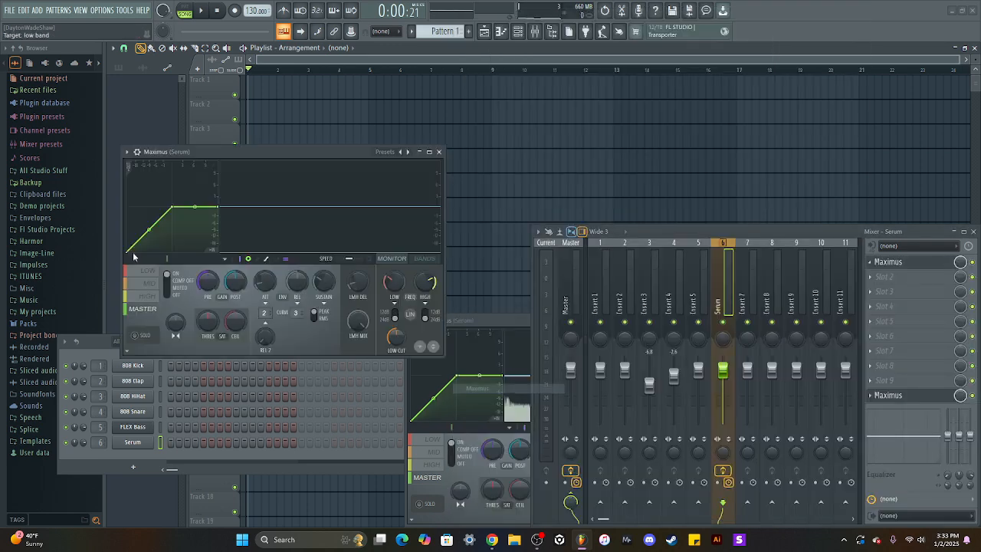
Reposition the Maximus window higher over the playlist, clear of the mixer.
{"action": "left_click", "coordinate": [126, 153]}
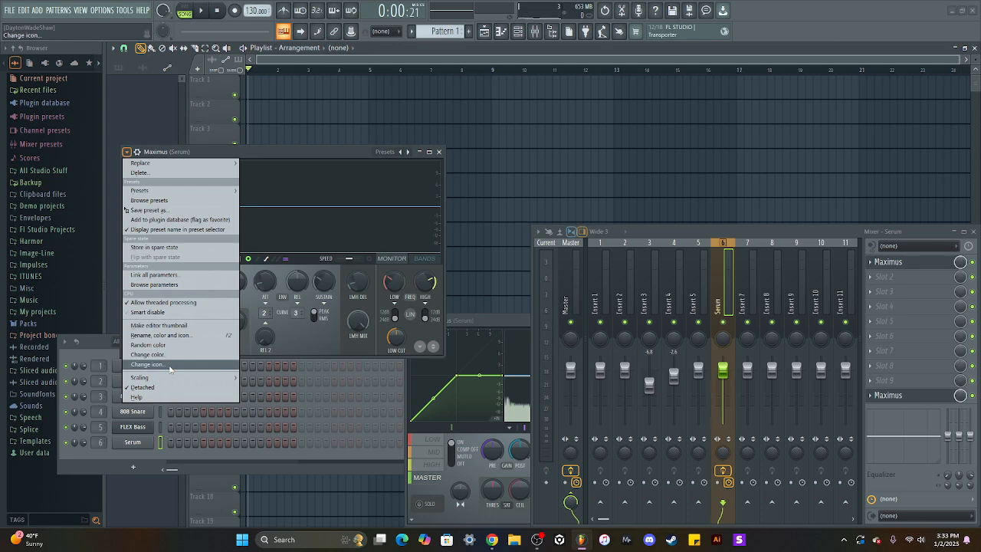
{"action": "left_click", "coordinate": [329, 153]}
{"action": "left_click_drag", "start_coordinate": [338, 156], "coordinate": [376, 170]}
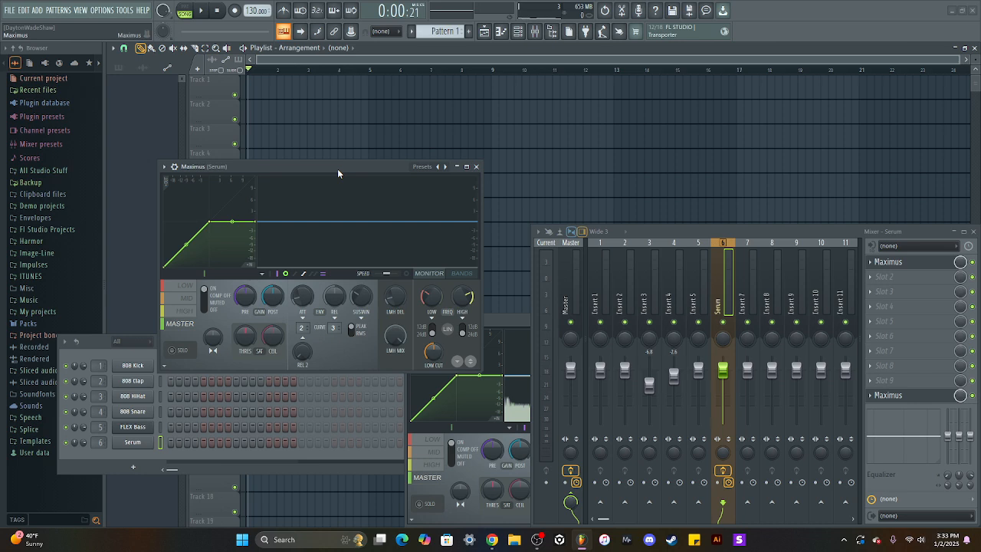
{"action": "left_click_drag", "start_coordinate": [338, 170], "coordinate": [336, 160]}
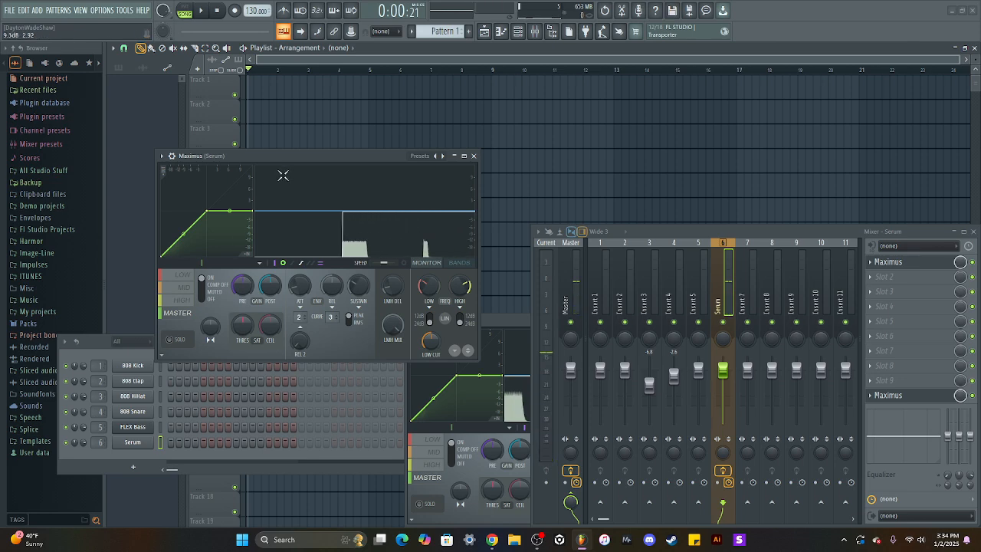
{"action": "mouse_move", "coordinate": [277, 157]}
{"action": "left_mouse_down"}
{"action": "mouse_move", "coordinate": [287, 148]}
{"action": "mouse_move", "coordinate": [275, 138]}
{"action": "left_mouse_up"}
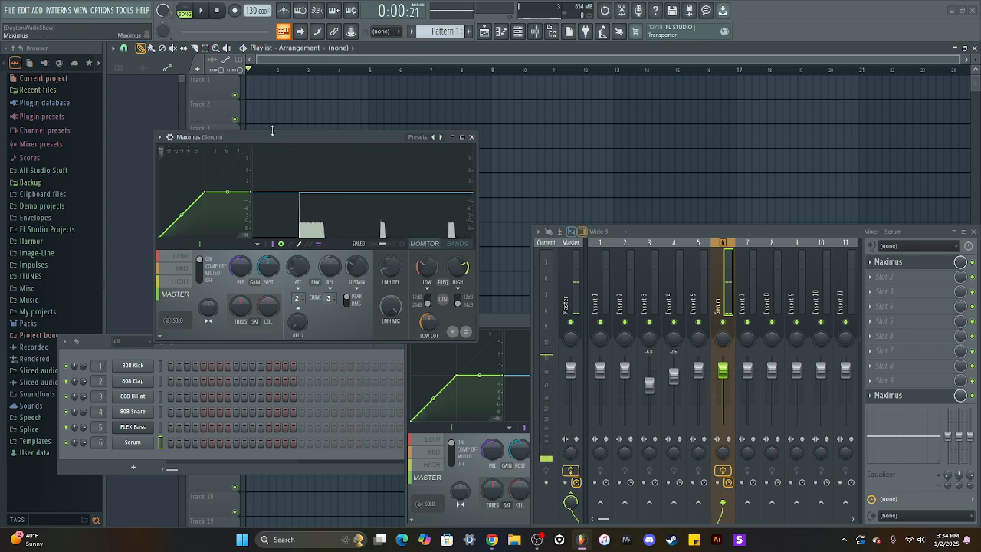
Show Maximus's bands view and go through the low, mid and high bands, ending on the low band.
{"action": "left_click", "coordinate": [182, 256]}
{"action": "left_click", "coordinate": [459, 245]}
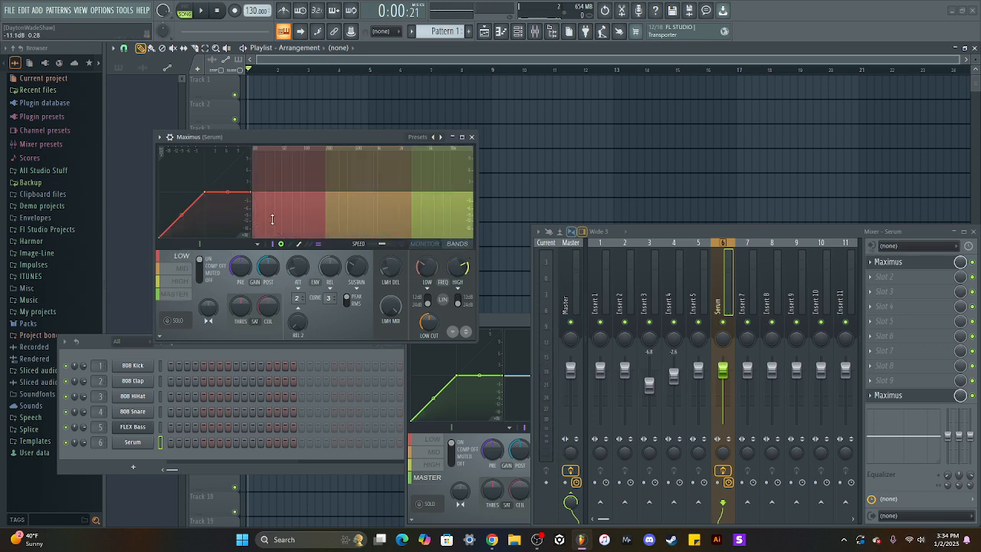
{"action": "left_click", "coordinate": [185, 268]}
{"action": "left_click", "coordinate": [182, 281]}
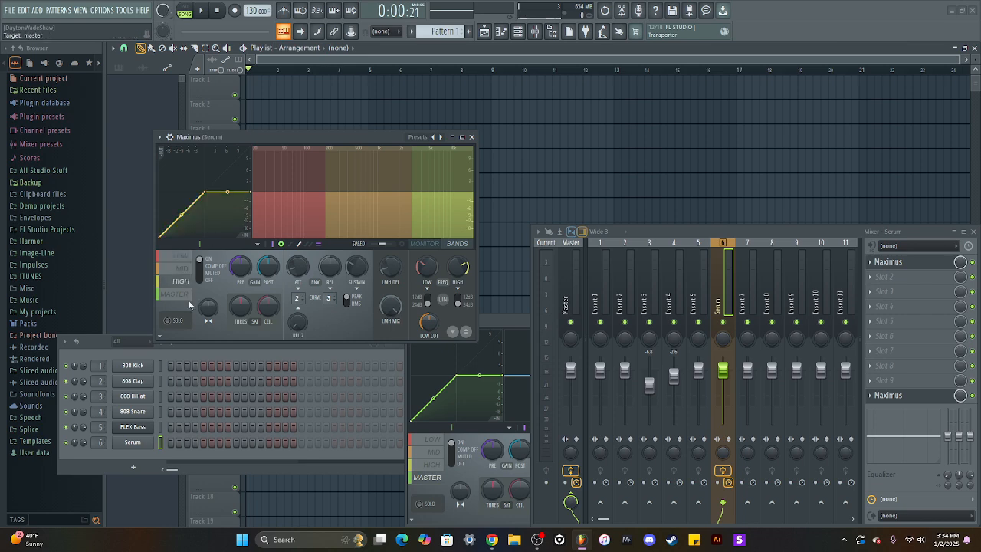
{"action": "left_click", "coordinate": [184, 259]}
Reset the low band's pre gain in Maximus and lower the crossover frequencies between the bands.
{"action": "left_click_drag", "start_coordinate": [300, 206], "coordinate": [300, 206]}
{"action": "right_click", "coordinate": [242, 266]}
{"action": "left_click", "coordinate": [255, 273]}
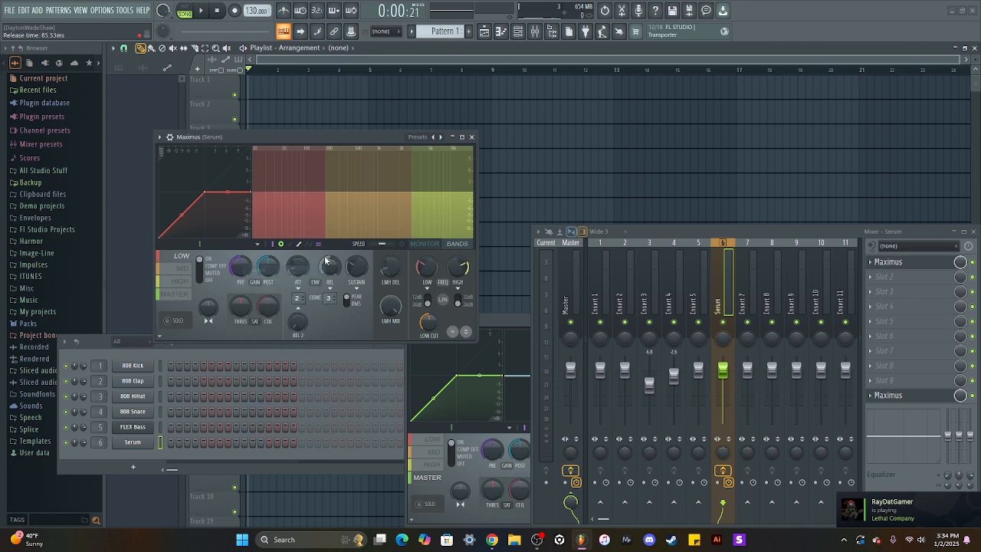
{"action": "left_click_drag", "start_coordinate": [419, 268], "coordinate": [418, 273]}
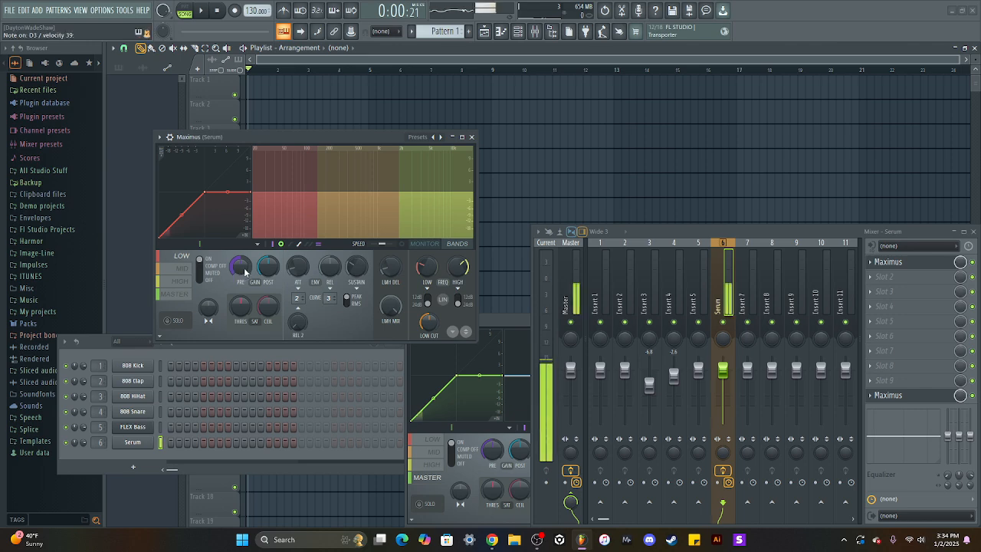
Pull down the low band's compression curve and raise the pre gain of the low and mid bands, the mid to about 2.8 dB.
{"action": "left_click_drag", "start_coordinate": [206, 200], "coordinate": [252, 223]}
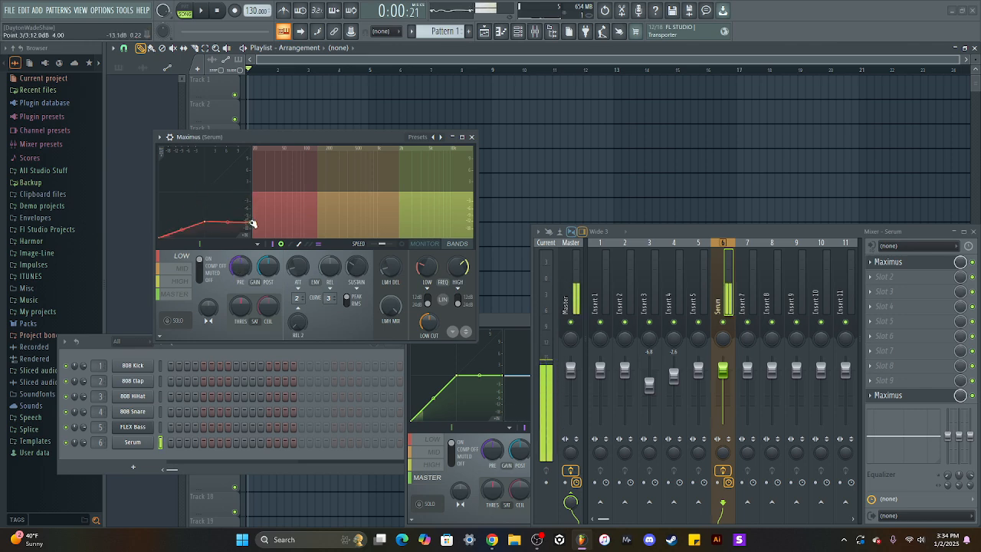
{"action": "mouse_move", "coordinate": [241, 266]}
{"action": "left_mouse_down"}
{"action": "mouse_move", "coordinate": [241, 211]}
{"action": "mouse_move", "coordinate": [241, 281]}
{"action": "mouse_move", "coordinate": [240, 226]}
{"action": "mouse_move", "coordinate": [240, 248]}
{"action": "left_mouse_up"}
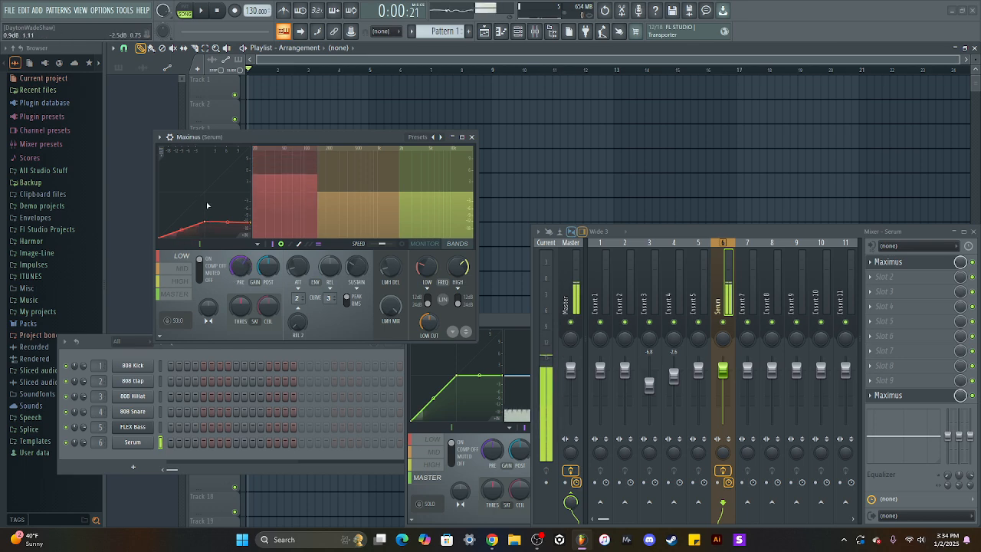
{"action": "left_click", "coordinate": [184, 267]}
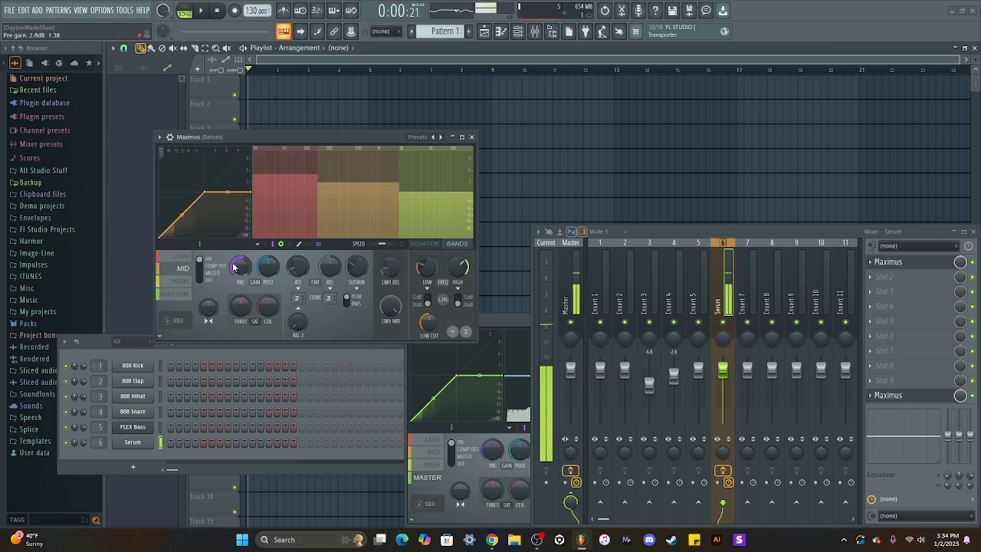
Boost the high band's pre gain, pull its compression curve's knee down, and ease the pre gain back slightly.
{"action": "left_click", "coordinate": [180, 281]}
{"action": "left_click_drag", "start_coordinate": [230, 272], "coordinate": [230, 247]}
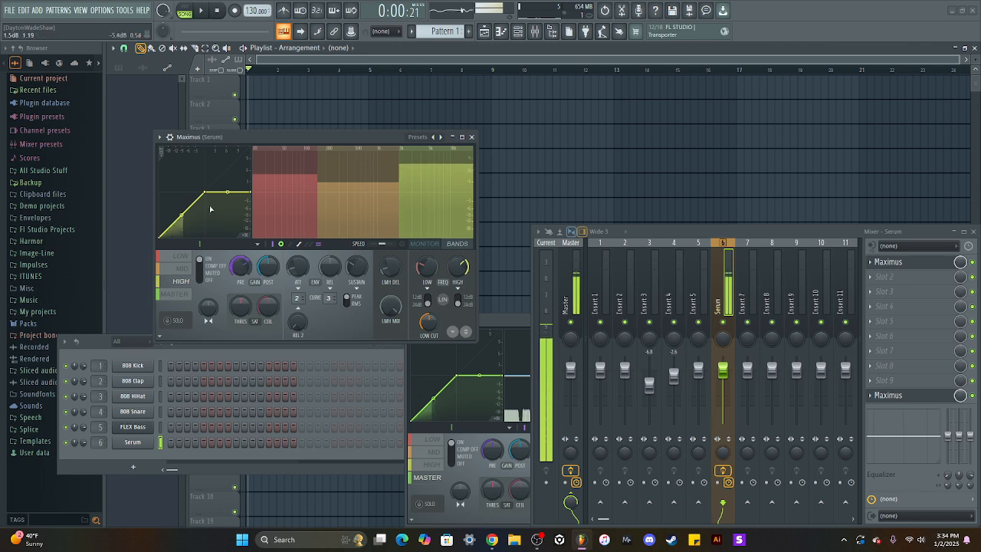
{"action": "left_click_drag", "start_coordinate": [204, 192], "coordinate": [203, 229]}
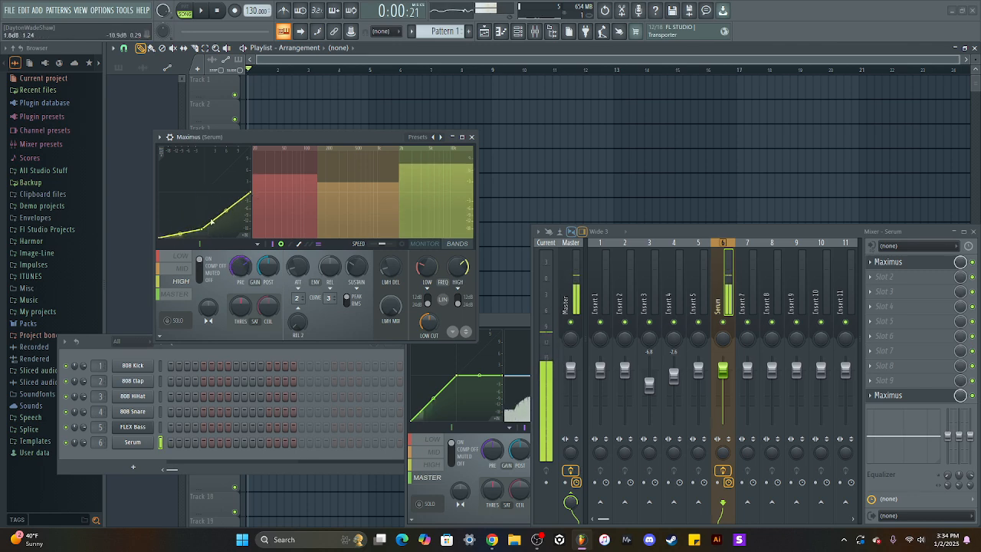
{"action": "mouse_move", "coordinate": [241, 267]}
{"action": "left_mouse_down"}
{"action": "mouse_move", "coordinate": [241, 248]}
{"action": "mouse_move", "coordinate": [241, 275]}
{"action": "left_mouse_up"}
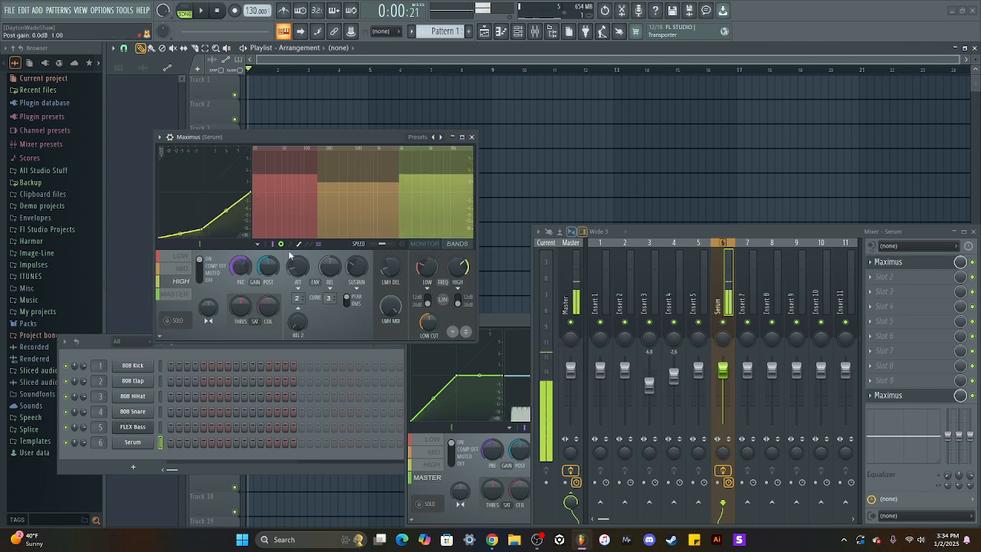
Try a pre gain boost of about 2.2 dB on the master band, reset it, and lower the master compression curve.
{"action": "left_click", "coordinate": [175, 293]}
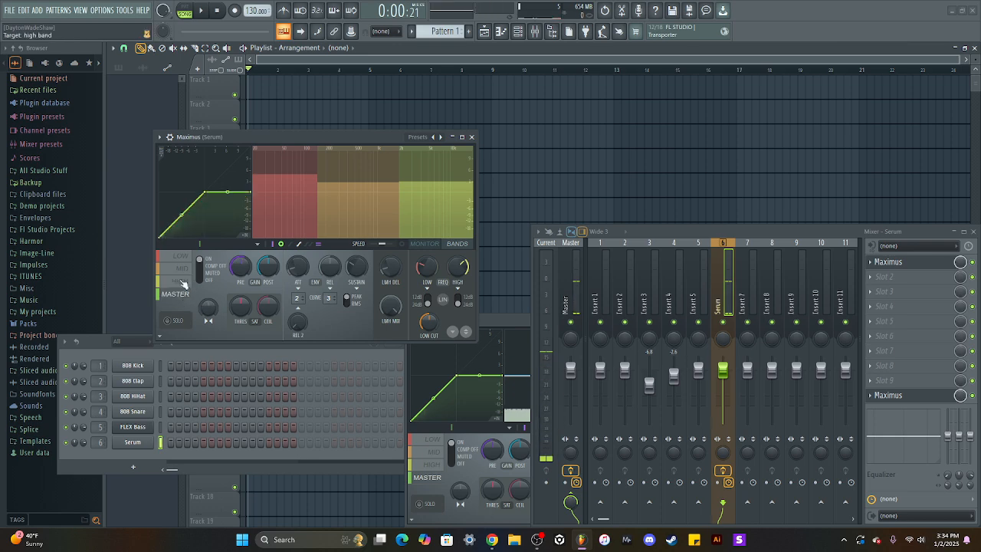
{"action": "mouse_move", "coordinate": [240, 266]}
{"action": "left_mouse_down"}
{"action": "mouse_move", "coordinate": [241, 243]}
{"action": "mouse_move", "coordinate": [240, 260]}
{"action": "left_mouse_up"}
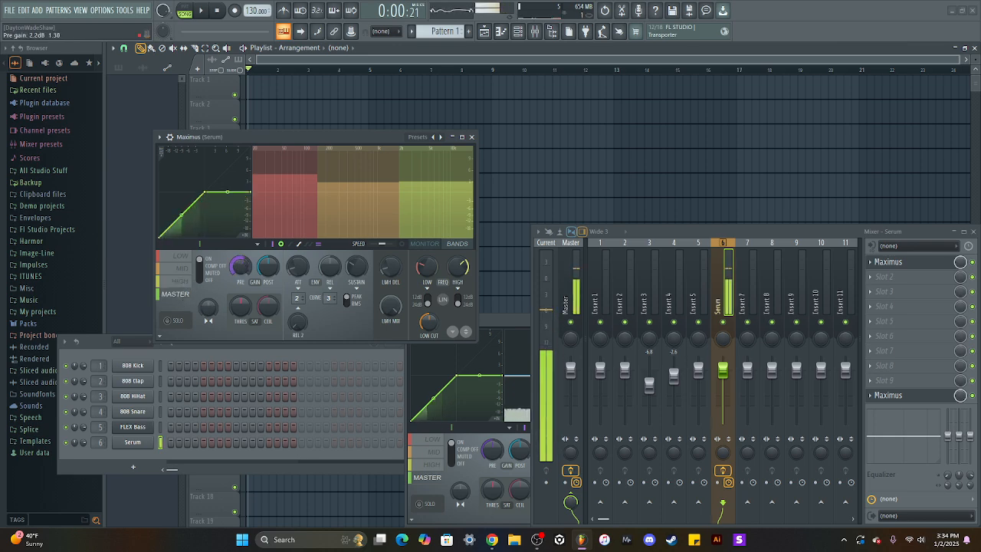
{"action": "right_click", "coordinate": [239, 268]}
{"action": "left_click", "coordinate": [249, 273]}
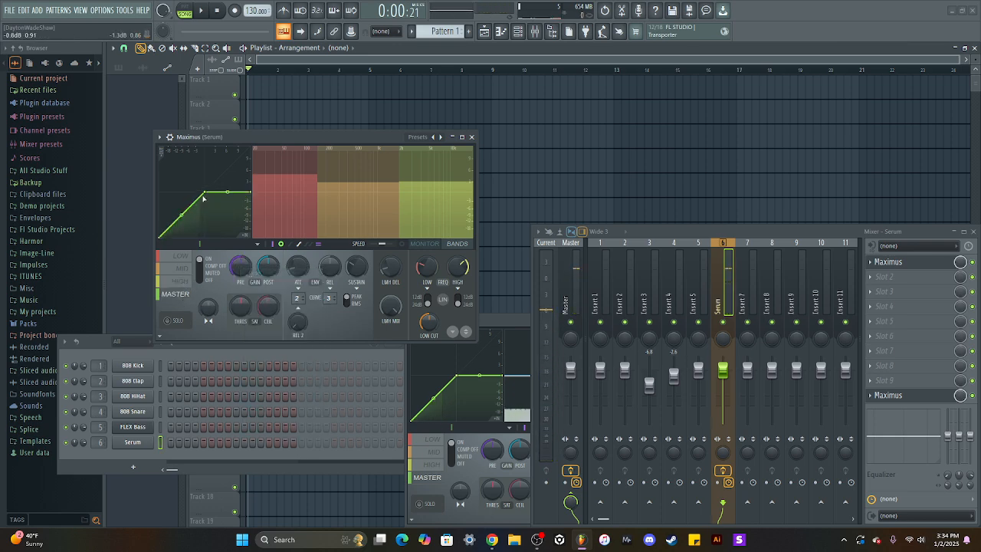
{"action": "left_click_drag", "start_coordinate": [205, 192], "coordinate": [252, 204]}
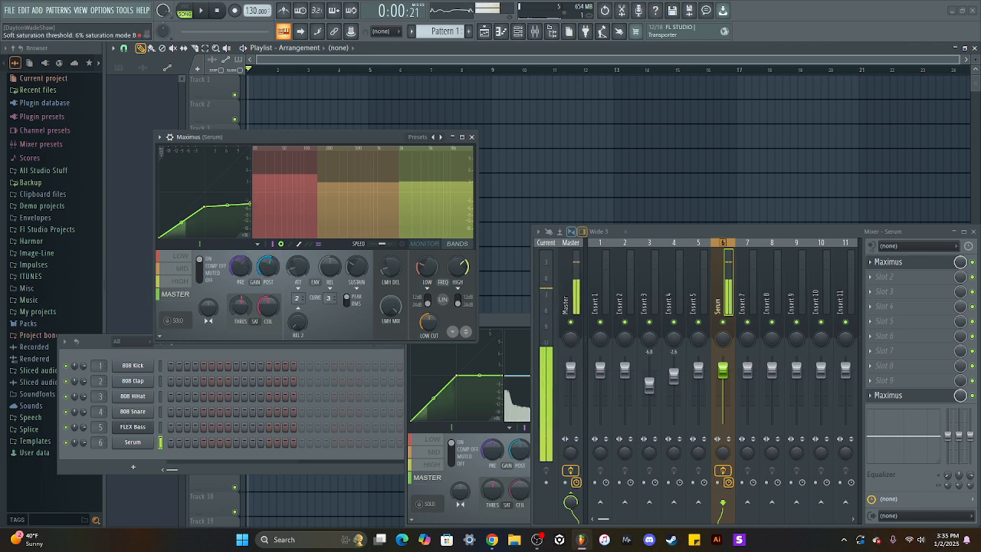
Reset the master band's stereo separation, pre gain and post gain to their defaults in Maximus.
{"action": "right_click", "coordinate": [211, 309]}
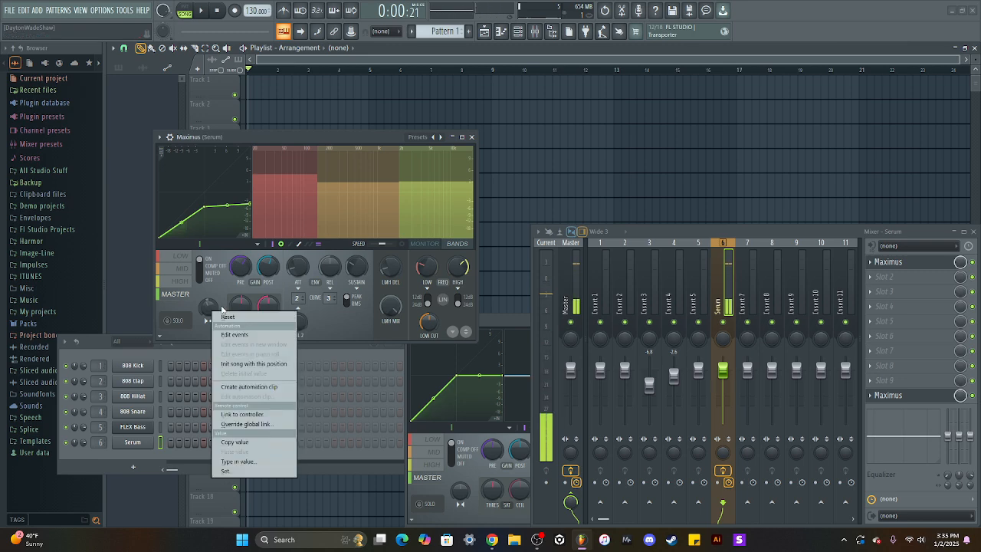
{"action": "left_click", "coordinate": [219, 316]}
{"action": "right_click", "coordinate": [234, 272]}
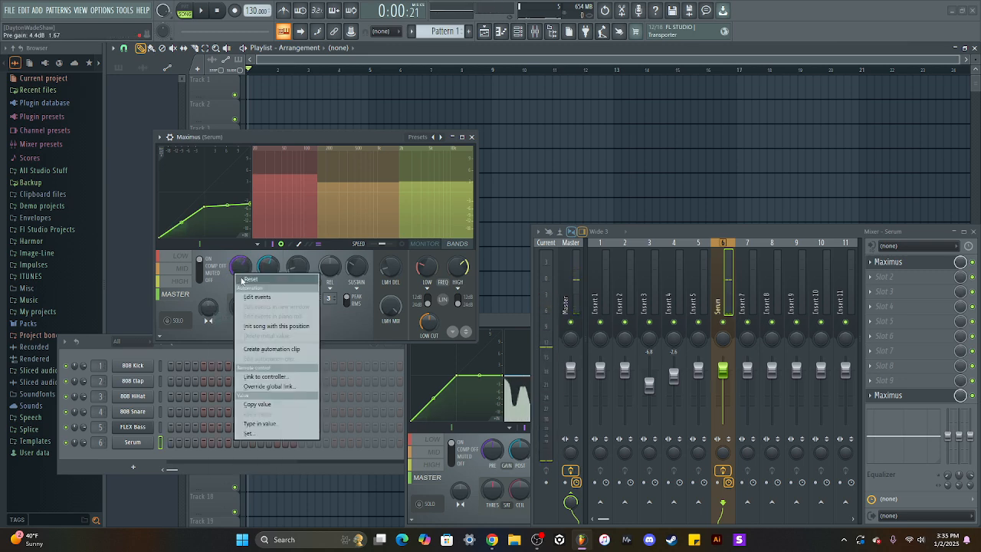
{"action": "left_click", "coordinate": [242, 279]}
{"action": "right_click", "coordinate": [272, 266]}
{"action": "left_click", "coordinate": [281, 274]}
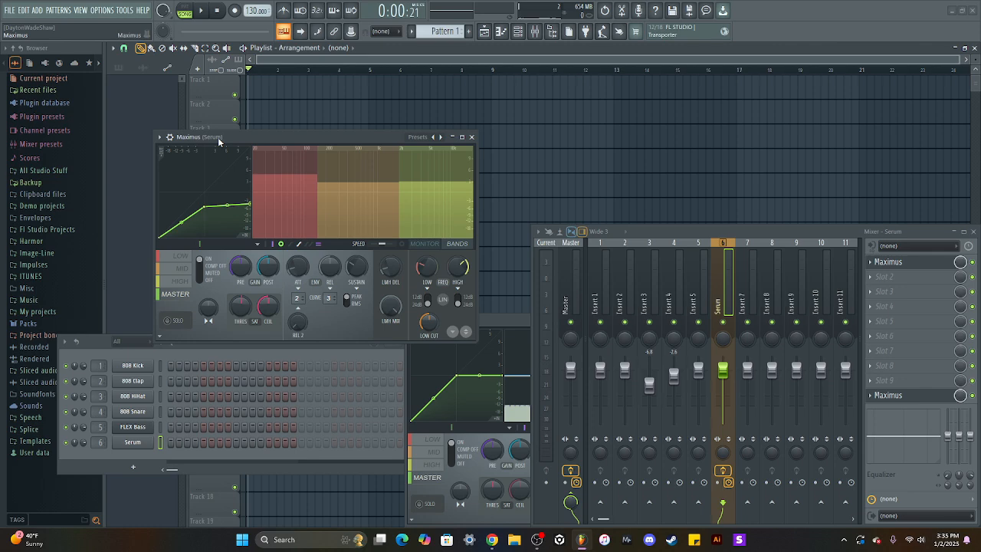
Replace the first-slot Maximus with Fruity Multiband Compressor and adjust its low band gain and crossover frequency.
{"action": "left_click", "coordinate": [158, 138]}
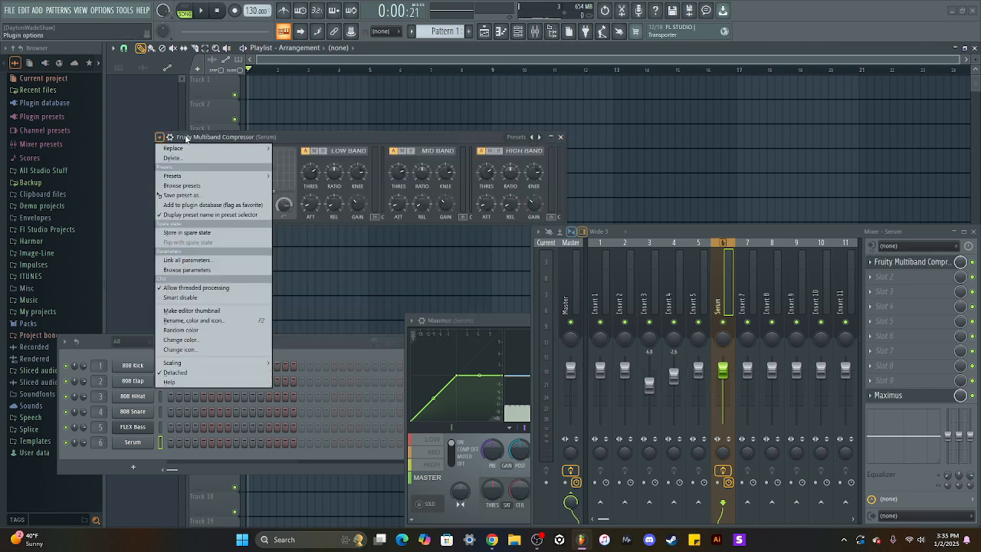
{"action": "left_click", "coordinate": [185, 139]}
{"action": "left_click_drag", "start_coordinate": [327, 138], "coordinate": [285, 176]}
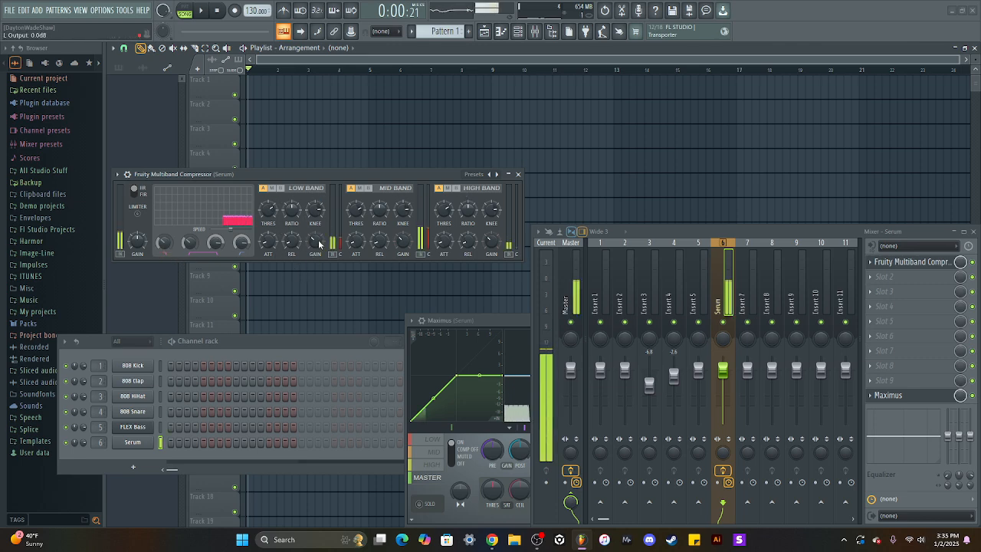
{"action": "left_click_drag", "start_coordinate": [317, 242], "coordinate": [317, 232]}
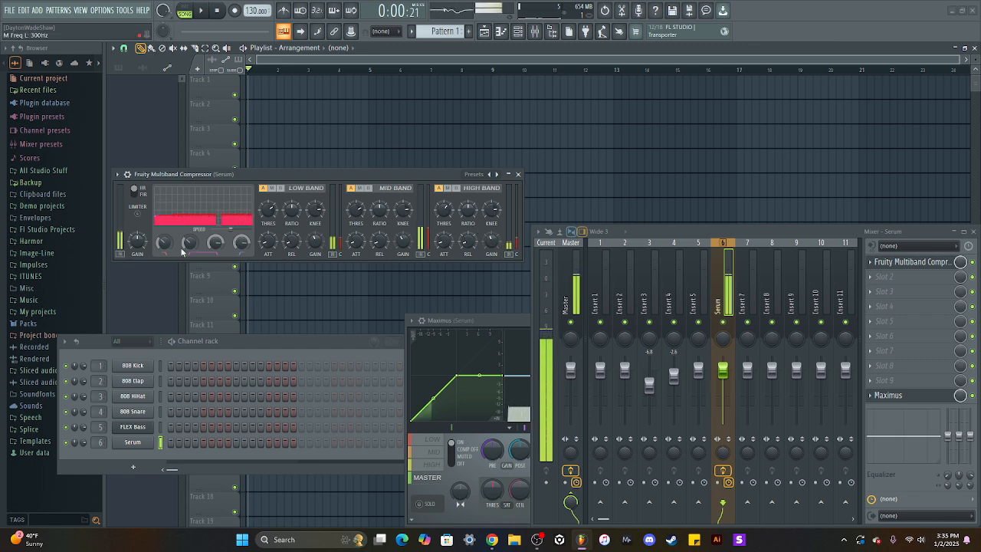
{"action": "mouse_move", "coordinate": [164, 242]}
{"action": "left_mouse_down"}
{"action": "mouse_move", "coordinate": [164, 258]}
{"action": "mouse_move", "coordinate": [170, 249]}
{"action": "left_mouse_up"}
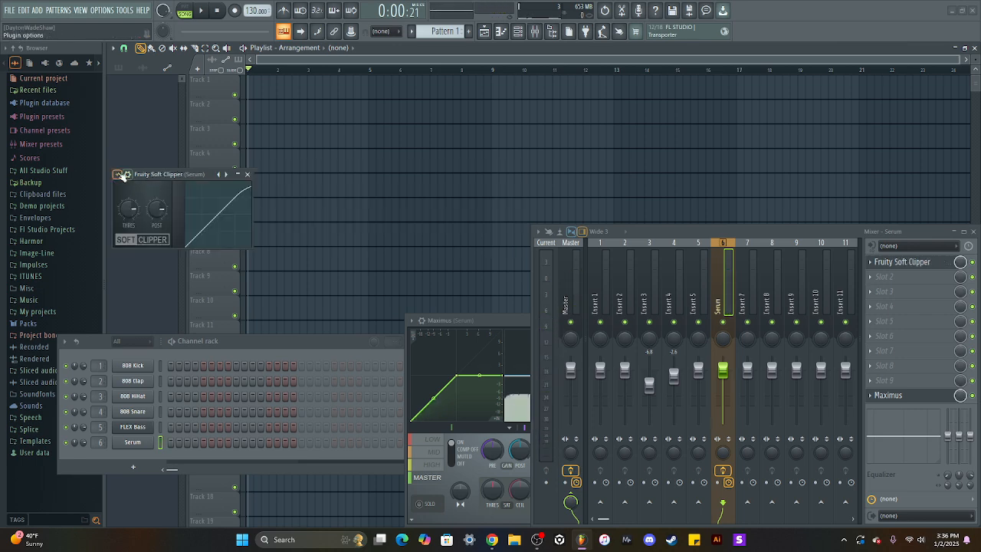
Move the Fruity Soft Clipper window over the playlist and raise its post gain and threshold.
{"action": "left_click", "coordinate": [116, 174]}
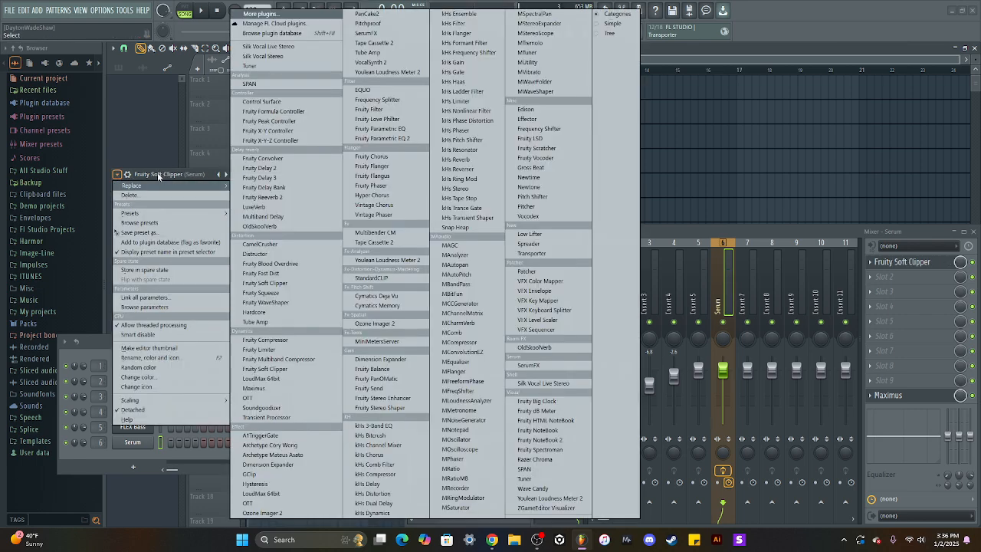
{"action": "left_click_drag", "start_coordinate": [180, 175], "coordinate": [368, 197]}
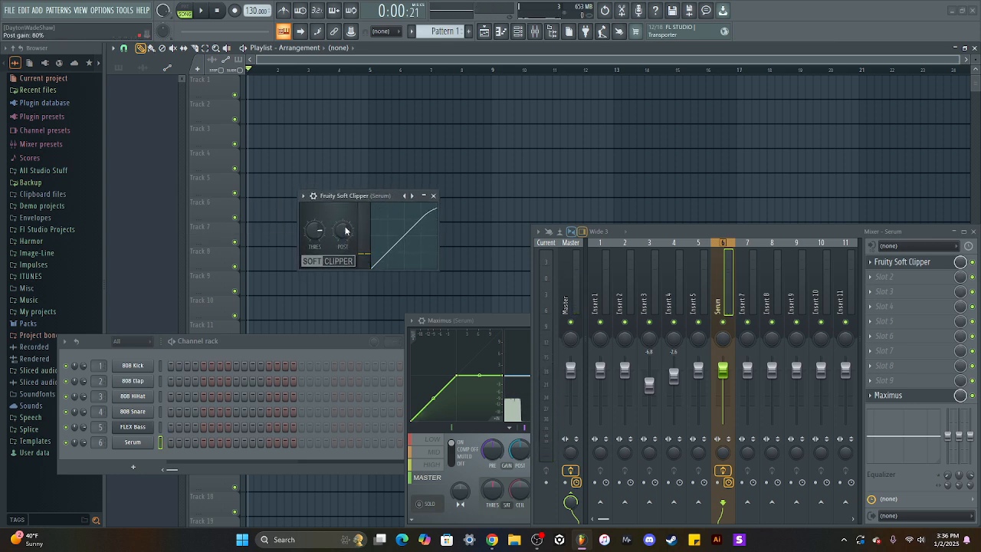
{"action": "left_click_drag", "start_coordinate": [344, 232], "coordinate": [316, 225]}
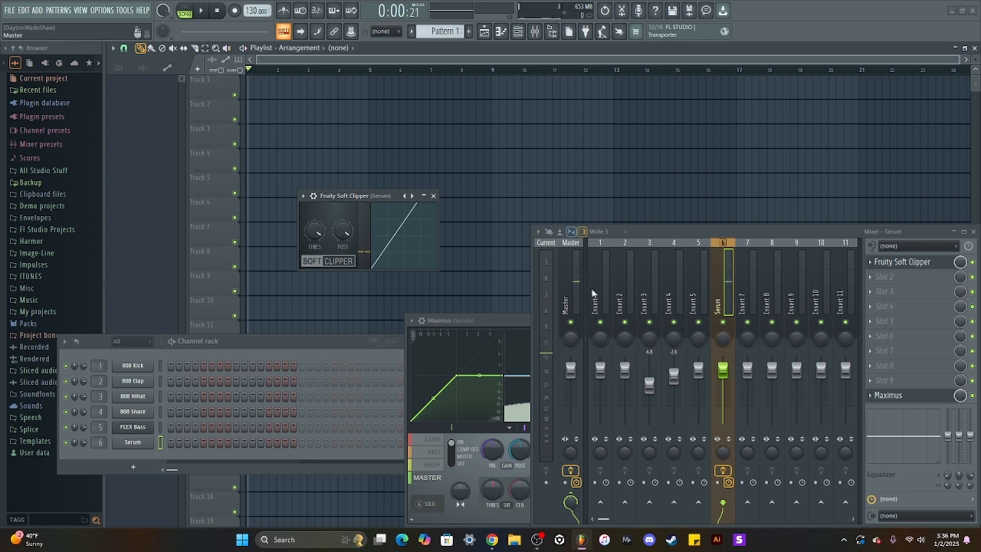
Try raising the Serum track's mixer volume and reset the fader to its default.
{"action": "left_click_drag", "start_coordinate": [723, 374], "coordinate": [723, 360]}
{"action": "right_click", "coordinate": [724, 356]}
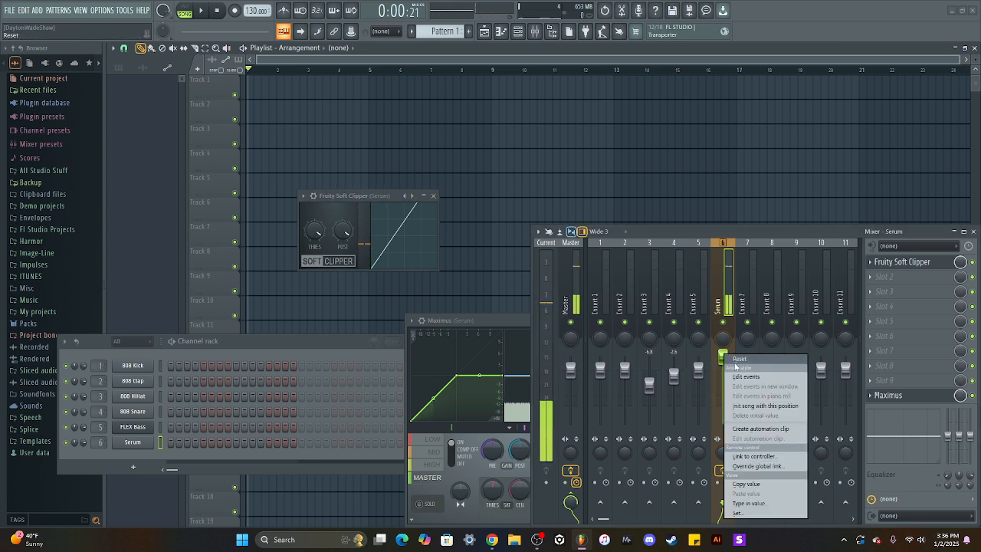
{"action": "left_click", "coordinate": [734, 360]}
Reset Fruity Soft Clipper's post gain and threshold to their defaults and shift its window slightly over the playlist.
{"action": "right_click", "coordinate": [349, 231]}
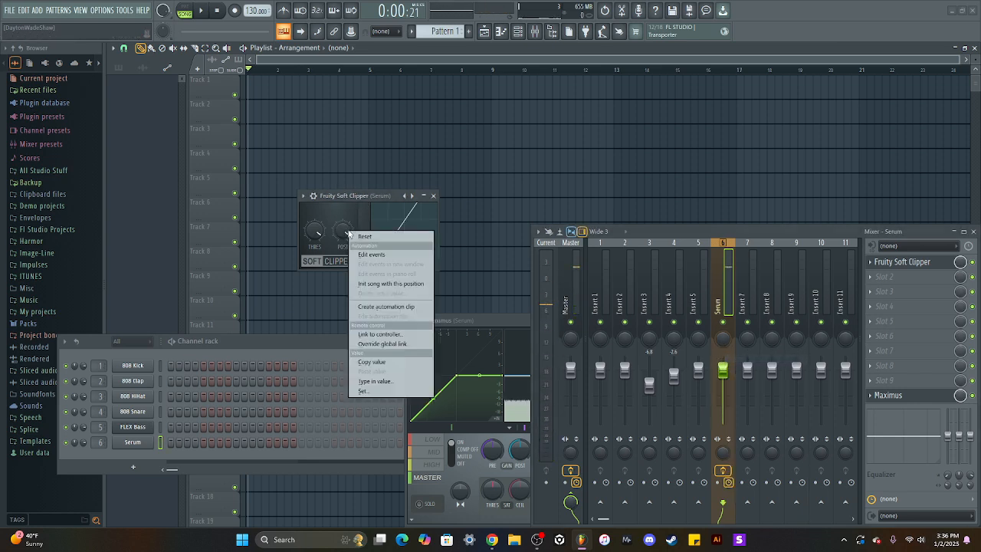
{"action": "left_click", "coordinate": [364, 239]}
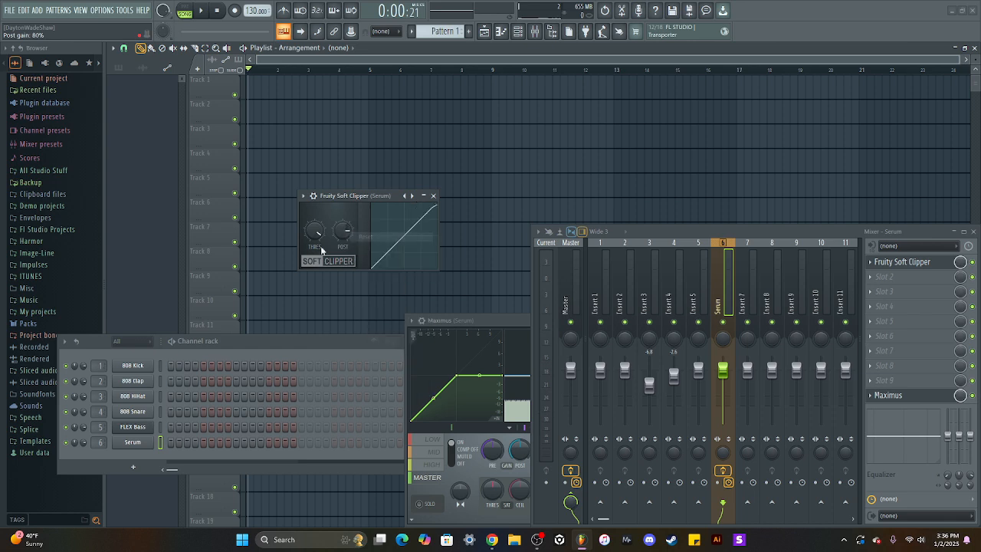
{"action": "right_click", "coordinate": [310, 236]}
{"action": "left_click", "coordinate": [327, 242]}
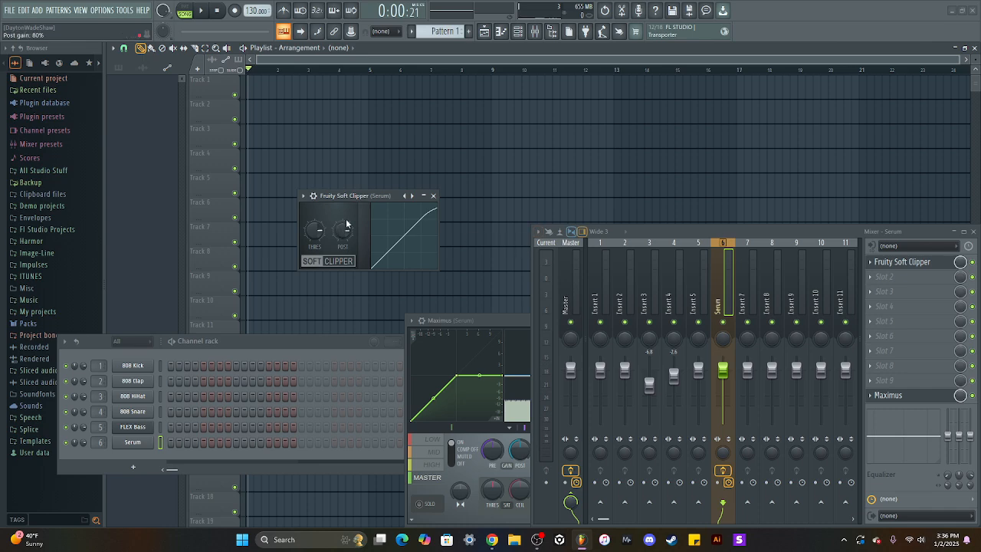
{"action": "left_click_drag", "start_coordinate": [362, 198], "coordinate": [349, 192]}
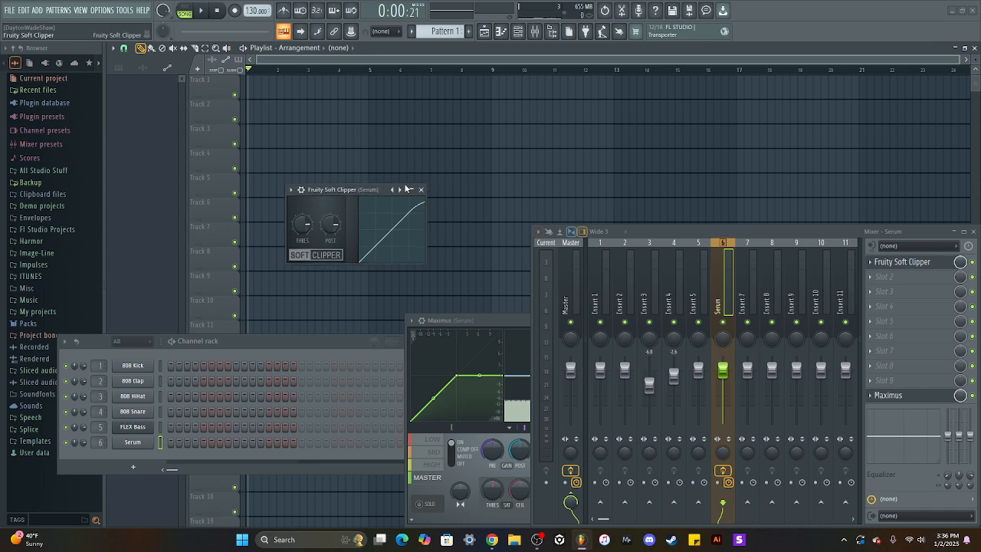
Replace Fruity Soft Clipper in the Serum track's first slot with Soundgoodizer and move its window up over the playlist.
{"action": "left_click", "coordinate": [869, 262]}
{"action": "mouse_move", "coordinate": [880, 268]}
{"action": "left_click", "coordinate": [484, 406]}
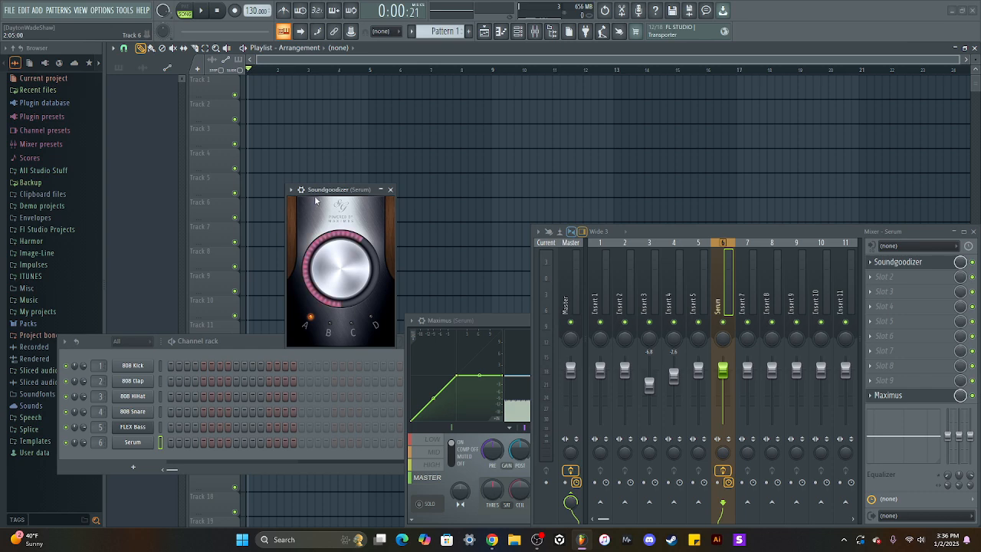
{"action": "left_click_drag", "start_coordinate": [316, 193], "coordinate": [305, 154]}
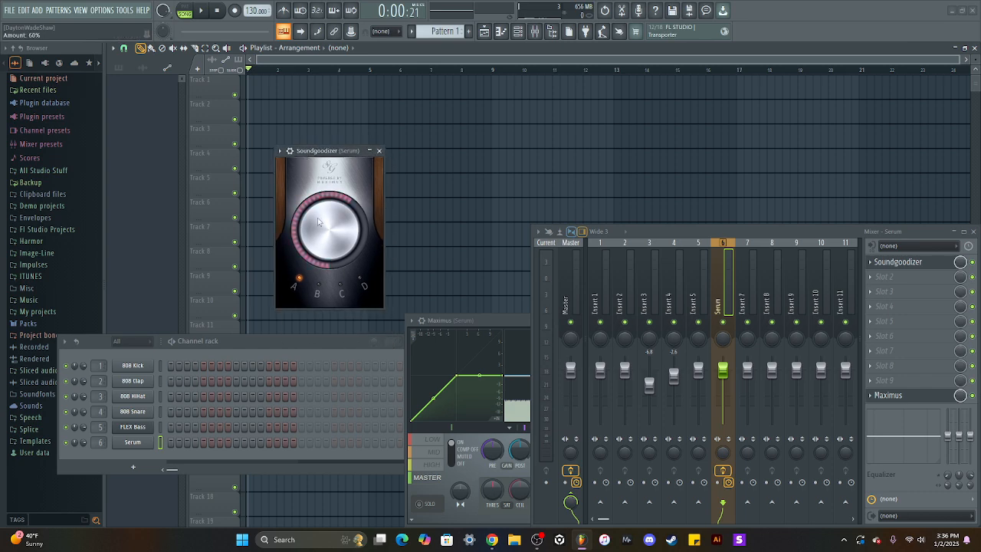
Switch Soundgoodizer to mode D and back to A, and sweep its amount down to 0% and back up.
{"action": "left_click", "coordinate": [354, 285]}
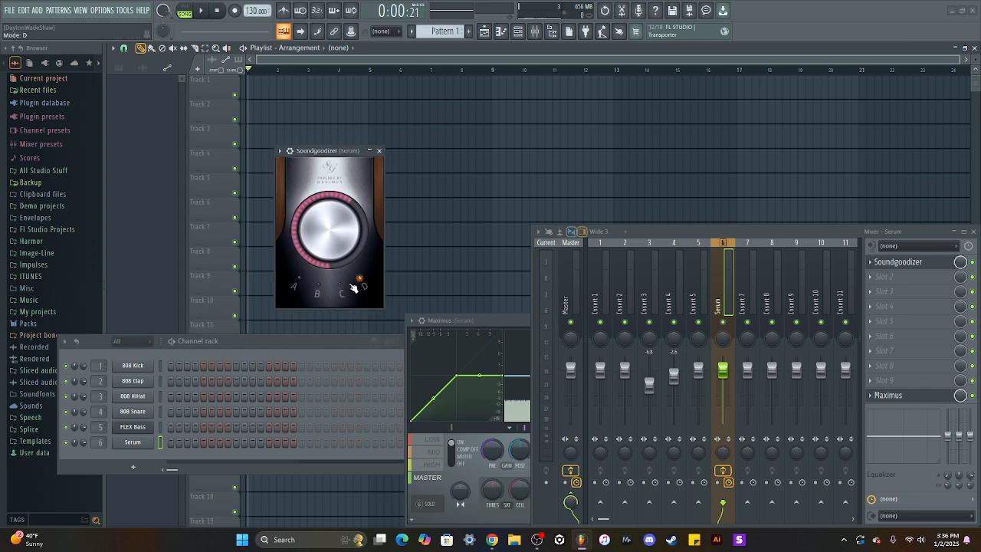
{"action": "left_click", "coordinate": [299, 285]}
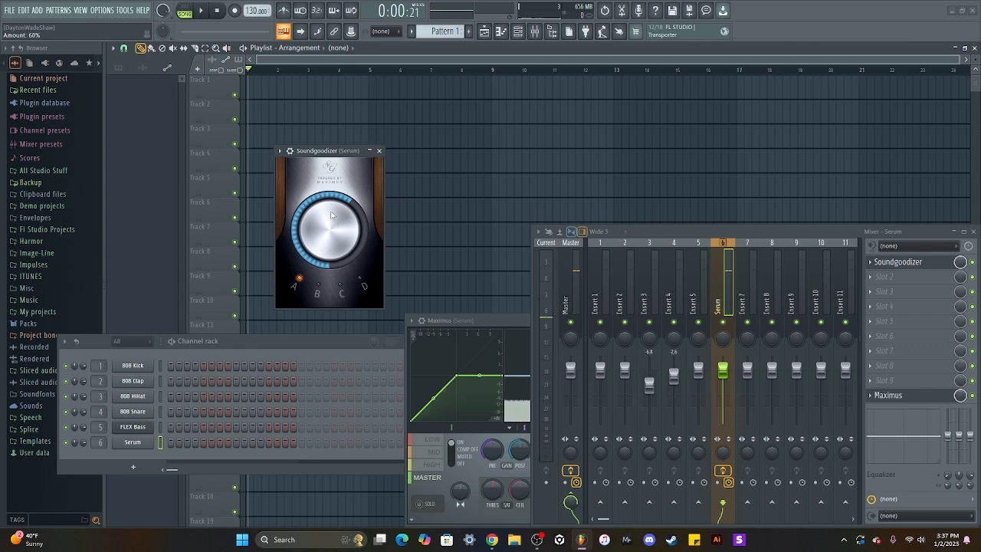
{"action": "left_click_drag", "start_coordinate": [331, 215], "coordinate": [331, 322]}
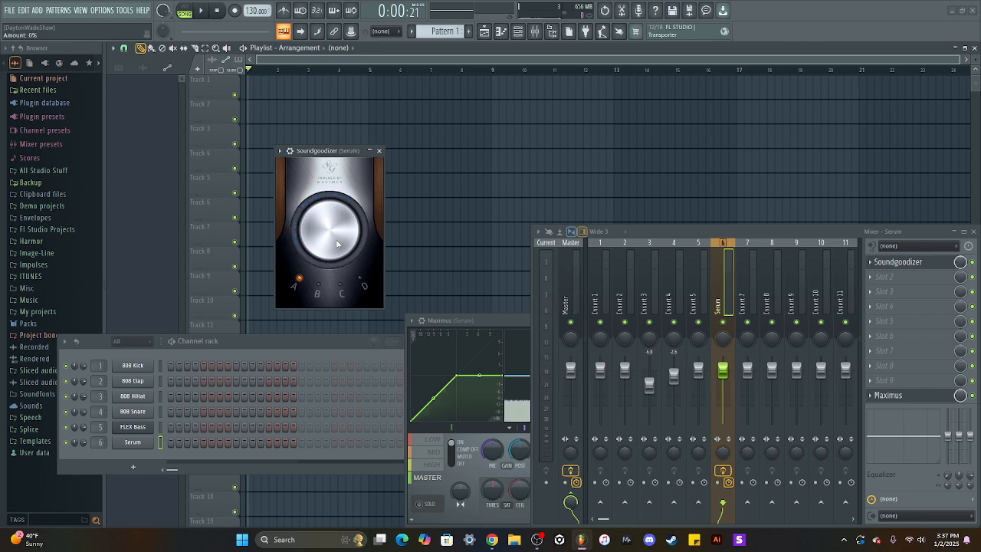
{"action": "left_click_drag", "start_coordinate": [329, 230], "coordinate": [330, 107]}
Cycle Soundgoodizer through its A, B, C and D modes, adjust the amount slightly, and return it to mode A.
{"action": "left_click", "coordinate": [363, 284]}
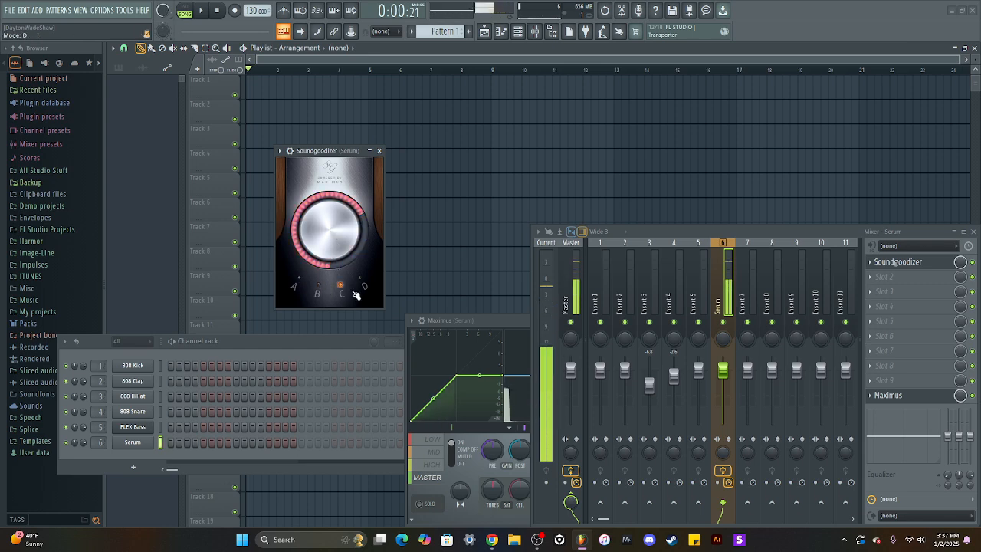
{"action": "left_click", "coordinate": [337, 292]}
{"action": "left_click", "coordinate": [299, 282]}
{"action": "left_click", "coordinate": [317, 288]}
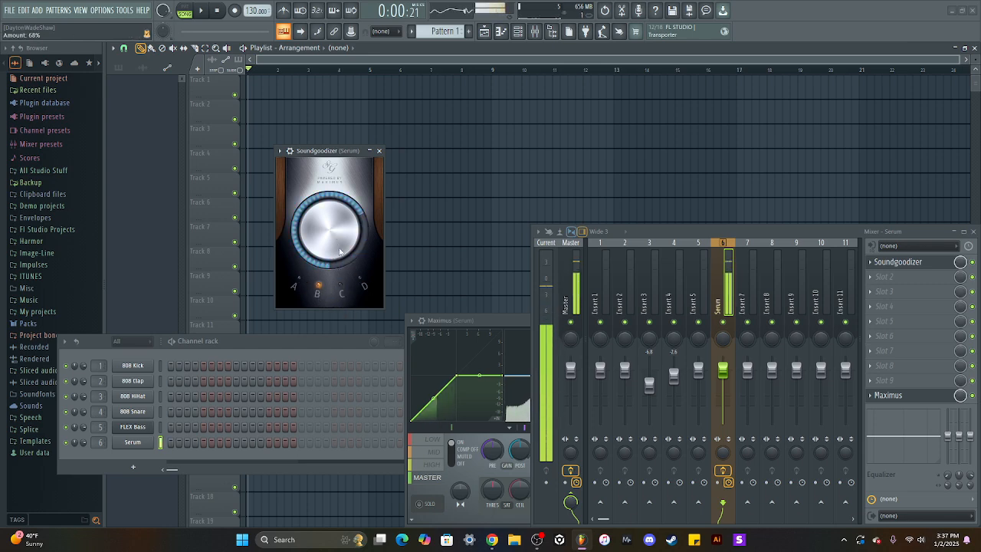
{"action": "mouse_move", "coordinate": [329, 229]}
{"action": "left_mouse_down"}
{"action": "mouse_move", "coordinate": [329, 274]}
{"action": "mouse_move", "coordinate": [329, 233]}
{"action": "left_mouse_up"}
{"action": "left_click", "coordinate": [302, 281]}
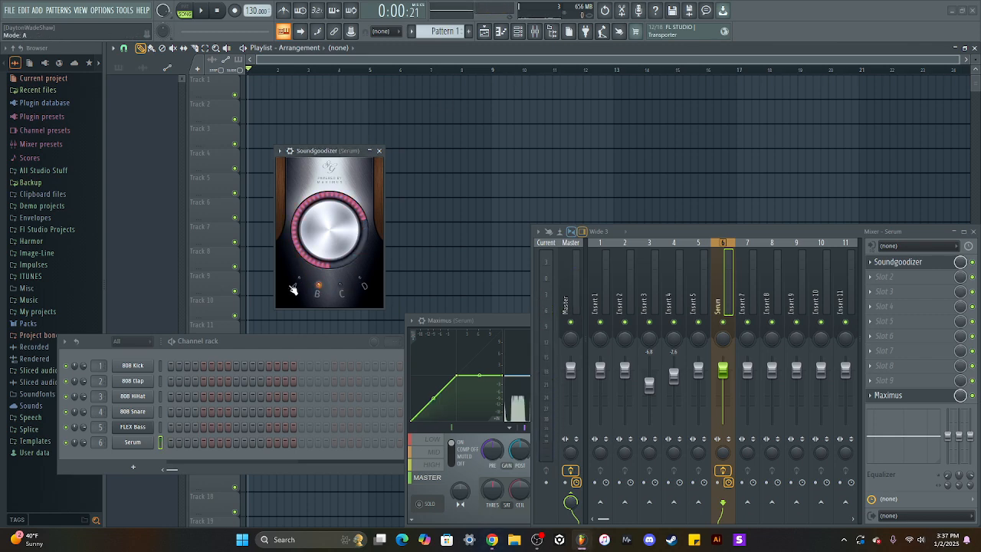
Move the Maximus window up over the playlist and close it.
{"action": "left_click", "coordinate": [478, 320]}
{"action": "left_click_drag", "start_coordinate": [478, 321], "coordinate": [422, 256]}
{"action": "left_click", "coordinate": [662, 258]}
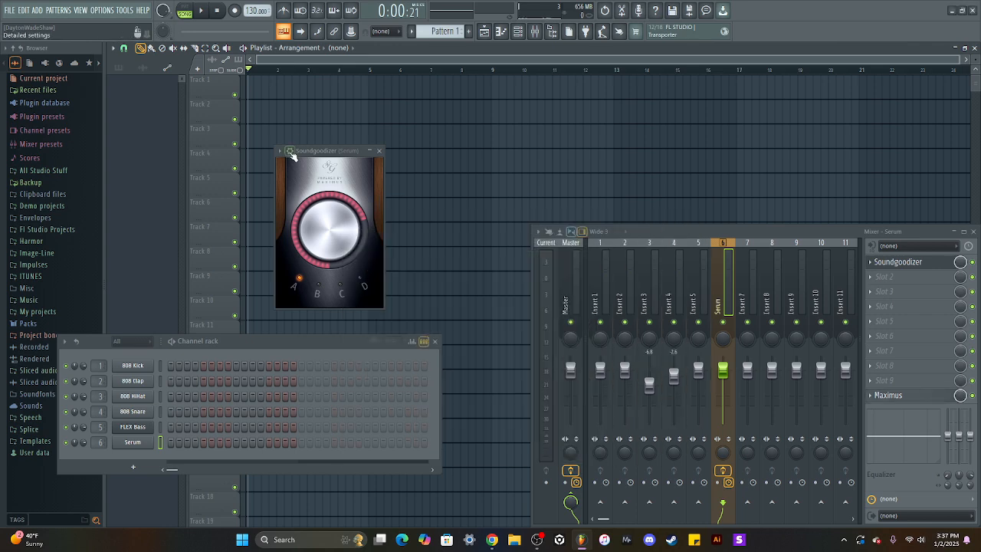
Replace Soundgoodizer with Transient Processor and move its window clear of the mixer and channel rack.
{"action": "left_click", "coordinate": [280, 151]}
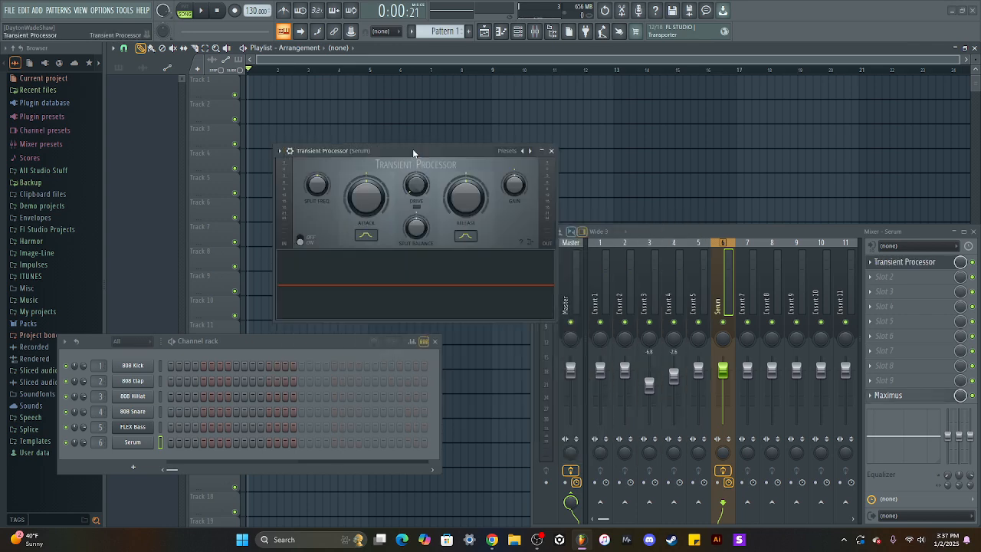
{"action": "left_click_drag", "start_coordinate": [413, 151], "coordinate": [373, 154]}
{"action": "left_click", "coordinate": [238, 147]}
{"action": "left_click", "coordinate": [352, 147]}
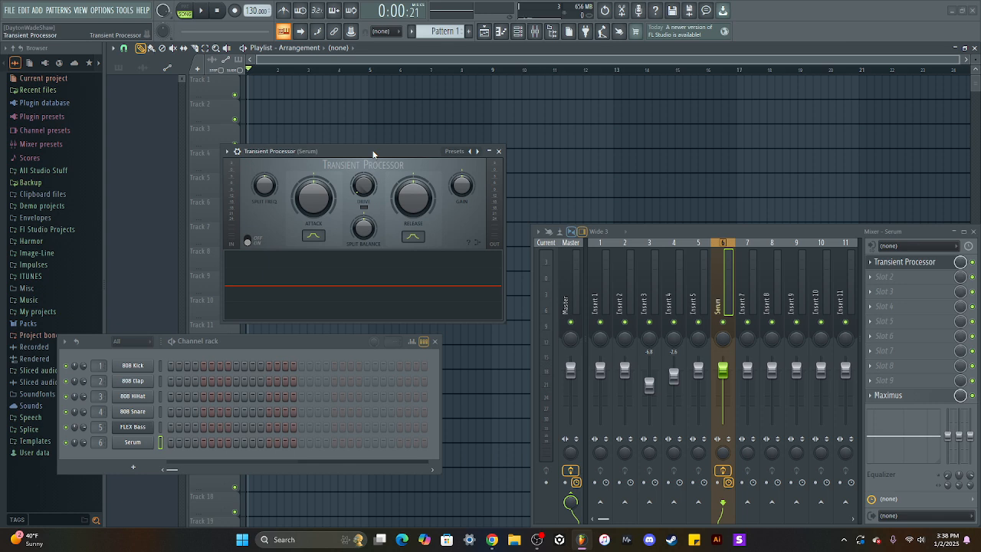
{"action": "left_click_drag", "start_coordinate": [373, 153], "coordinate": [365, 140]}
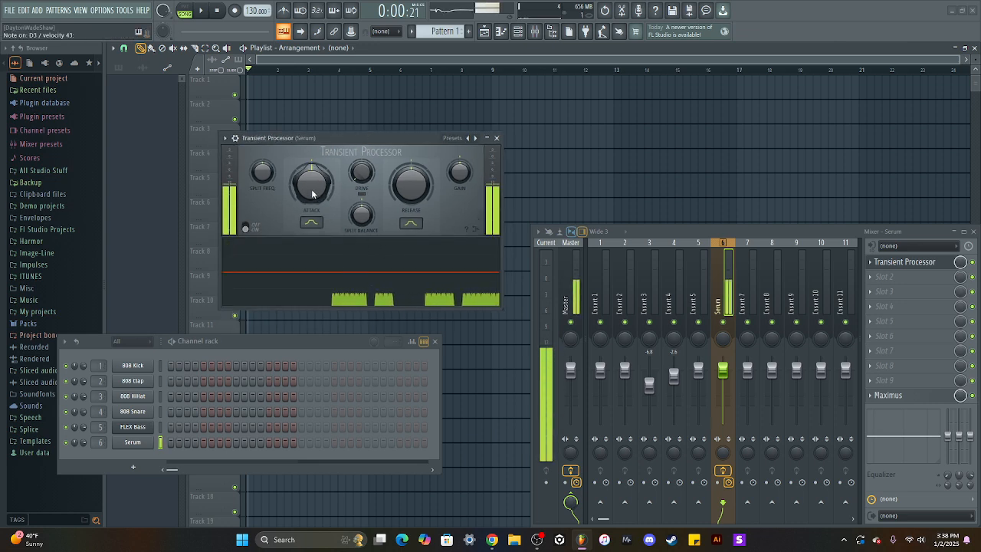
Try Transient Processor's attack at -90% and at a raised setting, and lower its release.
{"action": "left_click_drag", "start_coordinate": [314, 197], "coordinate": [314, 230]}
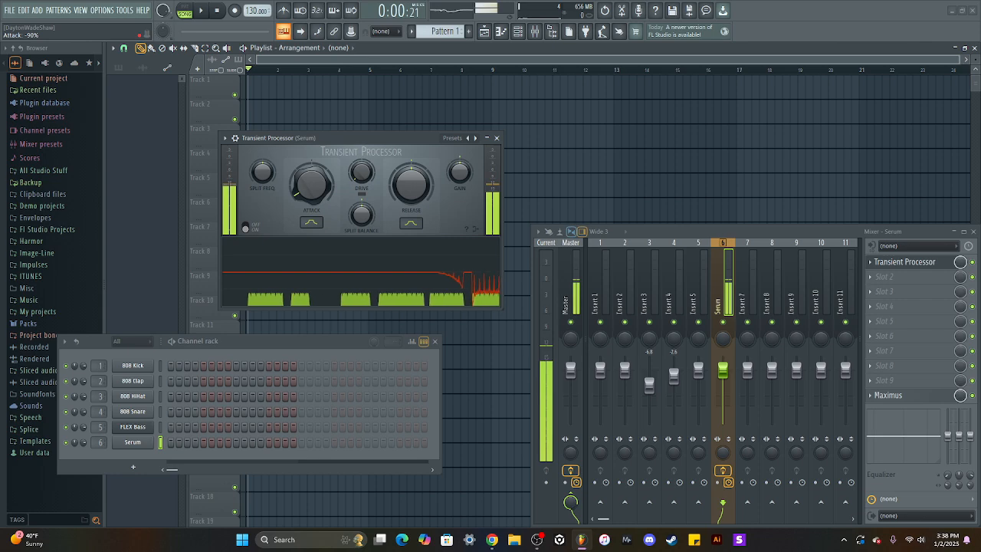
{"action": "left_click_drag", "start_coordinate": [312, 194], "coordinate": [313, 122]}
{"action": "left_click_drag", "start_coordinate": [412, 193], "coordinate": [412, 254]}
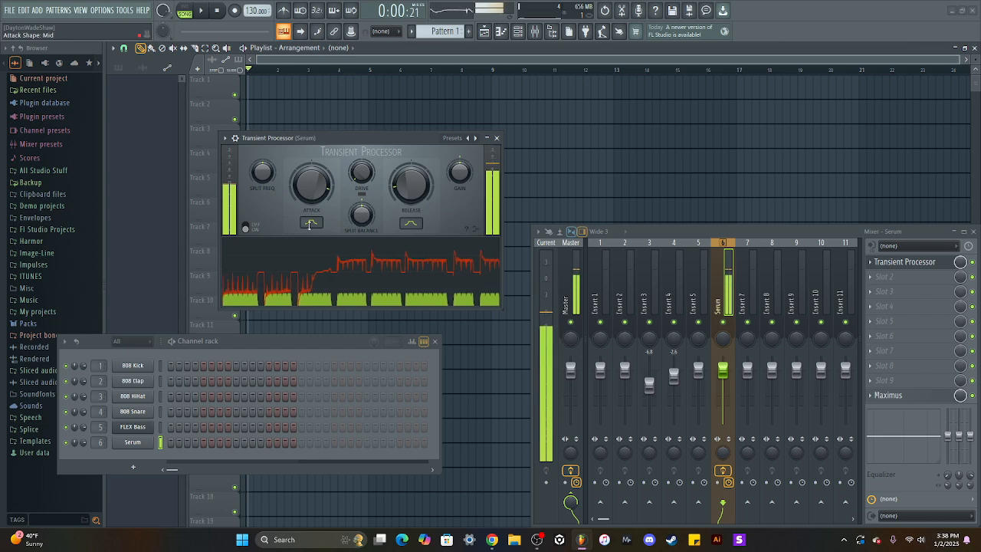
Reset Transient Processor's attack and release to their defaults, and lower the attack to -61%.
{"action": "left_click_drag", "start_coordinate": [318, 187], "coordinate": [318, 230]}
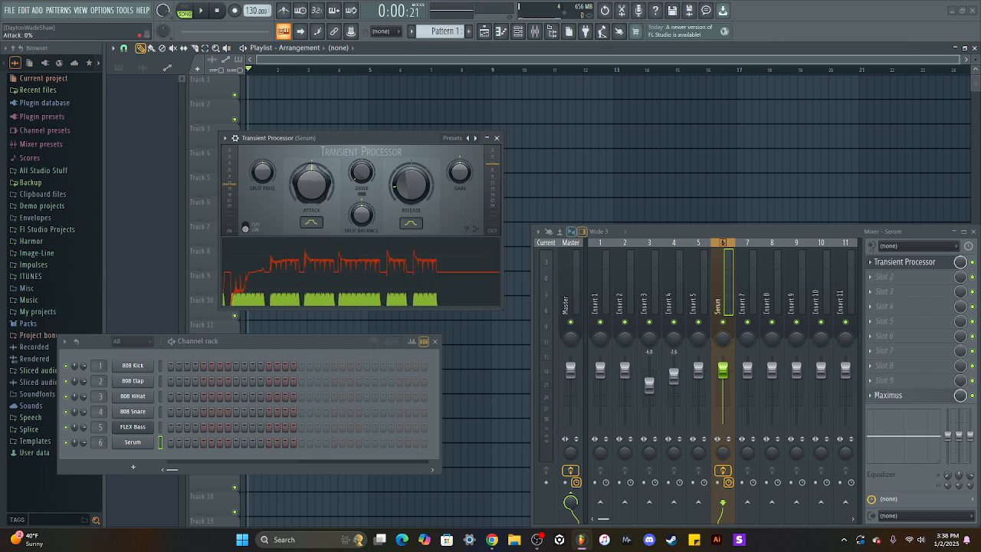
{"action": "right_click", "coordinate": [423, 188]}
{"action": "left_click", "coordinate": [434, 194]}
{"action": "left_click_drag", "start_coordinate": [321, 192], "coordinate": [321, 230]}
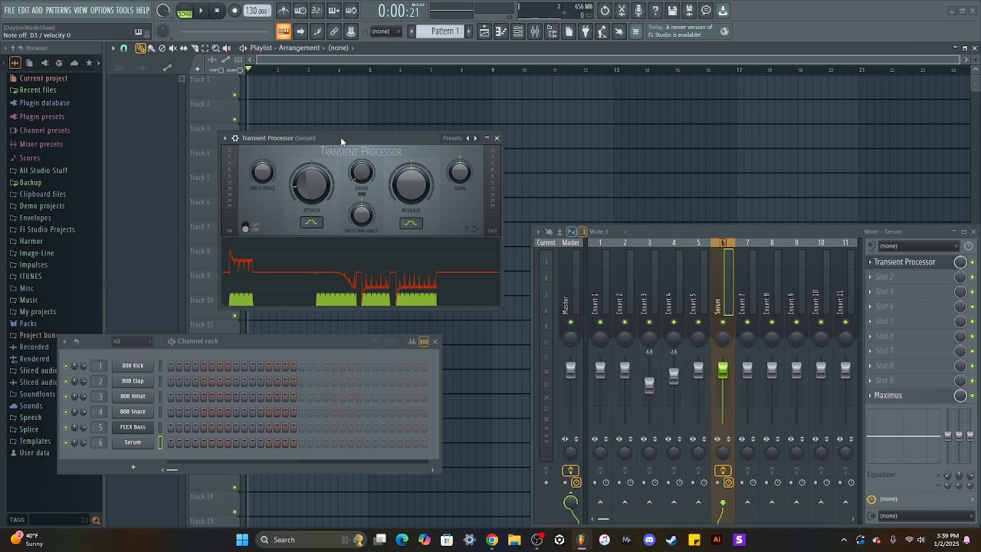
{"action": "mouse_move", "coordinate": [315, 189]}
{"action": "left_mouse_down"}
{"action": "mouse_move", "coordinate": [315, 200]}
{"action": "mouse_move", "coordinate": [315, 179]}
{"action": "mouse_move", "coordinate": [359, 162]}
{"action": "mouse_move", "coordinate": [359, 174]}
{"action": "mouse_move", "coordinate": [311, 196]}
{"action": "left_mouse_up"}
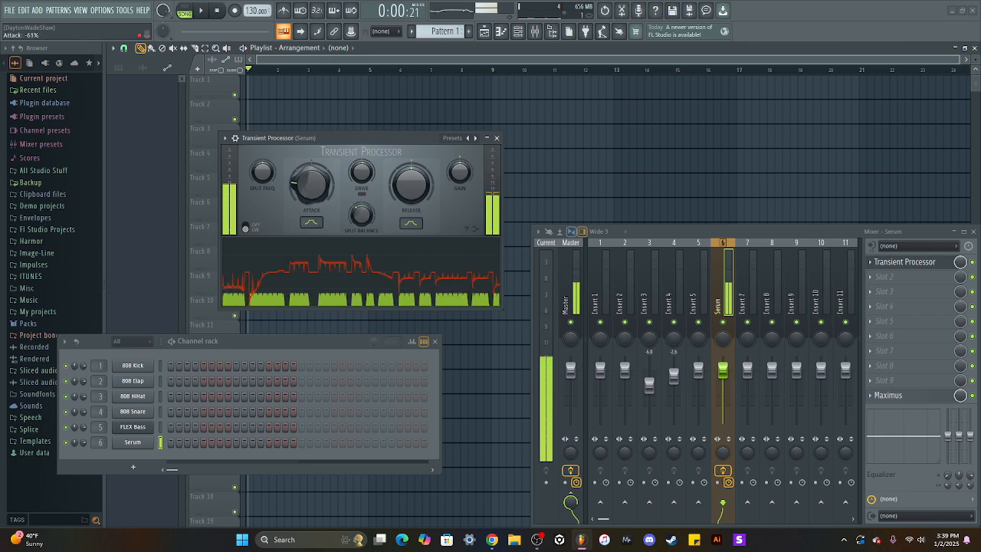
Replace Transient Processor with Fruity Delay 2 and move its window down over the playlist.
{"action": "left_click", "coordinate": [896, 276]}
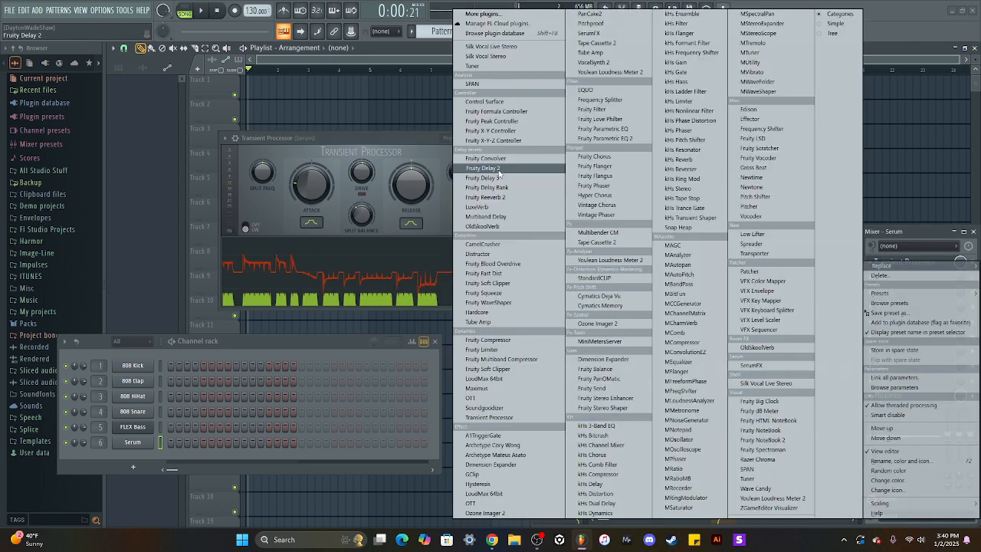
{"action": "left_click", "coordinate": [498, 171]}
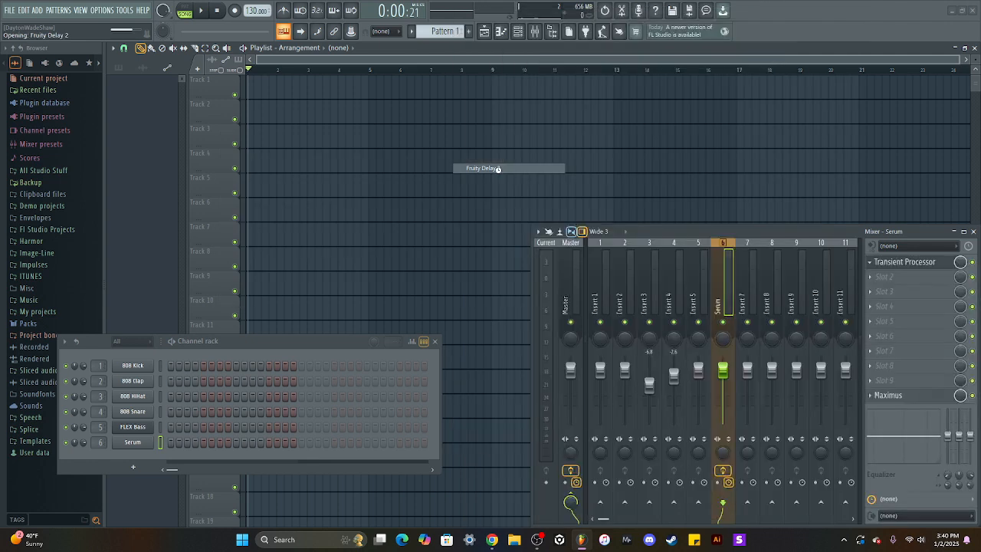
{"action": "left_click_drag", "start_coordinate": [323, 143], "coordinate": [369, 186]}
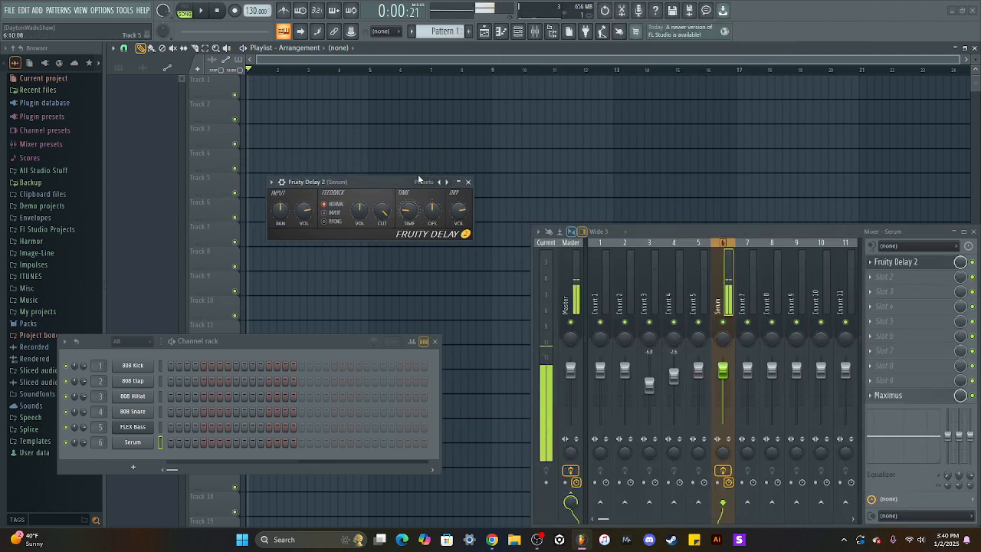
Raise Fruity Delay 2's delay time to 4:00, lower it again, and adjust the input volume.
{"action": "left_click_drag", "start_coordinate": [409, 213], "coordinate": [409, 211]}
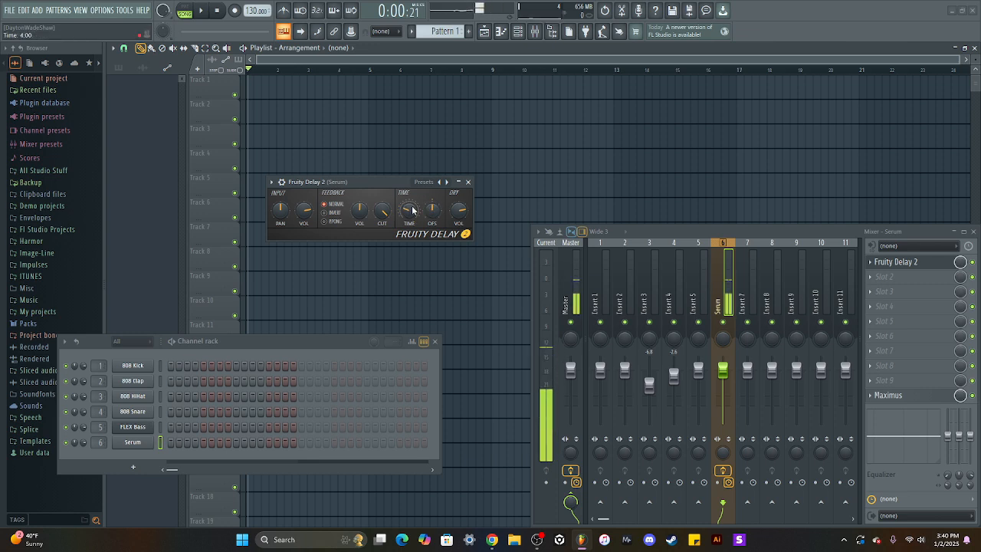
{"action": "left_click_drag", "start_coordinate": [411, 215], "coordinate": [411, 223]}
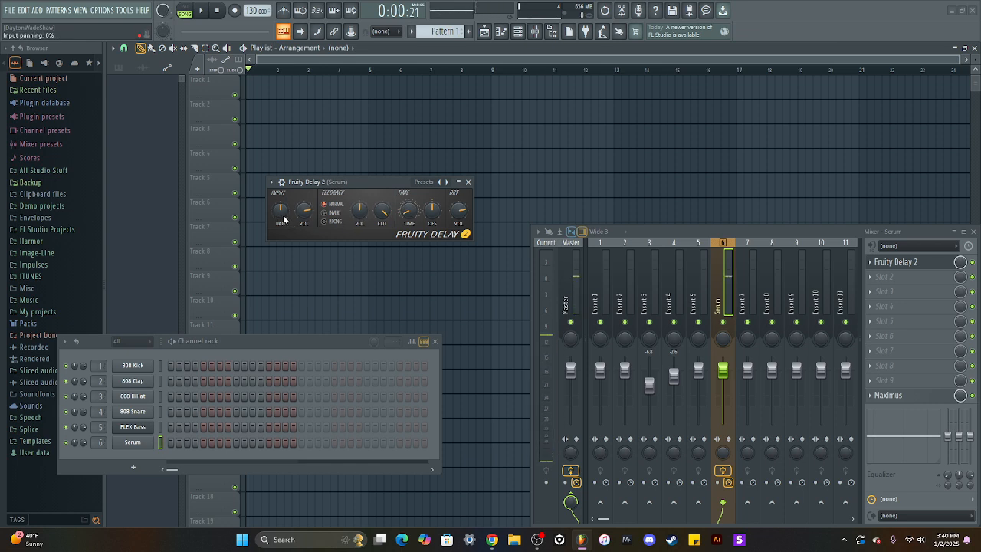
{"action": "left_click_drag", "start_coordinate": [303, 217], "coordinate": [304, 211]}
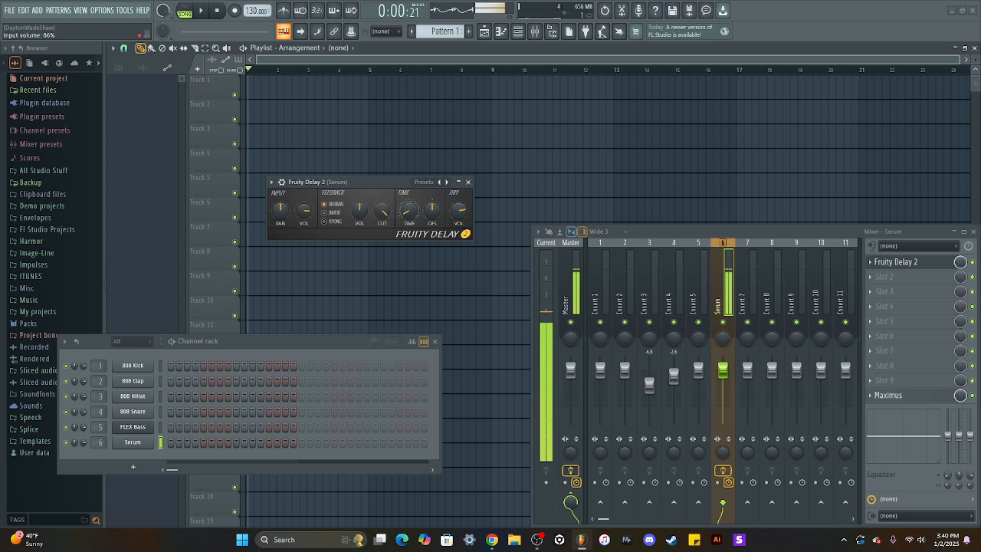
Set Fruity Delay 2's feedback to ping pong mode and adjust the feedback volume and cutoff.
{"action": "left_click", "coordinate": [334, 221]}
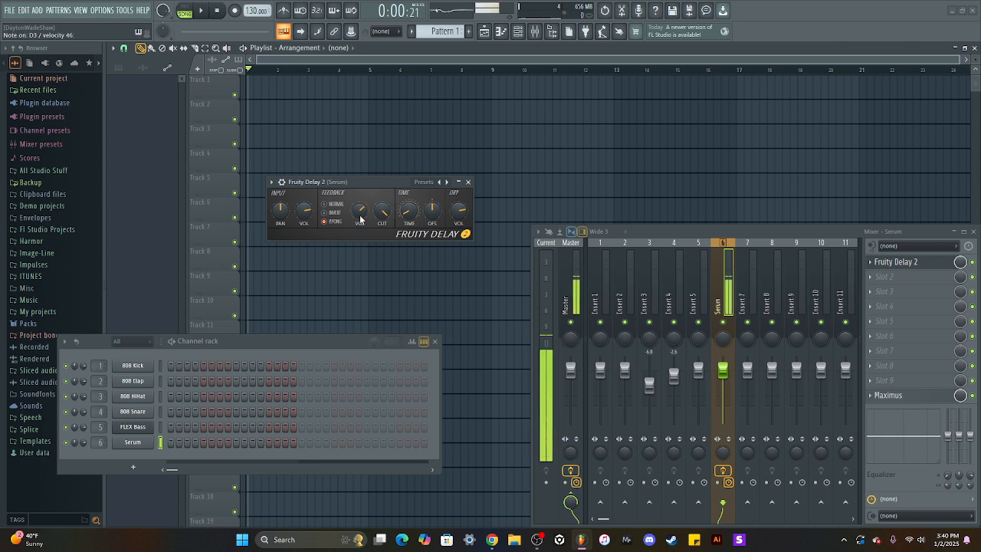
{"action": "left_click_drag", "start_coordinate": [381, 211], "coordinate": [382, 193]}
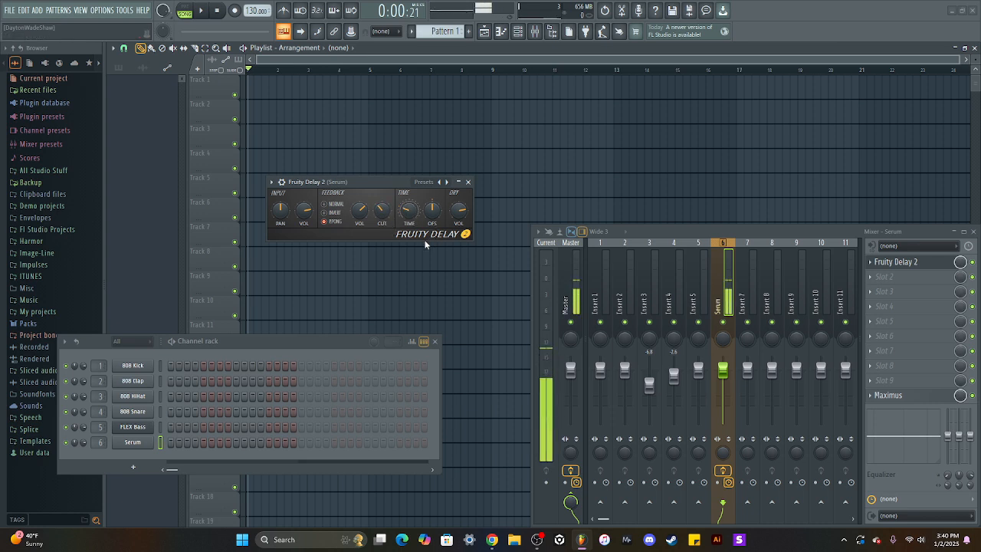
{"action": "left_click_drag", "start_coordinate": [375, 214], "coordinate": [378, 176]}
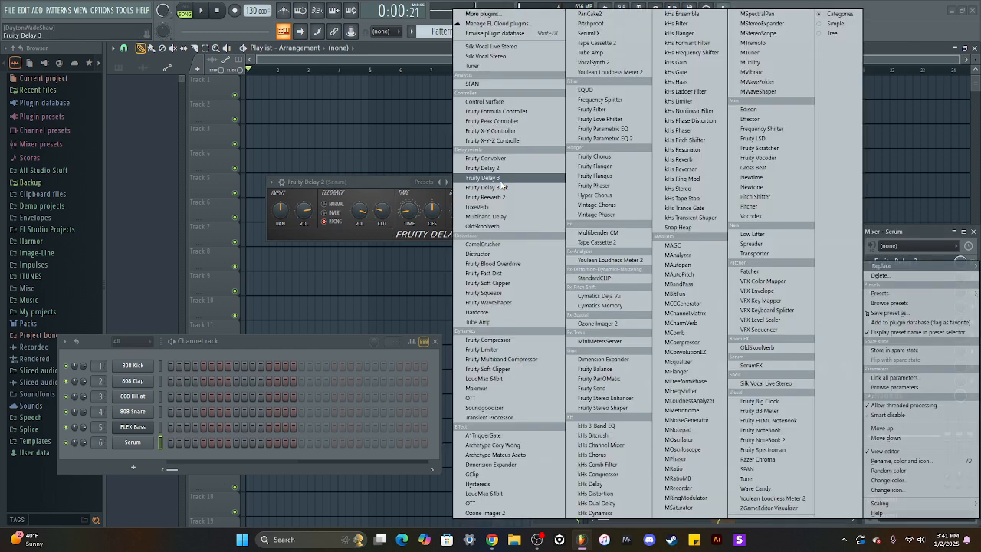
Replace Fruity Delay 2 with Fruity Delay 3 and adjust its delay time, smoothing and offset.
{"action": "left_click", "coordinate": [498, 181]}
{"action": "left_click_drag", "start_coordinate": [376, 184], "coordinate": [240, 184]}
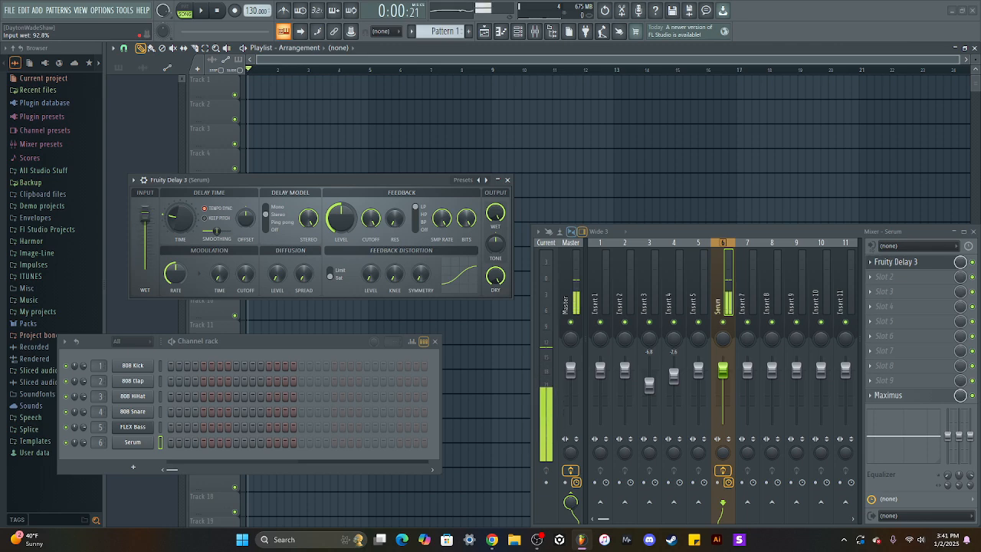
{"action": "left_click_drag", "start_coordinate": [182, 230], "coordinate": [181, 223]}
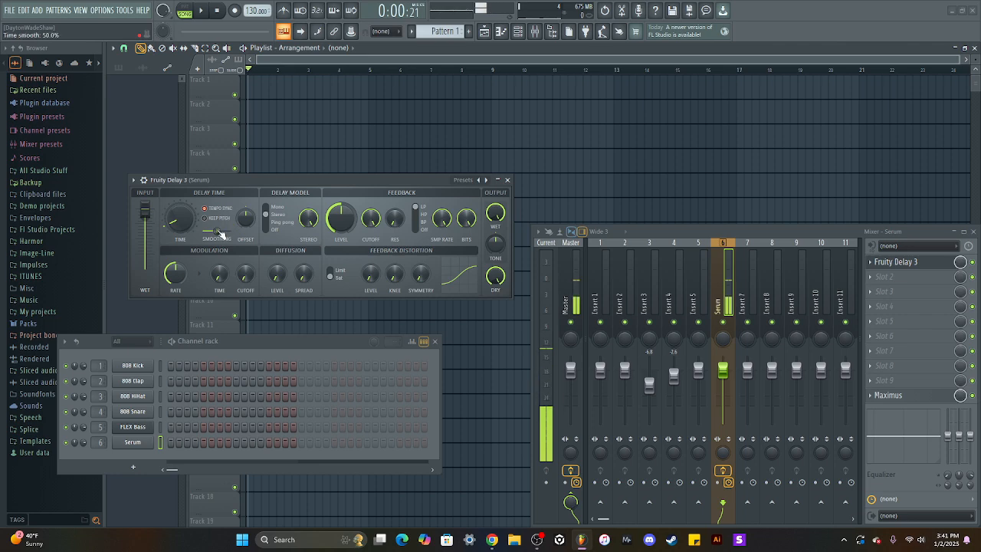
{"action": "left_click_drag", "start_coordinate": [218, 231], "coordinate": [215, 230]}
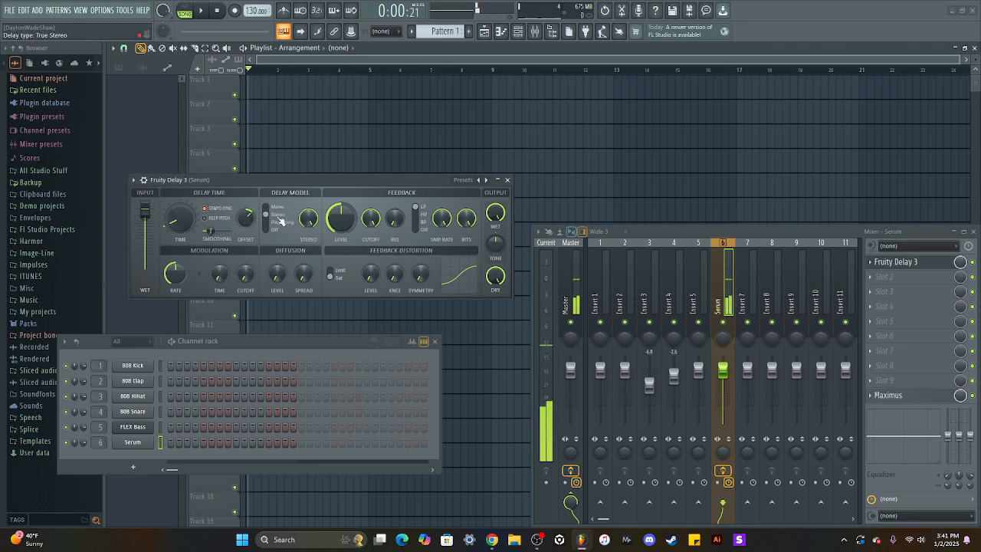
{"action": "left_click_drag", "start_coordinate": [250, 222], "coordinate": [247, 225]}
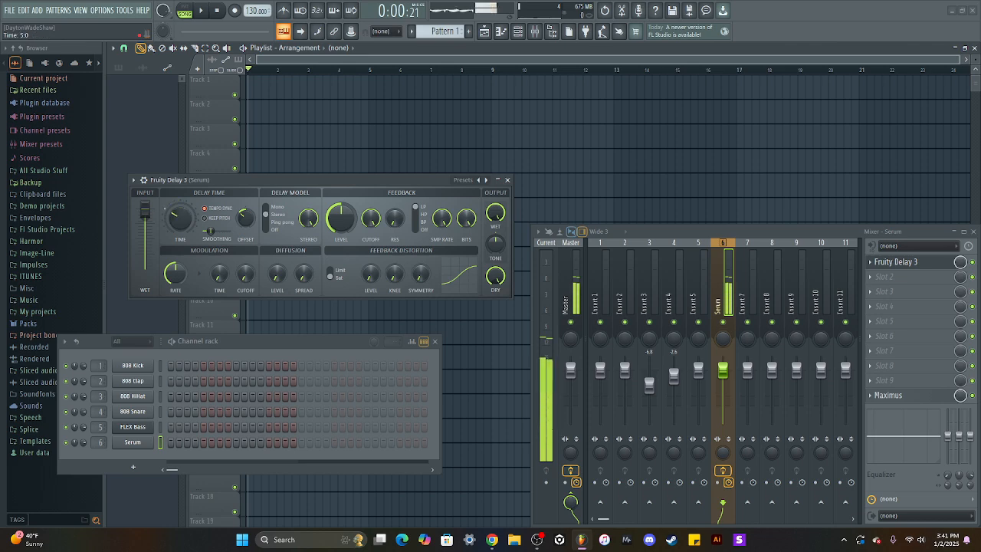
{"action": "left_click_drag", "start_coordinate": [180, 219], "coordinate": [180, 216]}
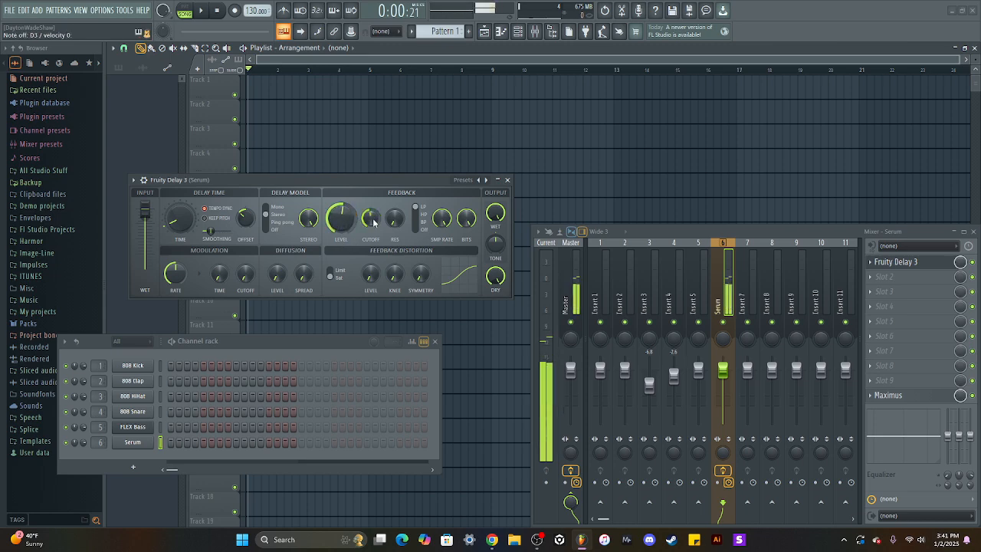
Adjust Fruity Delay 3's feedback and feedback distortion controls, and add diffusion and time modulation at a 0.6 Hz rate.
{"action": "left_click_drag", "start_coordinate": [341, 218], "coordinate": [341, 238]}
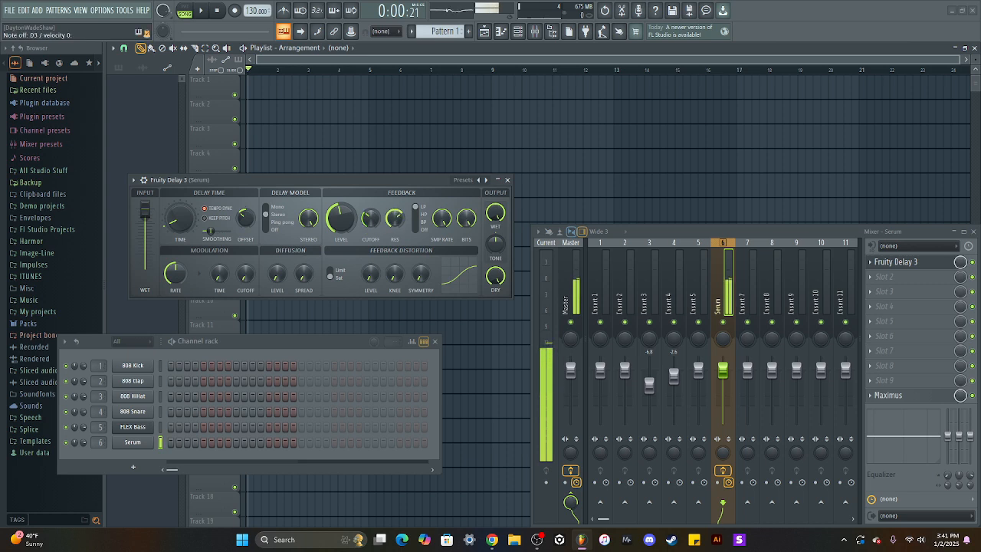
{"action": "left_click_drag", "start_coordinate": [421, 223], "coordinate": [422, 214]}
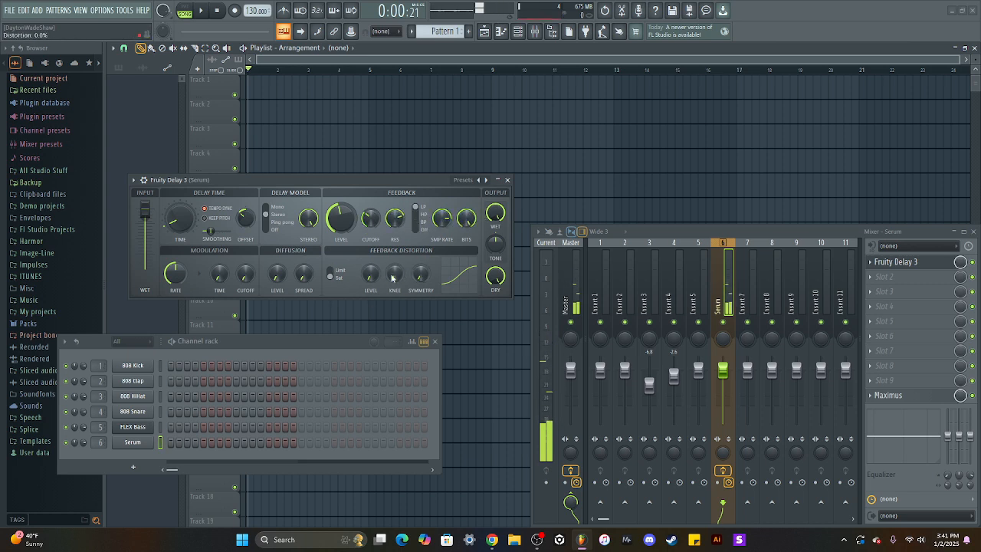
{"action": "left_click_drag", "start_coordinate": [371, 274], "coordinate": [395, 264]}
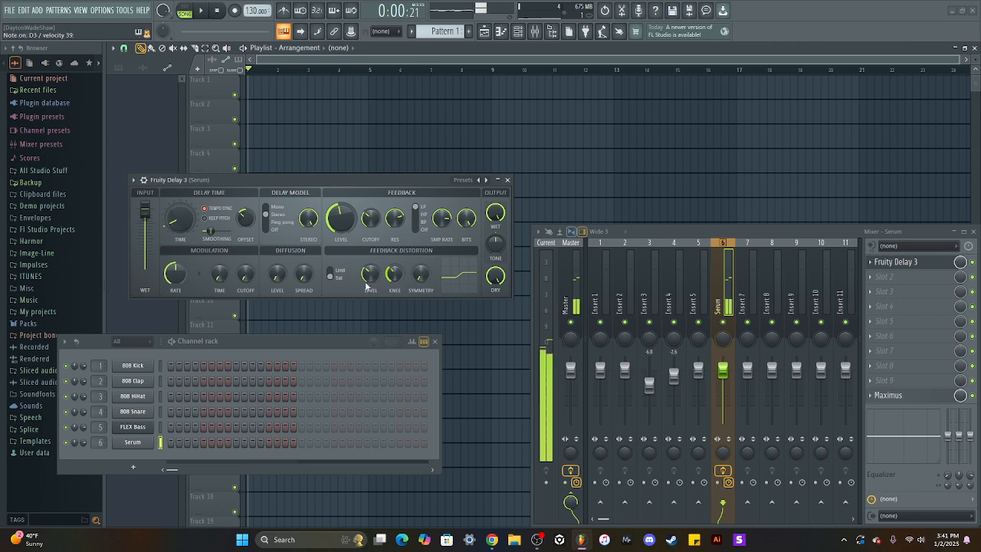
{"action": "left_click_drag", "start_coordinate": [277, 274], "coordinate": [174, 270]}
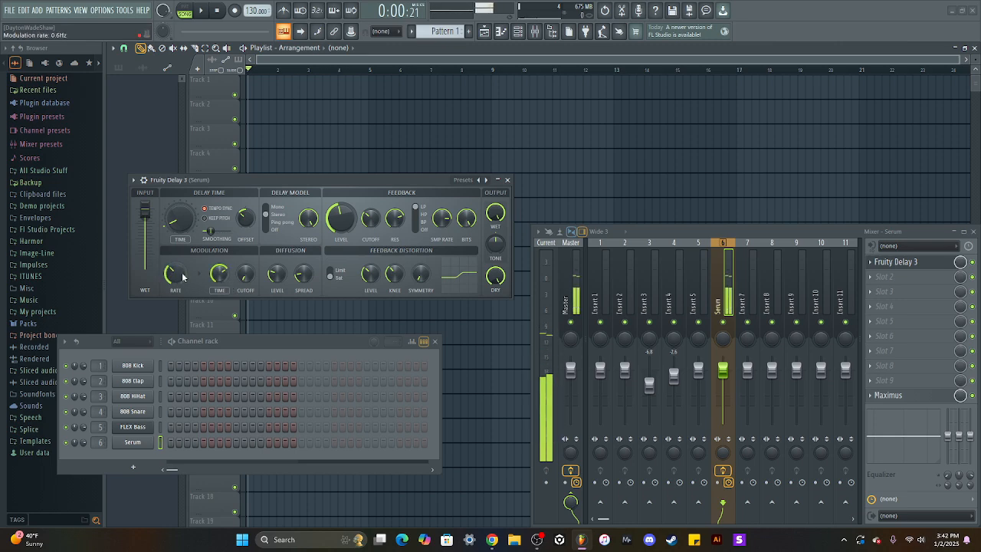
Replace Fruity Delay 3 with Fruity Delay Bank and adjust the first delay unit's filter cutoffs and feedback time, offset and separation.
{"action": "left_click", "coordinate": [245, 273]}
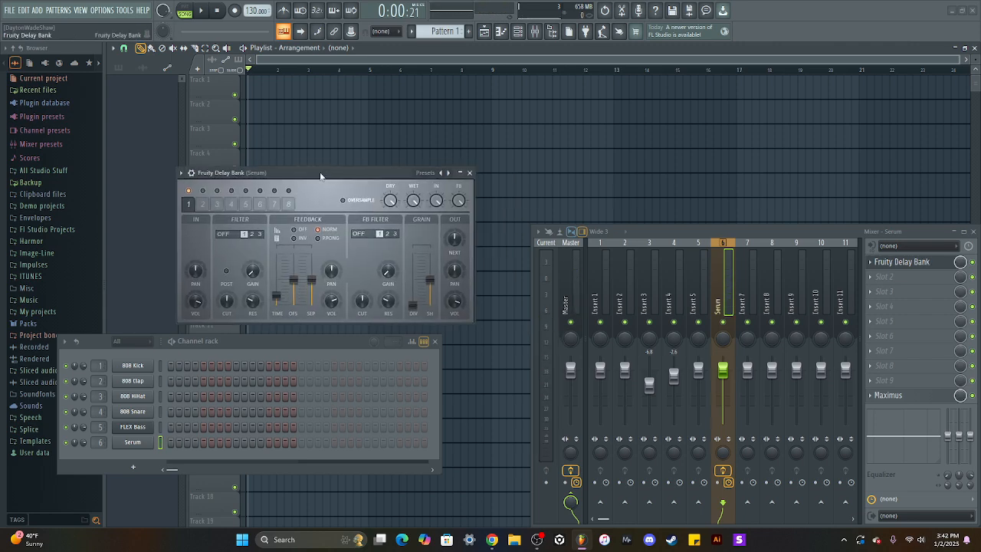
{"action": "left_click_drag", "start_coordinate": [316, 174], "coordinate": [323, 168]}
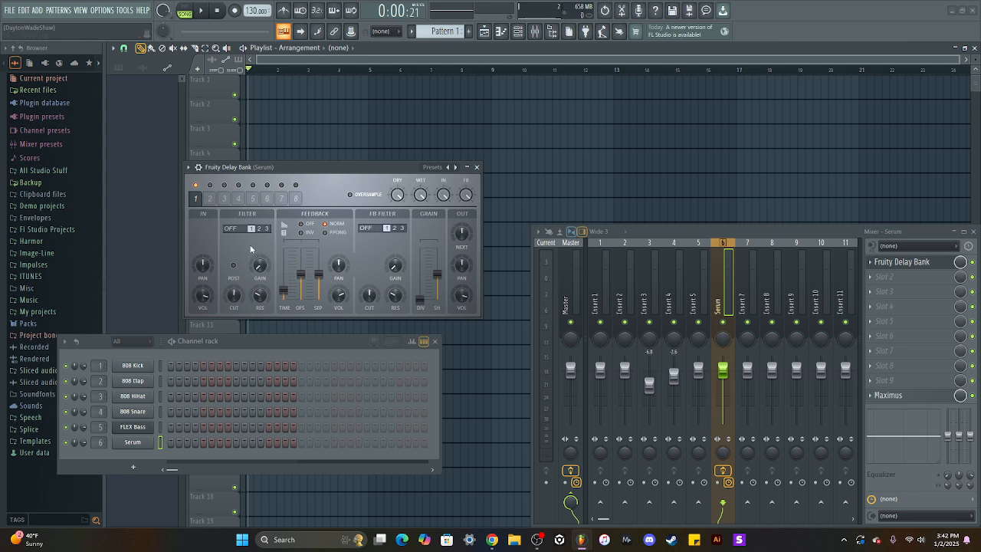
{"action": "left_click_drag", "start_coordinate": [284, 291], "coordinate": [283, 286]}
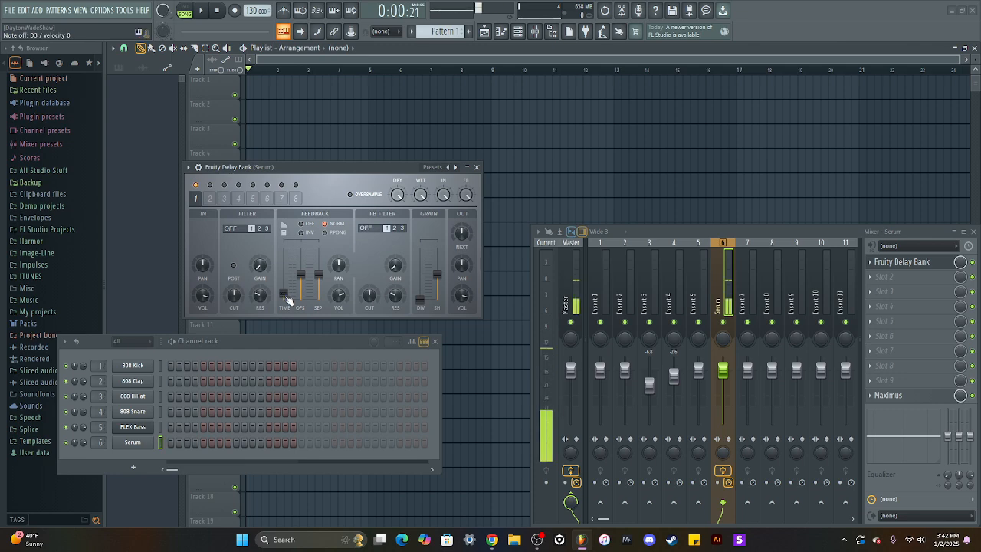
{"action": "left_click_drag", "start_coordinate": [217, 296], "coordinate": [233, 302]}
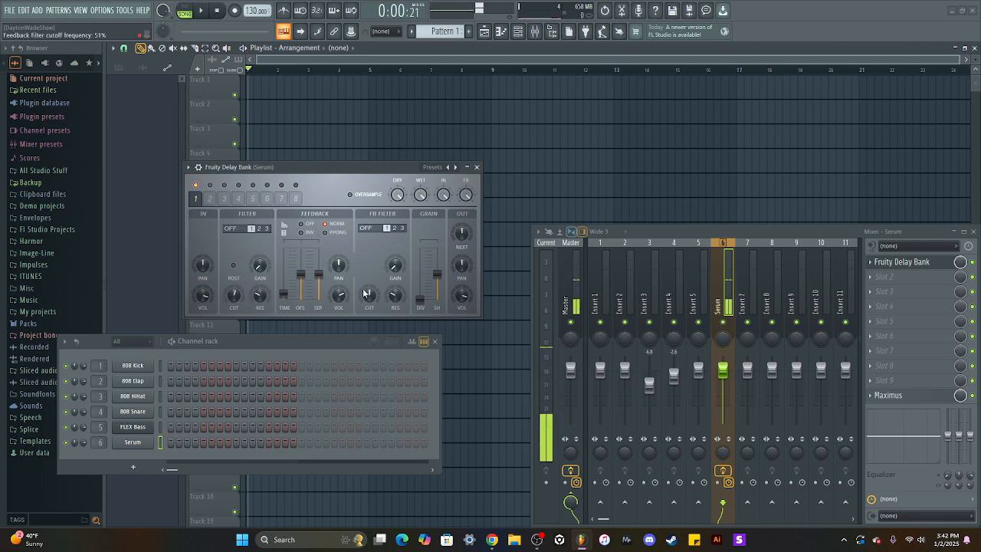
{"action": "left_click_drag", "start_coordinate": [368, 295], "coordinate": [419, 284]}
{"action": "left_click_drag", "start_coordinate": [319, 274], "coordinate": [300, 285]}
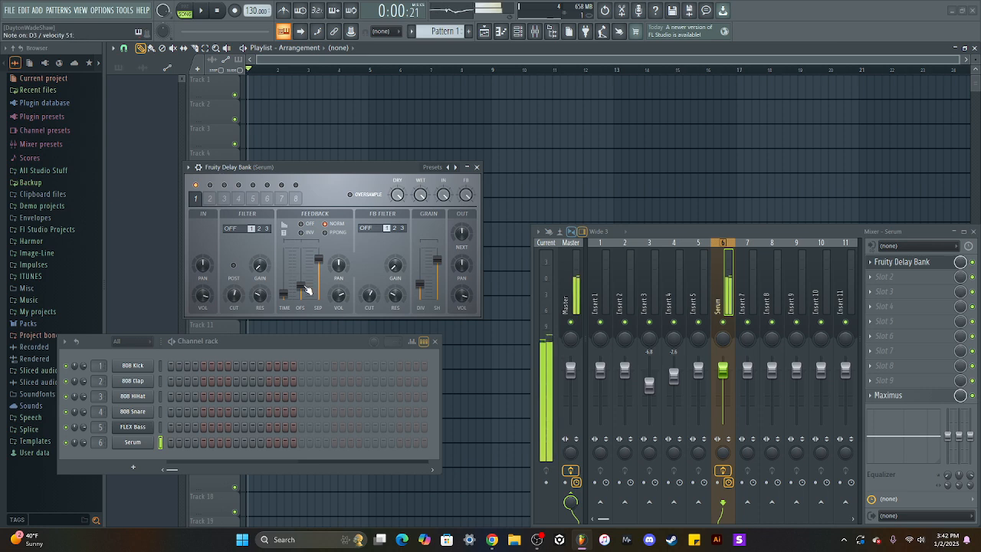
Turn on more delay units in Fruity Delay Bank, including units 2, 8, 5 and 3.
{"action": "left_click", "coordinate": [216, 200]}
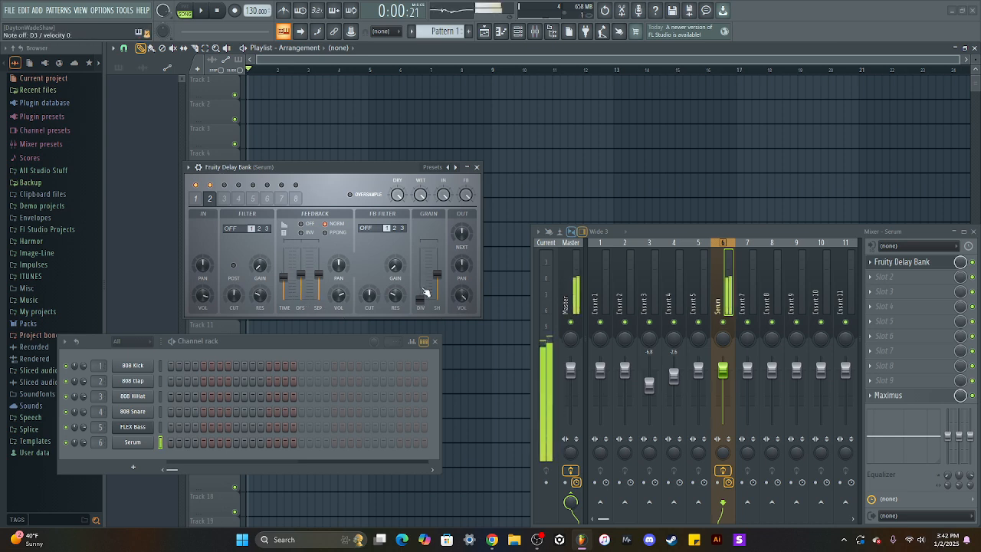
{"action": "left_click", "coordinate": [201, 198]}
{"action": "left_click", "coordinate": [208, 199]}
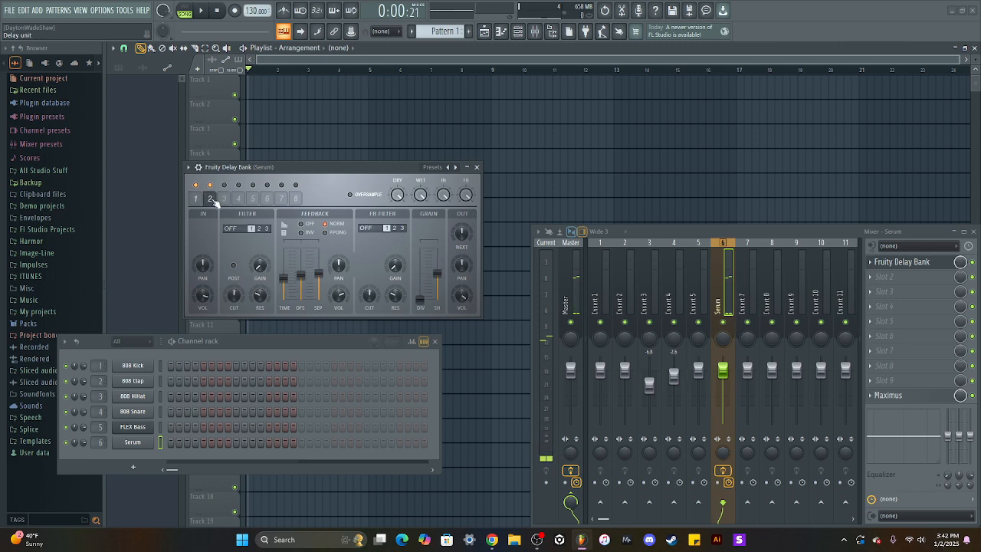
{"action": "left_click", "coordinate": [296, 198]}
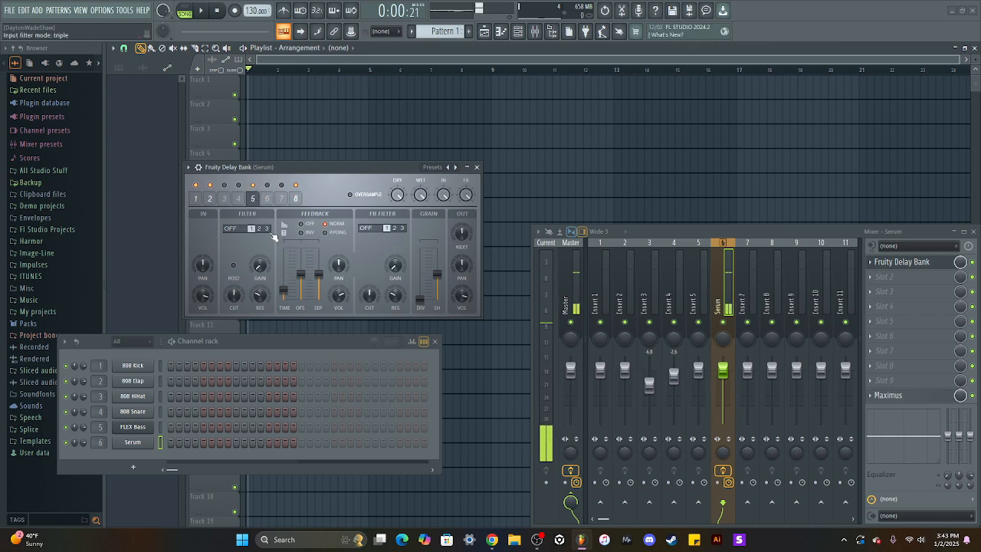
{"action": "left_click", "coordinate": [223, 198]}
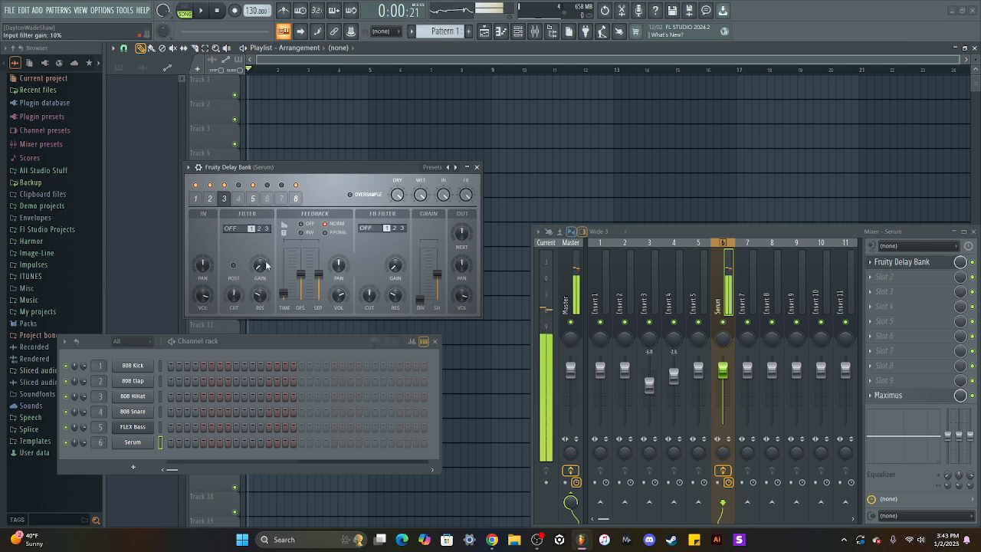
Replace Fruity Delay Bank with Effector and reposition its window clear of the channel rack.
{"action": "left_click", "coordinate": [871, 264]}
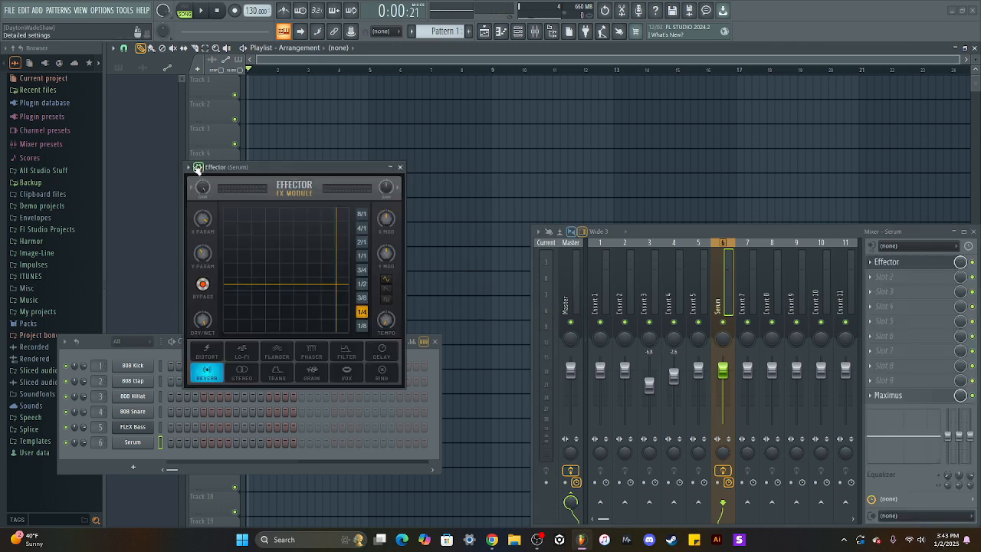
{"action": "left_click", "coordinate": [191, 167]}
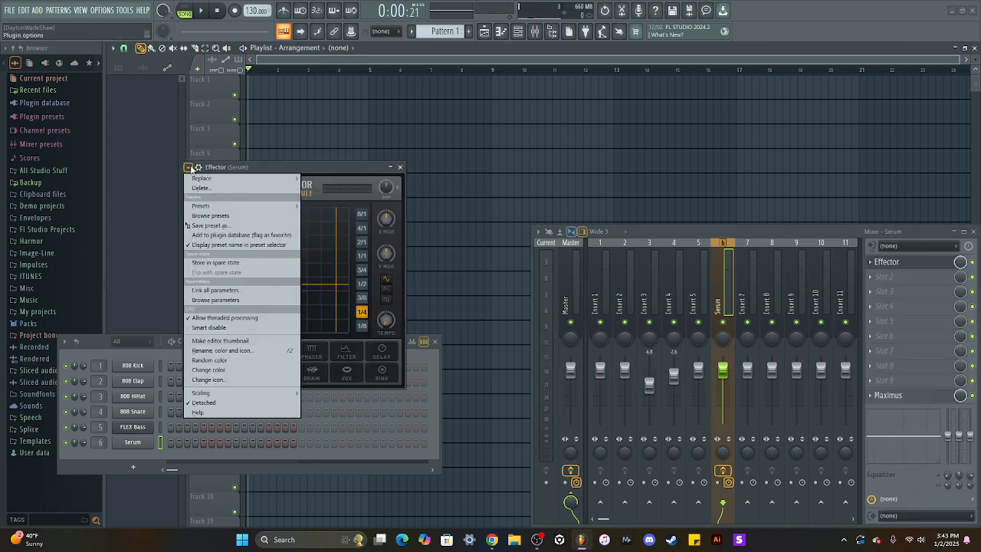
{"action": "left_click", "coordinate": [252, 168]}
{"action": "left_click_drag", "start_coordinate": [265, 164], "coordinate": [346, 106]}
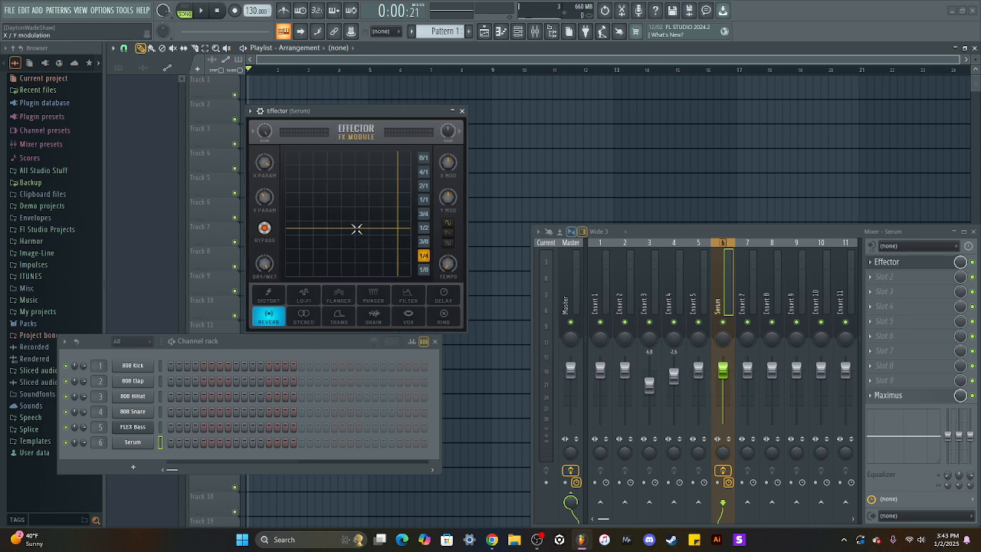
Try Effector's Reverb, Distort and Delay effects while moving the X/Y modulation point.
{"action": "mouse_move", "coordinate": [356, 228]}
{"action": "left_mouse_down"}
{"action": "mouse_move", "coordinate": [346, 201]}
{"action": "mouse_move", "coordinate": [374, 184]}
{"action": "mouse_move", "coordinate": [305, 255]}
{"action": "mouse_move", "coordinate": [334, 241]}
{"action": "mouse_move", "coordinate": [373, 192]}
{"action": "mouse_move", "coordinate": [361, 214]}
{"action": "left_mouse_up"}
{"action": "left_click", "coordinate": [269, 295]}
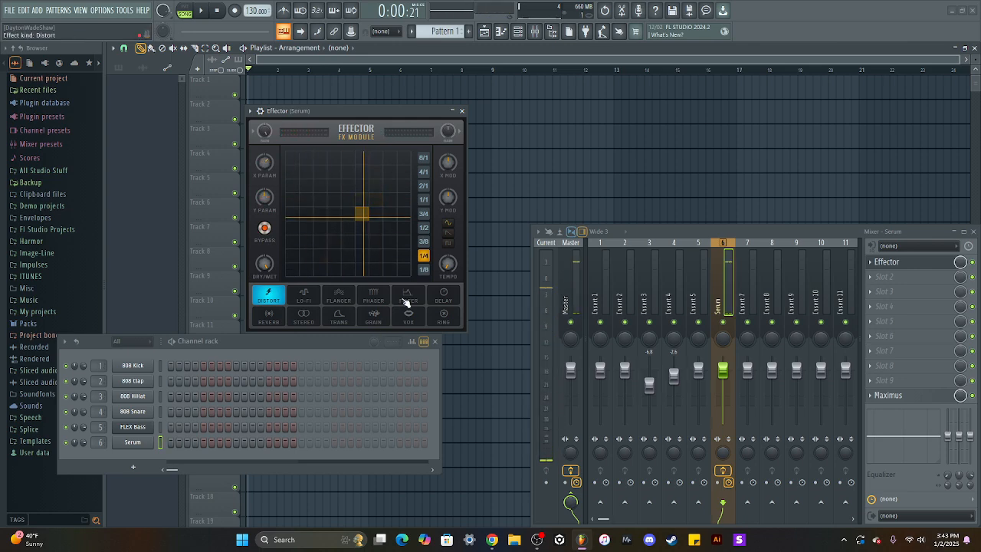
{"action": "left_click", "coordinate": [445, 296]}
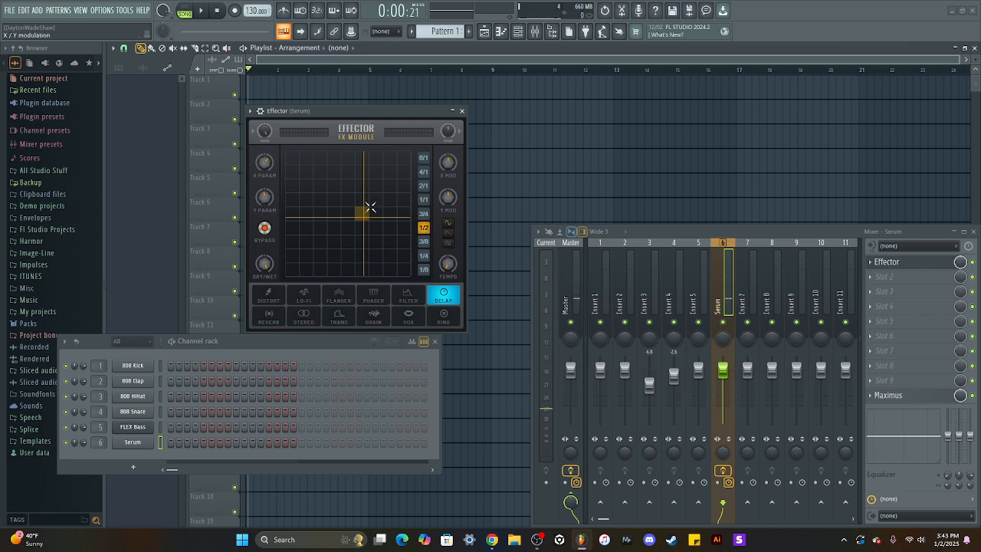
{"action": "left_click_drag", "start_coordinate": [370, 208], "coordinate": [306, 269]}
Try Effector's Vox, Ring, Grain and Flanger effects with different X/Y positions, ending on Distort.
{"action": "left_click", "coordinate": [412, 320]}
{"action": "left_click", "coordinate": [444, 315]}
{"action": "left_click_drag", "start_coordinate": [297, 269], "coordinate": [376, 260]}
{"action": "left_click", "coordinate": [381, 320]}
{"action": "left_click", "coordinate": [334, 302]}
{"action": "left_click_drag", "start_coordinate": [335, 230], "coordinate": [339, 192]}
{"action": "left_click", "coordinate": [269, 302]}
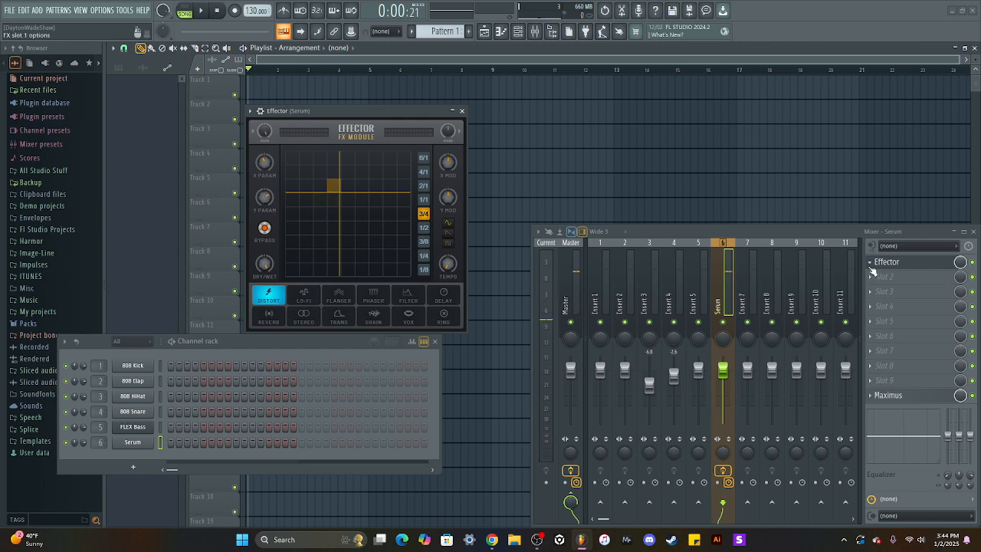
Replace Effector with Gross Beat and reposition its window beside the mixer.
{"action": "left_click", "coordinate": [871, 262]}
{"action": "mouse_move", "coordinate": [881, 272]}
{"action": "left_click", "coordinate": [797, 271]}
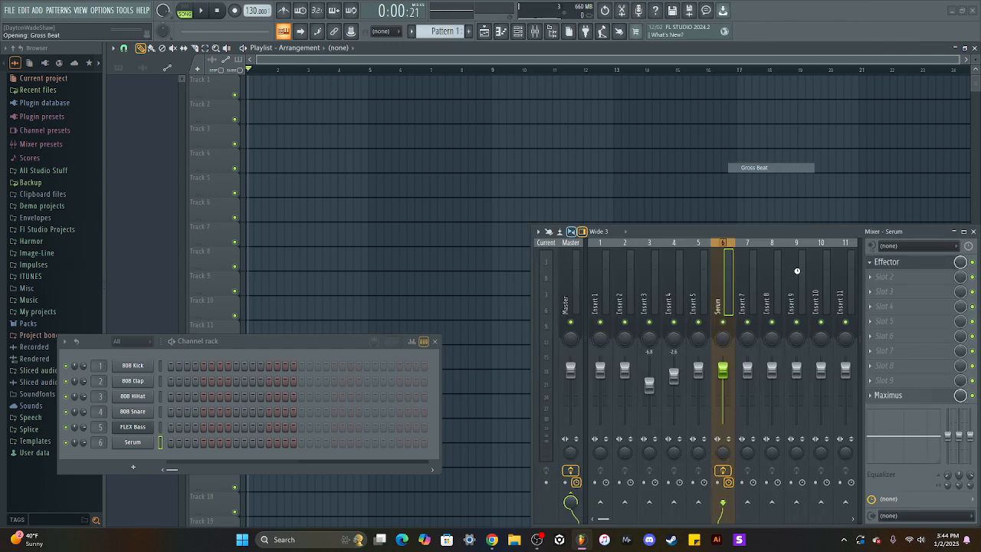
{"action": "left_click_drag", "start_coordinate": [396, 112], "coordinate": [260, 105]}
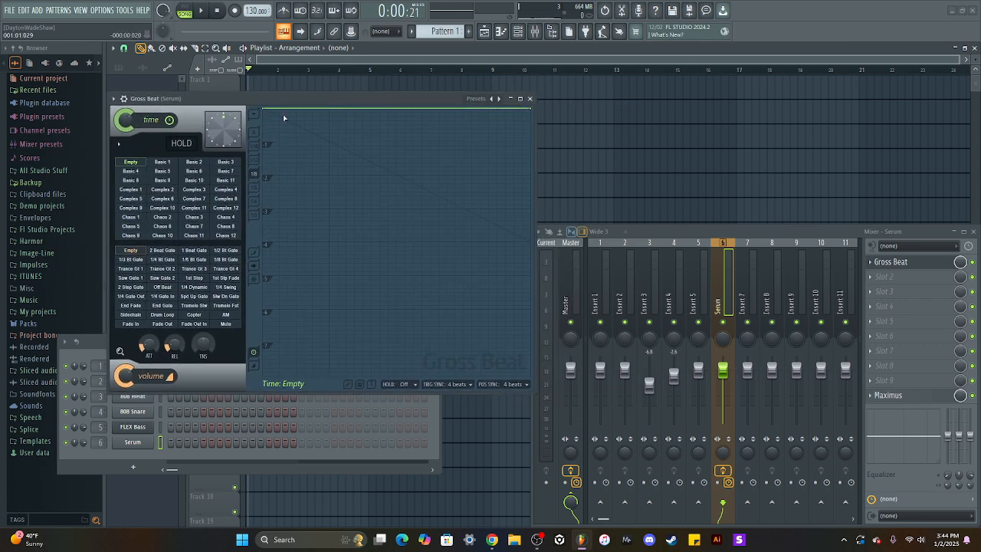
Select Gross Beat's 1st Step volume slot and Basic 1 time slot for the Serum channel.
{"action": "left_click", "coordinate": [193, 277]}
{"action": "left_click_drag", "start_coordinate": [272, 101], "coordinate": [277, 105]}
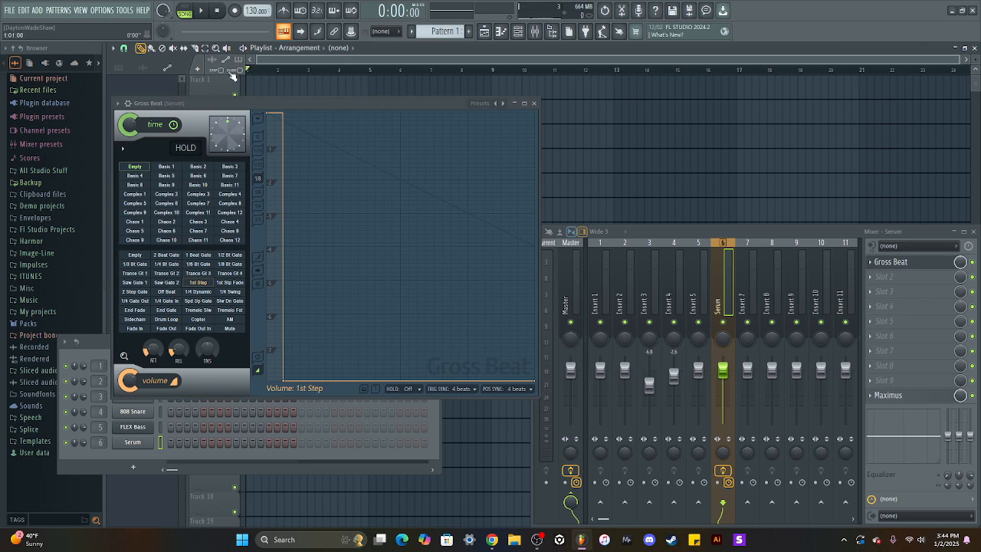
{"action": "left_click", "coordinate": [166, 167]}
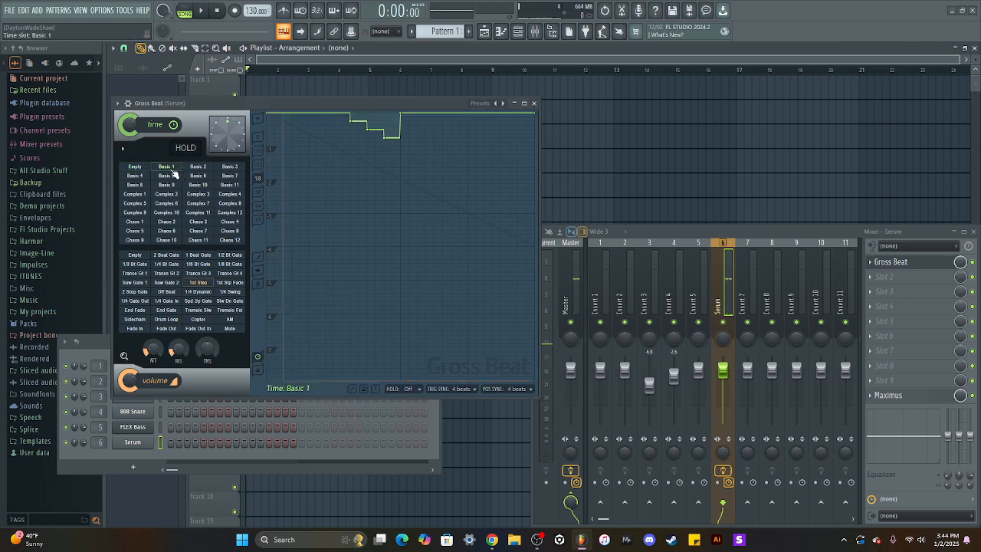
{"action": "left_click", "coordinate": [159, 447]}
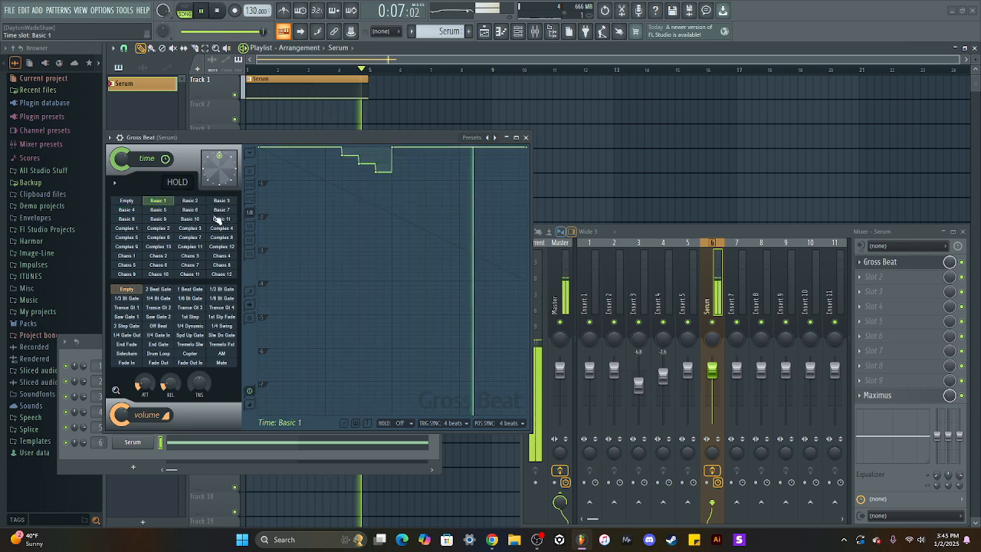
Audition Gross Beat's Basic 2, Basic 3, Complex 7 and Chaos 2 time slots during playback.
{"action": "left_click", "coordinate": [189, 201]}
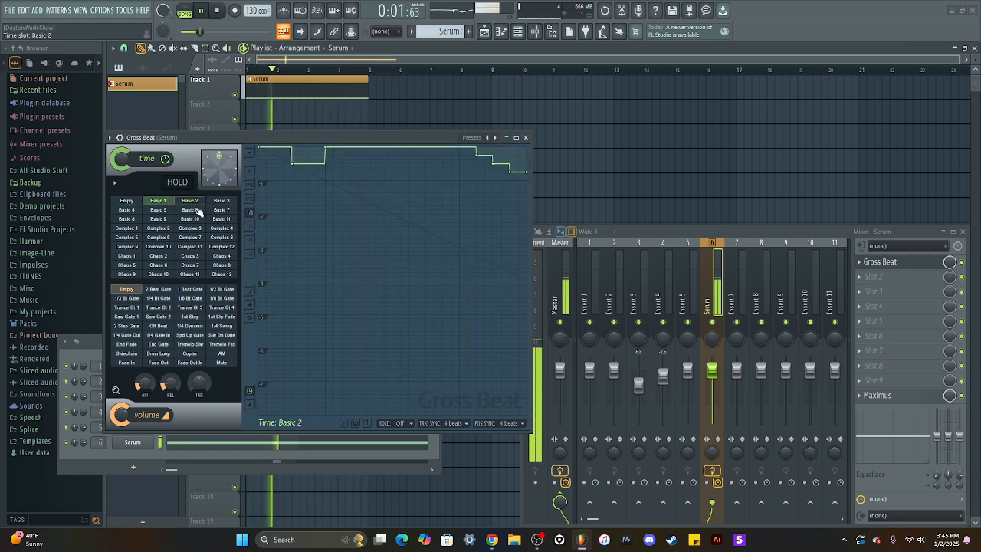
{"action": "left_click", "coordinate": [219, 202]}
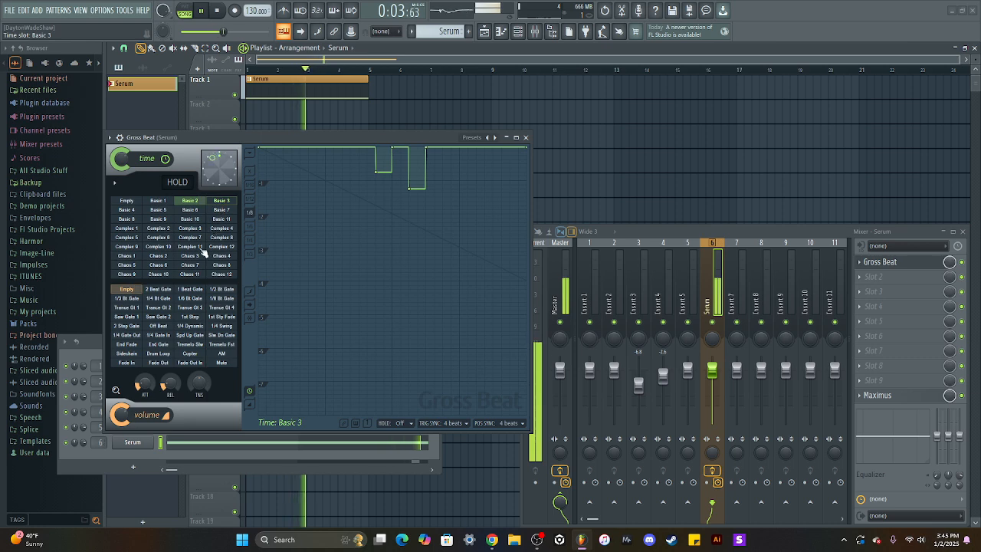
{"action": "left_click", "coordinate": [195, 240]}
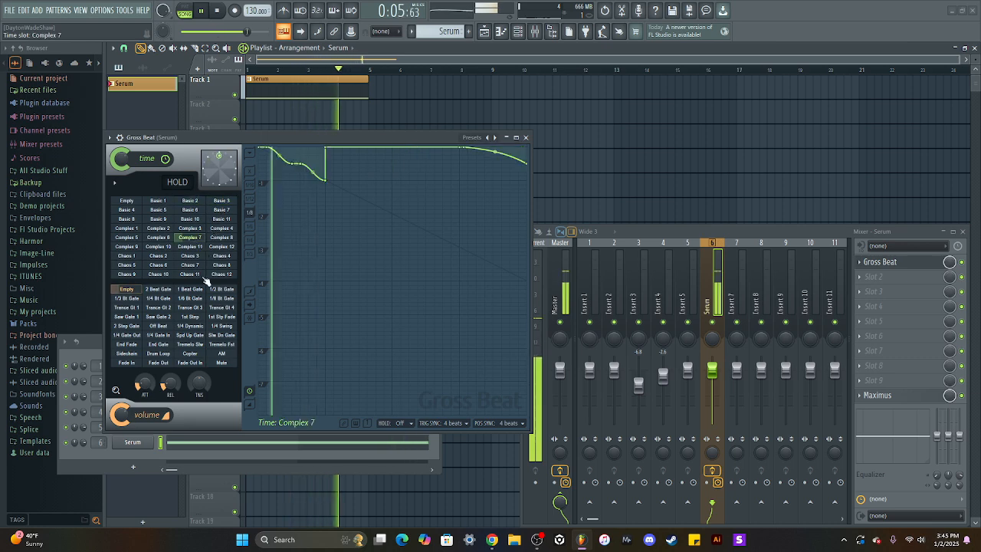
{"action": "left_click", "coordinate": [155, 258]}
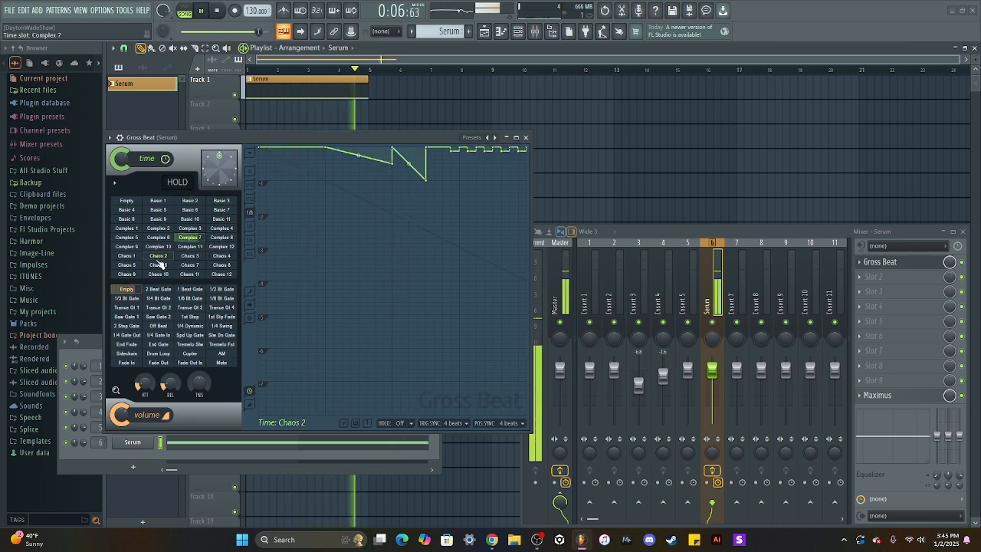
Audition Gross Beat's 1 Beat Gate, 1/2 Bt Gate, 1/4 Bt Gate and Trance Gt 2 volume slots during playback.
{"action": "left_click", "coordinate": [190, 289]}
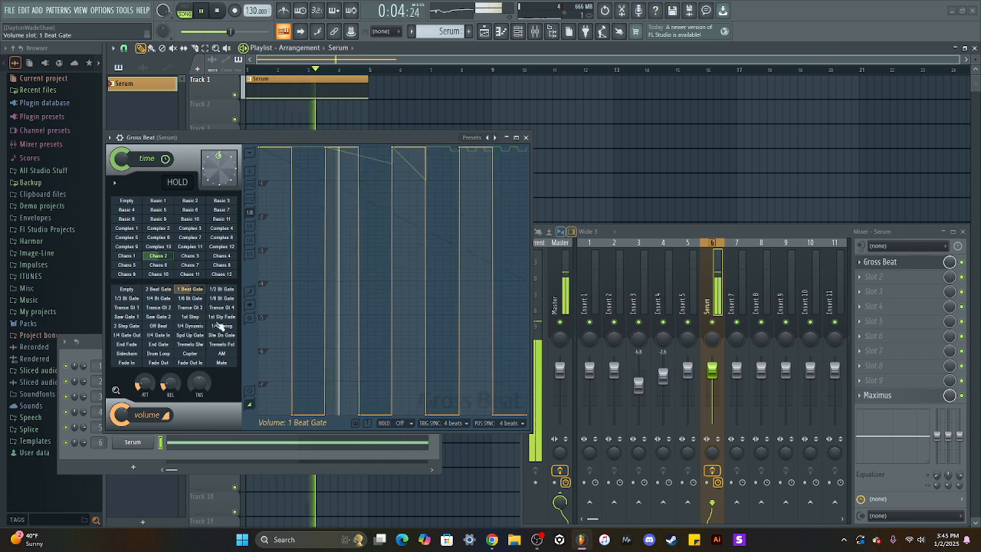
{"action": "left_click", "coordinate": [221, 289]}
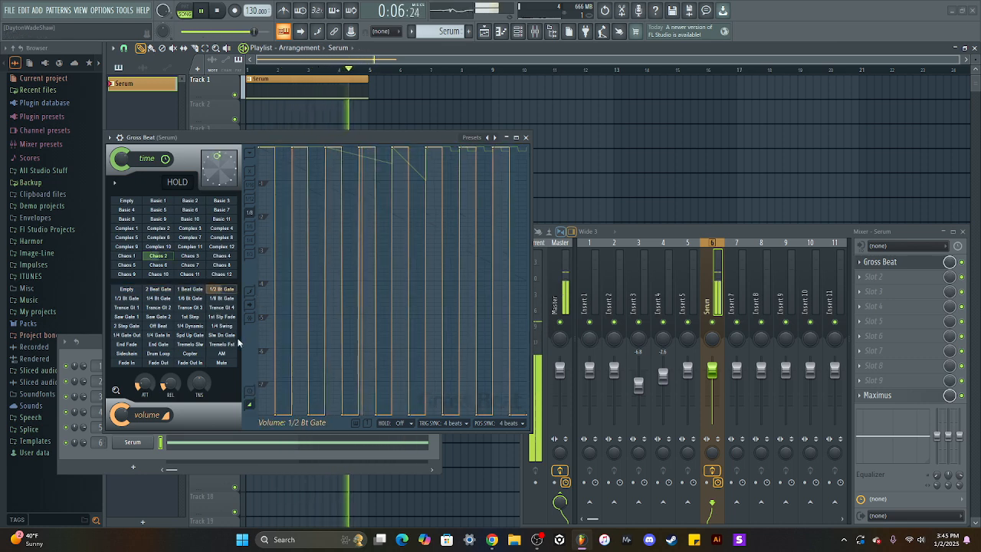
{"action": "left_click", "coordinate": [158, 298]}
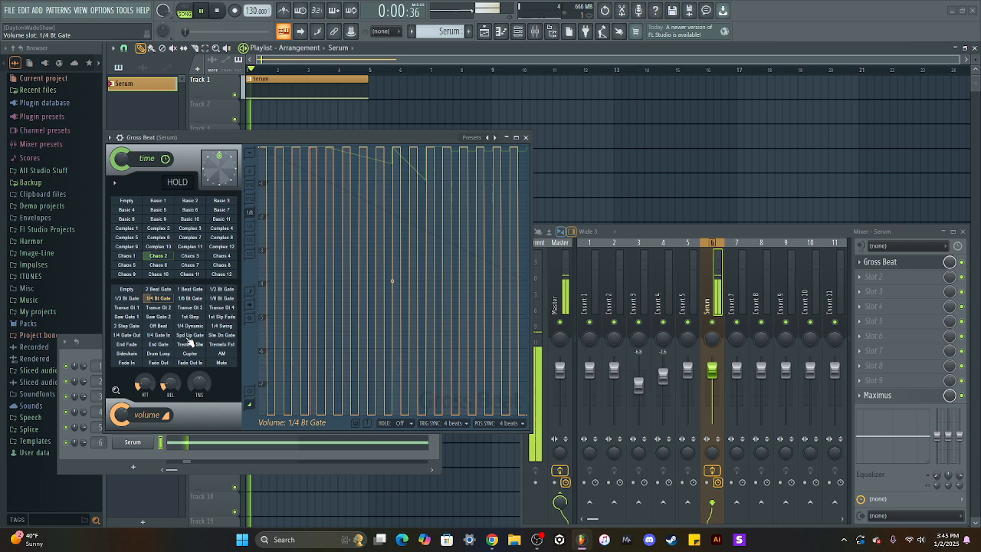
{"action": "left_click", "coordinate": [158, 307]}
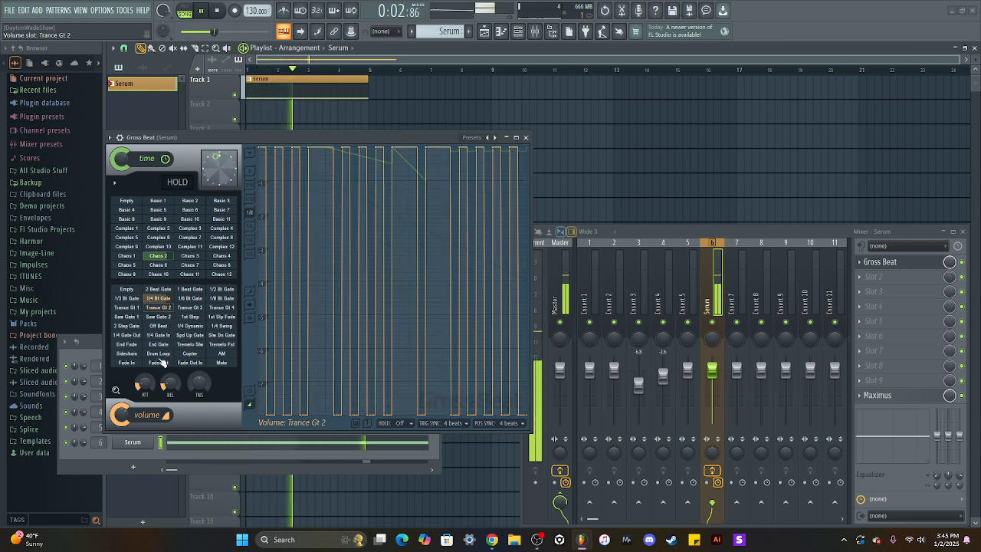
Select the Chaos 7 and then Chaos 5 time slot, and reshape the Chaos 5 envelope's middle dip and final curve.
{"action": "left_click", "coordinate": [189, 265]}
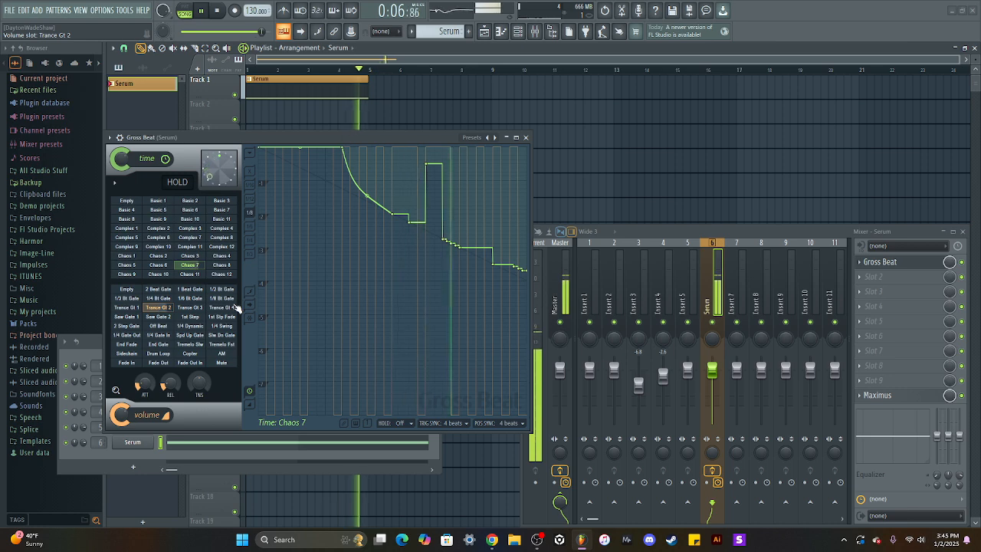
{"action": "left_click", "coordinate": [126, 264]}
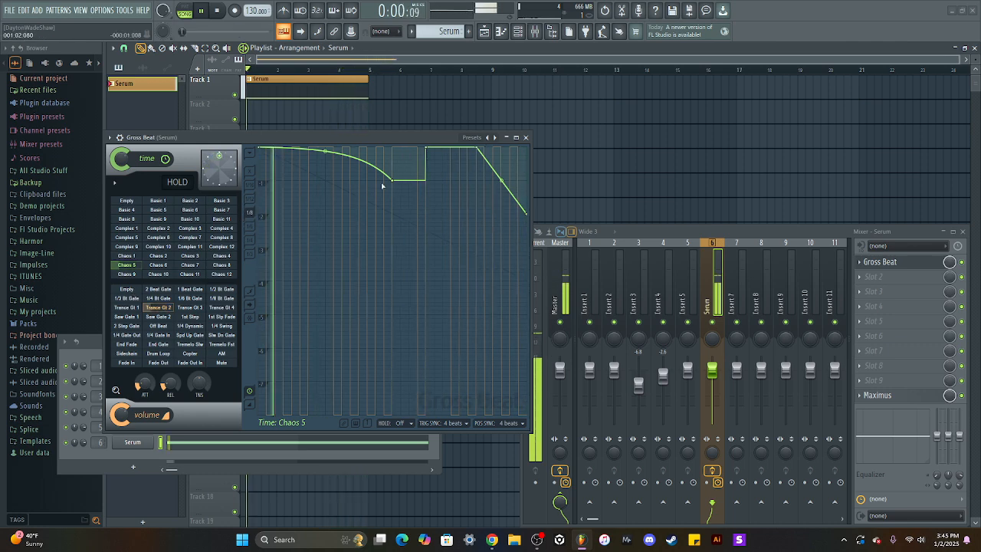
{"action": "left_click_drag", "start_coordinate": [392, 180], "coordinate": [392, 210]}
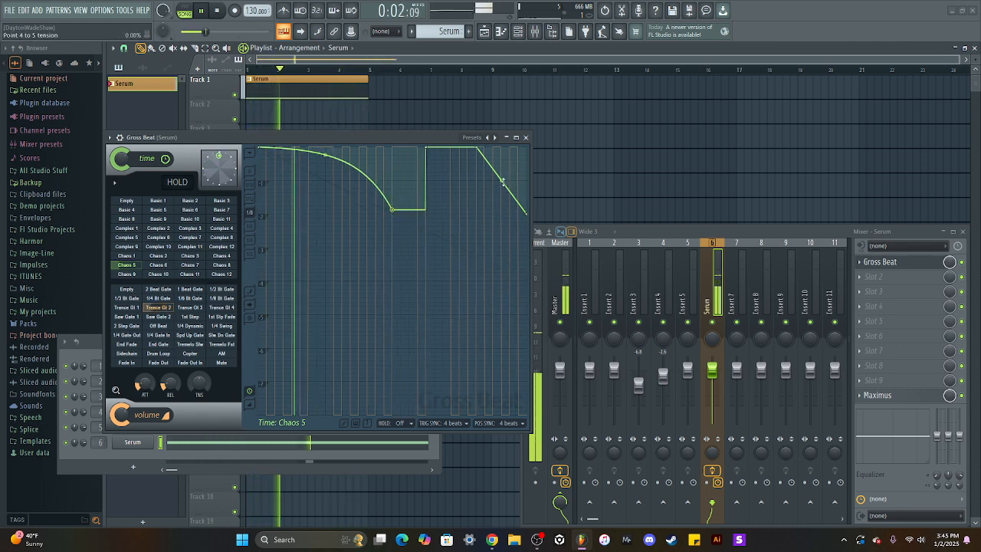
{"action": "left_click_drag", "start_coordinate": [501, 180], "coordinate": [501, 211]}
{"action": "mouse_move", "coordinate": [475, 150]}
{"action": "left_mouse_down"}
{"action": "mouse_move", "coordinate": [438, 151]}
{"action": "mouse_move", "coordinate": [464, 151]}
{"action": "left_mouse_up"}
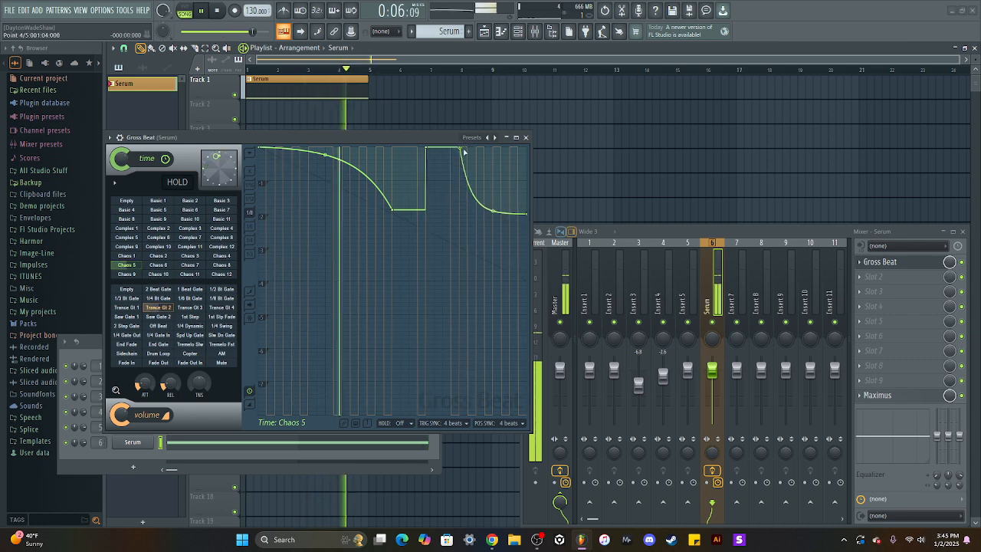
{"action": "left_click_drag", "start_coordinate": [493, 211], "coordinate": [468, 210]}
Add extra points to the second half of the Chaos 5 time envelope and bend the curve between them.
{"action": "right_click", "coordinate": [484, 147]}
{"action": "right_click", "coordinate": [467, 232]}
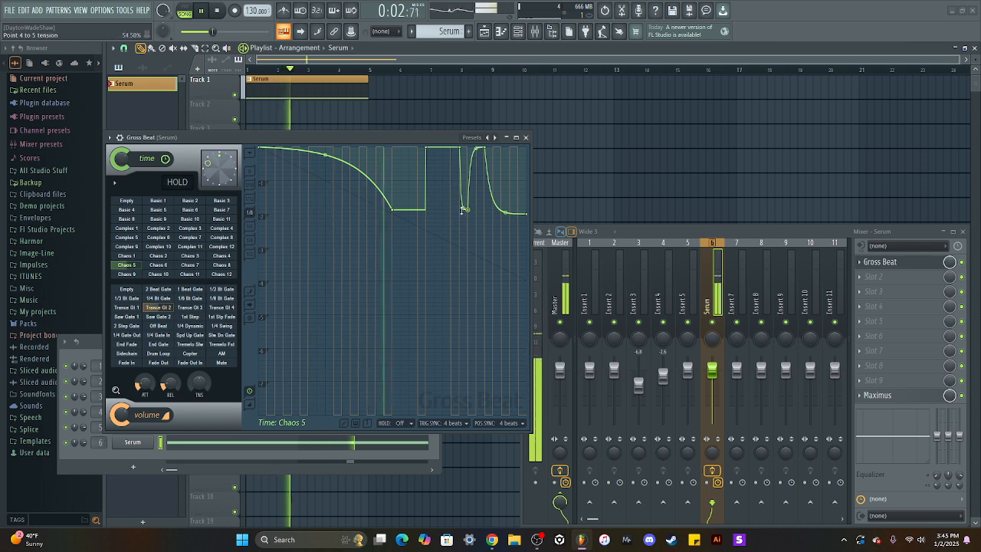
{"action": "right_click", "coordinate": [444, 157]}
{"action": "left_click_drag", "start_coordinate": [445, 156], "coordinate": [443, 205]}
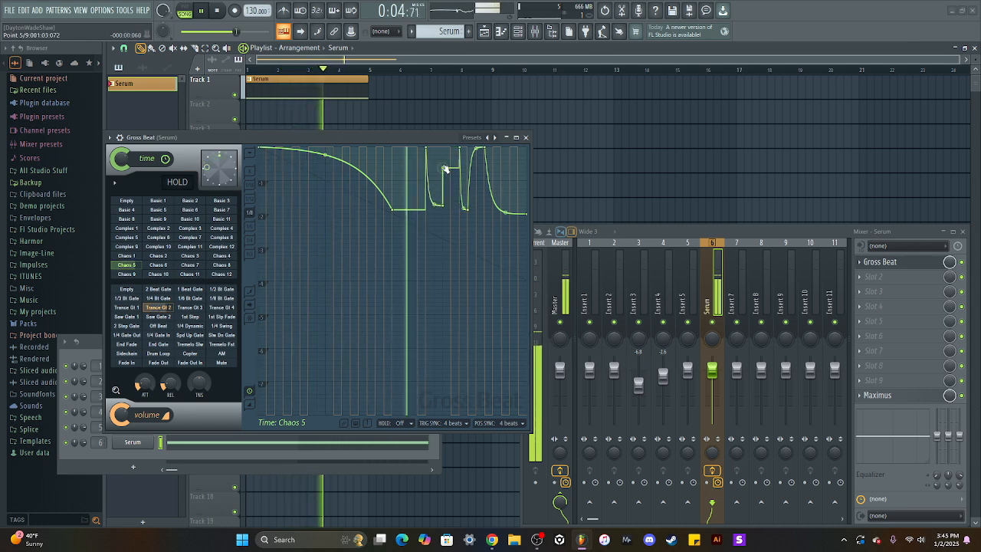
{"action": "right_click", "coordinate": [444, 152]}
{"action": "right_click", "coordinate": [452, 149]}
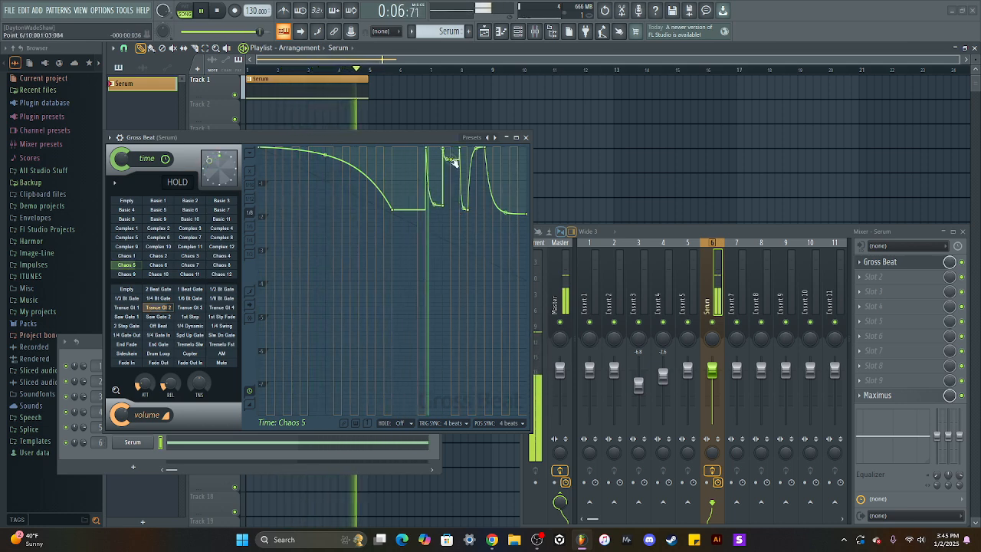
Pull down a late point of Gross Beat's Chaos 5 time envelope and add two points that form a dip and peak in its first half.
{"action": "left_click_drag", "start_coordinate": [452, 149], "coordinate": [451, 202]}
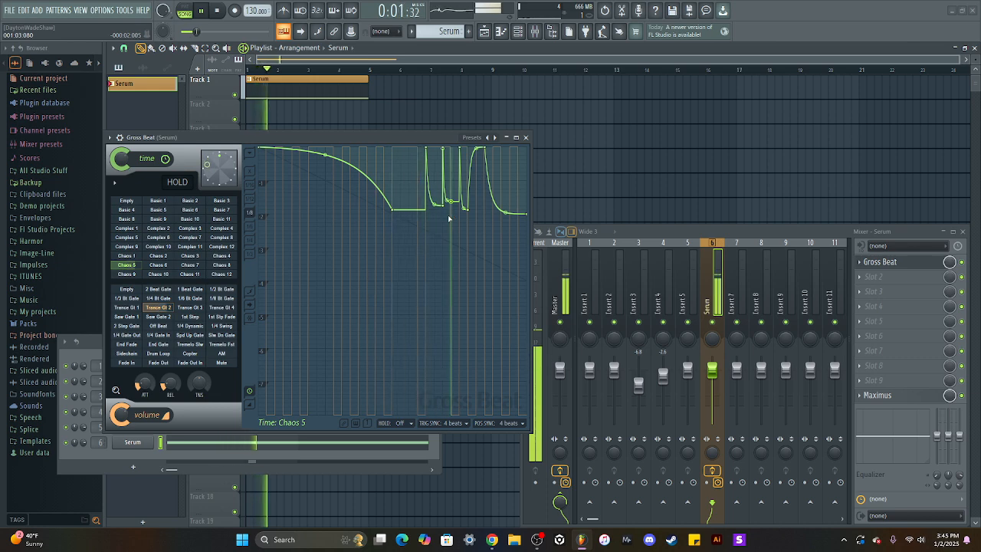
{"action": "right_click", "coordinate": [333, 213]}
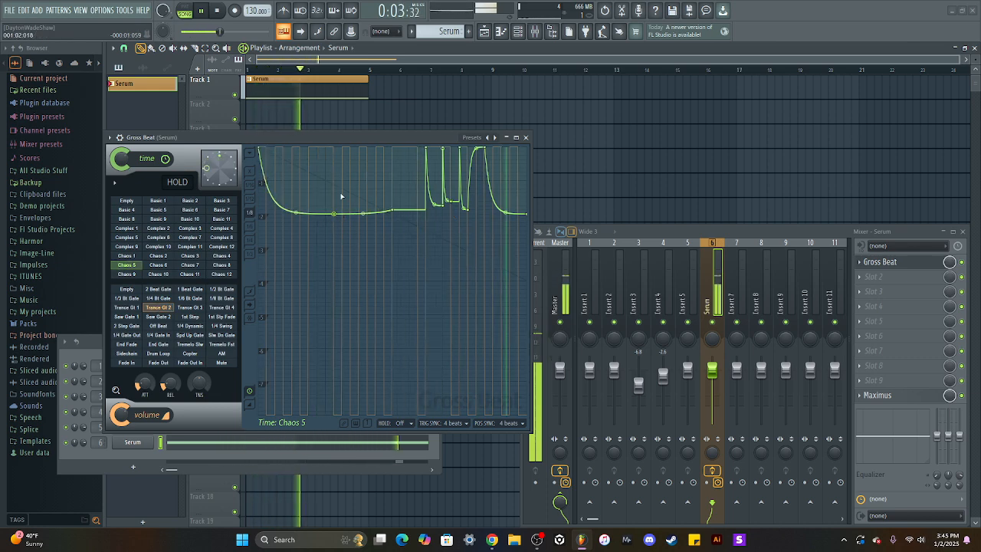
{"action": "right_click", "coordinate": [340, 212]}
{"action": "left_click_drag", "start_coordinate": [340, 213], "coordinate": [341, 151]}
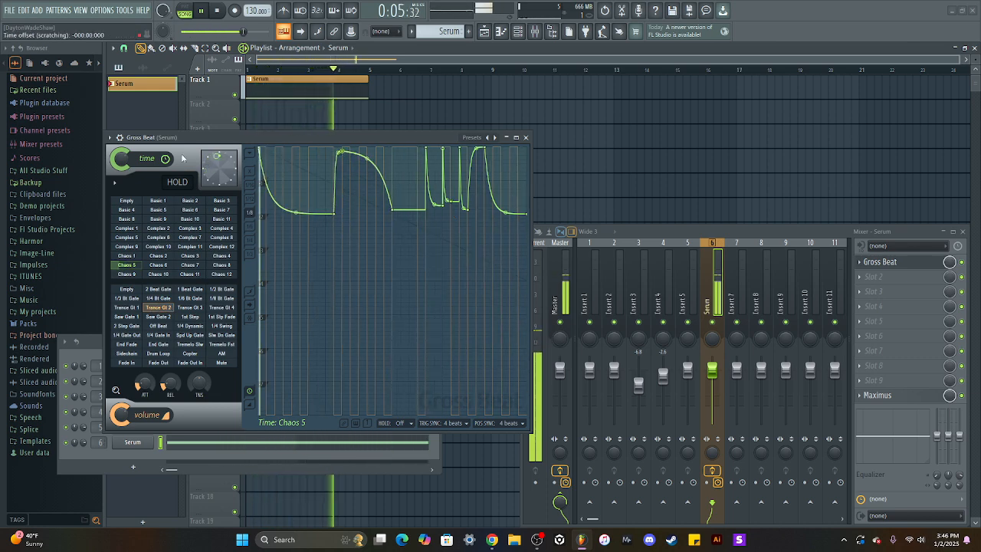
Audition Gross Beat's 1st Step, Off Beat, Trance Gt 4 and 1/2 Bt Gate volume slots, and stop playback.
{"action": "left_click", "coordinate": [190, 317]}
{"action": "left_click", "coordinate": [158, 326]}
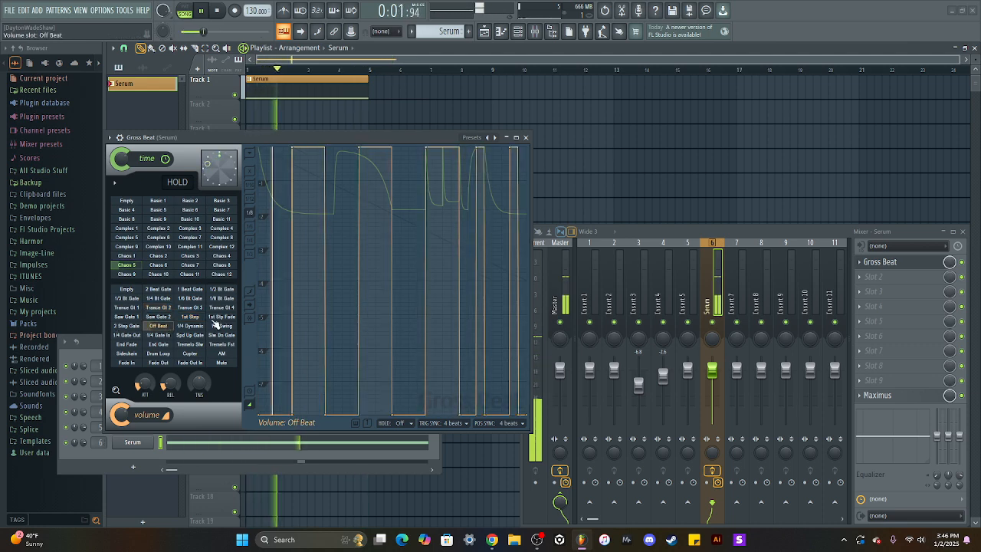
{"action": "left_click", "coordinate": [221, 307]}
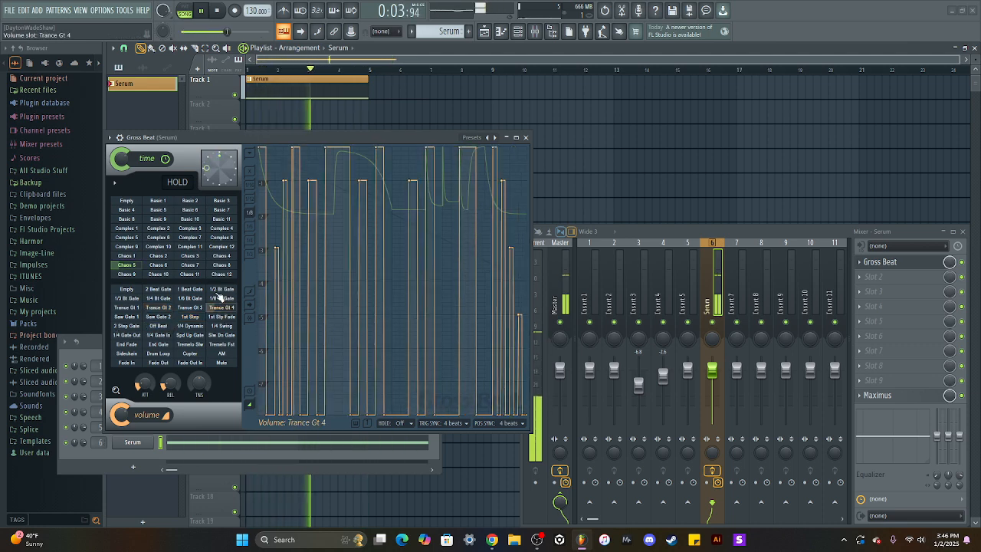
{"action": "left_click", "coordinate": [221, 290]}
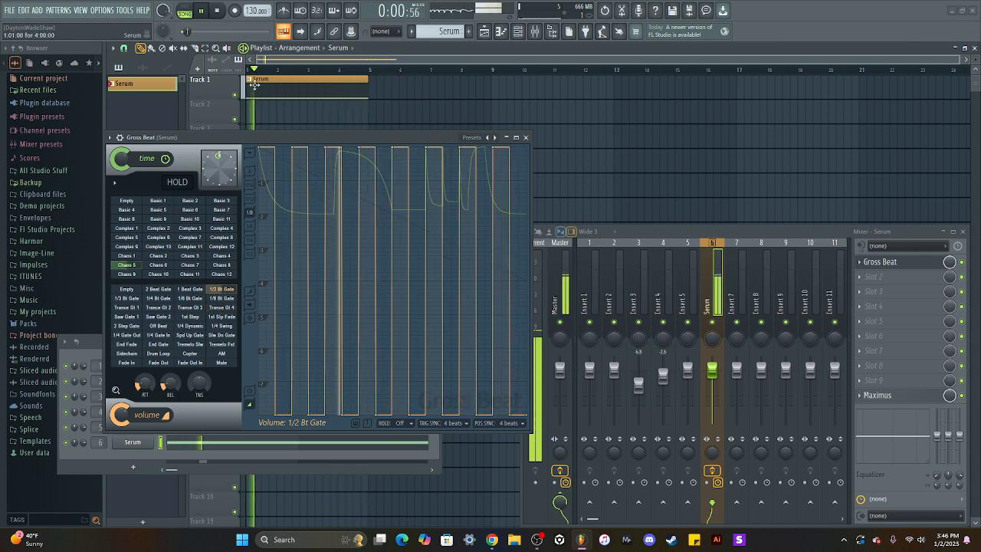
{"action": "key", "text": "space"}
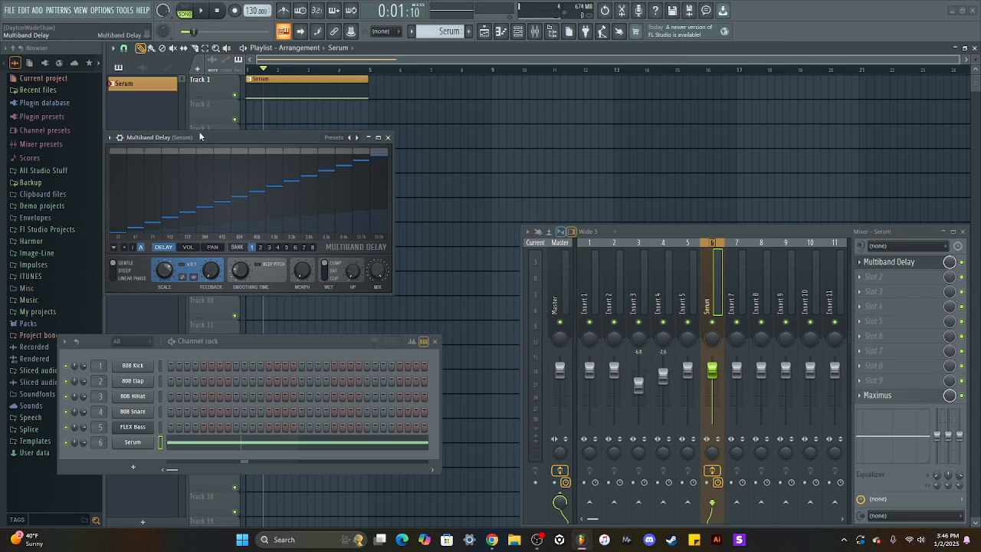
Move the Multiband Delay window clear of the channel rack and point along its rising per-band delay steps.
{"action": "left_click_drag", "start_coordinate": [200, 136], "coordinate": [263, 156]}
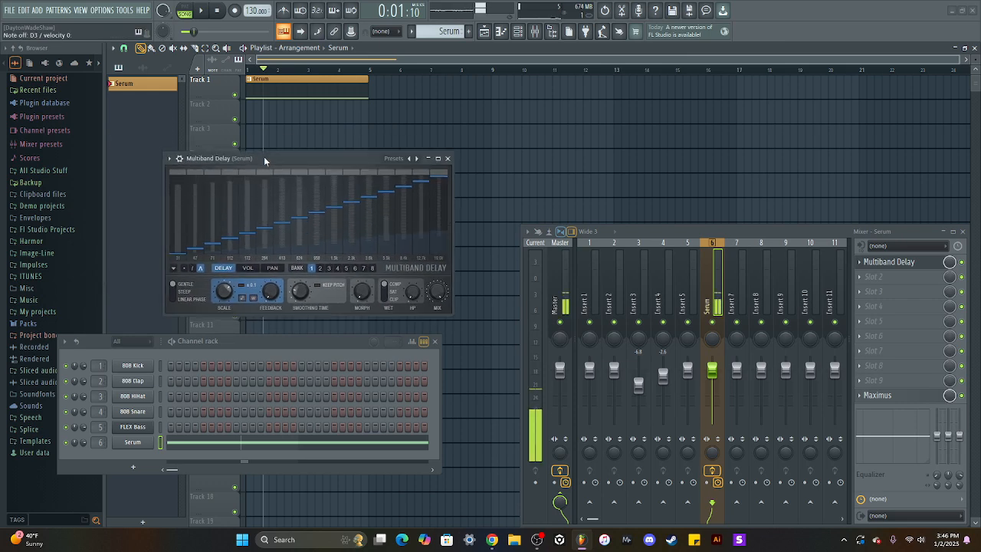
{"action": "right_click", "coordinate": [229, 295]}
{"action": "left_click", "coordinate": [242, 299]}
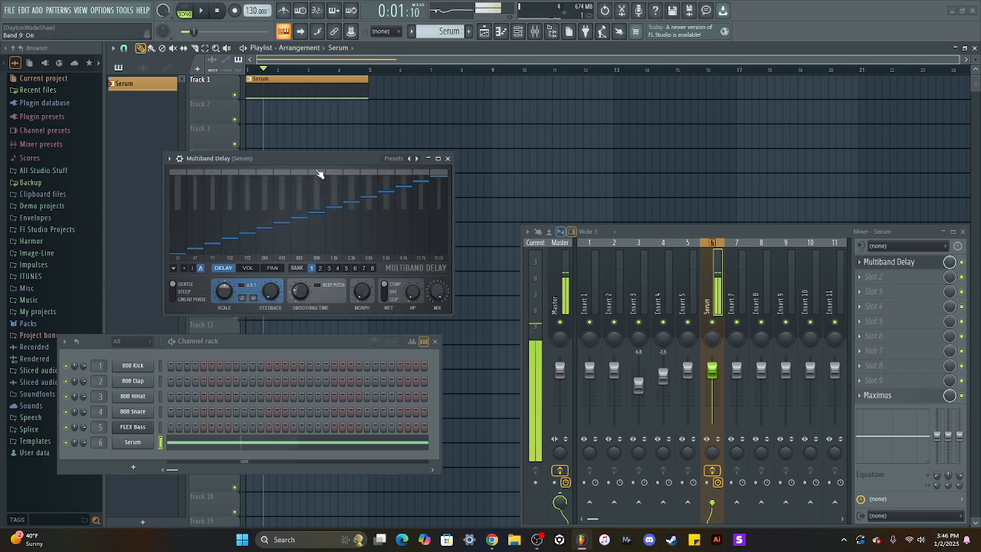
{"action": "left_click_drag", "start_coordinate": [307, 157], "coordinate": [365, 147]}
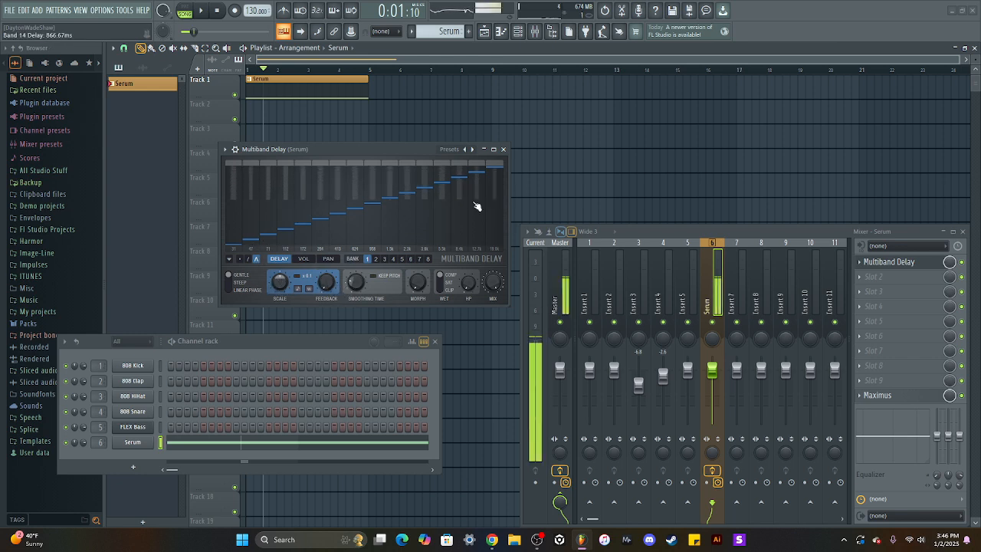
{"action": "mouse_move", "coordinate": [273, 238]}
{"action": "left_mouse_down"}
{"action": "mouse_move", "coordinate": [284, 219]}
{"action": "mouse_move", "coordinate": [479, 174]}
{"action": "mouse_move", "coordinate": [430, 199]}
{"action": "mouse_move", "coordinate": [265, 210]}
{"action": "mouse_move", "coordinate": [473, 214]}
{"action": "mouse_move", "coordinate": [263, 203]}
{"action": "mouse_move", "coordinate": [433, 160]}
{"action": "left_mouse_up"}
Browse Multiband Delay's presets, trying Arpeggiated Textures and returning to Default.
{"action": "left_click", "coordinate": [473, 150]}
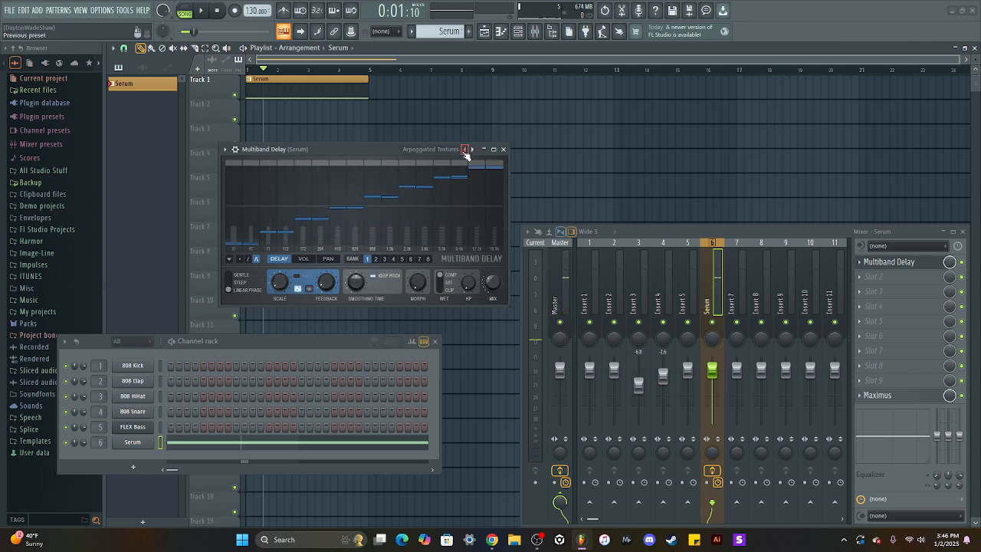
{"action": "left_click", "coordinate": [464, 150]}
{"action": "right_click", "coordinate": [465, 151]}
{"action": "left_click", "coordinate": [505, 216]}
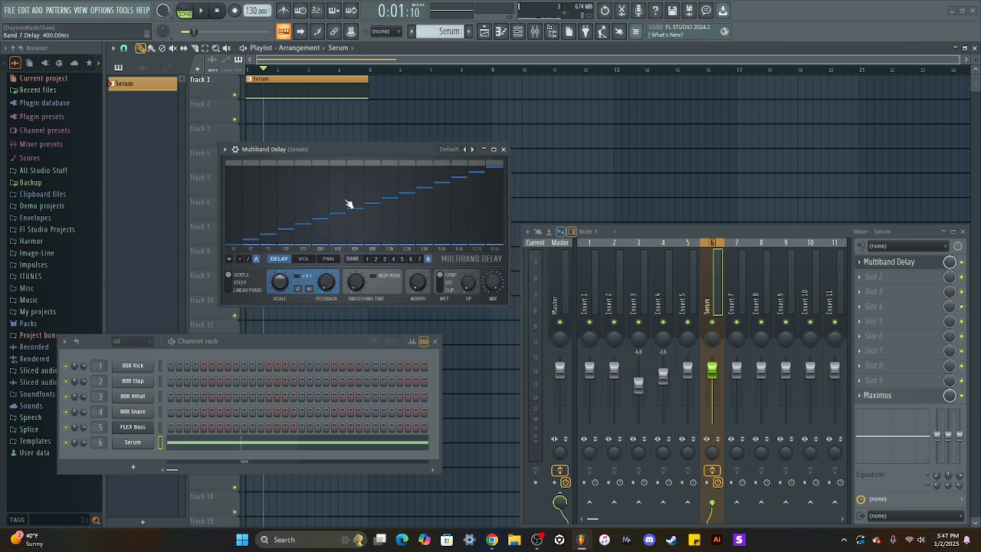
Adjust Multiband Delay's scale and feedback while playing notes, and switch its band filters to Steep.
{"action": "left_click_drag", "start_coordinate": [288, 280], "coordinate": [288, 287]}
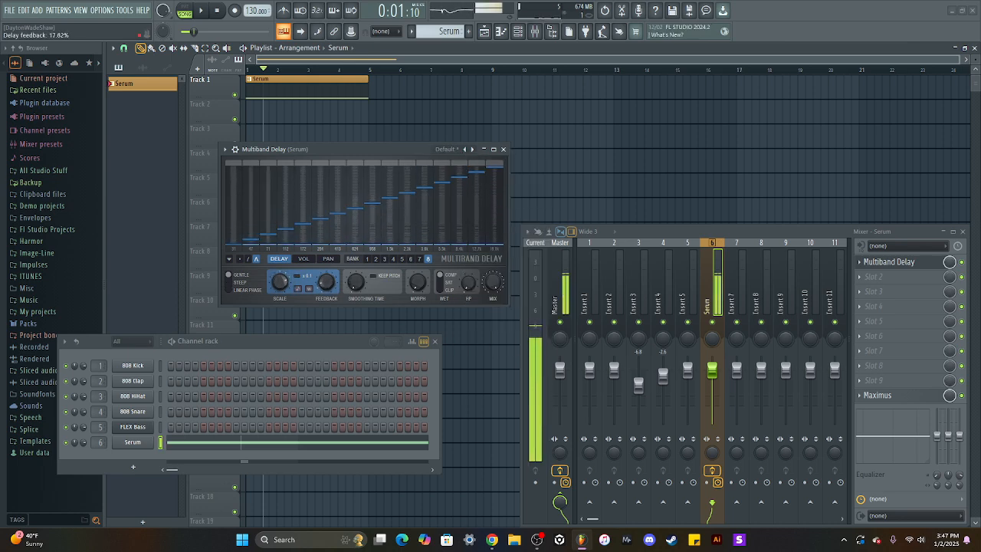
{"action": "left_click", "coordinate": [240, 284]}
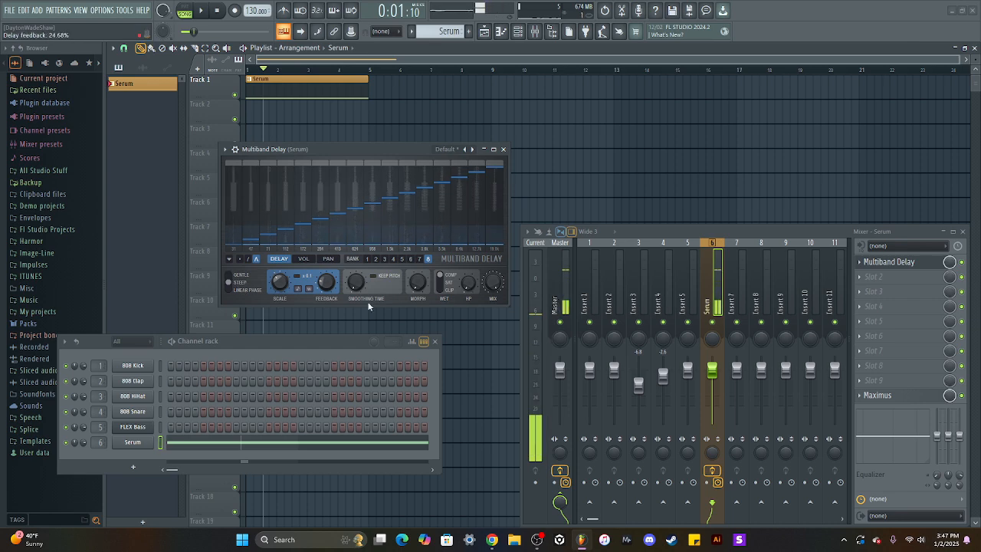
{"action": "left_click_drag", "start_coordinate": [285, 287], "coordinate": [285, 283]}
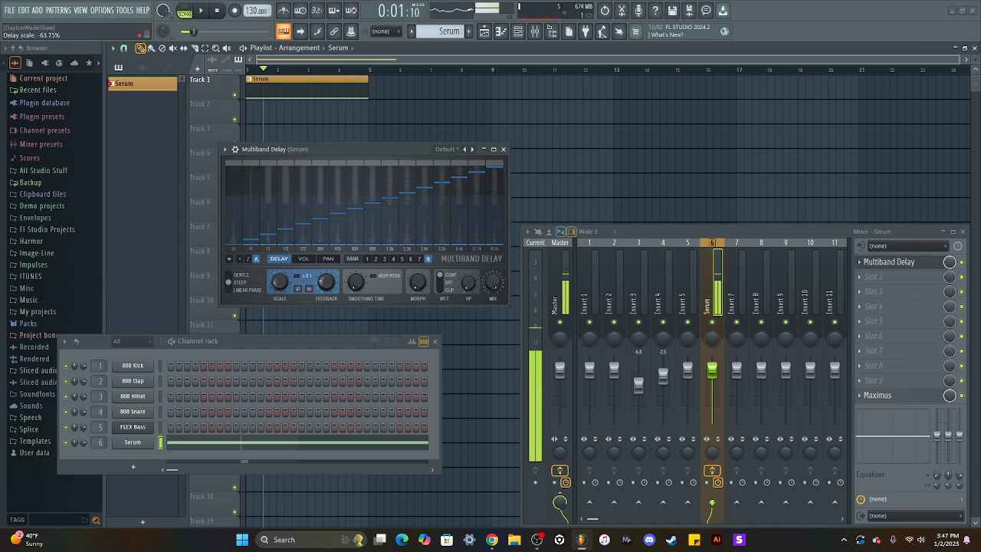
Open the Serum channel's synth, choose the BASS - Drop Loop preset, and close its window.
{"action": "left_click", "coordinate": [133, 442]}
{"action": "left_click", "coordinate": [440, 128]}
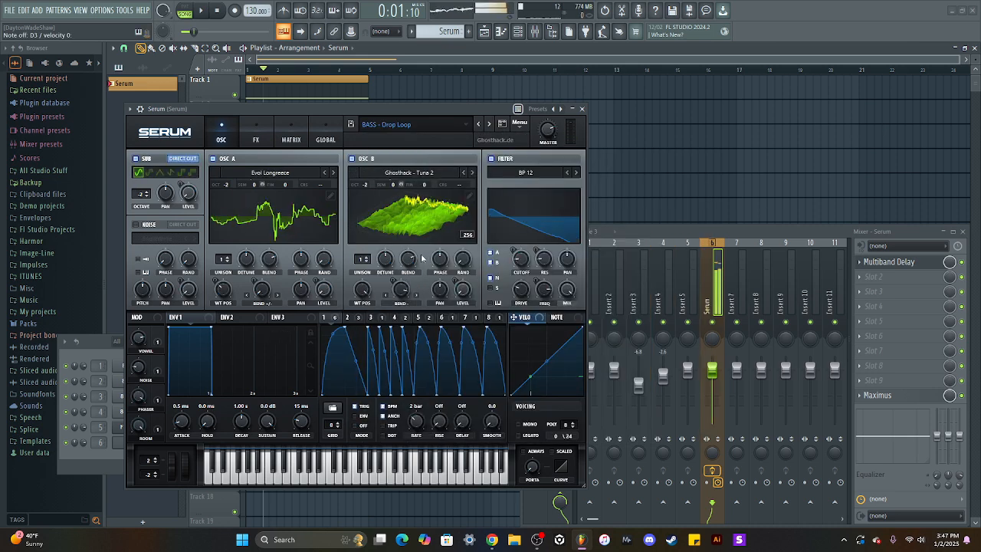
{"action": "left_click", "coordinate": [582, 108]}
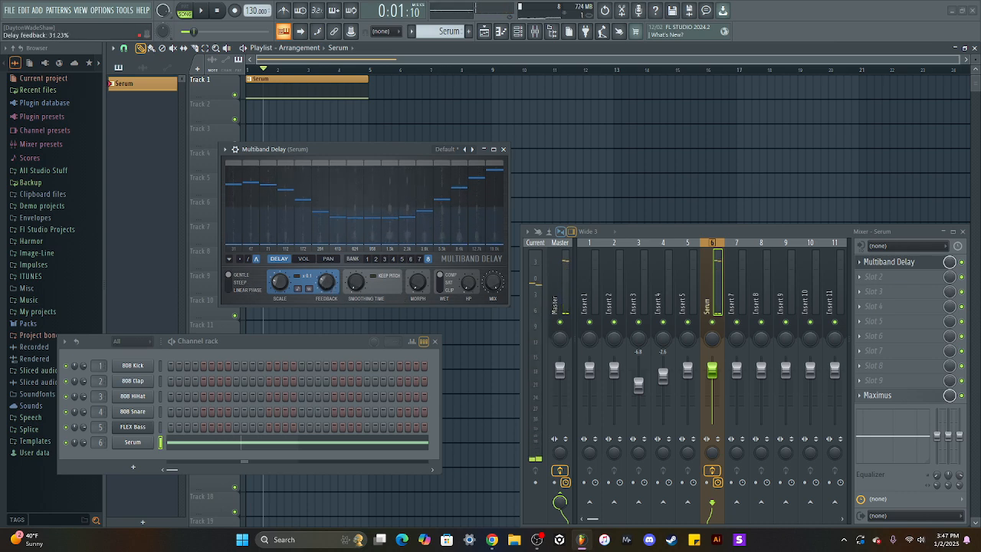
Raise and lower Multiband Delay's feedback and vary its delay scale while playing notes.
{"action": "left_click_drag", "start_coordinate": [326, 282], "coordinate": [326, 268]}
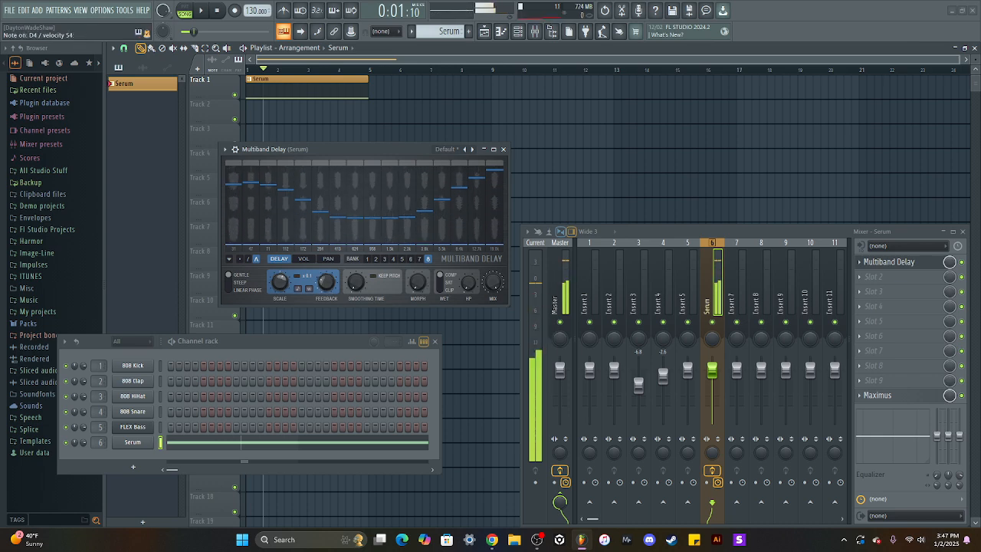
{"action": "left_click_drag", "start_coordinate": [327, 282], "coordinate": [280, 333]}
{"action": "left_click_drag", "start_coordinate": [280, 282], "coordinate": [280, 273]}
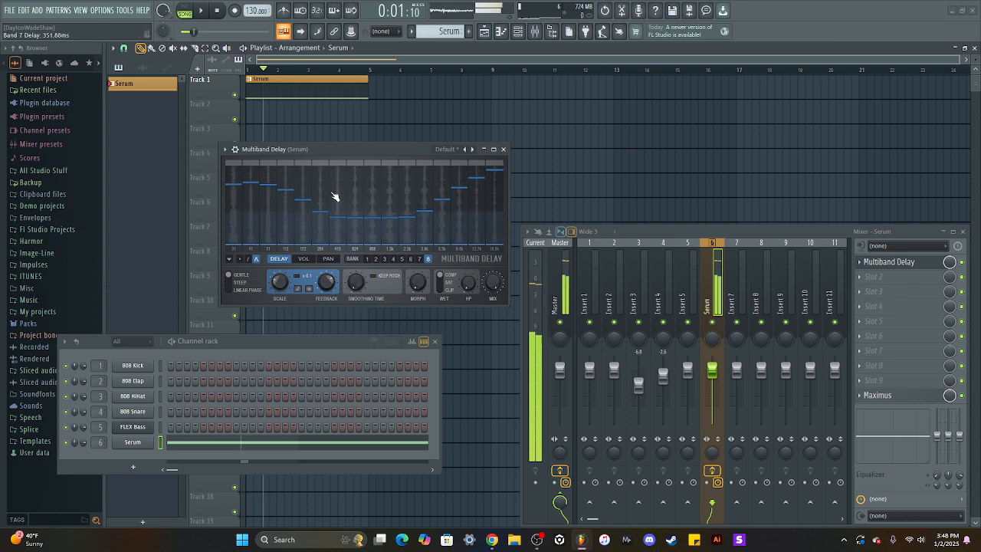
{"action": "left_click_drag", "start_coordinate": [270, 150], "coordinate": [293, 151]}
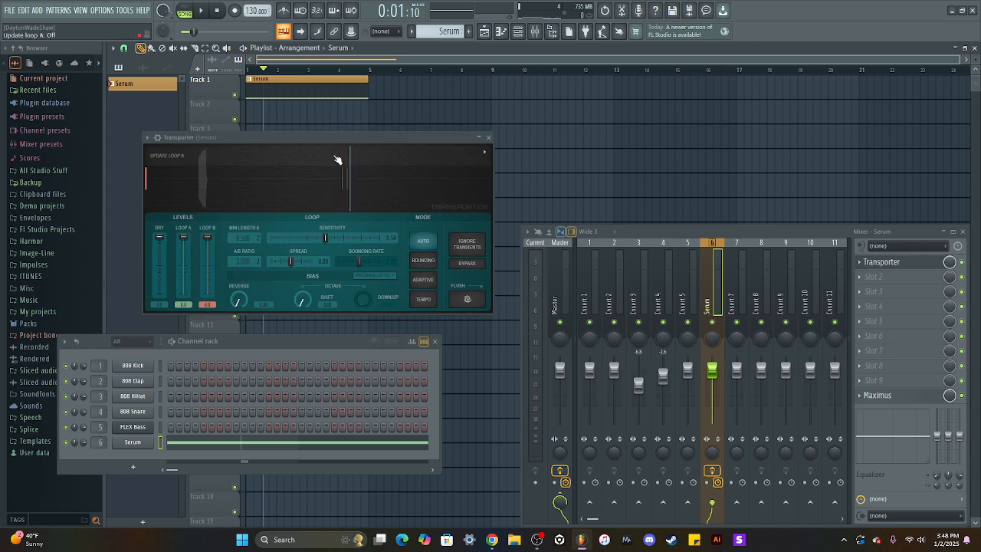
Reposition the Transporter window above the channel rack, briefly run the arrangement, and try the dry level slider.
{"action": "left_click_drag", "start_coordinate": [338, 143], "coordinate": [344, 148]}
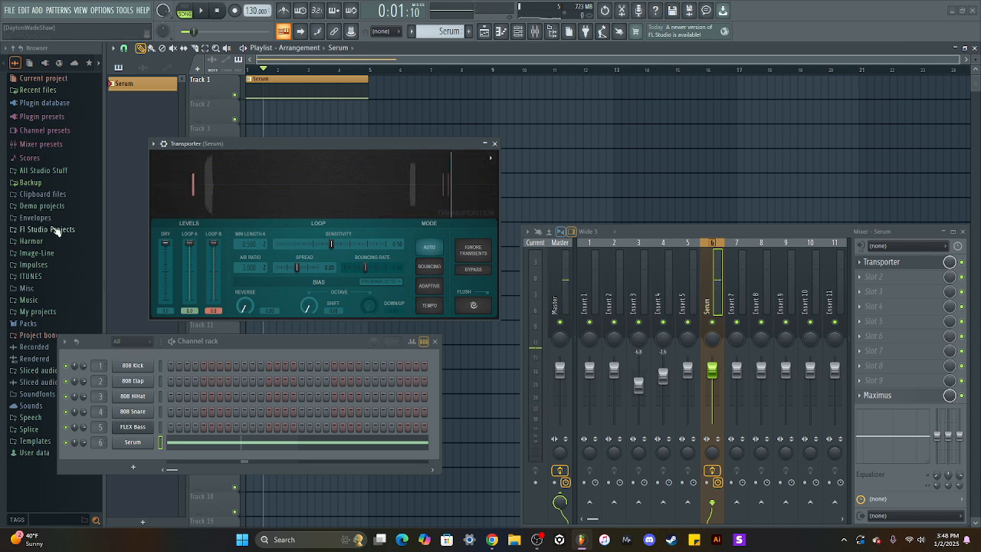
{"action": "left_click_drag", "start_coordinate": [330, 145], "coordinate": [349, 158]}
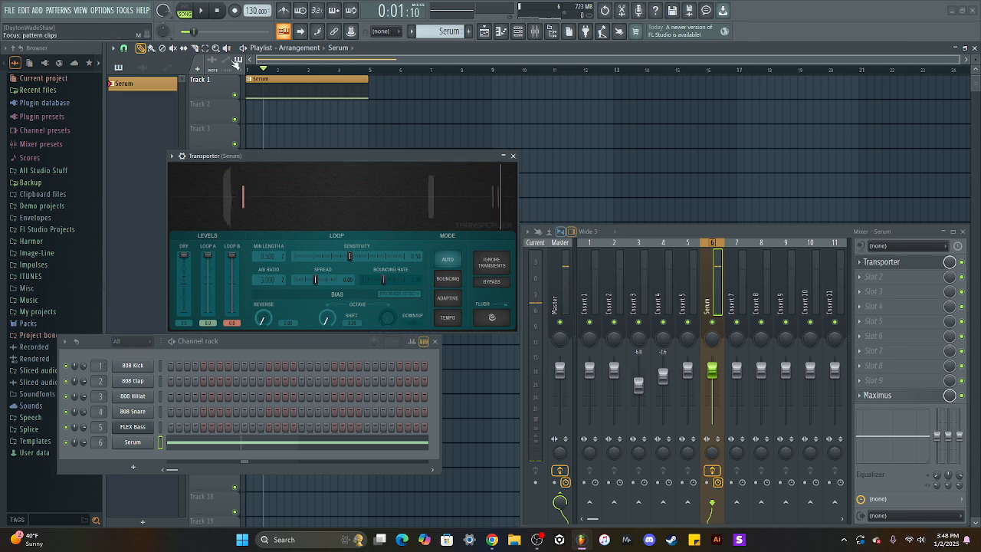
{"action": "left_click", "coordinate": [210, 13]}
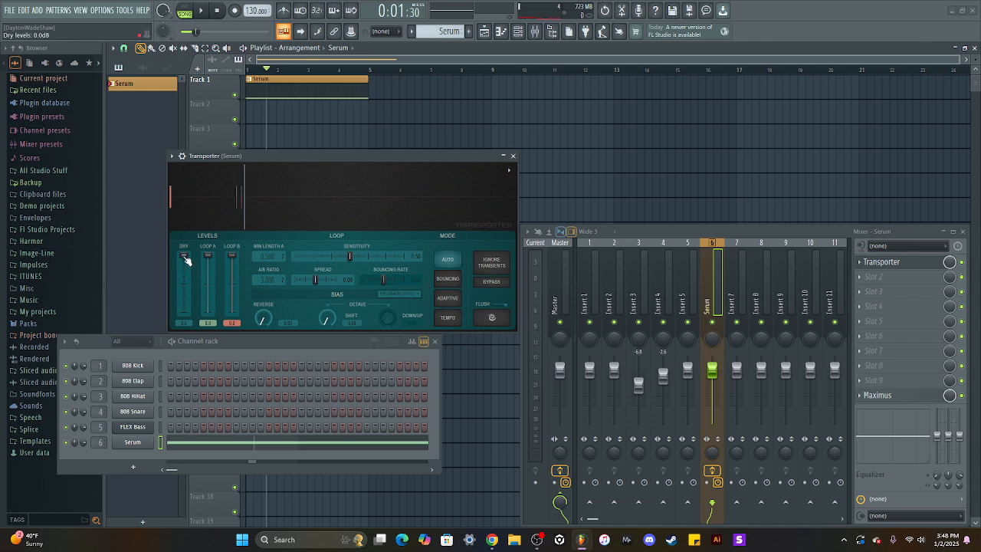
{"action": "left_click_drag", "start_coordinate": [185, 255], "coordinate": [184, 258]}
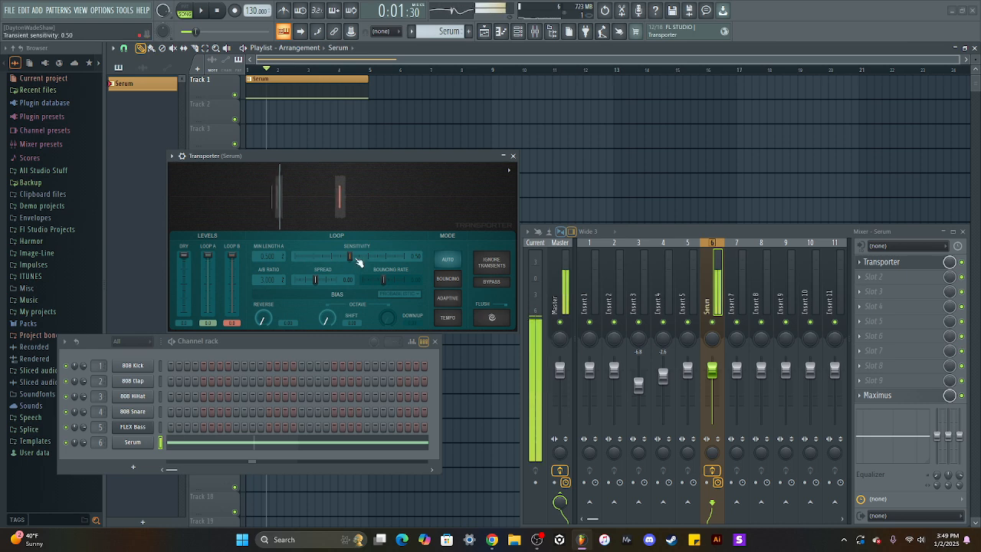
Set Transporter's sensitivity to 0.71, spread to 0.45 and bouncing rate to 0.44 in Bouncing mode, and try the loop level sliders.
{"action": "left_click_drag", "start_coordinate": [352, 257], "coordinate": [374, 256]}
{"action": "left_click", "coordinate": [456, 279]}
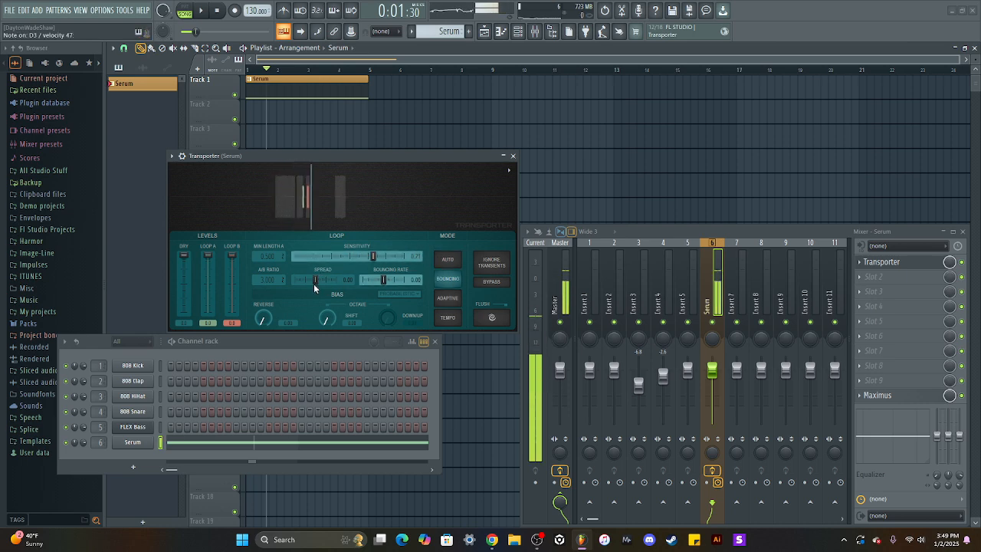
{"action": "left_click_drag", "start_coordinate": [315, 282], "coordinate": [394, 281]}
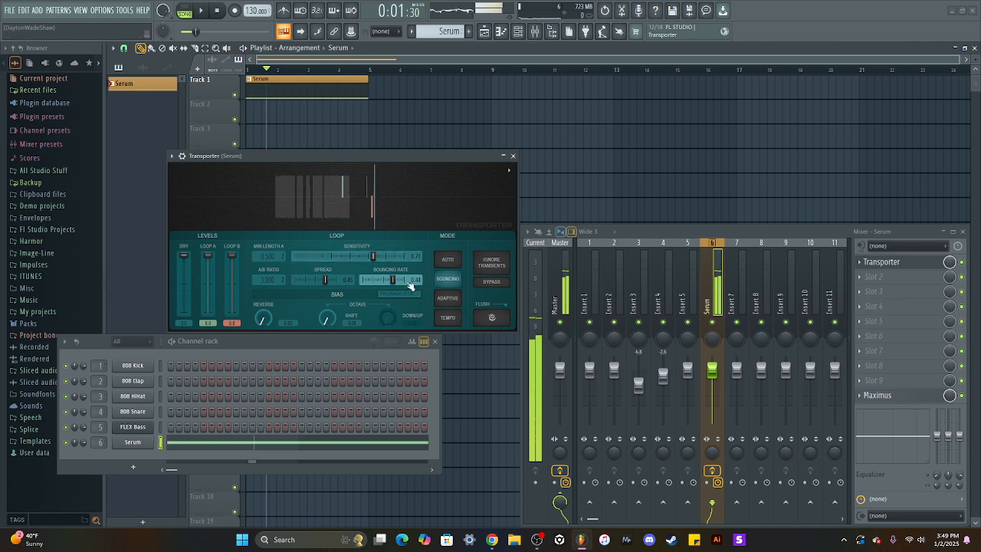
{"action": "left_click_drag", "start_coordinate": [232, 257], "coordinate": [209, 256]}
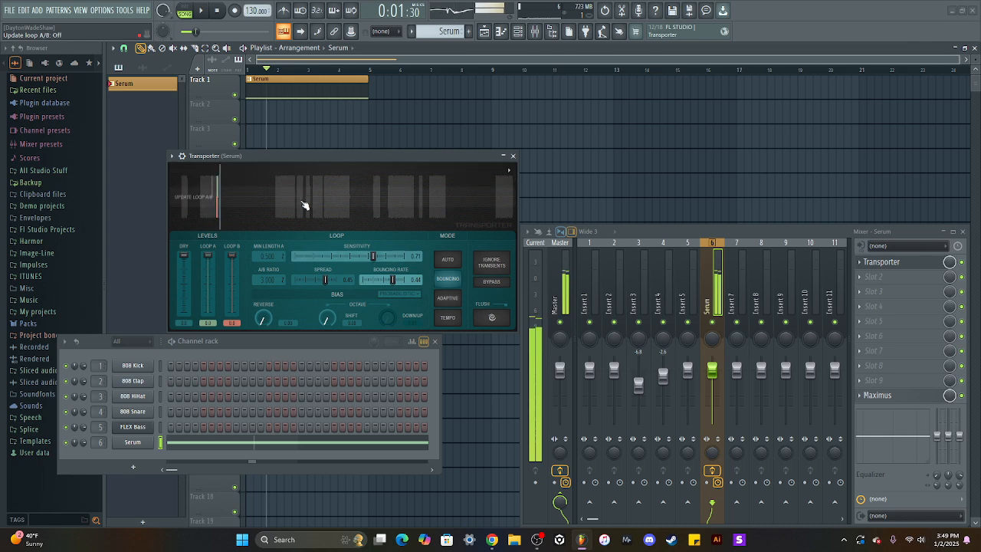
Try Transporter's Adaptive mode, return to Auto, and readjust the sensitivity and spread.
{"action": "left_click", "coordinate": [453, 262]}
{"action": "left_click", "coordinate": [453, 261]}
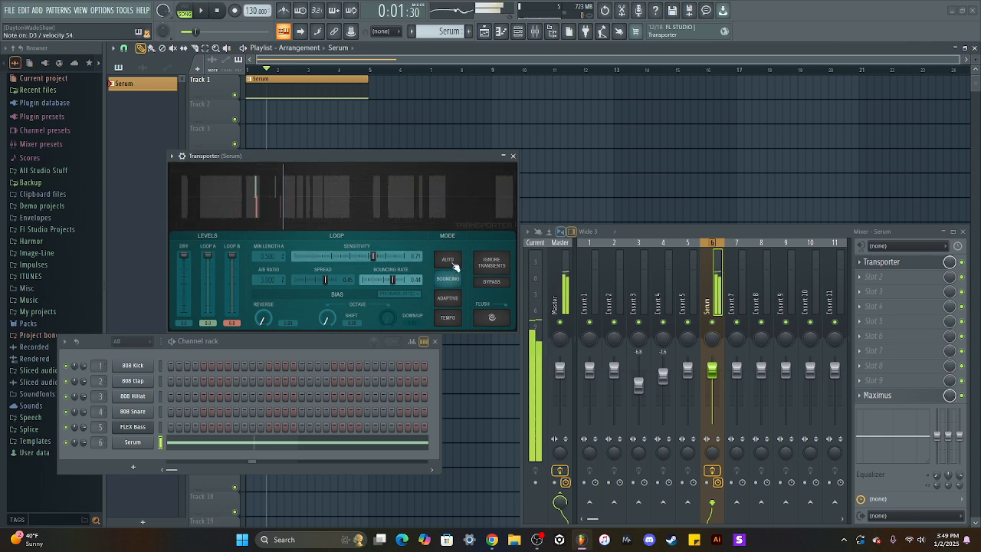
{"action": "left_click", "coordinate": [452, 302]}
{"action": "left_click", "coordinate": [452, 261]}
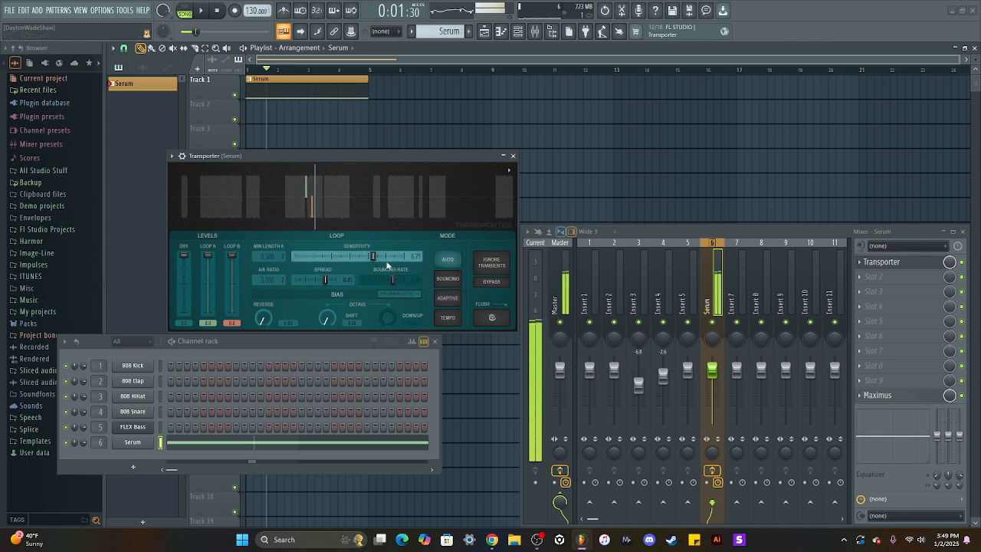
{"action": "left_click_drag", "start_coordinate": [372, 256], "coordinate": [307, 279]}
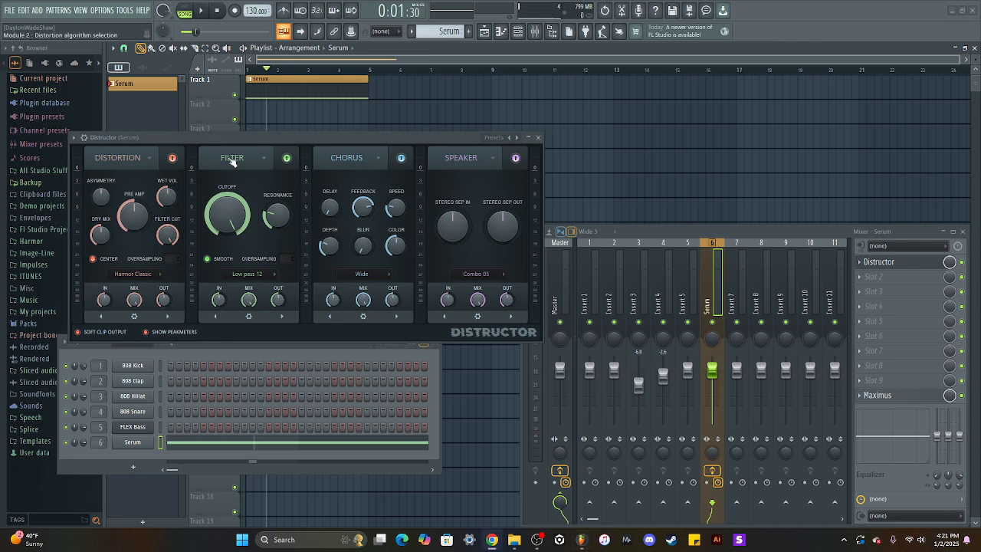
Move the Distructor window up, and review its first module's type options and its preset list without changing them.
{"action": "left_click_drag", "start_coordinate": [215, 139], "coordinate": [240, 121]}
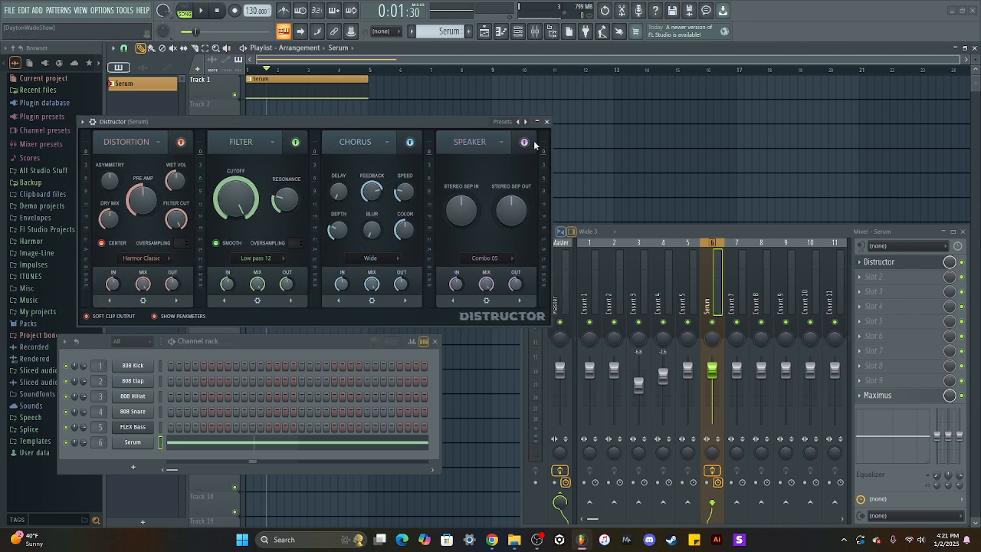
{"action": "left_click", "coordinate": [161, 148]}
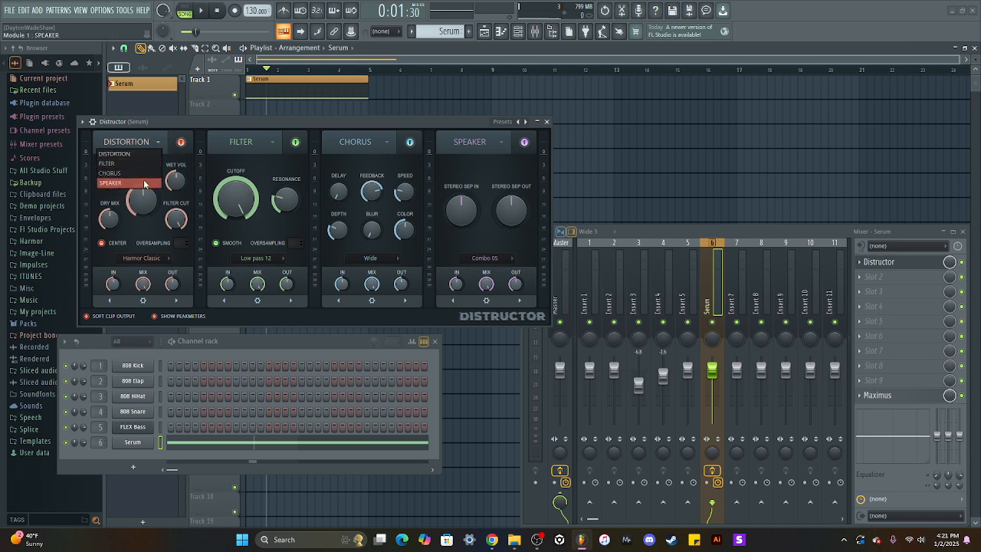
{"action": "left_click", "coordinate": [341, 121]}
{"action": "right_click", "coordinate": [521, 124]}
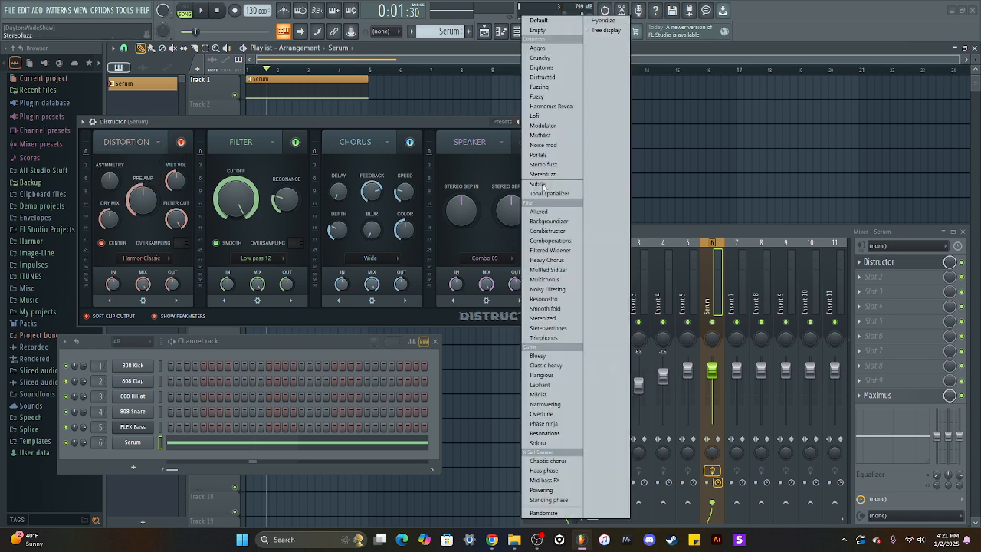
{"action": "left_click", "coordinate": [243, 210]}
Adjust Distructor's distortion pre amp, filter cutoff, chorus feedback and color, and speaker stereo separation while playing notes.
{"action": "left_click_drag", "start_coordinate": [143, 202], "coordinate": [143, 191]}
{"action": "mouse_move", "coordinate": [224, 199]}
{"action": "left_mouse_down"}
{"action": "mouse_move", "coordinate": [224, 238]}
{"action": "mouse_move", "coordinate": [224, 201]}
{"action": "left_mouse_up"}
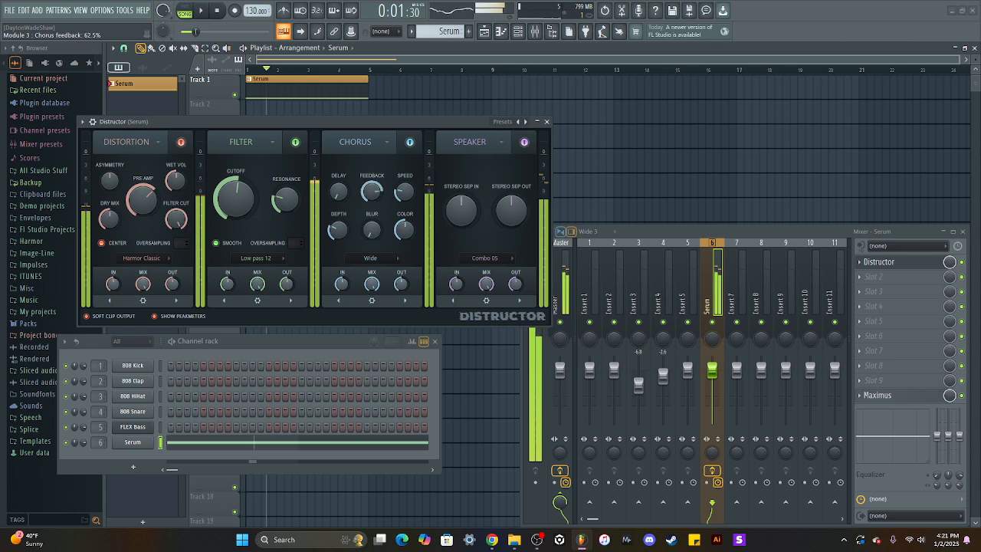
{"action": "left_click_drag", "start_coordinate": [371, 191], "coordinate": [372, 180]}
{"action": "left_click_drag", "start_coordinate": [461, 210], "coordinate": [461, 191]}
{"action": "left_click_drag", "start_coordinate": [404, 230], "coordinate": [404, 246]}
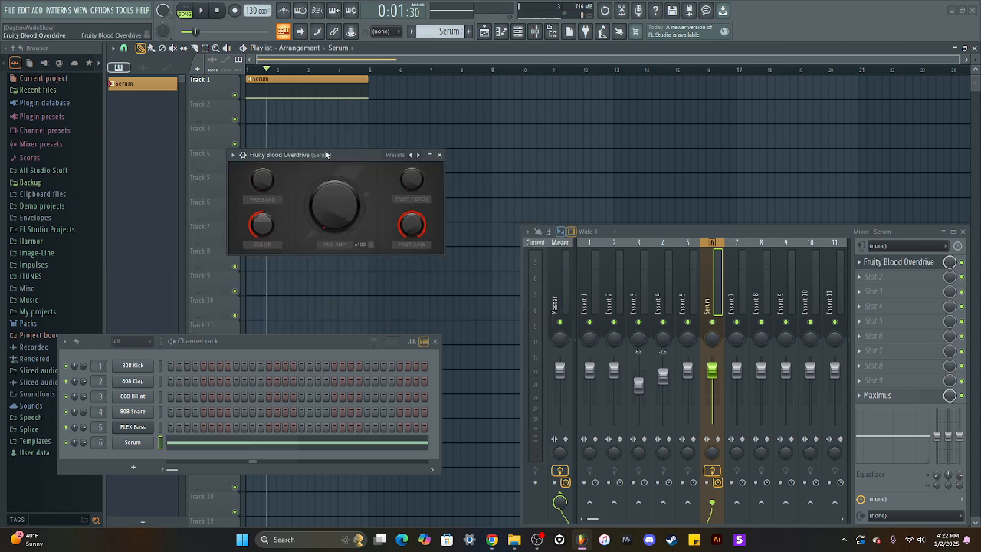
Check Fruity Blood Overdrive's wrapper settings, reposition its window, and raise the pre amp and color while playing notes.
{"action": "left_click", "coordinate": [242, 156]}
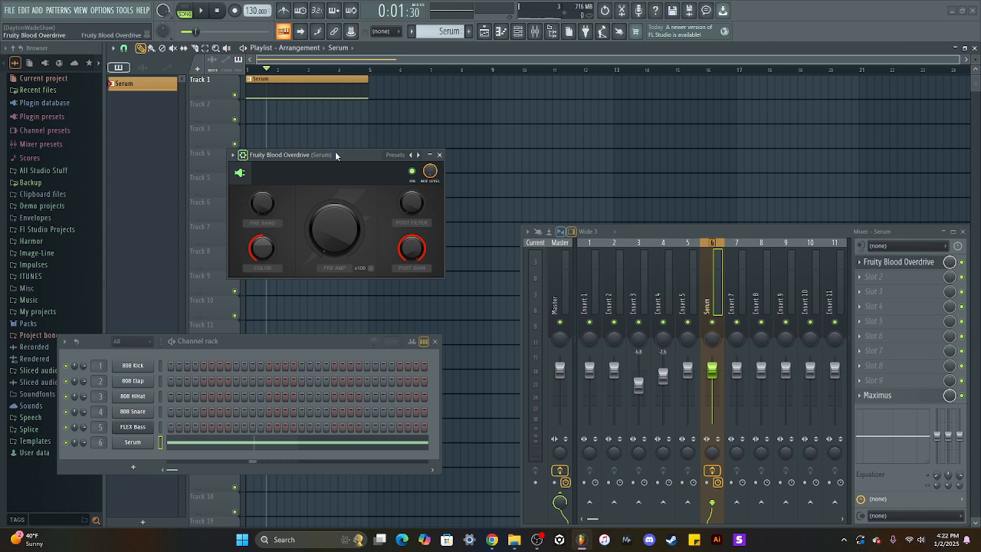
{"action": "left_click", "coordinate": [242, 155]}
{"action": "left_click_drag", "start_coordinate": [334, 155], "coordinate": [298, 165]}
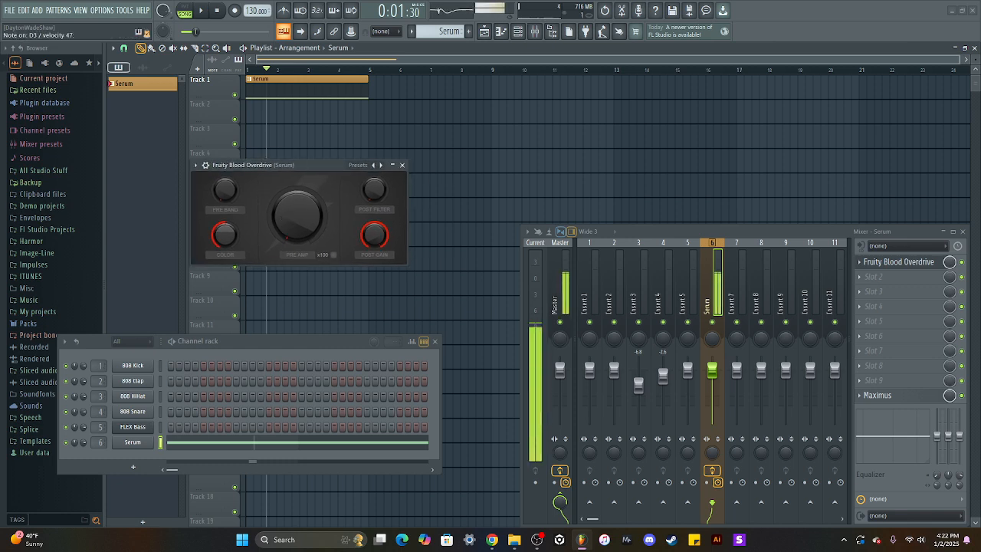
{"action": "left_click_drag", "start_coordinate": [297, 215], "coordinate": [297, 188]}
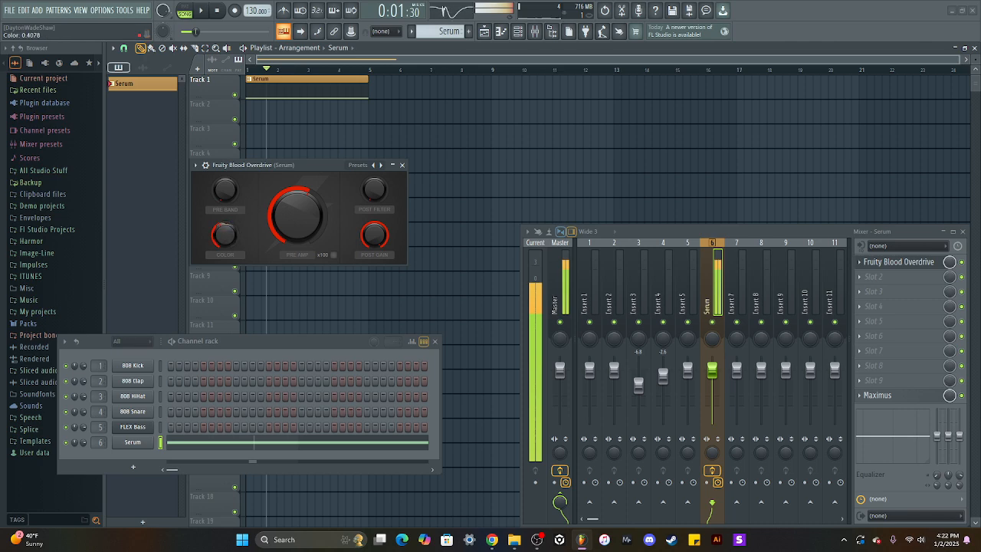
{"action": "left_click_drag", "start_coordinate": [224, 234], "coordinate": [224, 173]}
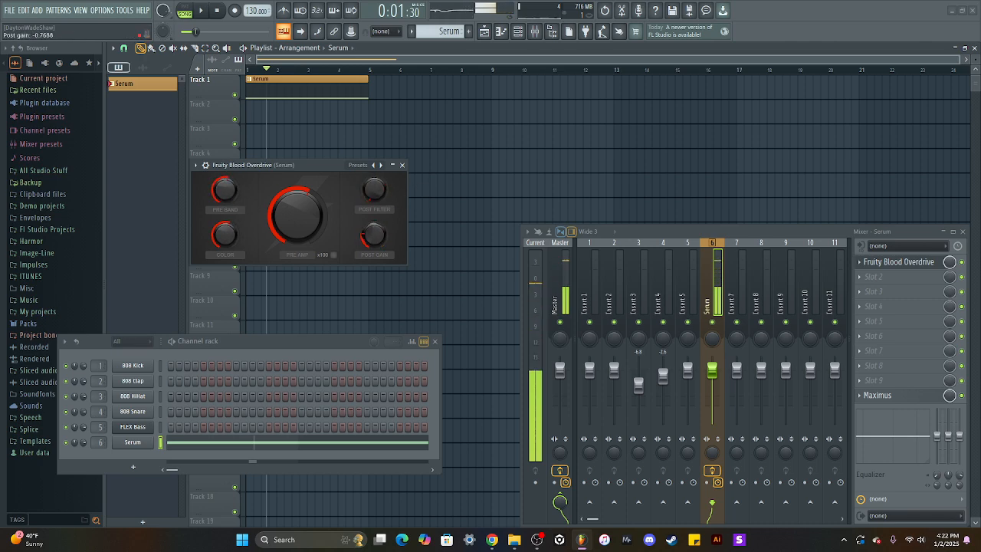
Toggle Fruity Blood Overdrive's x100 boost on and off while varying the pre amp to compare the distortion.
{"action": "left_click", "coordinate": [333, 255]}
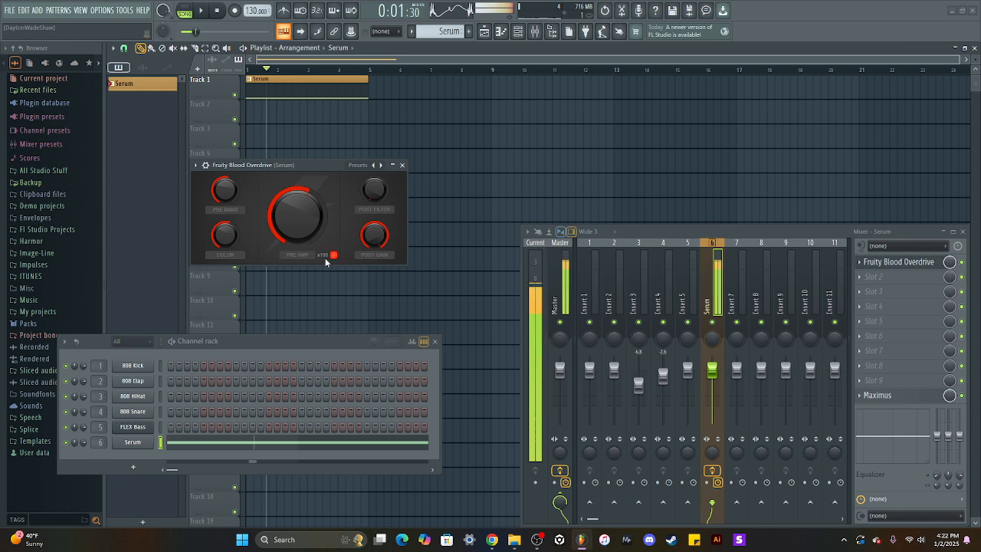
{"action": "mouse_move", "coordinate": [298, 219]}
{"action": "left_mouse_down"}
{"action": "mouse_move", "coordinate": [299, 244]}
{"action": "mouse_move", "coordinate": [299, 218]}
{"action": "left_mouse_up"}
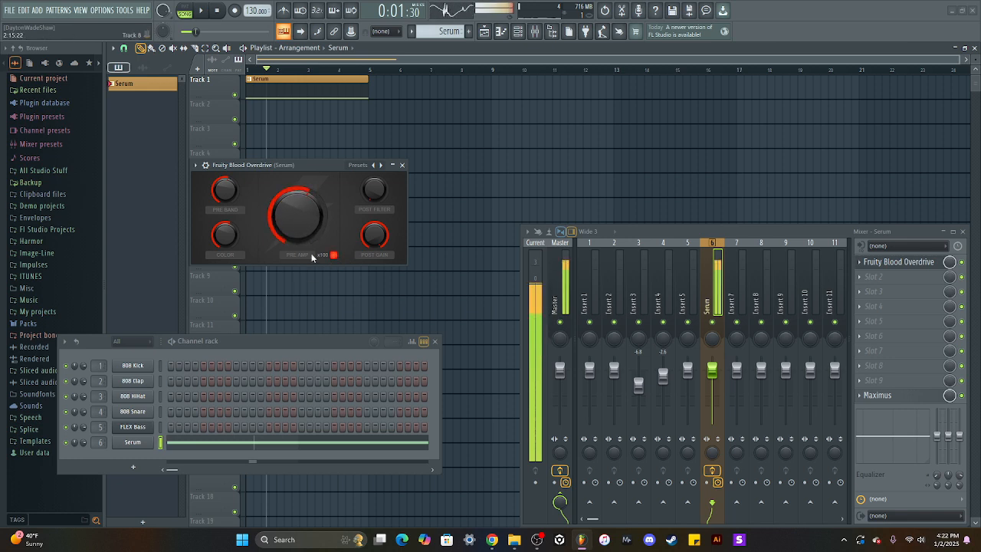
{"action": "left_click", "coordinate": [333, 255]}
{"action": "left_click", "coordinate": [333, 255]}
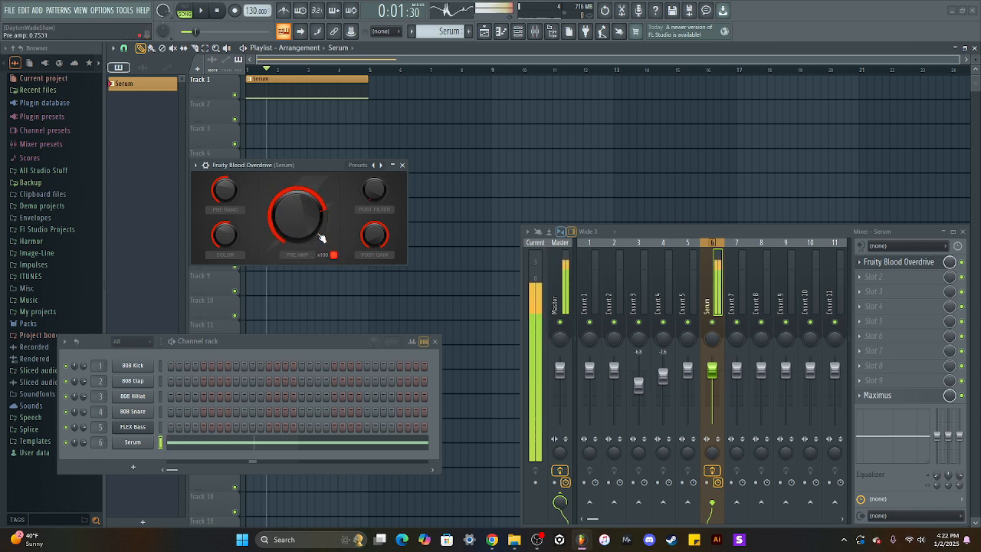
{"action": "mouse_move", "coordinate": [312, 223]}
{"action": "left_mouse_down"}
{"action": "mouse_move", "coordinate": [312, 188]}
{"action": "mouse_move", "coordinate": [312, 255]}
{"action": "mouse_move", "coordinate": [312, 222]}
{"action": "left_mouse_up"}
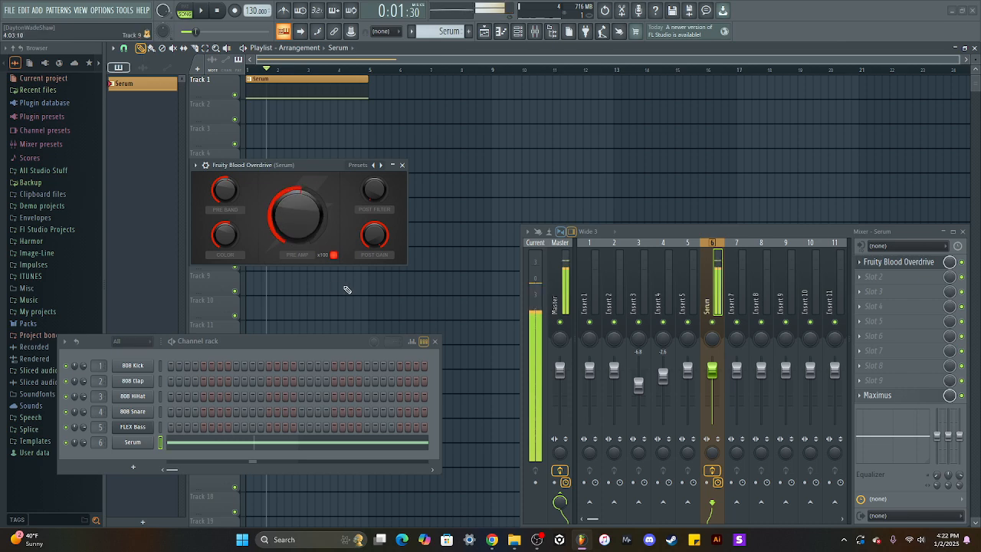
{"action": "left_click", "coordinate": [335, 256]}
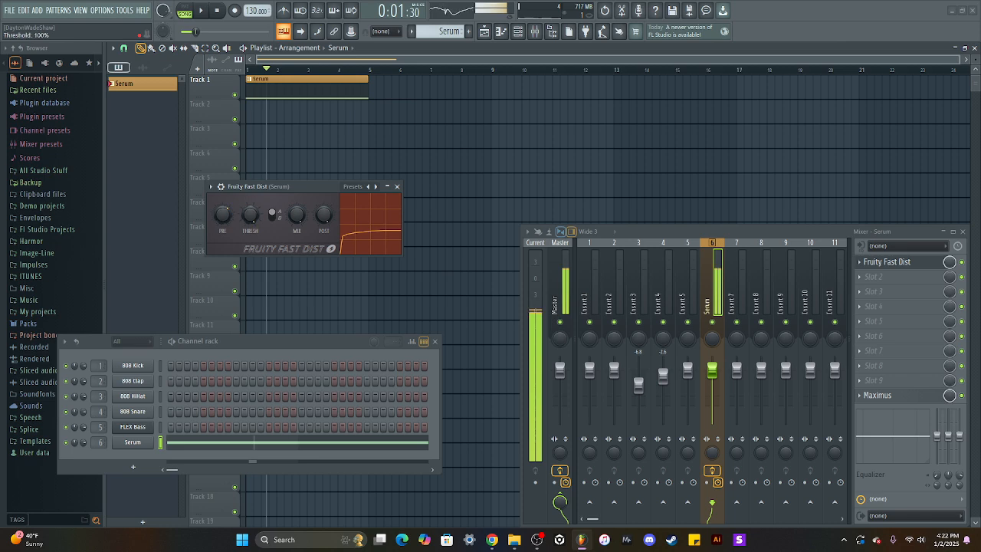
Adjust Fruity Fast Dist's threshold, mix, post and pre levels with distortion type B while playing notes.
{"action": "left_click_drag", "start_coordinate": [250, 214], "coordinate": [249, 274]}
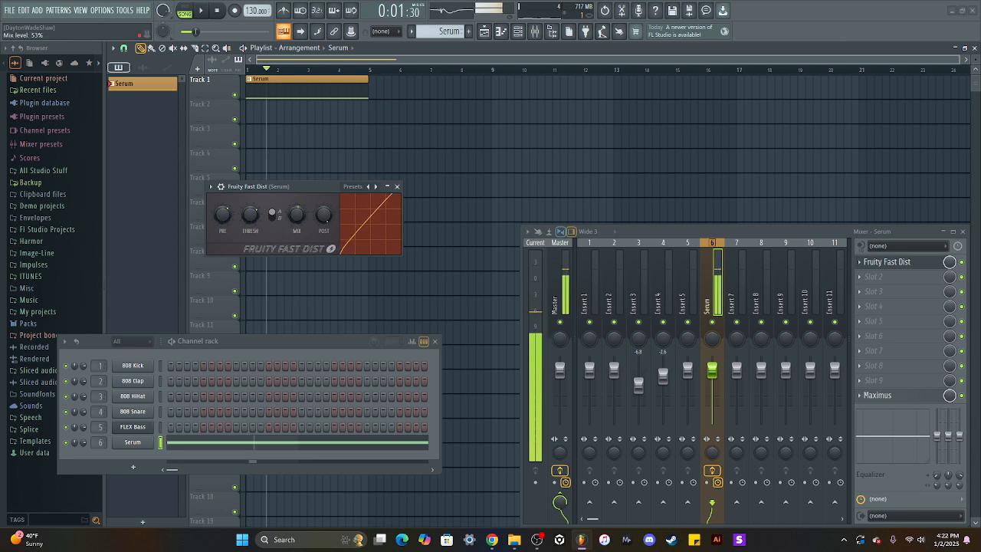
{"action": "left_click_drag", "start_coordinate": [297, 214], "coordinate": [296, 183]}
{"action": "mouse_move", "coordinate": [324, 215]}
{"action": "left_mouse_down"}
{"action": "mouse_move", "coordinate": [323, 253]}
{"action": "mouse_move", "coordinate": [323, 214]}
{"action": "left_mouse_up"}
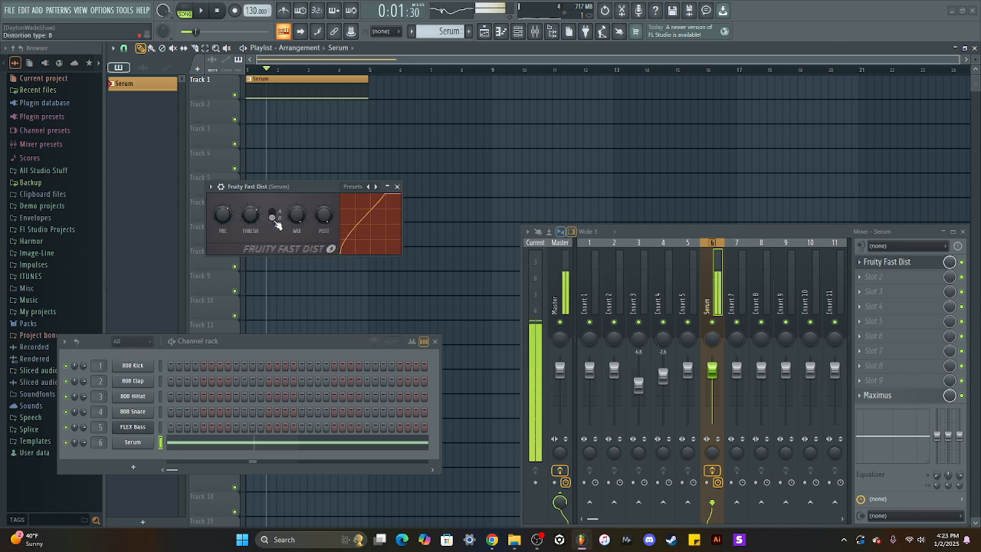
{"action": "mouse_move", "coordinate": [238, 219]}
{"action": "left_mouse_down"}
{"action": "mouse_move", "coordinate": [238, 202]}
{"action": "mouse_move", "coordinate": [227, 212]}
{"action": "left_mouse_up"}
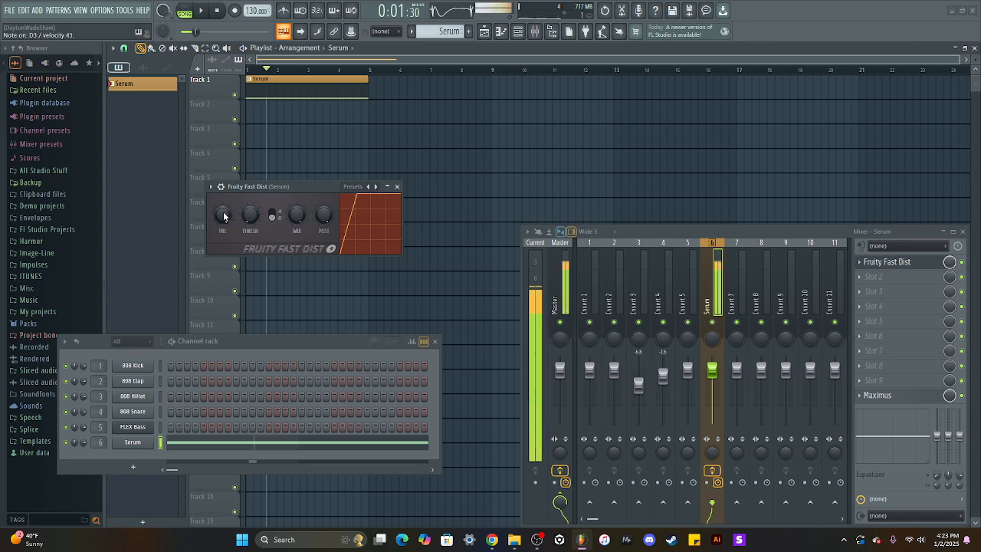
{"action": "left_click_drag", "start_coordinate": [224, 217], "coordinate": [224, 225]}
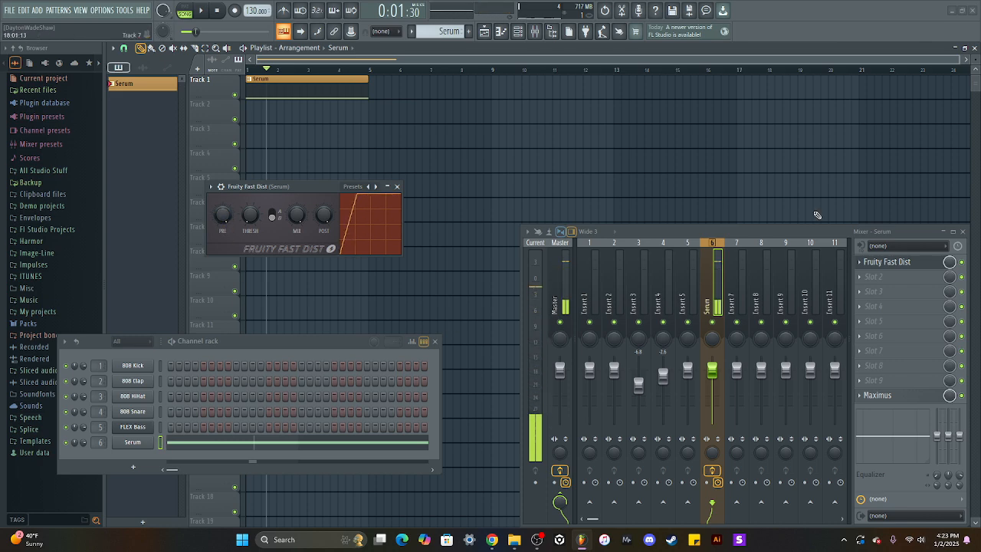
Move the Fruity Squeeze window up, toggle its filter, and adjust the puncher's relation.
{"action": "left_click", "coordinate": [220, 188]}
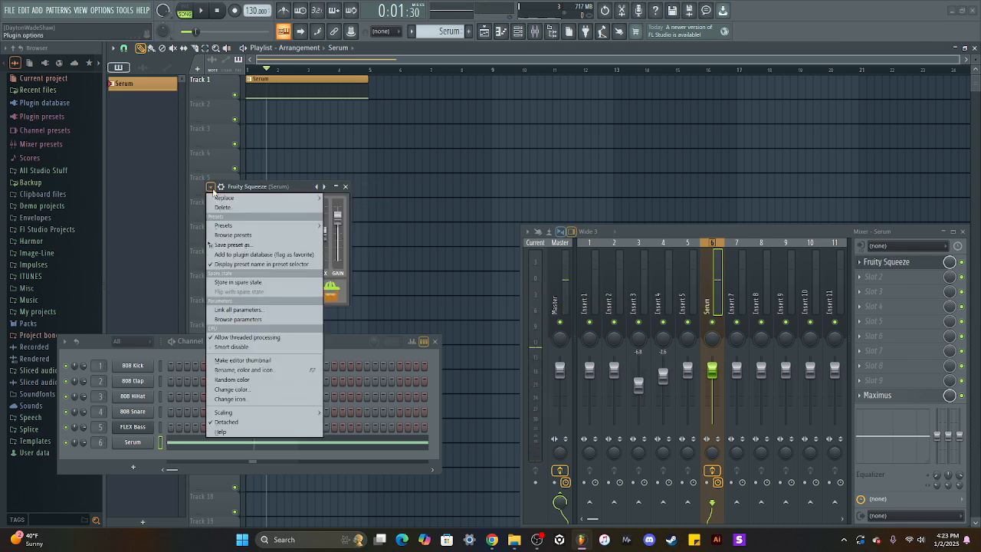
{"action": "left_click", "coordinate": [218, 190]}
{"action": "left_click_drag", "start_coordinate": [286, 192], "coordinate": [291, 176]}
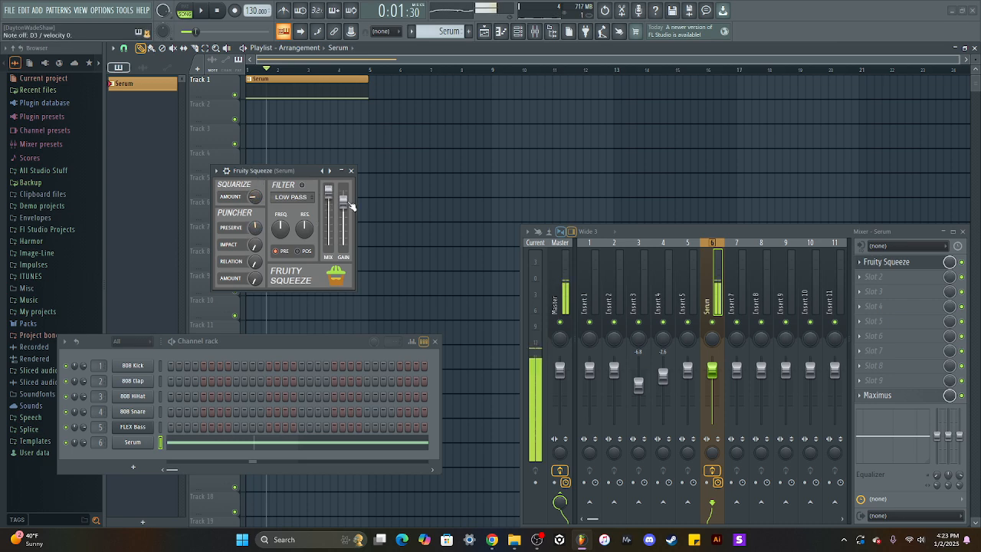
{"action": "left_click", "coordinate": [302, 186]}
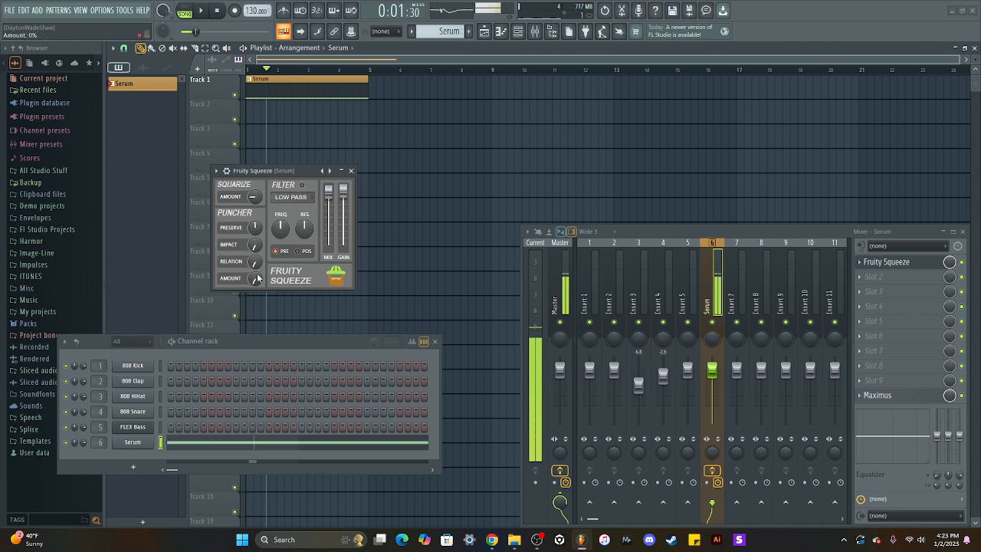
{"action": "left_click_drag", "start_coordinate": [255, 263], "coordinate": [255, 236]}
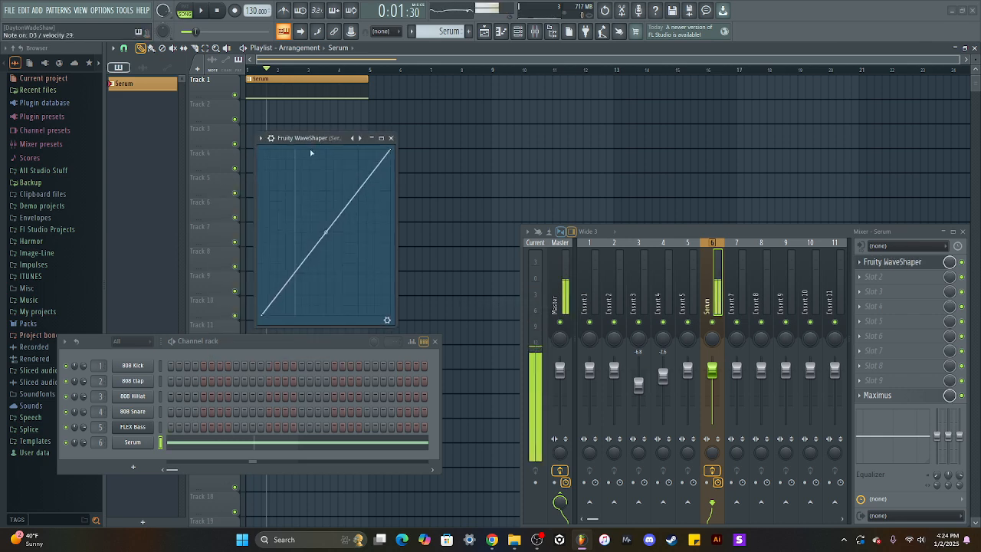
Bend Fruity WaveShaper's line upward, add a control point near the middle of the graph, and move it around.
{"action": "left_click_drag", "start_coordinate": [325, 231], "coordinate": [325, 166]}
{"action": "right_click", "coordinate": [343, 234]}
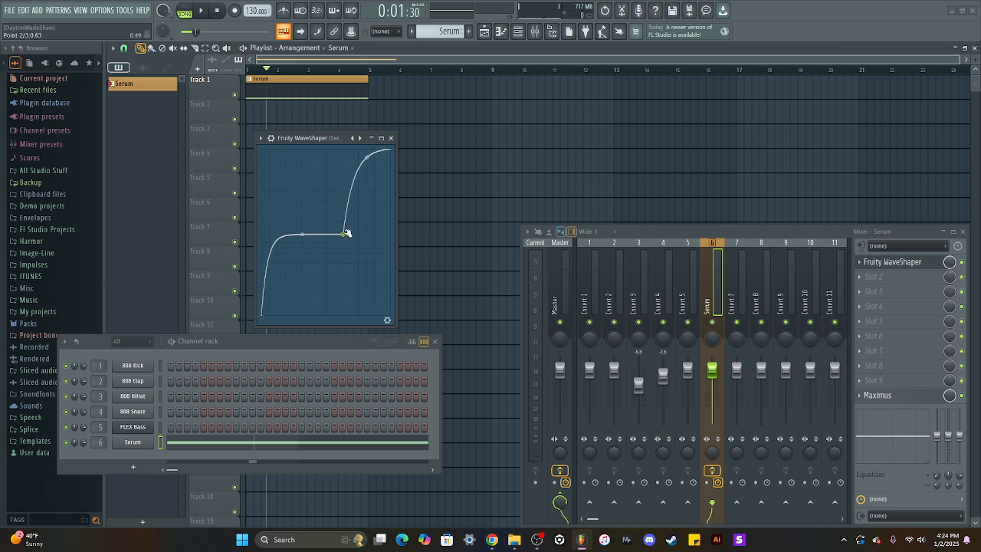
{"action": "left_click_drag", "start_coordinate": [346, 235], "coordinate": [256, 319]}
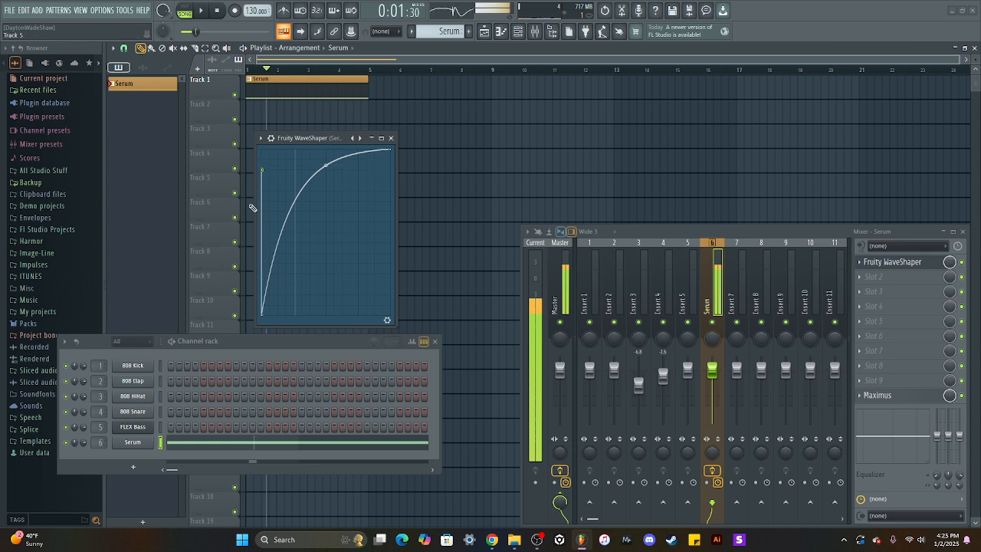
Reshape Fruity WaveShaper's curve by moving its start and end points and changing its tension while playing notes.
{"action": "left_click_drag", "start_coordinate": [262, 314], "coordinate": [265, 170]}
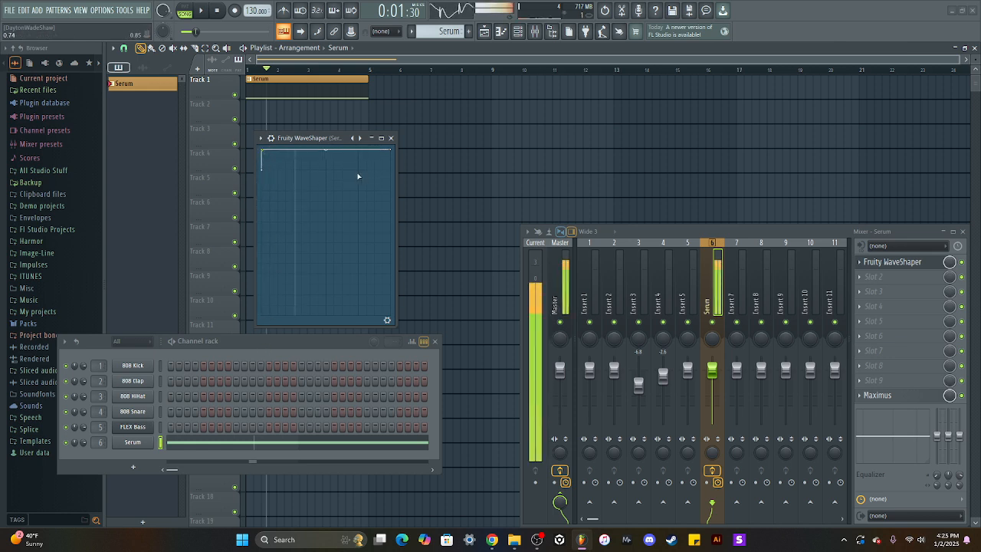
{"action": "left_click_drag", "start_coordinate": [389, 149], "coordinate": [391, 315]}
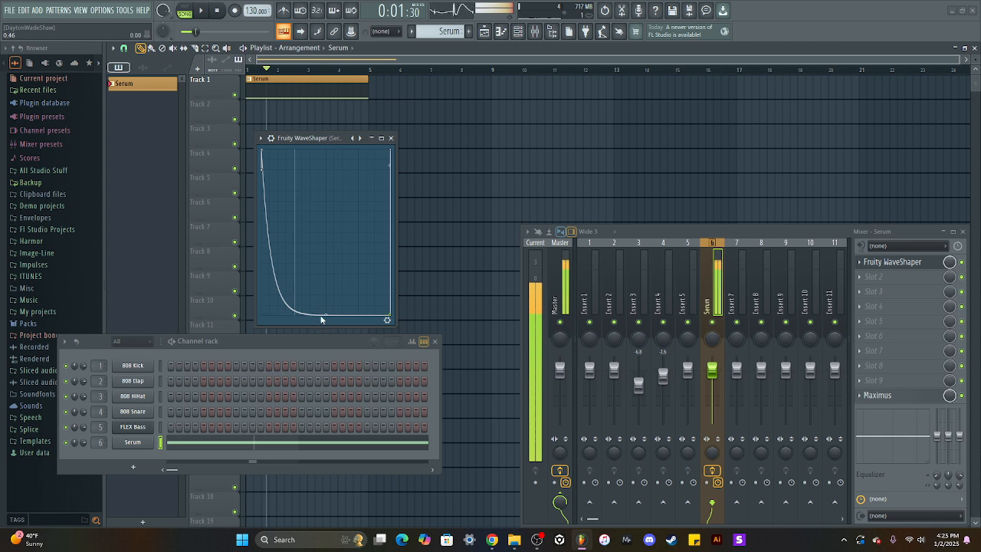
{"action": "left_click_drag", "start_coordinate": [325, 314], "coordinate": [296, 166]}
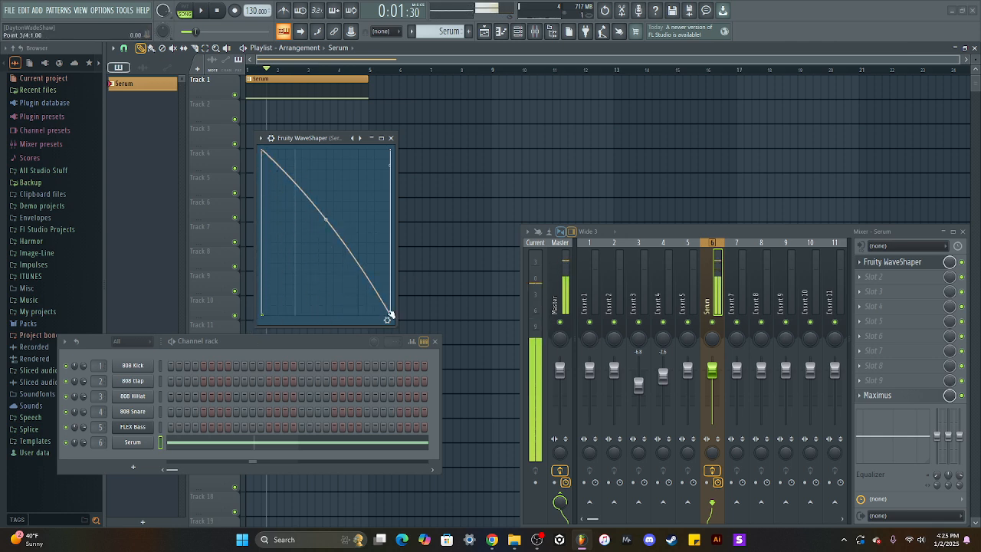
{"action": "left_click_drag", "start_coordinate": [389, 317], "coordinate": [382, 144]}
{"action": "left_click_drag", "start_coordinate": [264, 150], "coordinate": [359, 217]}
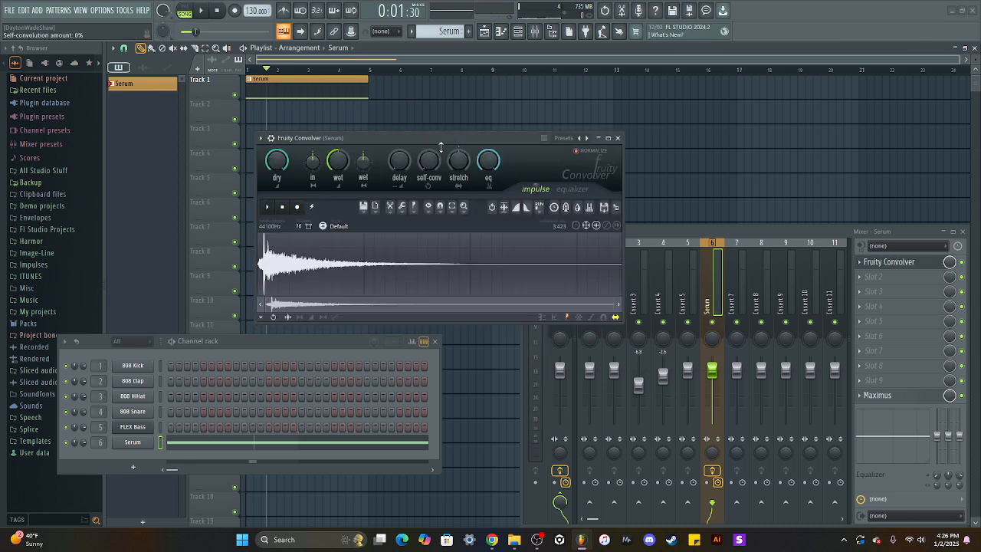
Move the Fruity Convolver window and review its impulse preset list without loading another preset.
{"action": "left_click_drag", "start_coordinate": [396, 138], "coordinate": [340, 134]}
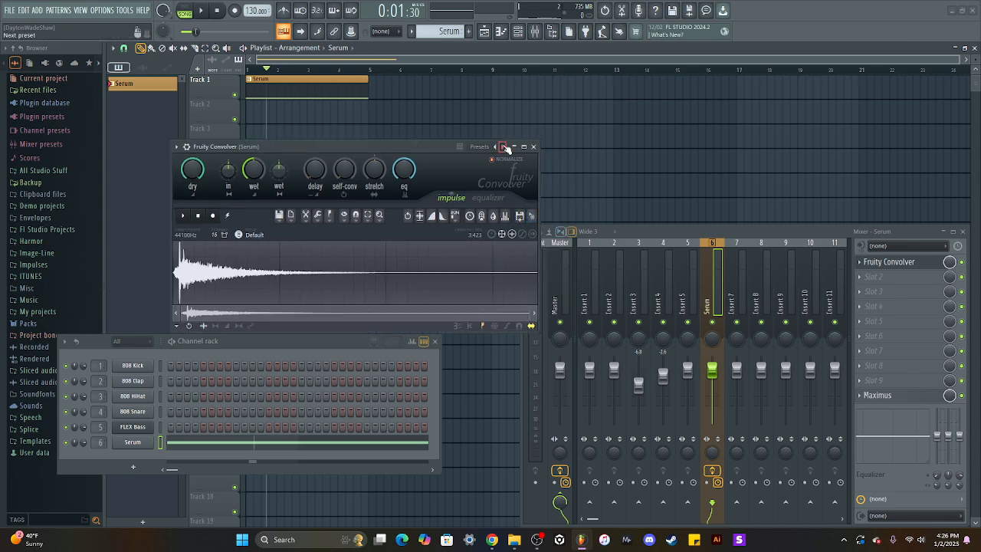
{"action": "left_click", "coordinate": [504, 146]}
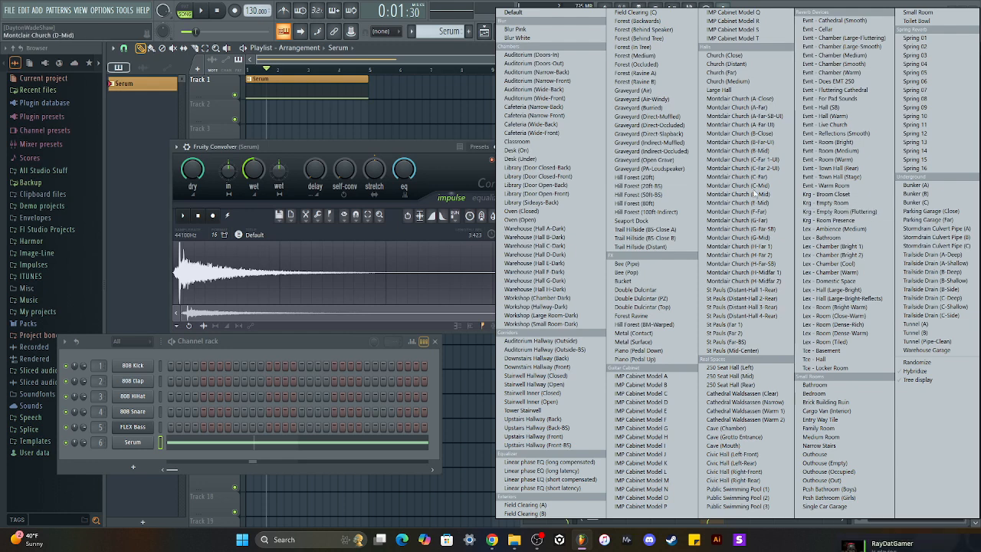
{"action": "left_click", "coordinate": [869, 215]}
Place Fruity Convolver's Default impulse as an audio clip on playlist Track 2 after the Serum clip, repositioning the plugin window as needed.
{"action": "left_click_drag", "start_coordinate": [434, 151], "coordinate": [386, 154]}
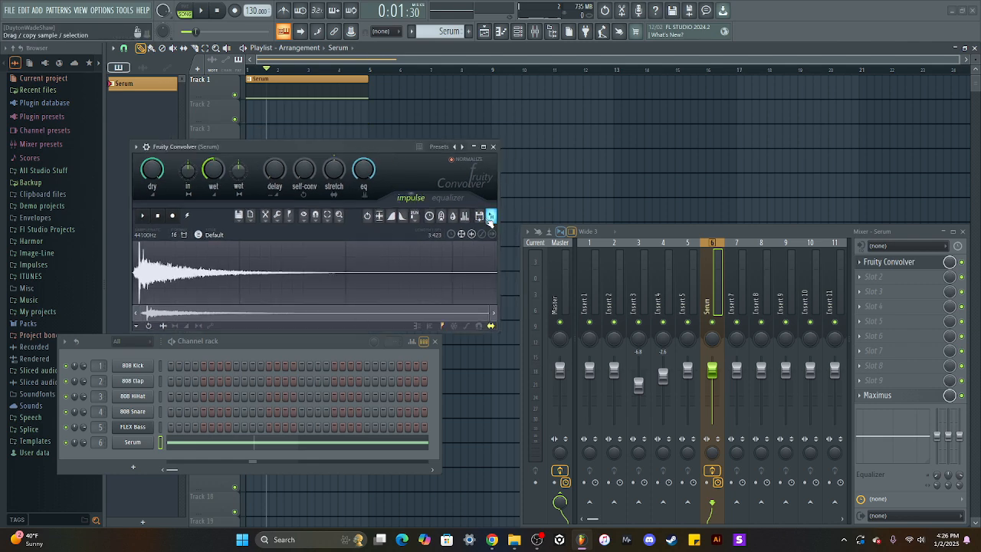
{"action": "left_click_drag", "start_coordinate": [491, 216], "coordinate": [395, 102]}
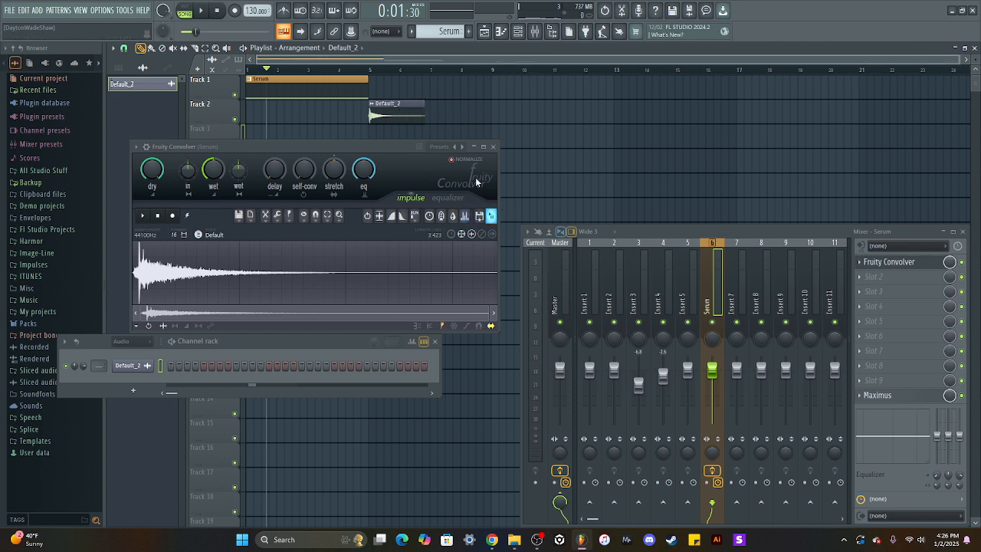
{"action": "mouse_move", "coordinate": [375, 146]}
{"action": "left_mouse_down"}
{"action": "mouse_move", "coordinate": [404, 154]}
{"action": "mouse_move", "coordinate": [385, 140]}
{"action": "left_mouse_up"}
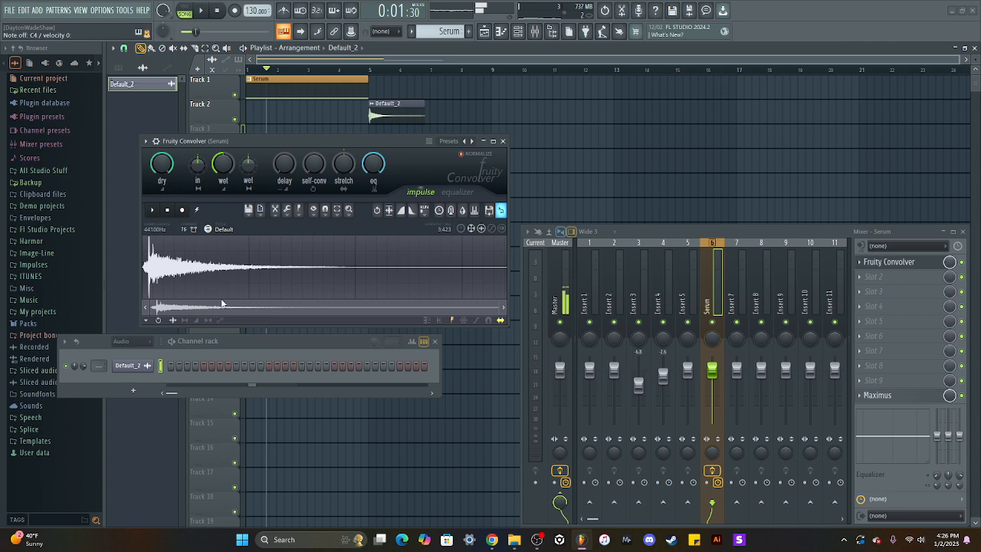
{"action": "left_click_drag", "start_coordinate": [291, 147], "coordinate": [276, 129]}
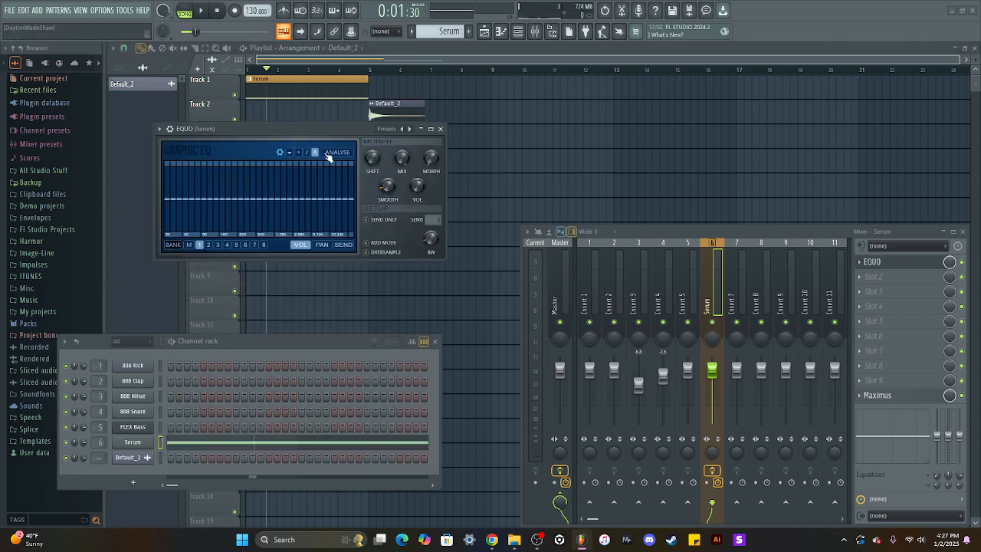
Move the EQUO window and draw a band volume curve in bank 1 with boosted low frequencies.
{"action": "left_click_drag", "start_coordinate": [307, 130], "coordinate": [319, 147]}
{"action": "left_click_drag", "start_coordinate": [179, 222], "coordinate": [287, 224]}
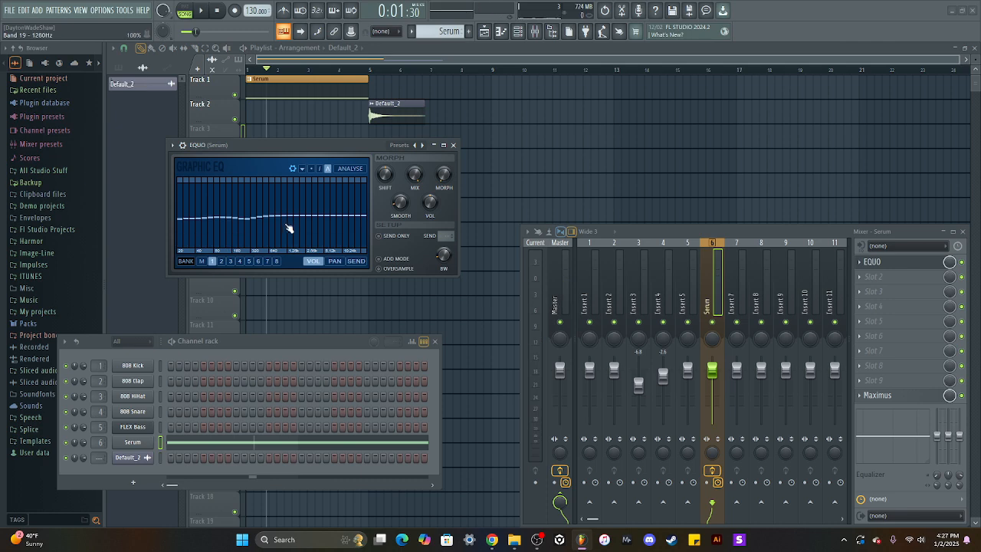
{"action": "mouse_move", "coordinate": [179, 222]}
{"action": "left_mouse_down"}
{"action": "mouse_move", "coordinate": [157, 255]}
{"action": "mouse_move", "coordinate": [288, 258]}
{"action": "mouse_move", "coordinate": [329, 237]}
{"action": "mouse_move", "coordinate": [317, 217]}
{"action": "mouse_move", "coordinate": [286, 273]}
{"action": "mouse_move", "coordinate": [204, 175]}
{"action": "mouse_move", "coordinate": [218, 190]}
{"action": "mouse_move", "coordinate": [208, 256]}
{"action": "mouse_move", "coordinate": [298, 261]}
{"action": "mouse_move", "coordinate": [341, 227]}
{"action": "mouse_move", "coordinate": [222, 223]}
{"action": "mouse_move", "coordinate": [195, 205]}
{"action": "mouse_move", "coordinate": [203, 184]}
{"action": "left_mouse_up"}
{"action": "left_click_drag", "start_coordinate": [238, 214], "coordinate": [243, 217]}
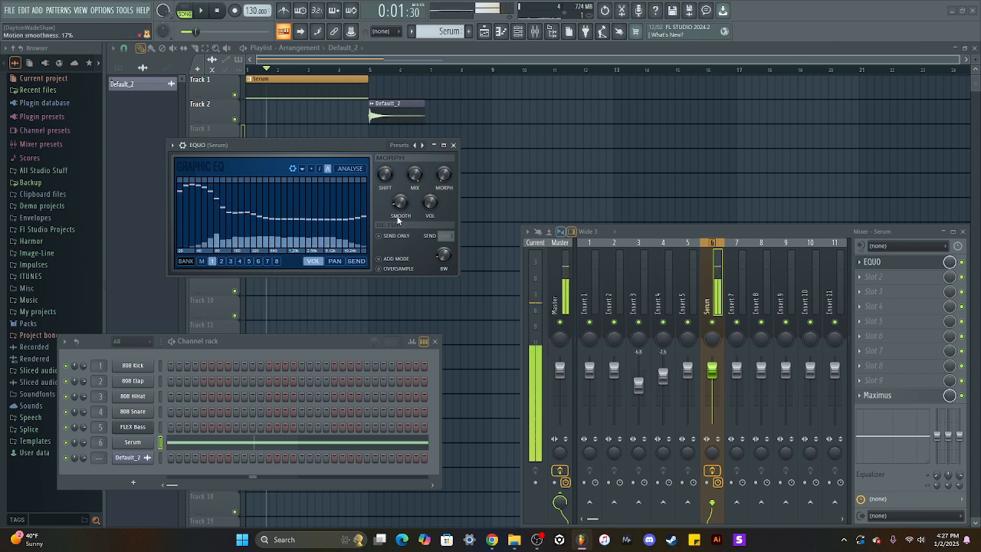
Adjust EQUO's band shift and motion smoothness, and redraw the low bands of bank 1.
{"action": "mouse_move", "coordinate": [385, 174]}
{"action": "left_mouse_down"}
{"action": "mouse_move", "coordinate": [385, 199]}
{"action": "mouse_move", "coordinate": [385, 170]}
{"action": "mouse_move", "coordinate": [413, 196]}
{"action": "mouse_move", "coordinate": [413, 173]}
{"action": "mouse_move", "coordinate": [399, 182]}
{"action": "left_mouse_up"}
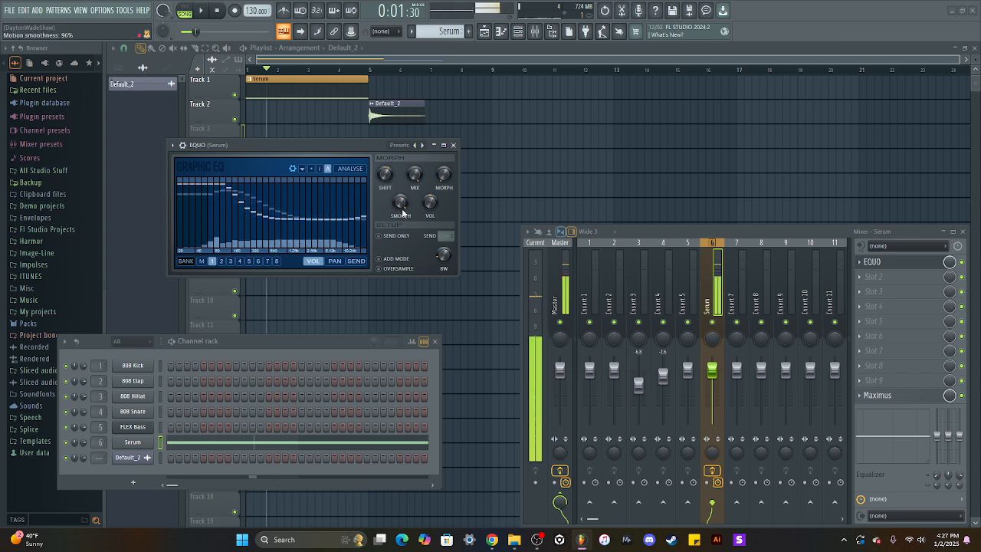
{"action": "left_click_drag", "start_coordinate": [402, 205], "coordinate": [402, 246]}
{"action": "mouse_move", "coordinate": [232, 217]}
{"action": "left_mouse_down"}
{"action": "mouse_move", "coordinate": [237, 230]}
{"action": "mouse_move", "coordinate": [239, 212]}
{"action": "mouse_move", "coordinate": [226, 220]}
{"action": "mouse_move", "coordinate": [200, 176]}
{"action": "mouse_move", "coordinate": [208, 171]}
{"action": "left_mouse_up"}
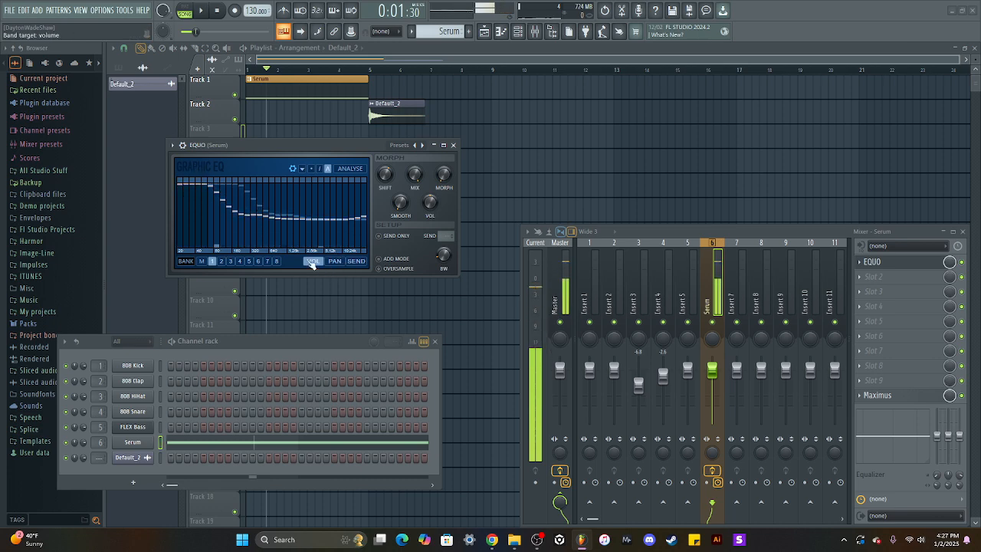
Switch EQUO to bank 2 and draw a different band volume curve with a dip in the upper mids.
{"action": "left_click", "coordinate": [221, 262]}
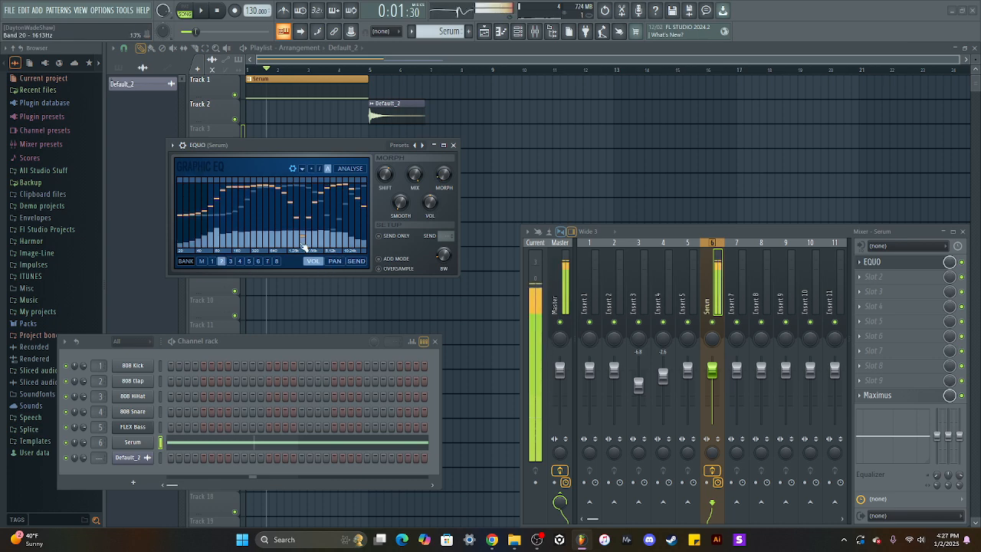
{"action": "mouse_move", "coordinate": [305, 246]}
{"action": "left_mouse_down"}
{"action": "mouse_move", "coordinate": [252, 221]}
{"action": "mouse_move", "coordinate": [329, 208]}
{"action": "mouse_move", "coordinate": [250, 173]}
{"action": "mouse_move", "coordinate": [290, 232]}
{"action": "left_mouse_up"}
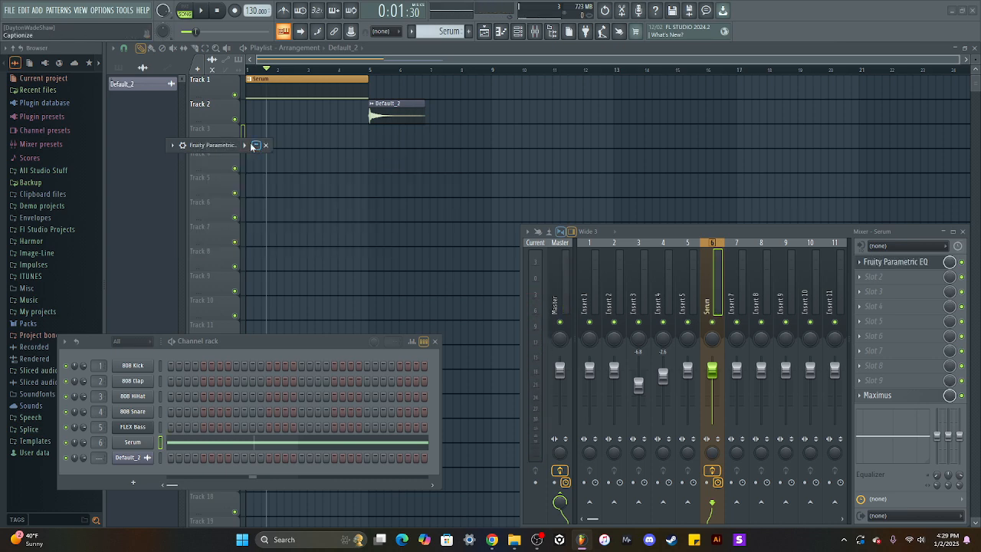
Expand and reposition Fruity Parametric EQ, and demonstrate changes to the levels and frequencies of its lower five bands.
{"action": "left_click", "coordinate": [255, 145]}
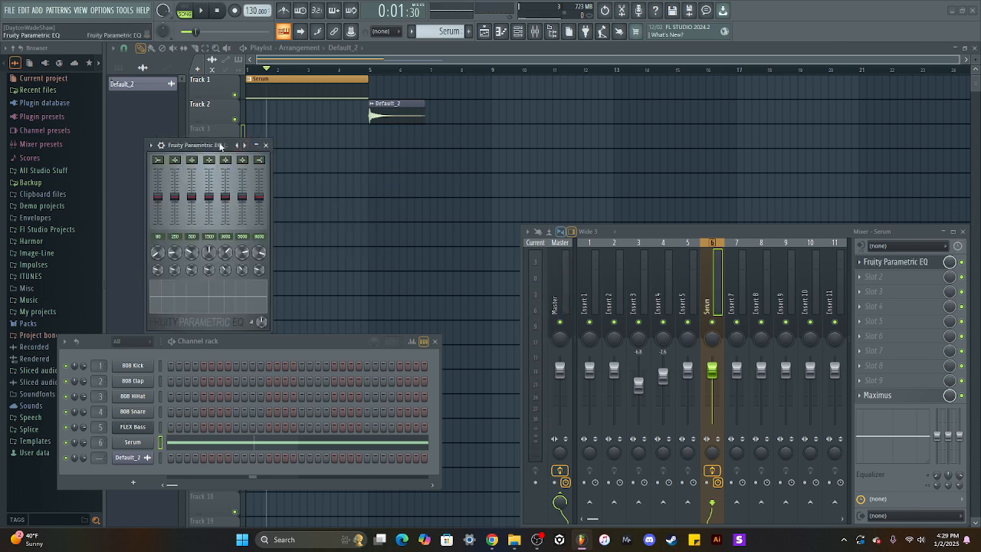
{"action": "left_click_drag", "start_coordinate": [220, 146], "coordinate": [325, 144]}
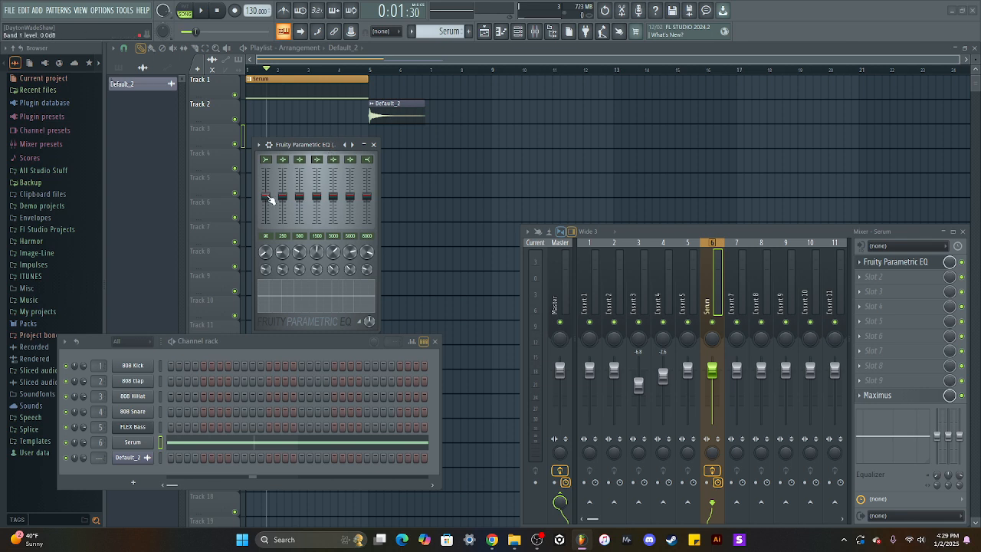
{"action": "left_click_drag", "start_coordinate": [266, 196], "coordinate": [315, 176]}
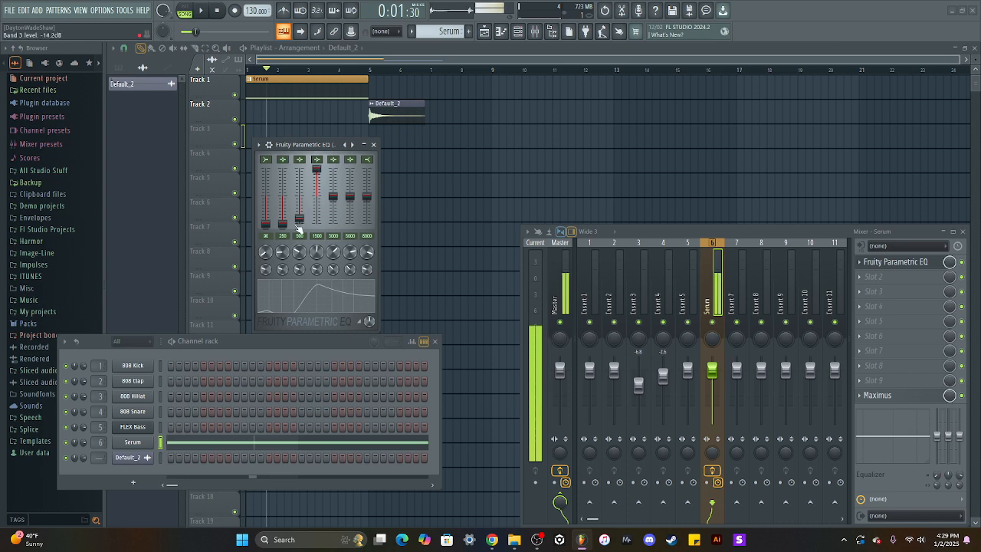
{"action": "left_click_drag", "start_coordinate": [299, 219], "coordinate": [282, 195]}
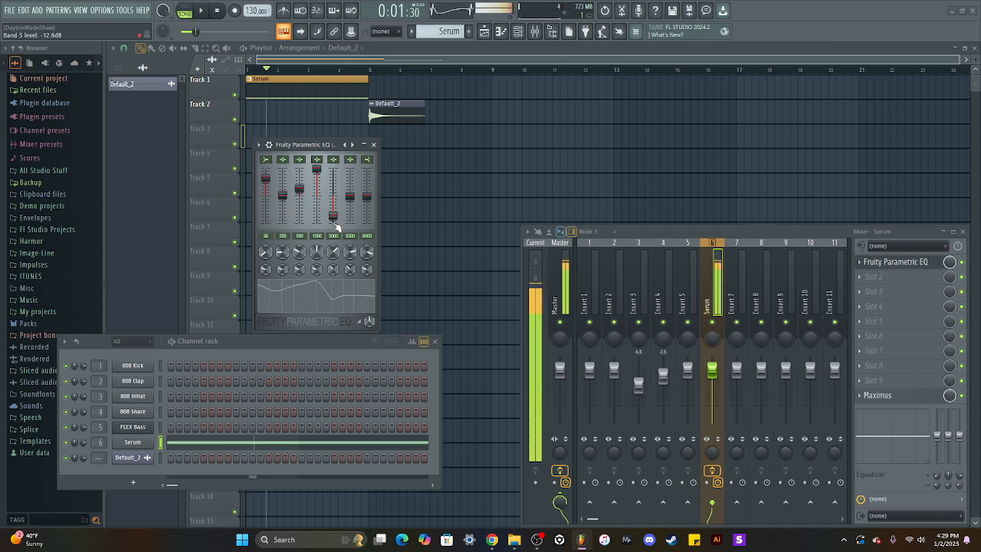
{"action": "left_click_drag", "start_coordinate": [333, 251], "coordinate": [265, 239]}
{"action": "left_click_drag", "start_coordinate": [265, 251], "coordinate": [265, 255]}
Replace Fruity Parametric EQ with Fruity Parametric EQ 2 on the Serum mixer track and reposition its window.
{"action": "left_click", "coordinate": [859, 262]}
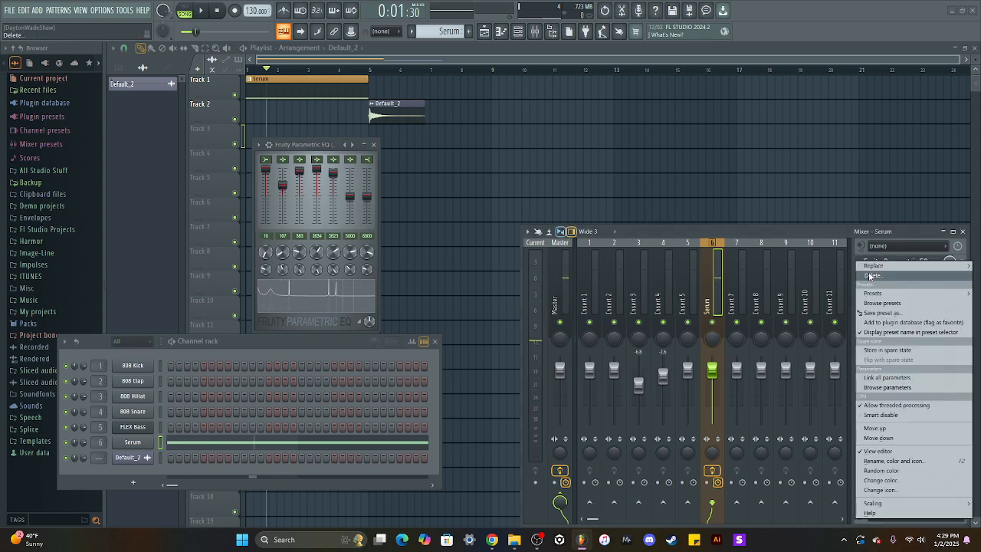
{"action": "mouse_move", "coordinate": [873, 266]}
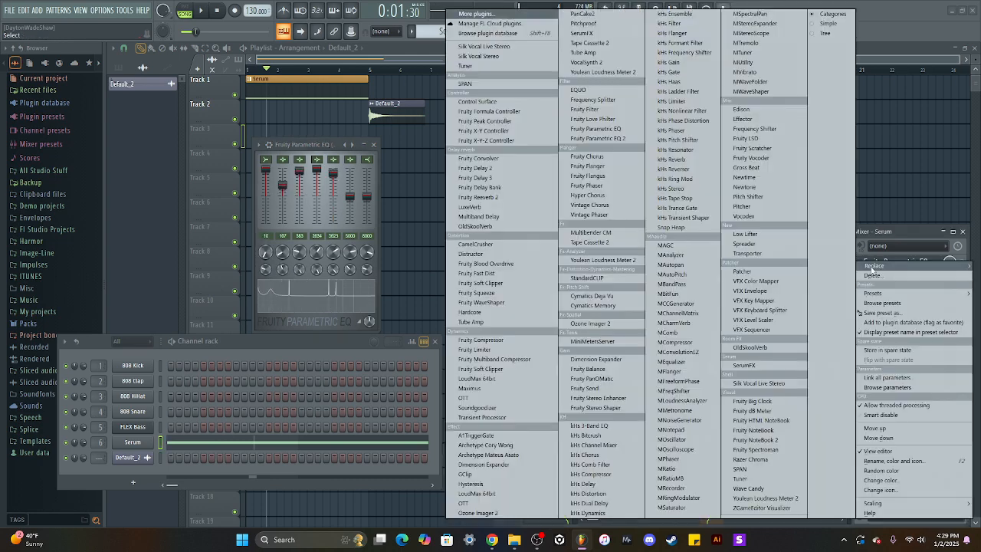
{"action": "left_click", "coordinate": [592, 141]}
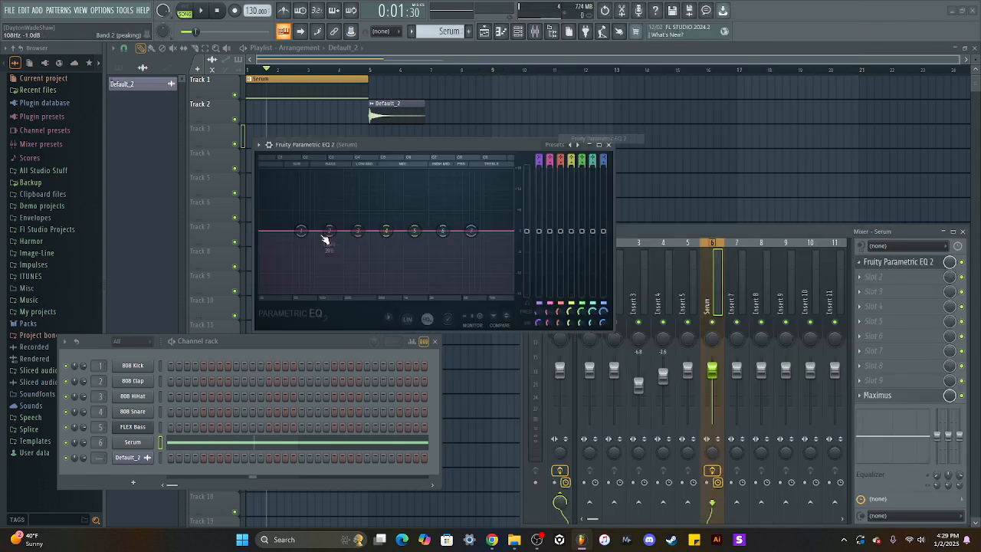
{"action": "left_click_drag", "start_coordinate": [368, 139], "coordinate": [338, 139]}
Sweep band 1 up to about 2542 Hz and 7.3 dB, reset it, and boost and adjust band 3.
{"action": "left_click_drag", "start_coordinate": [271, 230], "coordinate": [408, 206]}
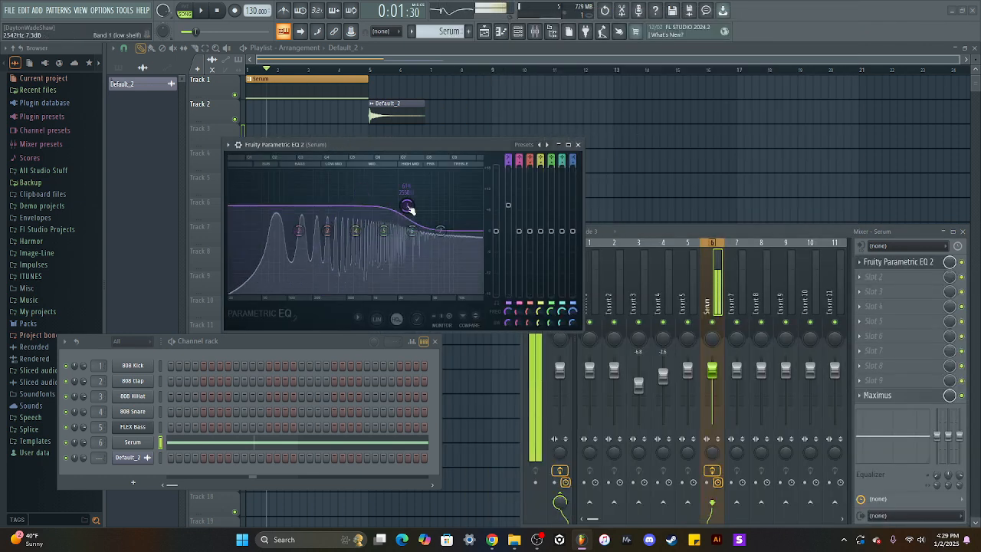
{"action": "right_click", "coordinate": [408, 208]}
{"action": "left_click", "coordinate": [425, 221]}
{"action": "left_click_drag", "start_coordinate": [327, 230], "coordinate": [346, 197]}
{"action": "scroll", "coordinate": [353, 197], "scroll_direction": "up", "scroll_amount": 10}
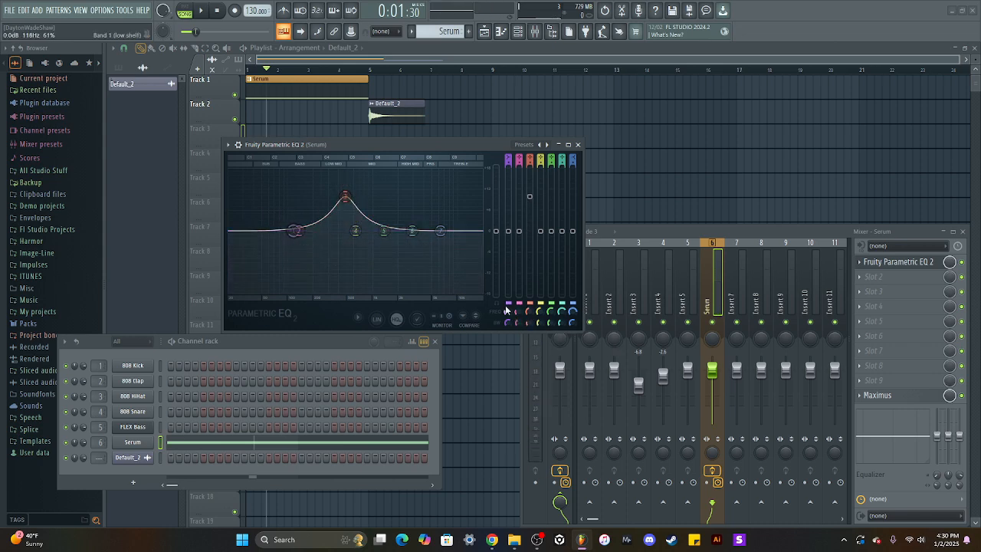
{"action": "left_click_drag", "start_coordinate": [529, 312], "coordinate": [529, 261]}
Load the equalizer preset "40Hz + 18kHz cut", and switch to the "30Hz + 18kHz cut" preset.
{"action": "right_click", "coordinate": [540, 144]}
{"action": "left_click", "coordinate": [593, 177]}
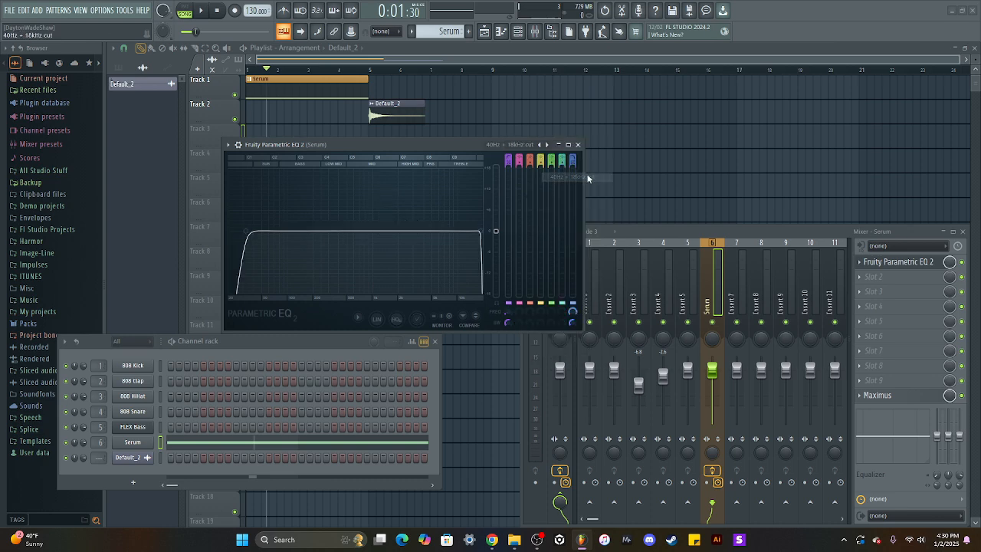
{"action": "right_click", "coordinate": [553, 151]}
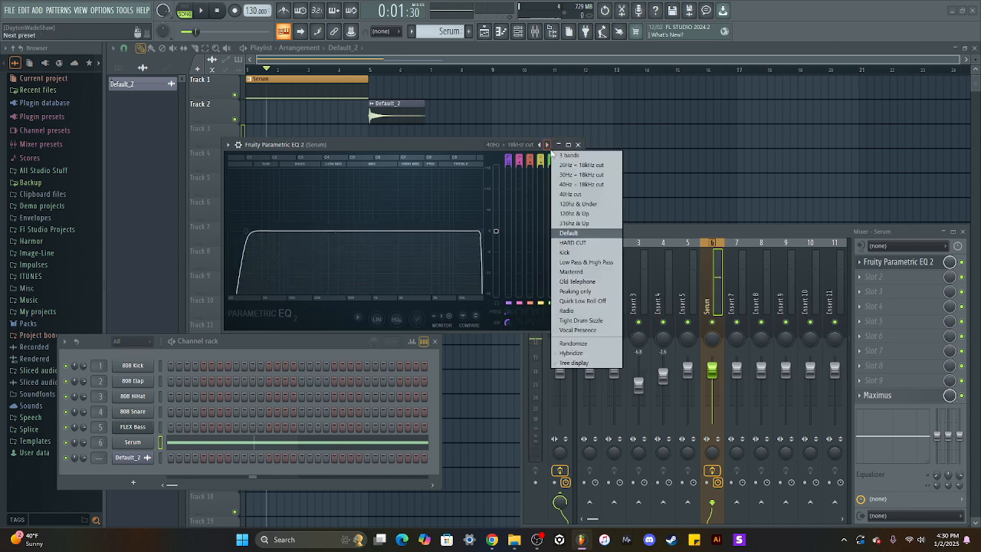
{"action": "left_click", "coordinate": [600, 175]}
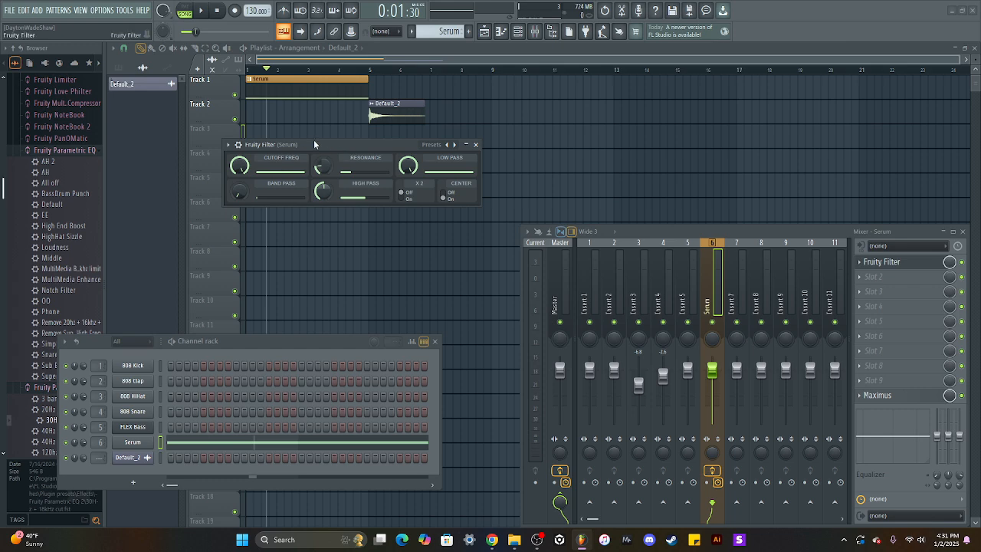
Reposition Fruity Filter and demonstrate its cutoff frequency, resonance and low pass controls.
{"action": "left_click_drag", "start_coordinate": [314, 144], "coordinate": [301, 161]}
{"action": "mouse_move", "coordinate": [228, 186]}
{"action": "left_mouse_down"}
{"action": "mouse_move", "coordinate": [228, 211]}
{"action": "mouse_move", "coordinate": [229, 181]}
{"action": "left_mouse_up"}
{"action": "left_click_drag", "start_coordinate": [309, 190], "coordinate": [308, 184]}
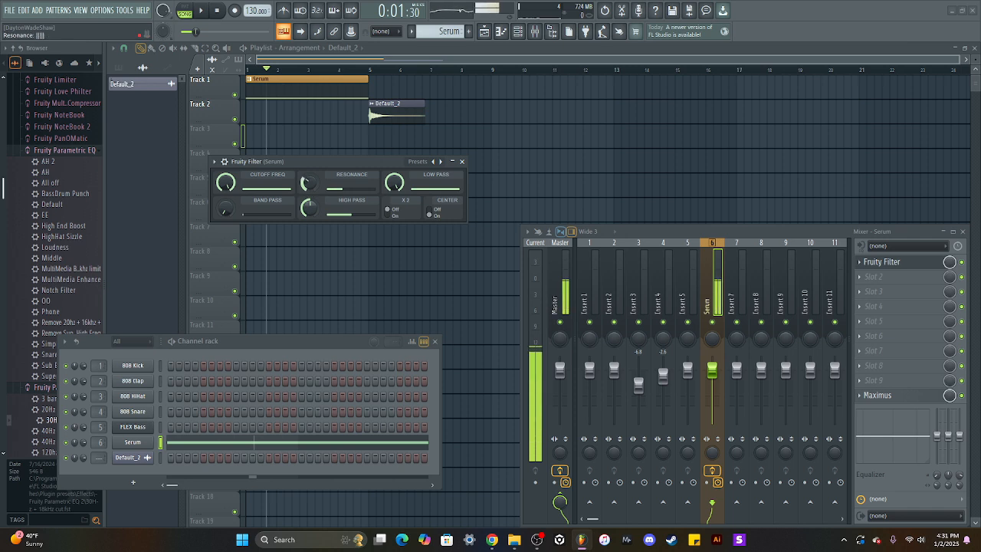
{"action": "mouse_move", "coordinate": [393, 182]}
{"action": "left_mouse_down"}
{"action": "mouse_move", "coordinate": [394, 193]}
{"action": "mouse_move", "coordinate": [394, 176]}
{"action": "left_mouse_up"}
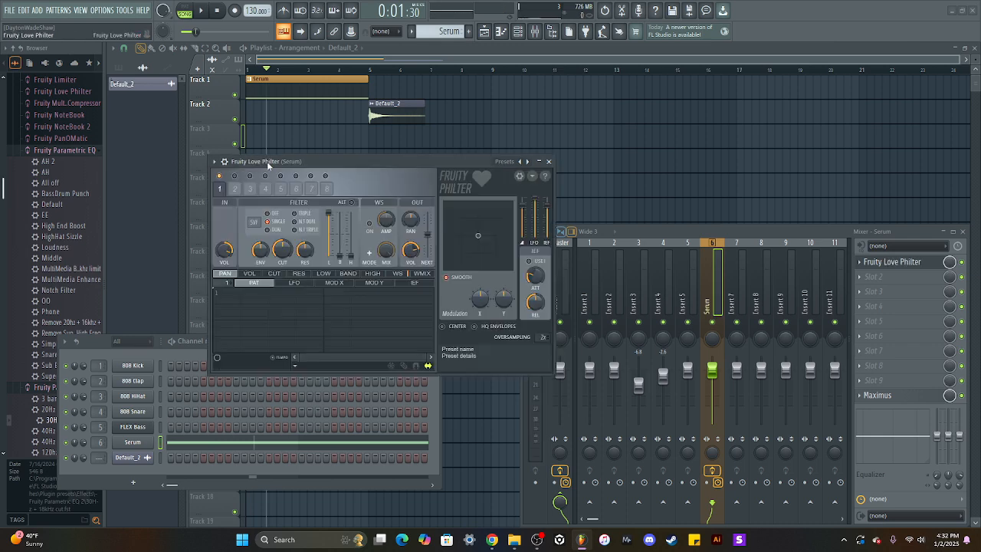
Move the Fruity Love Philter window clear of the channel rack and select the Serum channel.
{"action": "left_click_drag", "start_coordinate": [329, 162], "coordinate": [340, 112]}
{"action": "left_click", "coordinate": [163, 443]}
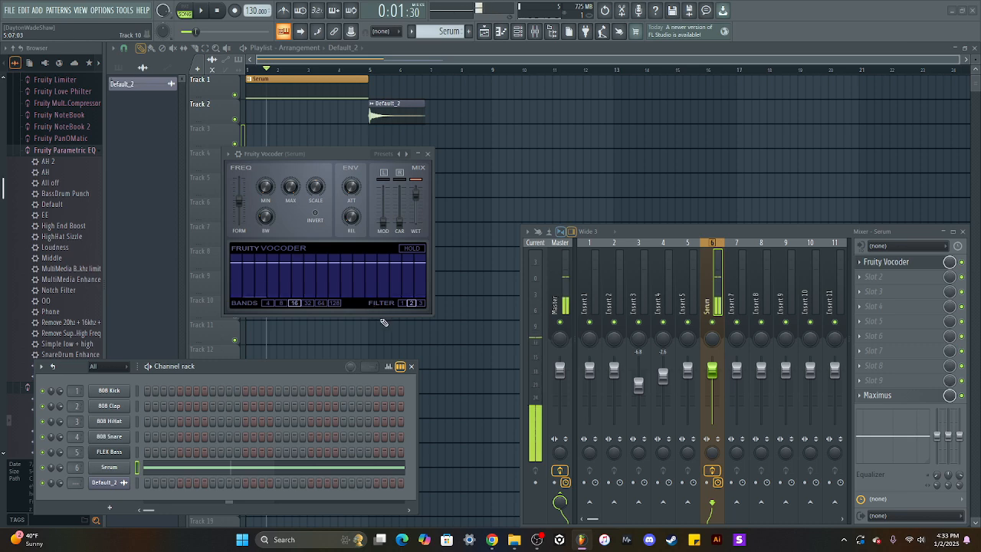
Move the Fruity Vocoder window and demonstrate its formant, bandwidth and minimum frequency controls.
{"action": "left_click_drag", "start_coordinate": [328, 157], "coordinate": [359, 147]}
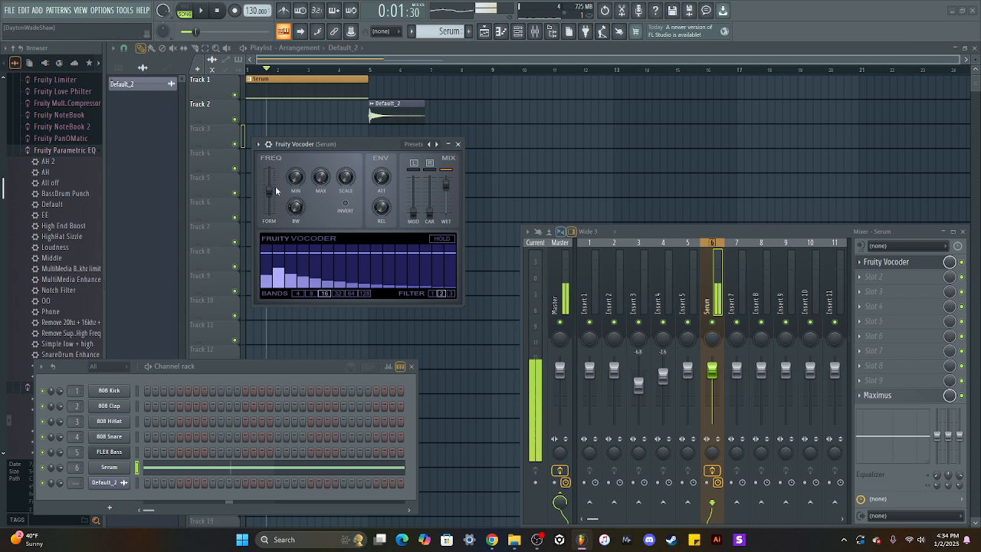
{"action": "left_click_drag", "start_coordinate": [271, 190], "coordinate": [296, 212]}
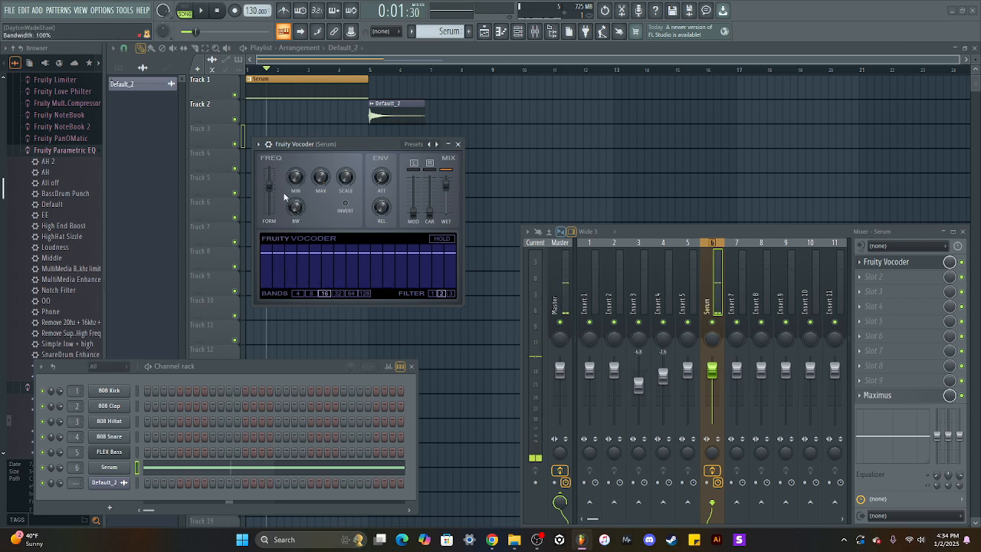
{"action": "left_click_drag", "start_coordinate": [296, 178], "coordinate": [297, 181]}
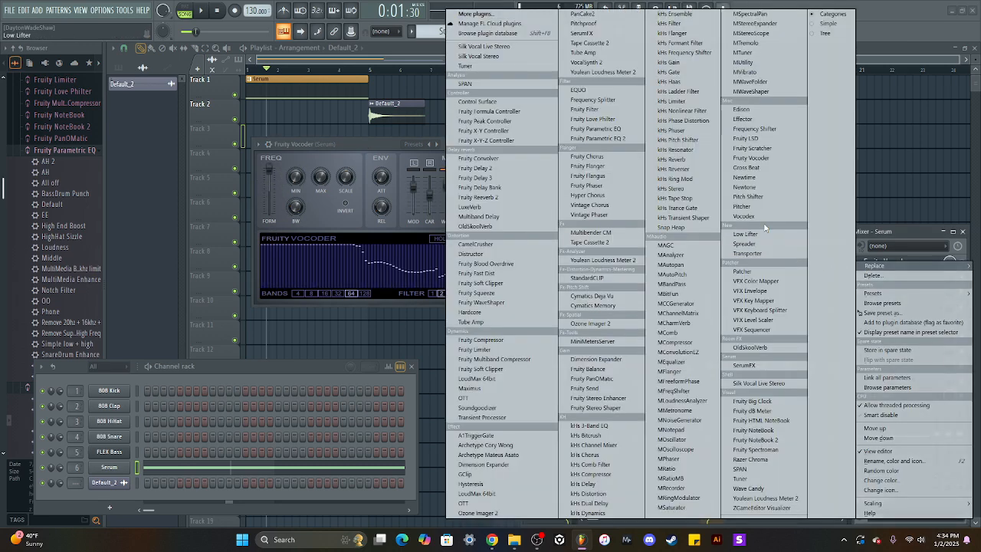
Replace Fruity Vocoder with Vocodex, reposition it, and raise its SG slider and bandwidth.
{"action": "left_click", "coordinate": [686, 216]}
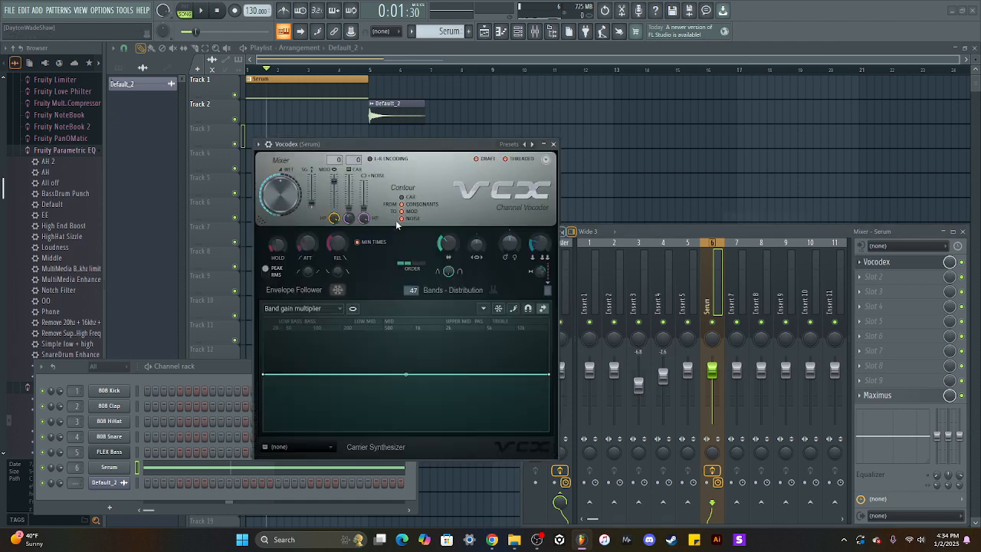
{"action": "left_click_drag", "start_coordinate": [399, 147], "coordinate": [315, 102]}
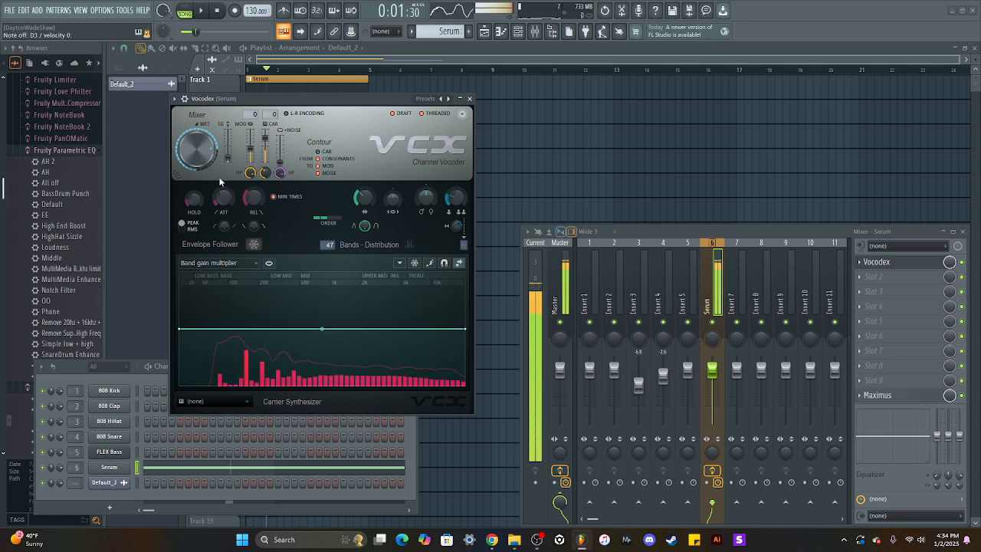
{"action": "left_click_drag", "start_coordinate": [228, 158], "coordinate": [228, 135]}
{"action": "mouse_move", "coordinate": [364, 199]}
{"action": "left_mouse_down"}
{"action": "mouse_move", "coordinate": [364, 165]}
{"action": "mouse_move", "coordinate": [356, 202]}
{"action": "left_mouse_up"}
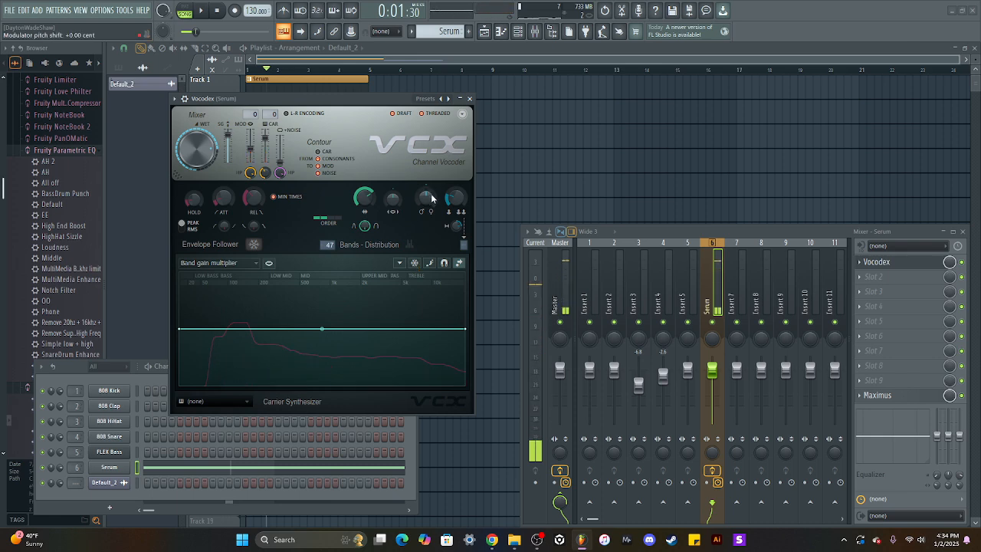
Raise Vocodex's unison amount and modulator pitch shift, and sweep the wet level down and back up.
{"action": "left_click_drag", "start_coordinate": [456, 197], "coordinate": [456, 167]}
{"action": "mouse_move", "coordinate": [426, 197]}
{"action": "left_mouse_down"}
{"action": "mouse_move", "coordinate": [426, 176]}
{"action": "mouse_move", "coordinate": [426, 186]}
{"action": "left_mouse_up"}
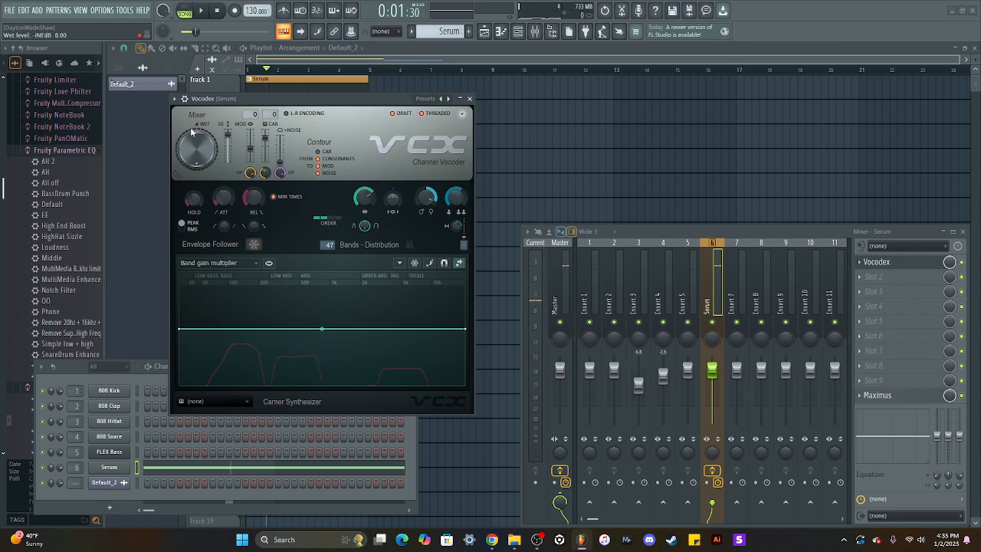
{"action": "left_click_drag", "start_coordinate": [191, 132], "coordinate": [192, 115]}
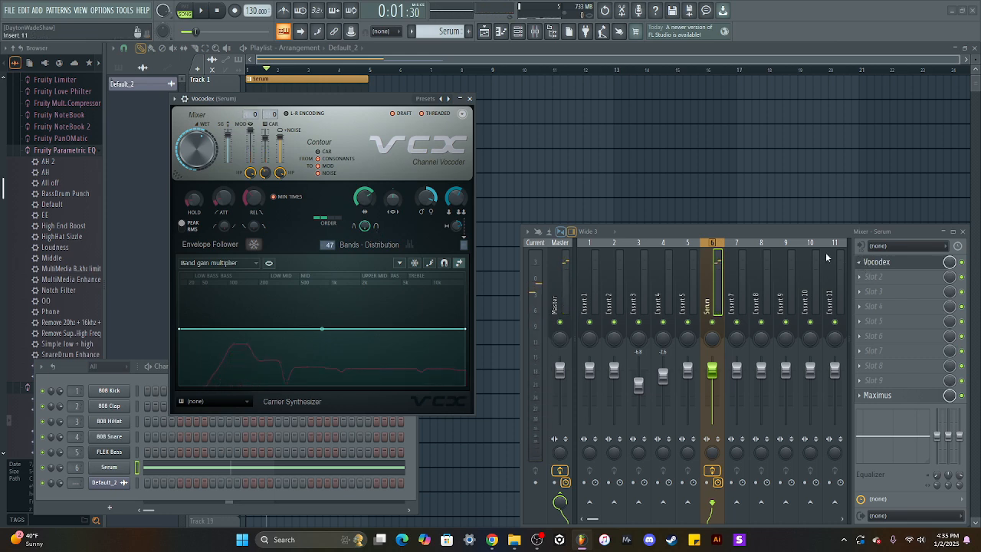
Select the Default_2 channel, load the BA Dinosaur preset in Serum, and play the song from the start.
{"action": "left_click", "coordinate": [140, 484]}
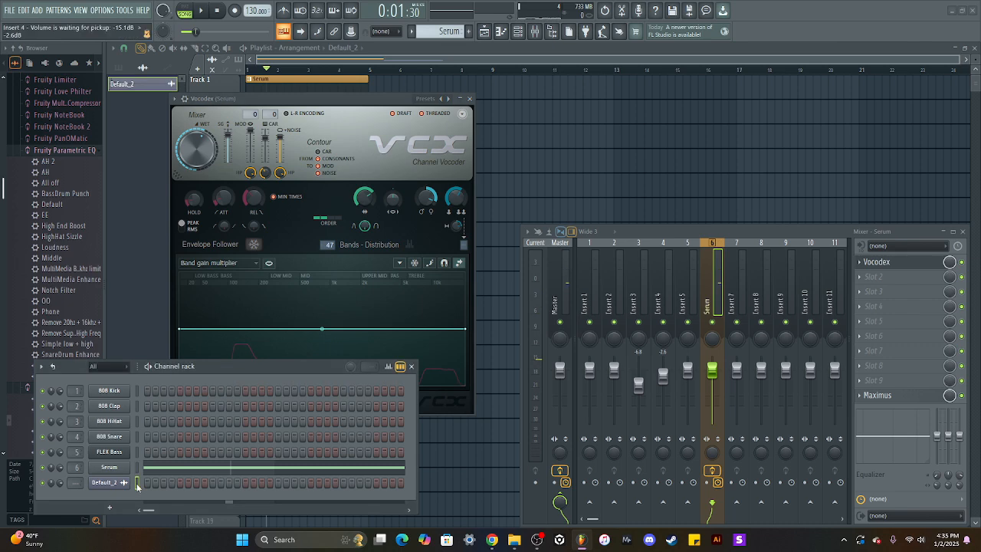
{"action": "key", "text": "space"}
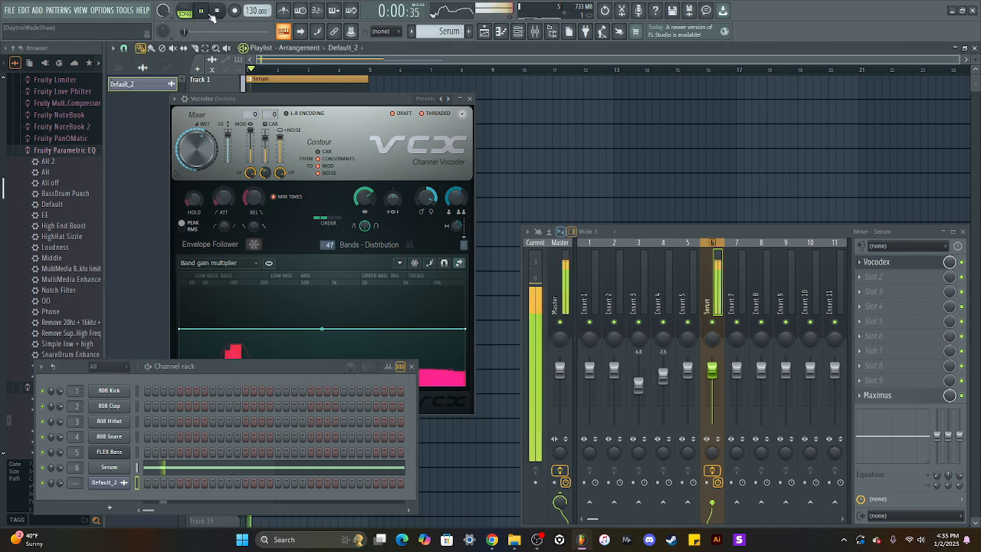
{"action": "left_click", "coordinate": [113, 468]}
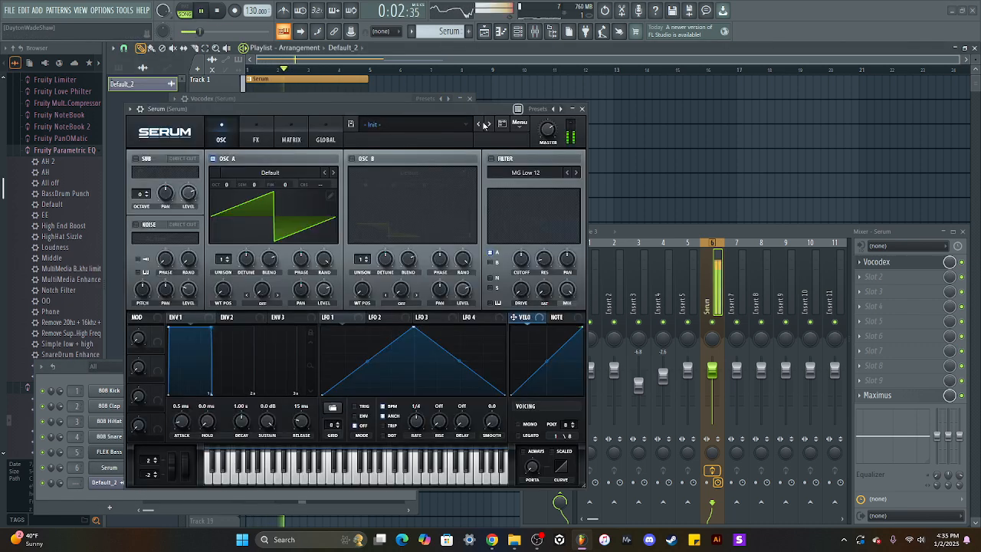
{"action": "left_click", "coordinate": [499, 285]}
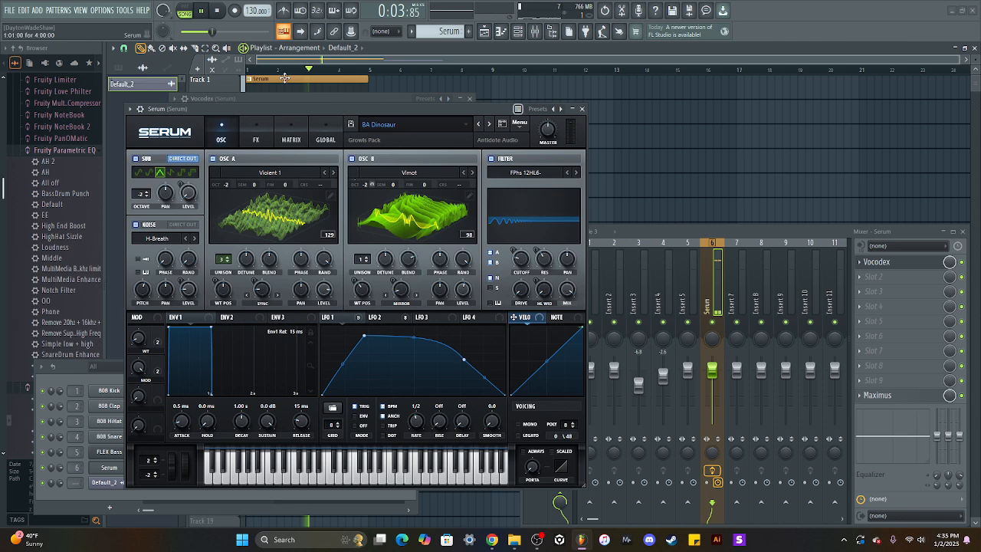
{"action": "key", "text": "space"}
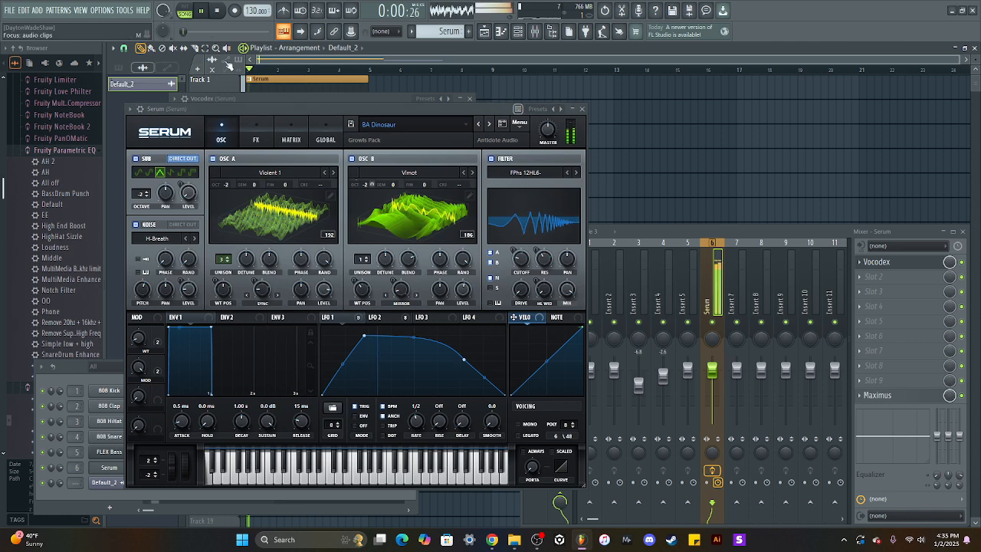
Bring Vocodex back to the front and adjust the control beneath its bandwidth knob during playback.
{"action": "left_click", "coordinate": [900, 266]}
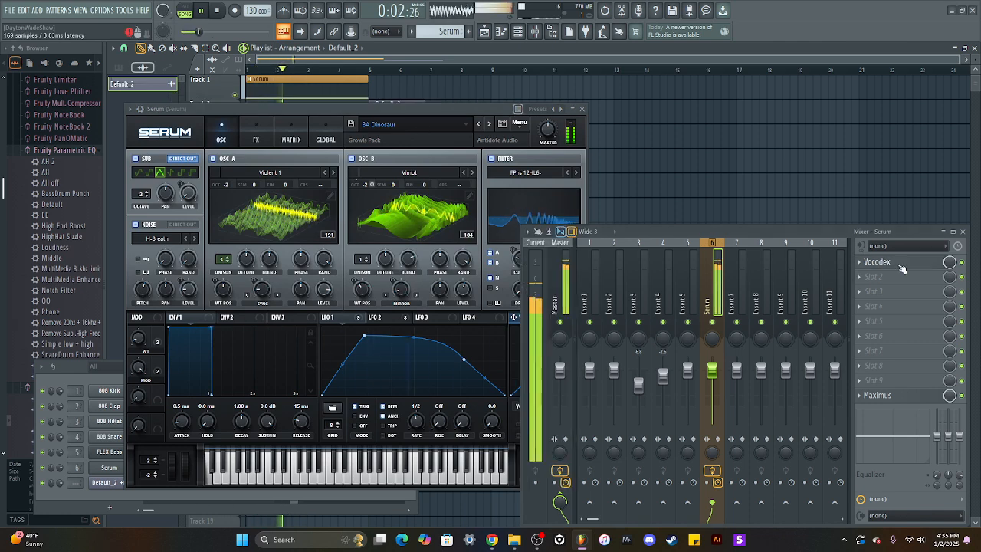
{"action": "left_click", "coordinate": [900, 266]}
{"action": "left_click", "coordinate": [902, 267]}
{"action": "left_click", "coordinate": [901, 267]}
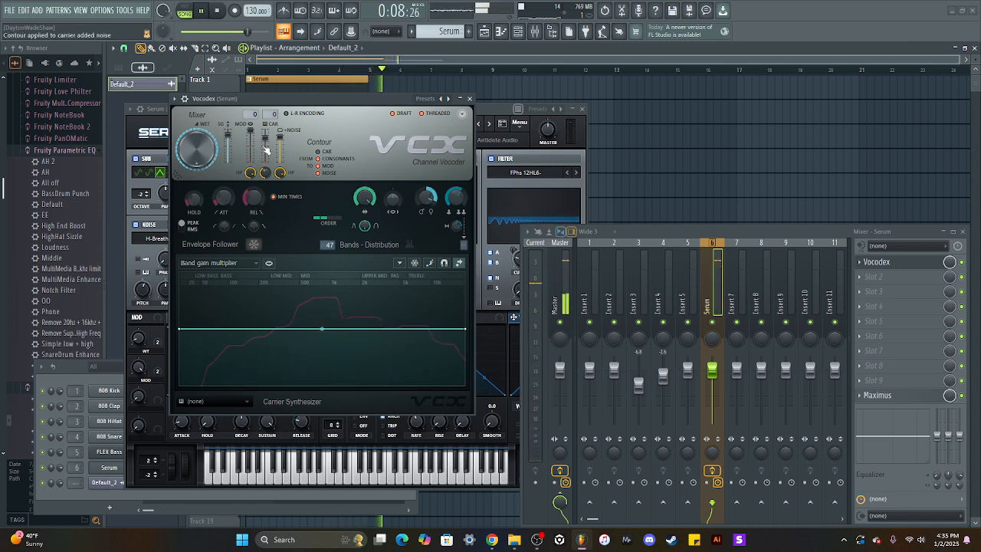
{"action": "left_click_drag", "start_coordinate": [365, 218], "coordinate": [352, 232]}
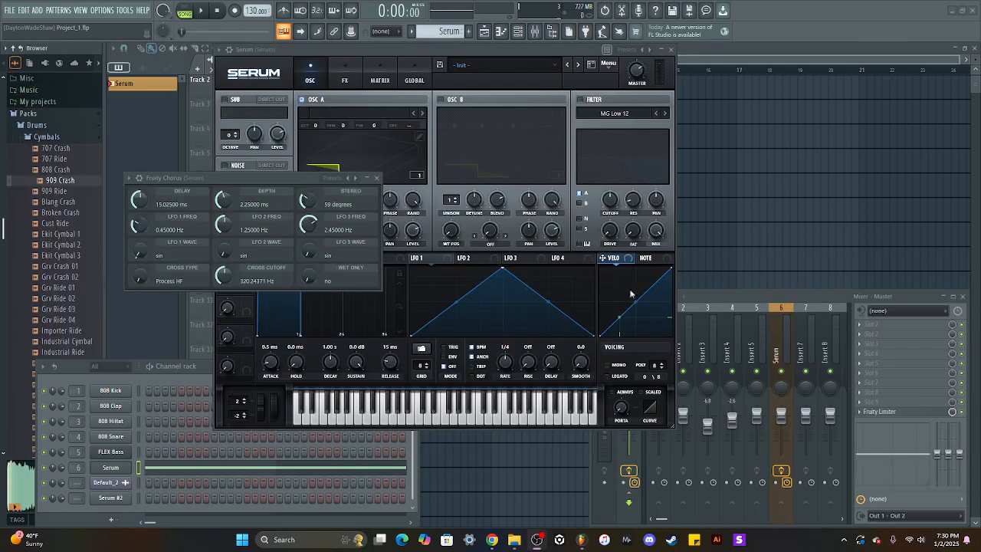
Close Serum, move the Fruity Chorus window, and delete the Default_2 clip from playlist Track 2.
{"action": "left_click", "coordinate": [672, 50]}
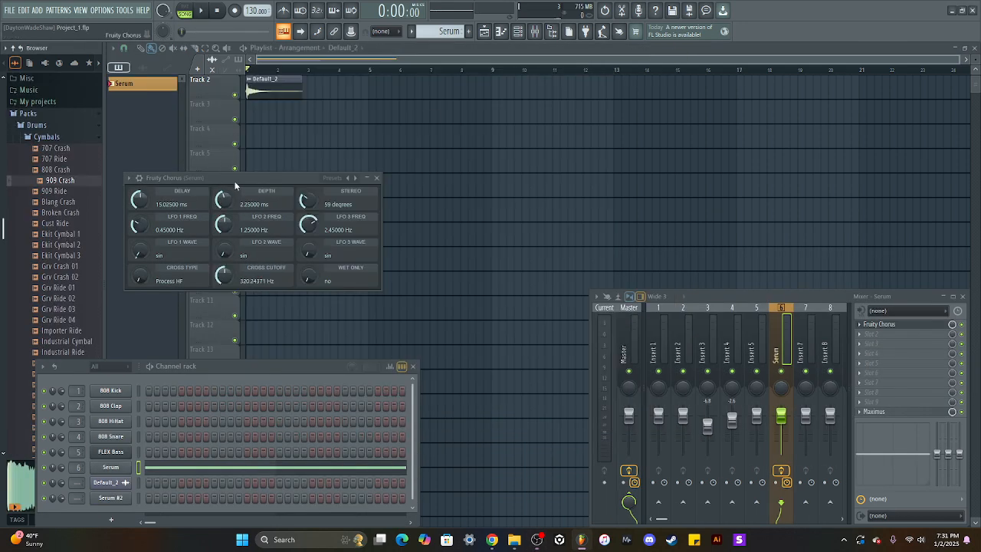
{"action": "left_click_drag", "start_coordinate": [235, 185], "coordinate": [255, 169]}
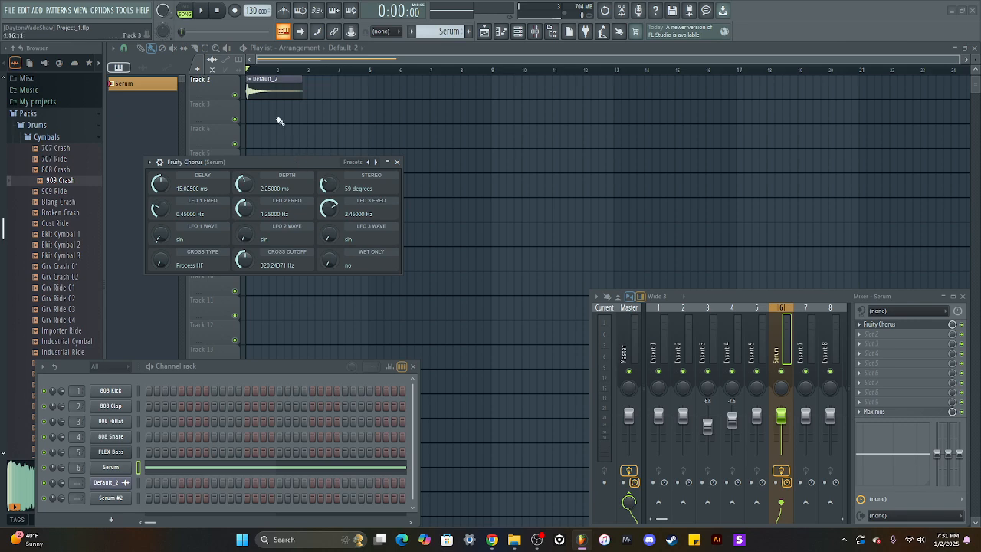
{"action": "right_click", "coordinate": [269, 93]}
{"action": "right_click", "coordinate": [247, 109]}
{"action": "left_click", "coordinate": [263, 125]}
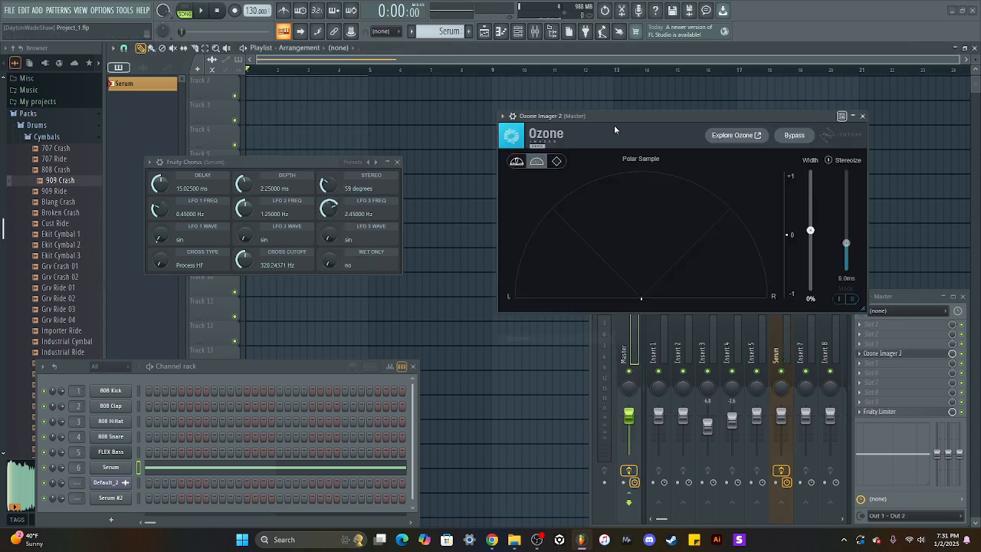
Arrange the Ozone Imager 2 and Fruity Chorus windows side by side above the channel rack and mixer.
{"action": "left_click_drag", "start_coordinate": [612, 119], "coordinate": [539, 120]}
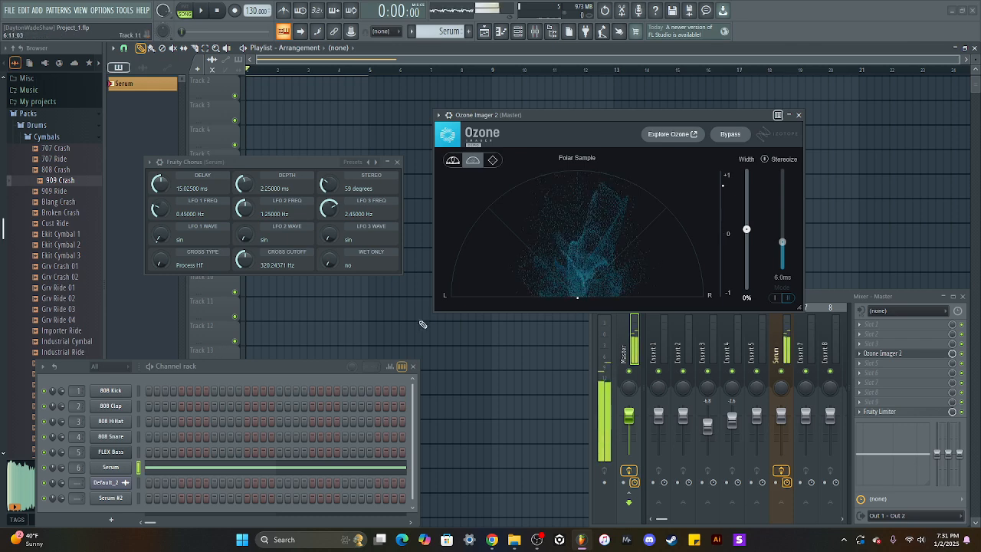
{"action": "left_click_drag", "start_coordinate": [226, 161], "coordinate": [186, 168]}
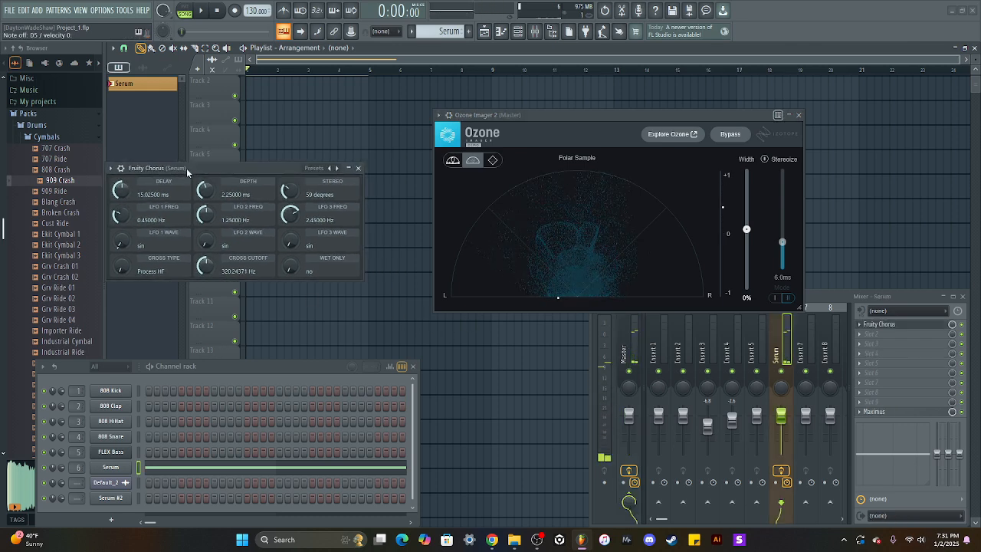
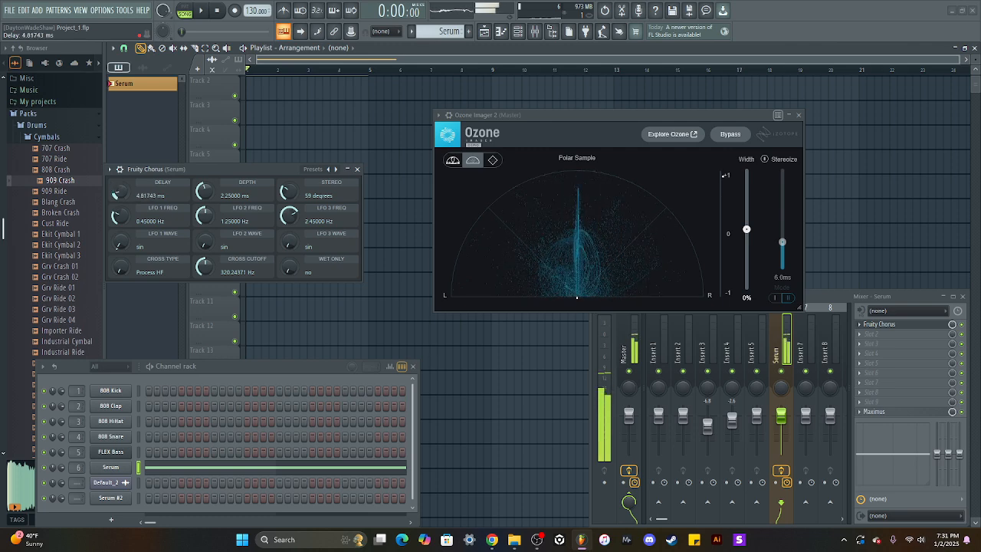
Set Fruity Chorus to 4.3 ms depth and 75 degrees stereo, with sin^3 as the LFO 1 wave.
{"action": "left_click_drag", "start_coordinate": [205, 191], "coordinate": [205, 183]}
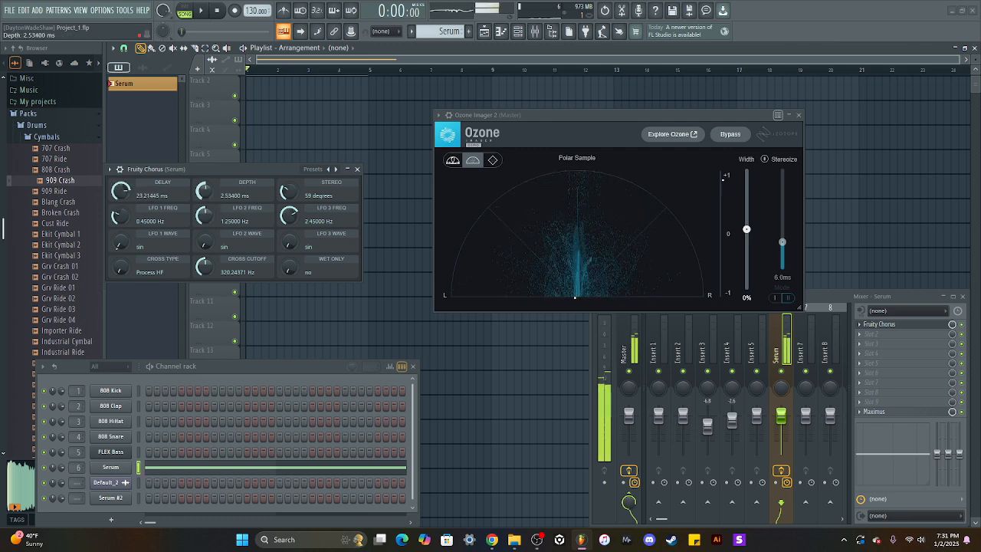
{"action": "left_click_drag", "start_coordinate": [289, 192], "coordinate": [289, 177]}
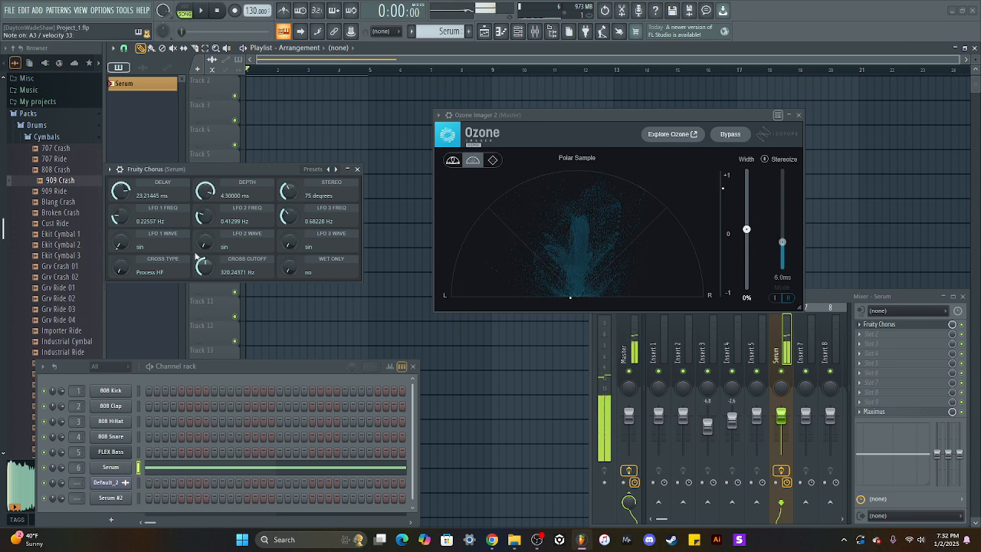
{"action": "left_click_drag", "start_coordinate": [121, 245], "coordinate": [121, 237]}
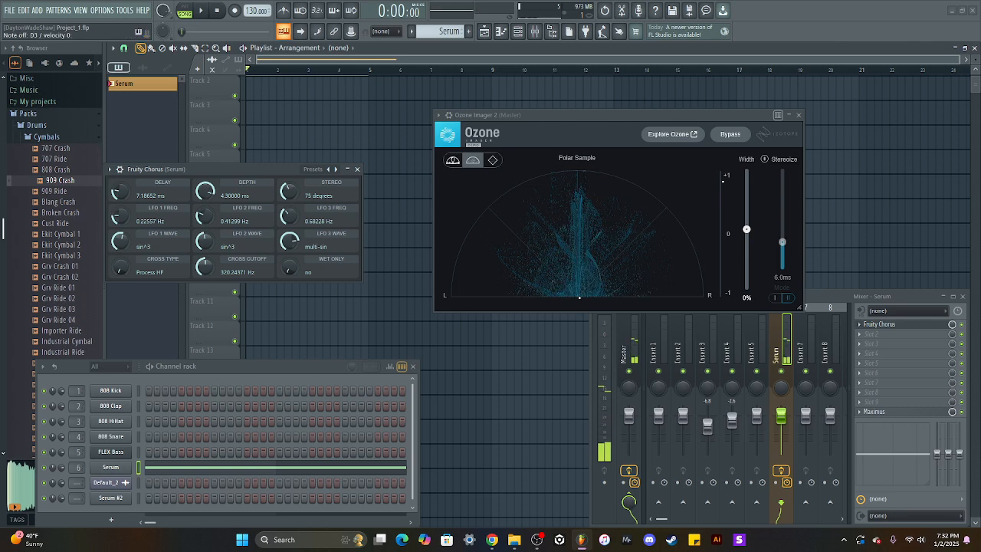
Swap Fruity Chorus for Fruity Phaser and set max depth to 0.995, dry-wet to 65%, output gain to about 4.74 dB and sweep frequency to 0.2838 Hz.
{"action": "left_click_drag", "start_coordinate": [230, 174], "coordinate": [242, 182]}
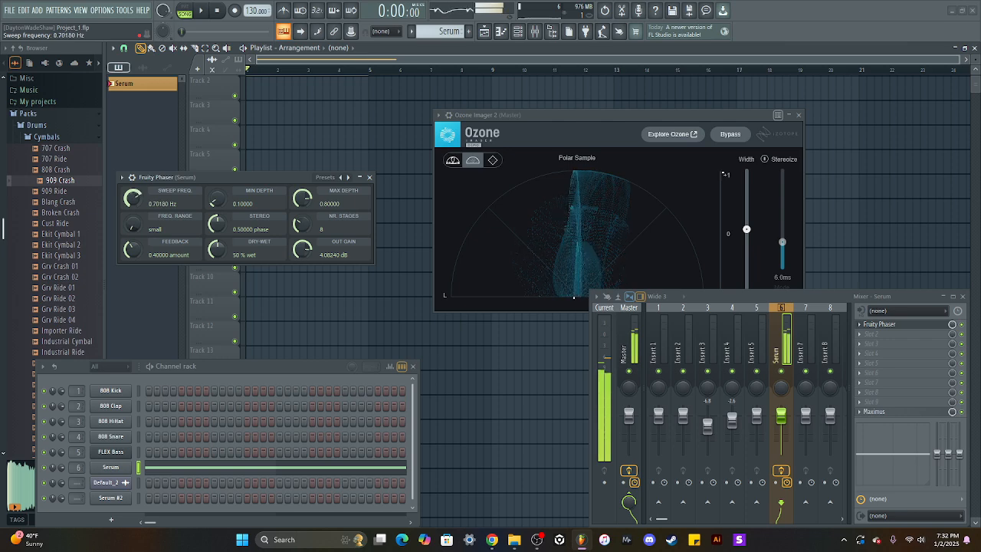
{"action": "left_click_drag", "start_coordinate": [133, 198], "coordinate": [111, 205]}
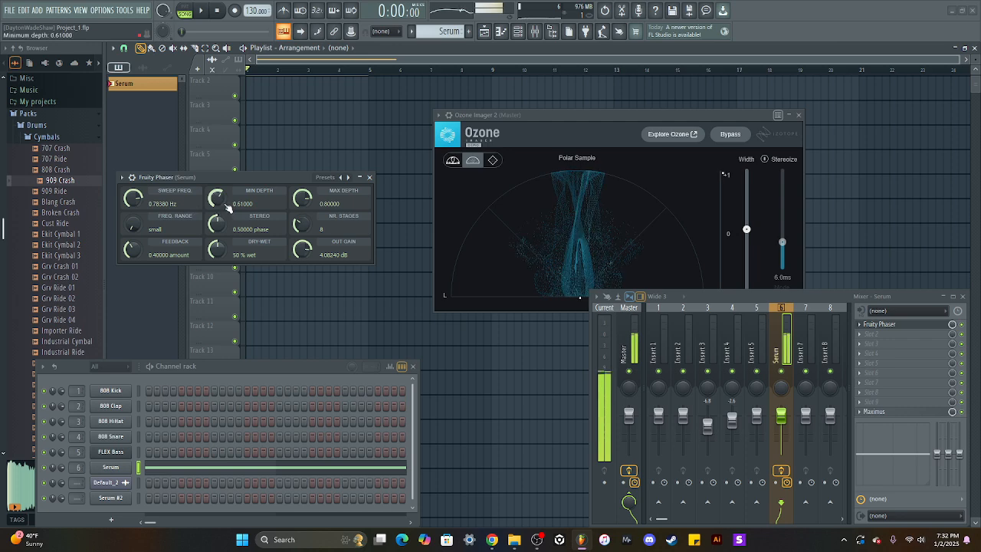
{"action": "mouse_move", "coordinate": [302, 199]}
{"action": "left_mouse_down"}
{"action": "mouse_move", "coordinate": [303, 211]}
{"action": "mouse_move", "coordinate": [302, 198]}
{"action": "left_mouse_up"}
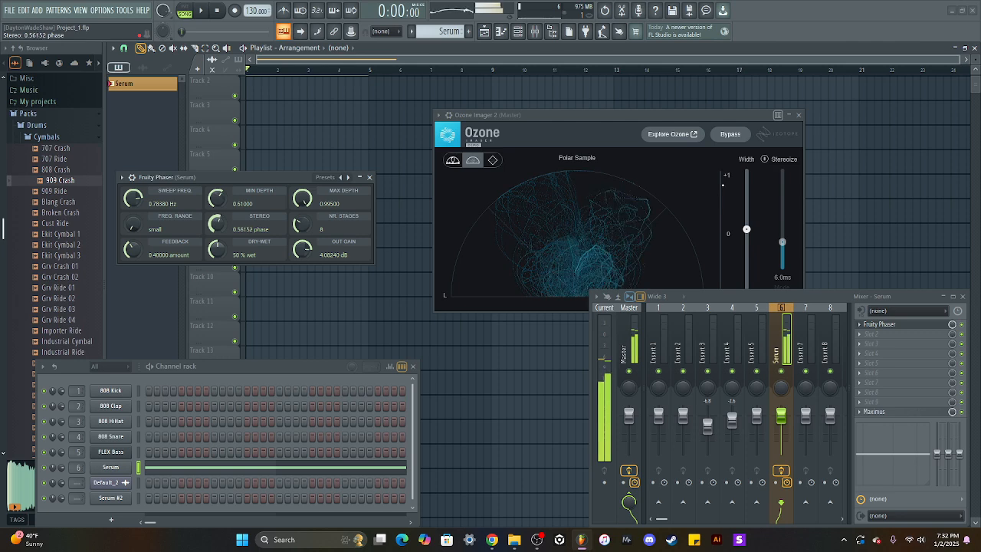
{"action": "mouse_move", "coordinate": [217, 248]}
{"action": "left_mouse_down"}
{"action": "mouse_move", "coordinate": [217, 258]}
{"action": "mouse_move", "coordinate": [217, 238]}
{"action": "left_mouse_up"}
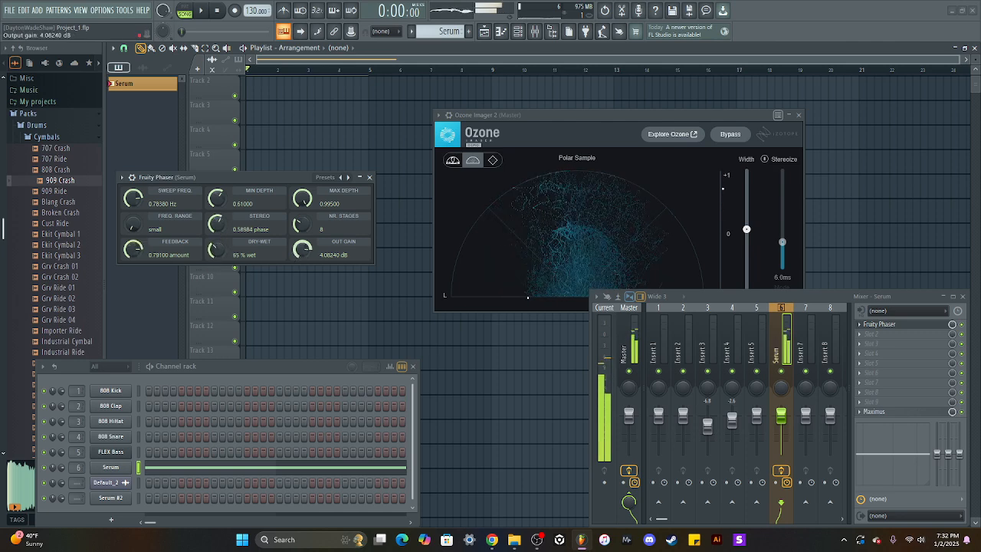
{"action": "left_click_drag", "start_coordinate": [300, 245], "coordinate": [300, 238]}
{"action": "left_click_drag", "start_coordinate": [133, 198], "coordinate": [134, 197]}
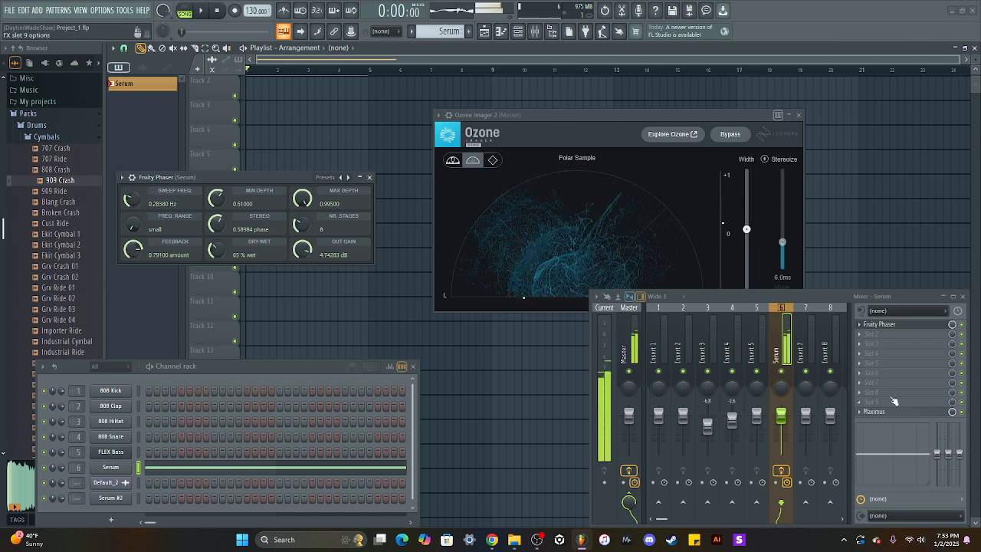
Replace Fruity Phaser on the Serum mixer track with Fruity Flanger.
{"action": "left_click", "coordinate": [859, 325]}
{"action": "mouse_move", "coordinate": [873, 276]}
{"action": "left_click", "coordinate": [595, 166]}
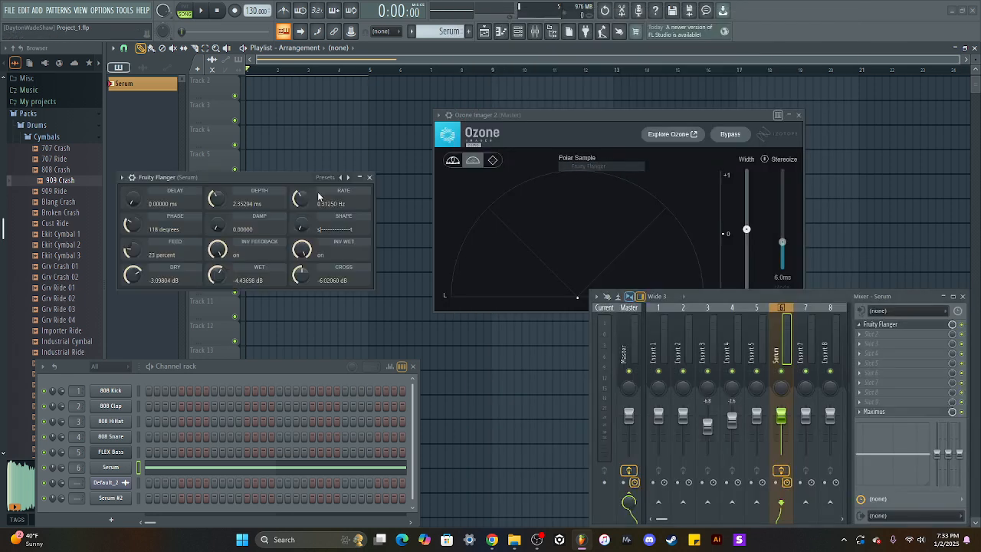
{"action": "left_click", "coordinate": [124, 177]}
{"action": "left_click", "coordinate": [256, 181]}
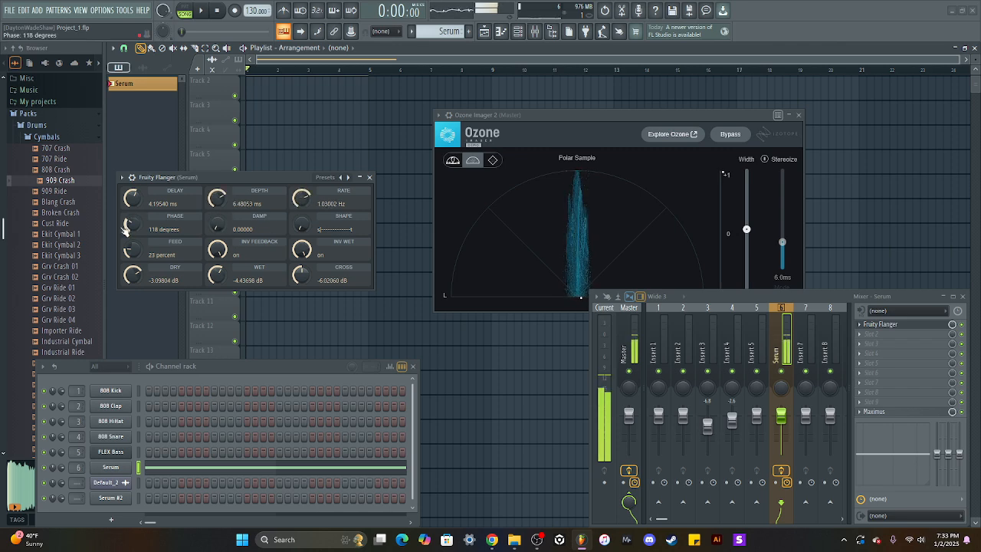
Set Fruity Flanger's phase to 245 degrees, damp to 0.4824, depth to about 13.66 ms and rate to 0.26825 Hz.
{"action": "left_click_drag", "start_coordinate": [132, 223], "coordinate": [133, 218]}
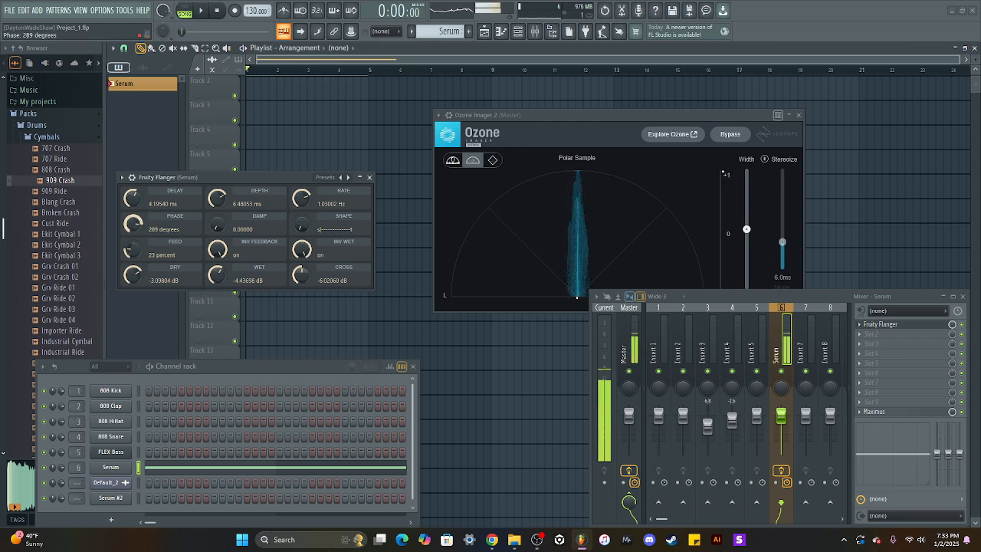
{"action": "left_click_drag", "start_coordinate": [218, 226], "coordinate": [217, 224]}
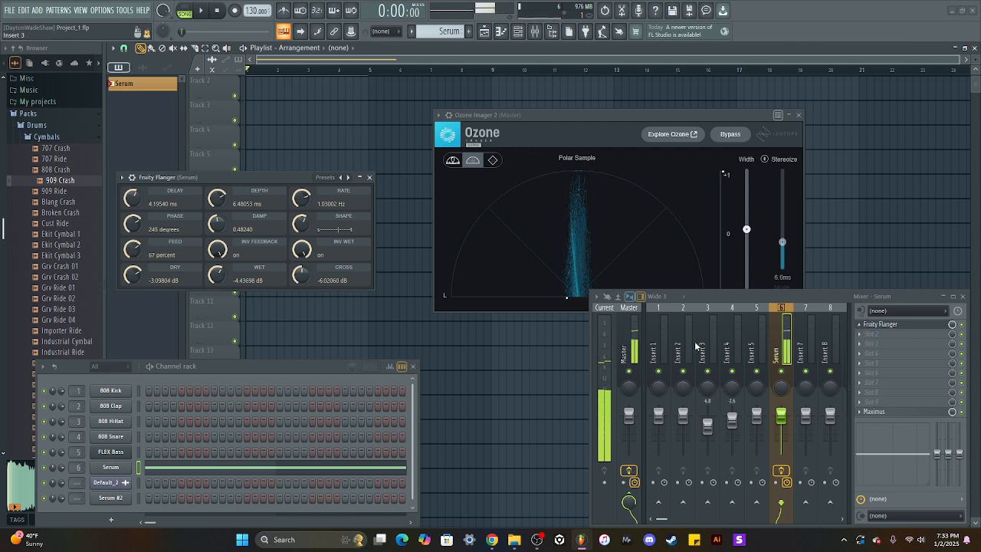
{"action": "left_click_drag", "start_coordinate": [217, 201], "coordinate": [218, 199]}
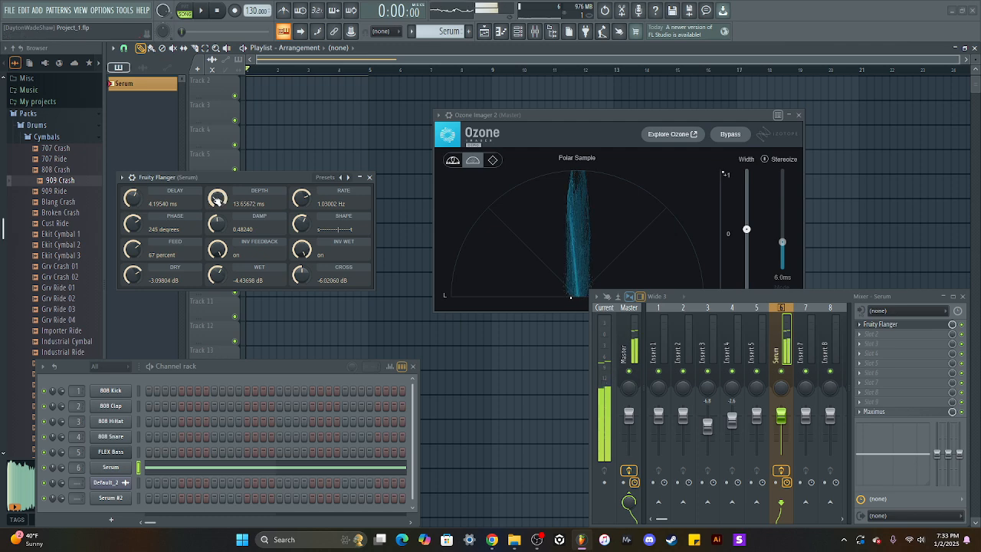
{"action": "left_click_drag", "start_coordinate": [302, 199], "coordinate": [302, 205]}
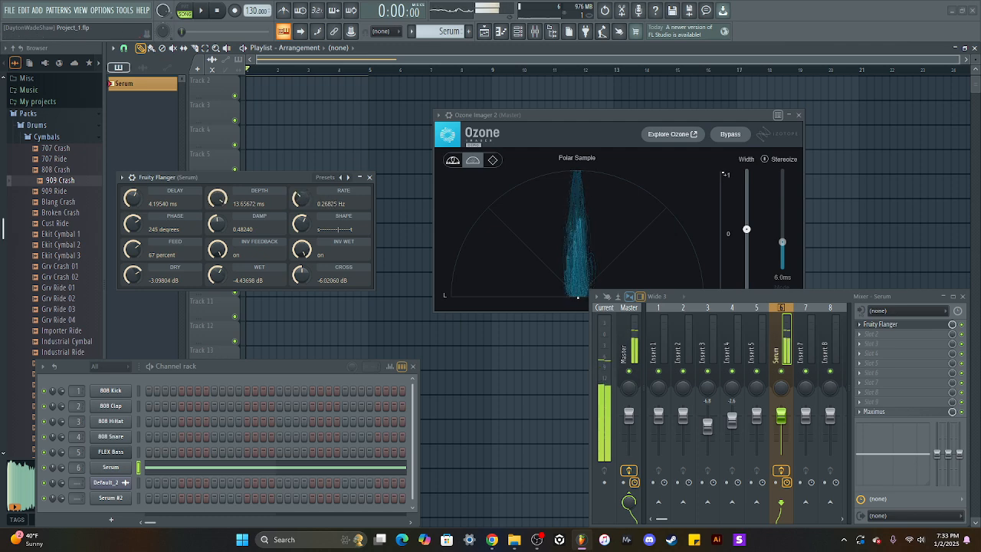
Replace Fruity Flanger with Fruity Flangus and raise its order, depth and delay.
{"action": "left_click", "coordinate": [569, 179]}
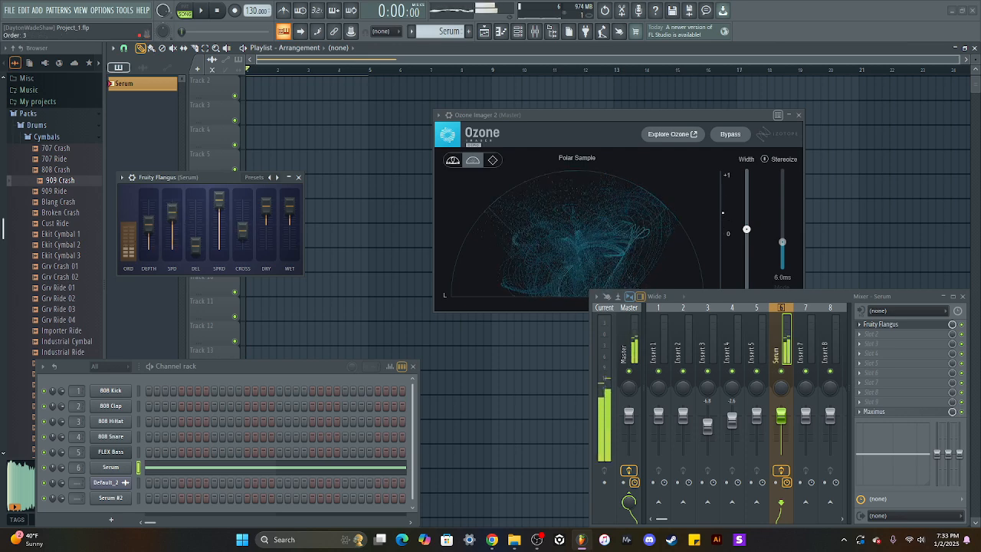
{"action": "left_click_drag", "start_coordinate": [128, 227], "coordinate": [149, 219]}
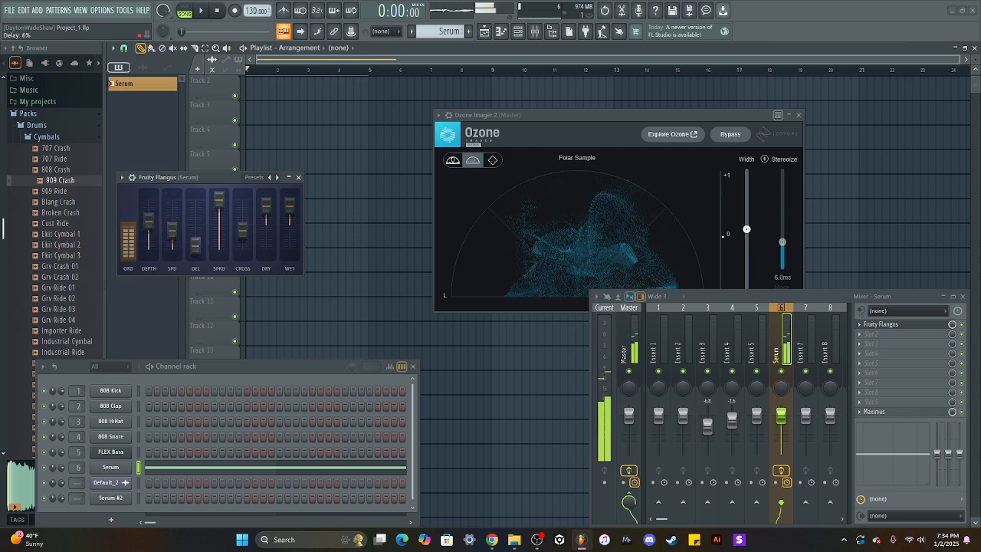
{"action": "left_click_drag", "start_coordinate": [196, 244], "coordinate": [219, 205]}
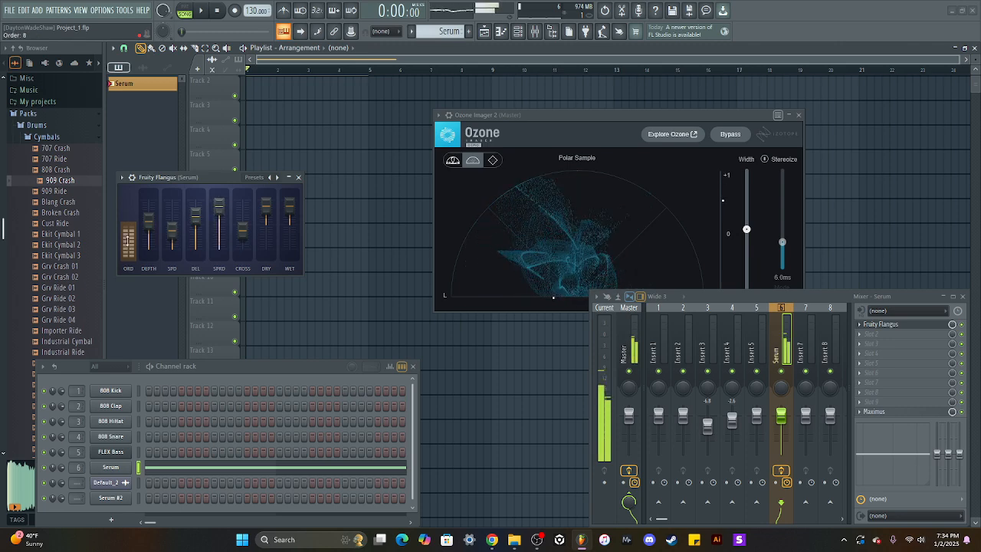
Reduce Fruity Flangus's order, bring it back up to 4, and lower the dry level.
{"action": "left_click_drag", "start_coordinate": [127, 239], "coordinate": [127, 257]}
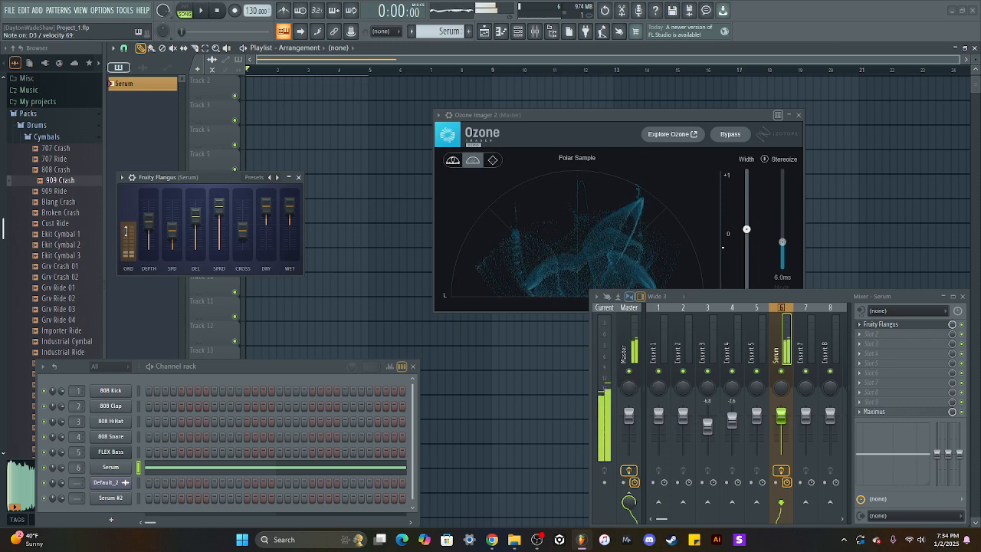
{"action": "left_click_drag", "start_coordinate": [128, 235], "coordinate": [128, 222]}
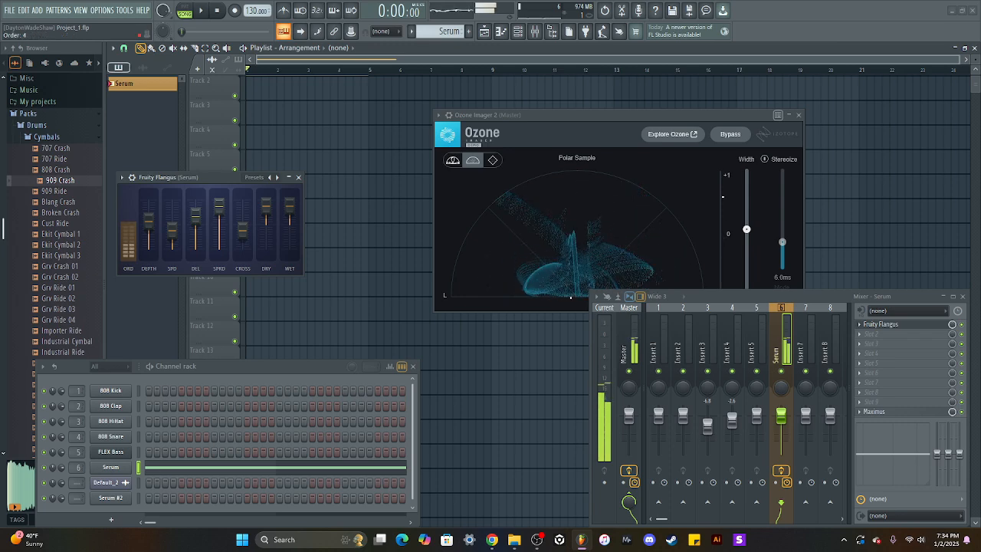
{"action": "left_click_drag", "start_coordinate": [266, 205], "coordinate": [266, 246]}
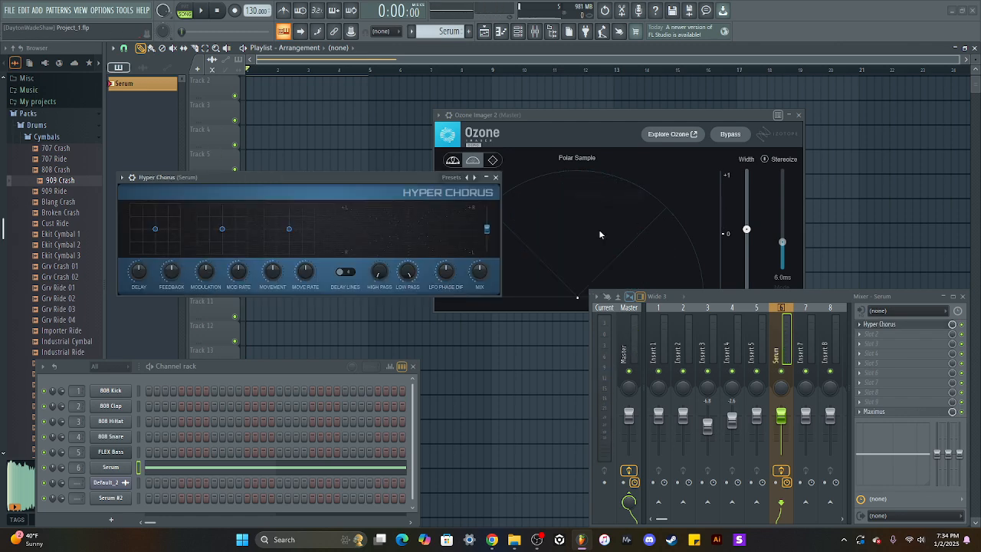
Move the Hyper Chorus window clear of the Ozone Imager stereo display.
{"action": "left_click", "coordinate": [122, 177]}
{"action": "left_click", "coordinate": [318, 184]}
{"action": "left_click_drag", "start_coordinate": [318, 184], "coordinate": [243, 189]}
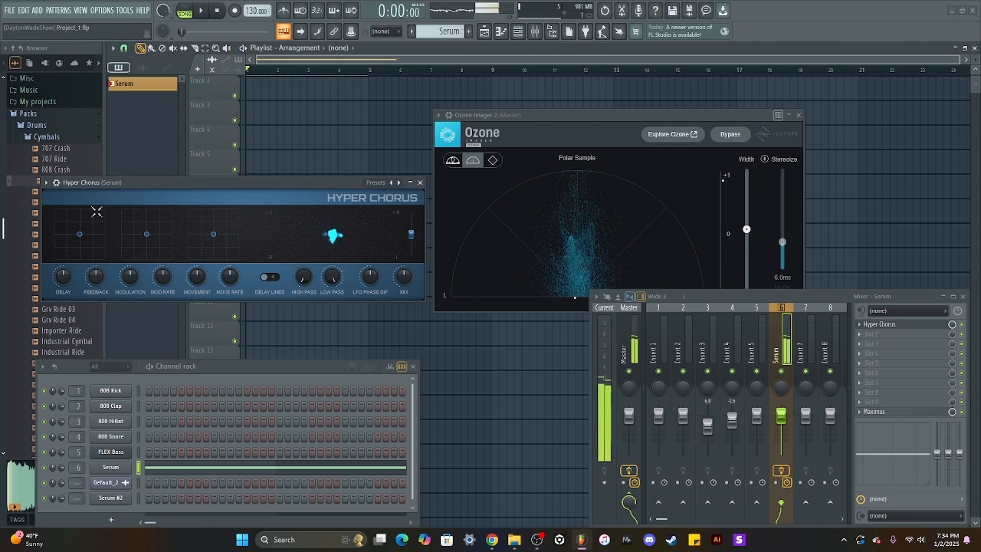
Raise Hyper Chorus's delay, feedback, modulation and movement amounts and rates using its three XY pads.
{"action": "left_click_drag", "start_coordinate": [79, 235], "coordinate": [90, 219]}
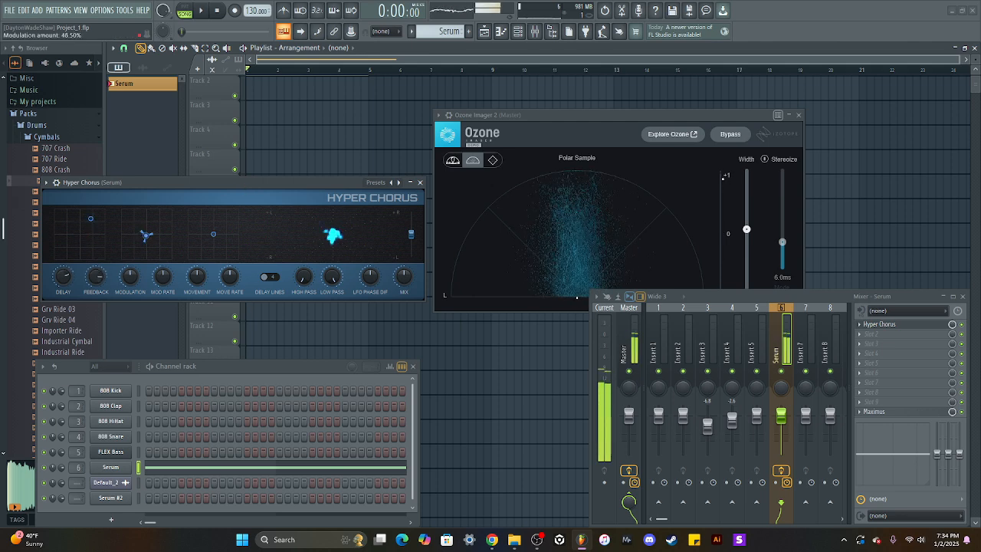
{"action": "left_click_drag", "start_coordinate": [147, 234], "coordinate": [157, 222]}
{"action": "left_click_drag", "start_coordinate": [213, 234], "coordinate": [226, 215]}
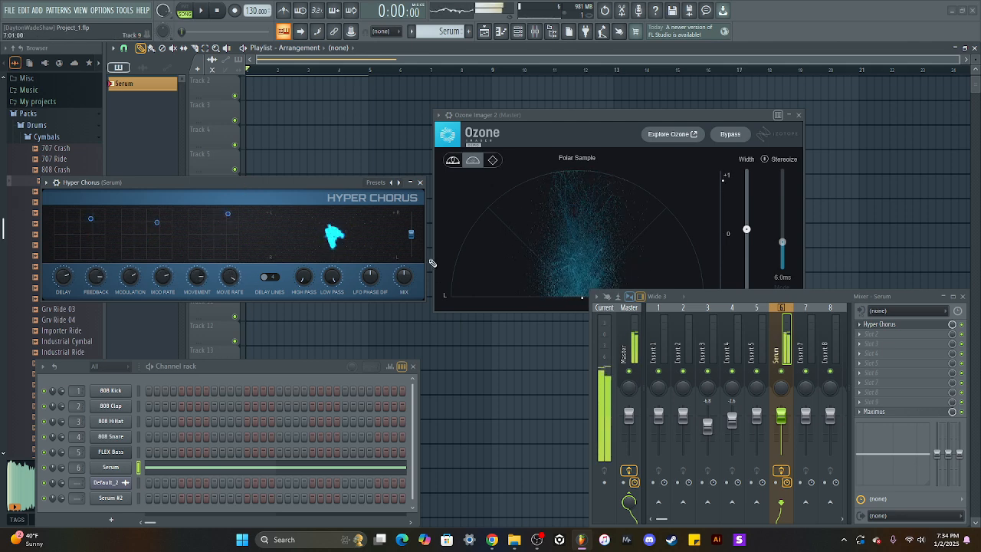
Switch Hyper Chorus's delay lines to the other setting, then reduce its movement and set the movement rate to 40.5%.
{"action": "mouse_move", "coordinate": [411, 233]}
{"action": "left_mouse_down"}
{"action": "mouse_move", "coordinate": [411, 215]}
{"action": "mouse_move", "coordinate": [411, 234]}
{"action": "left_mouse_up"}
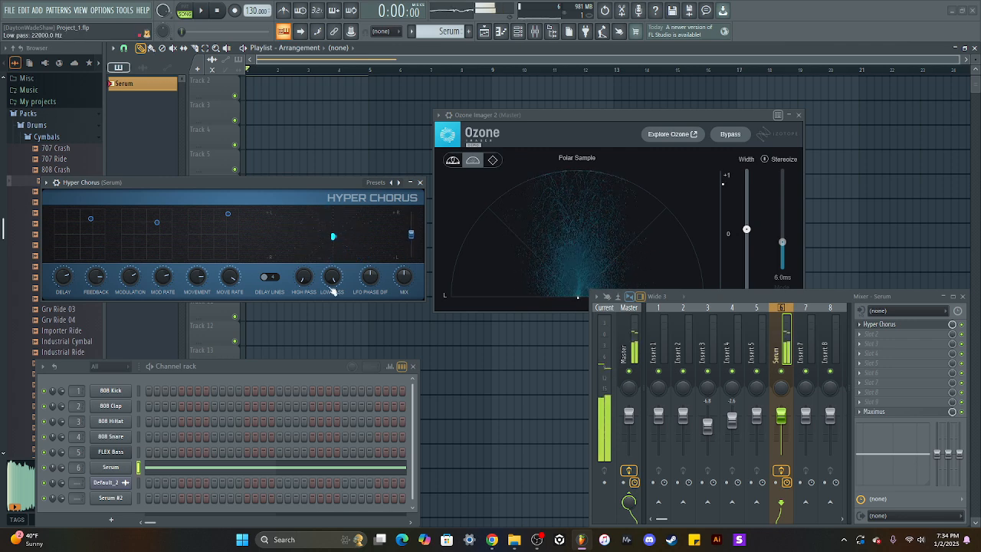
{"action": "left_click", "coordinate": [269, 278]}
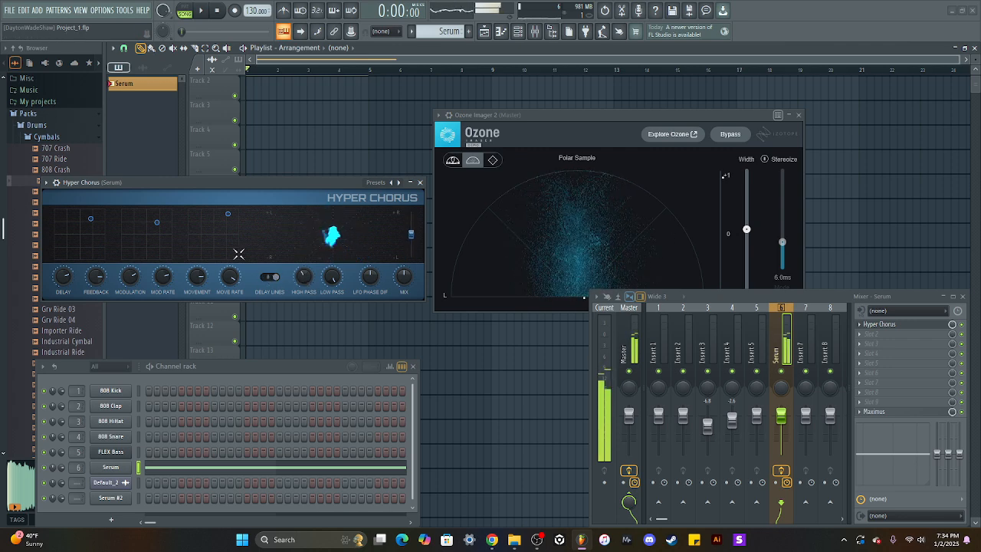
{"action": "mouse_move", "coordinate": [227, 215]}
{"action": "left_mouse_down"}
{"action": "mouse_move", "coordinate": [200, 244]}
{"action": "mouse_move", "coordinate": [139, 243]}
{"action": "mouse_move", "coordinate": [158, 251]}
{"action": "mouse_move", "coordinate": [233, 235]}
{"action": "left_mouse_up"}
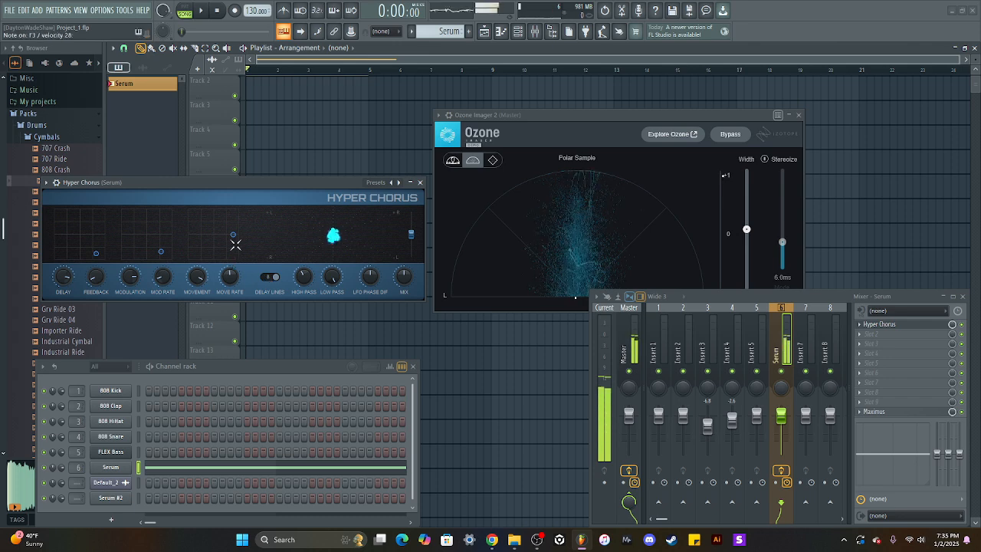
{"action": "left_click_drag", "start_coordinate": [232, 234], "coordinate": [209, 238]}
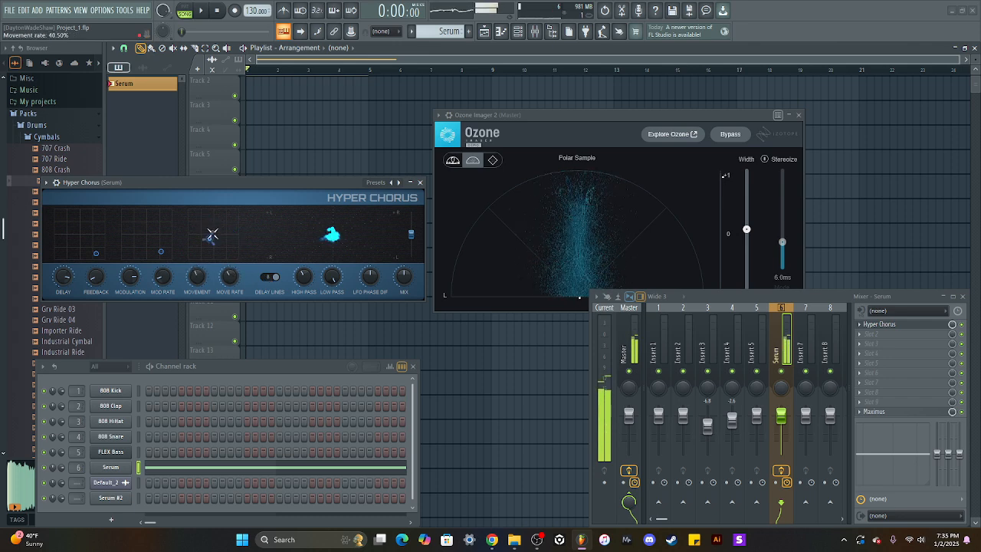
Replace Hyper Chorus on the Serum mixer track with Vintage Chorus.
{"action": "left_click", "coordinate": [859, 324]}
{"action": "mouse_move", "coordinate": [877, 268]}
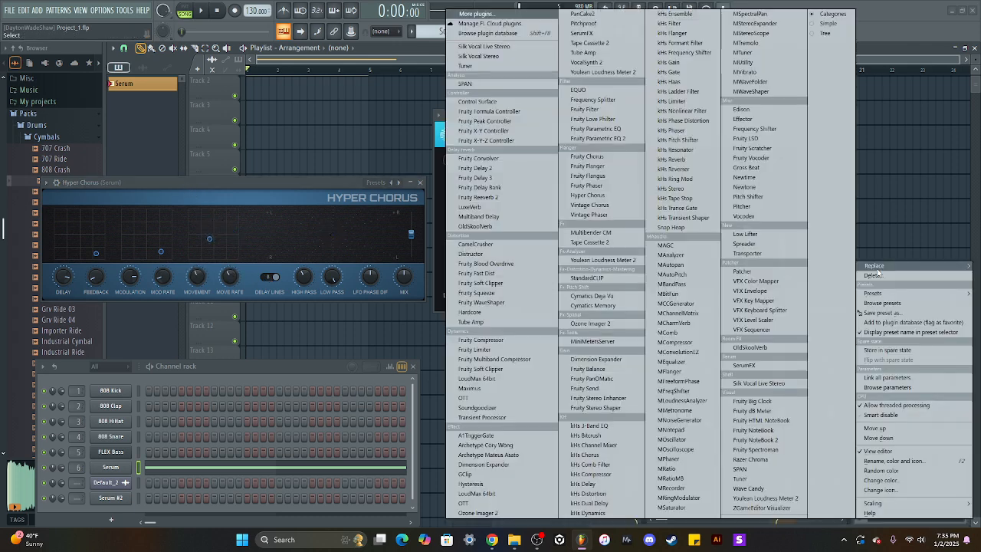
{"action": "left_click", "coordinate": [598, 204]}
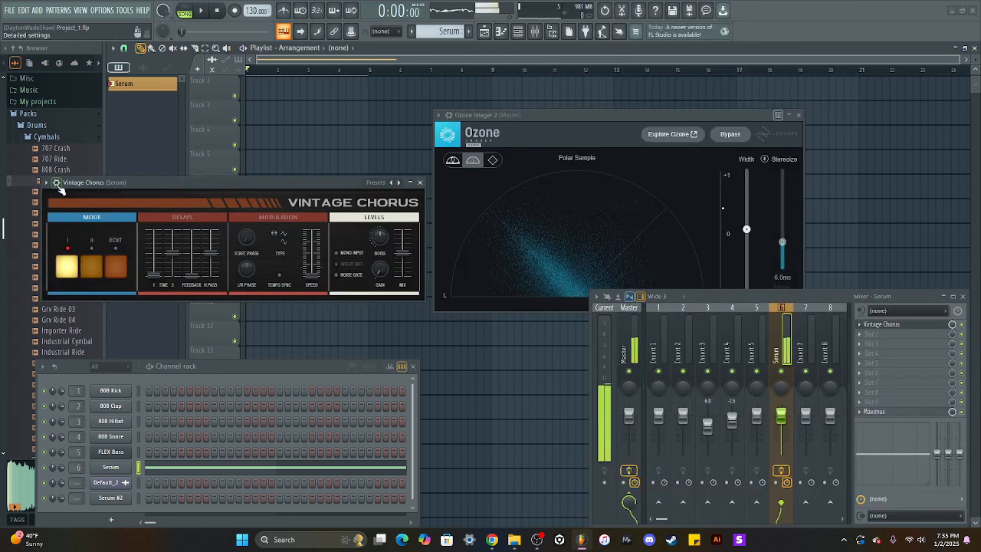
{"action": "left_click", "coordinate": [47, 184]}
{"action": "left_click", "coordinate": [186, 186]}
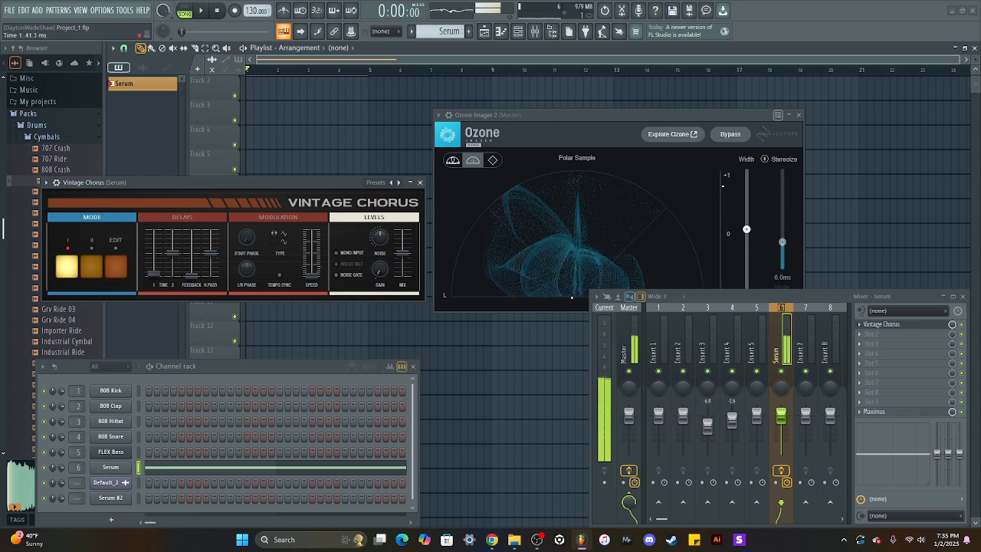
Raise both Vintage Chorus delay times, compare the Chorus 1, Chorus 2 and Edit modes, and lower the feedback.
{"action": "left_click_drag", "start_coordinate": [154, 270], "coordinate": [174, 242]}
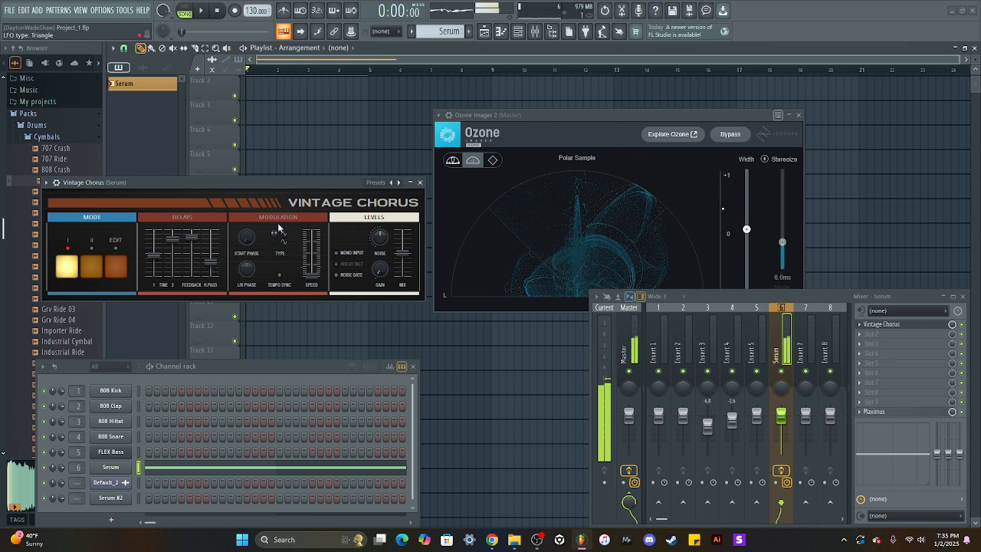
{"action": "left_click", "coordinate": [91, 268]}
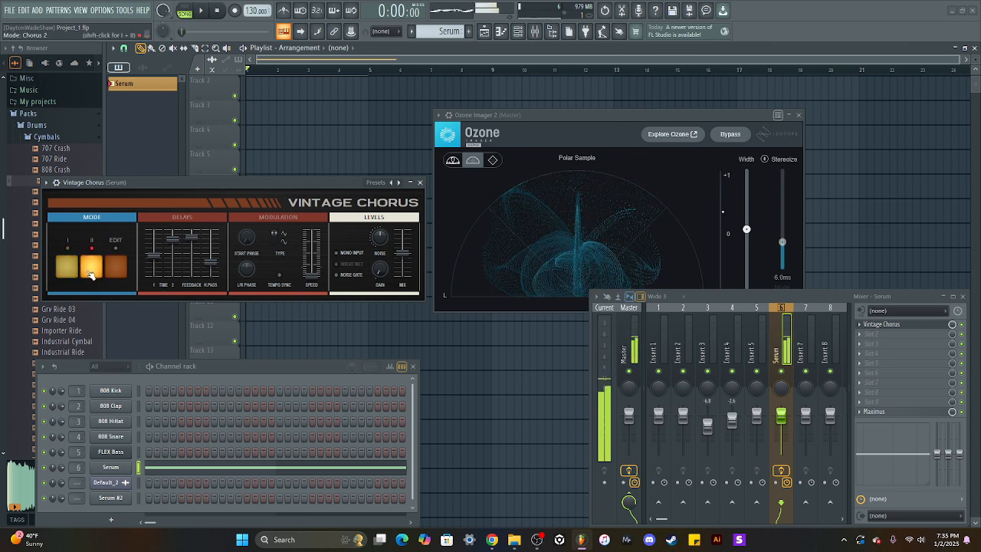
{"action": "left_click", "coordinate": [116, 272]}
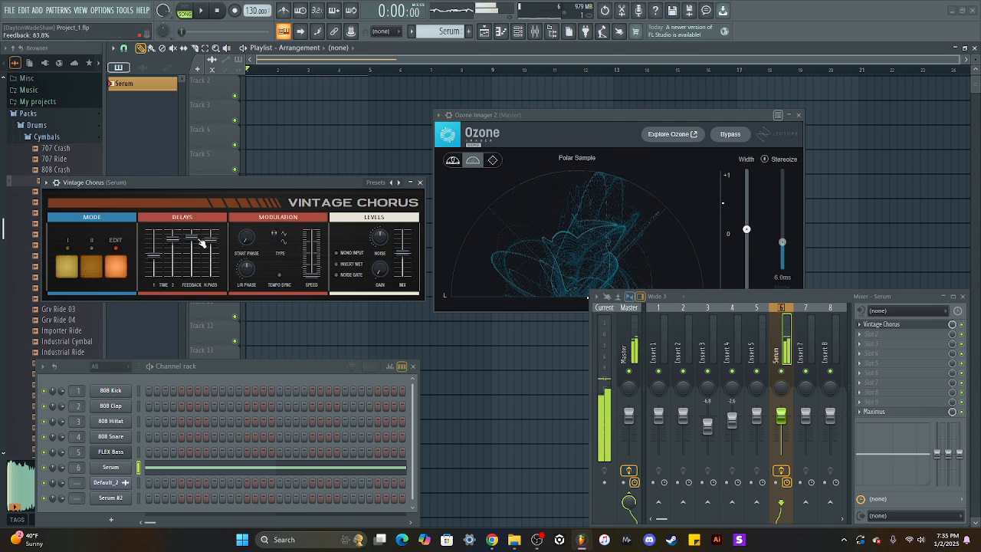
{"action": "left_click", "coordinate": [91, 265]}
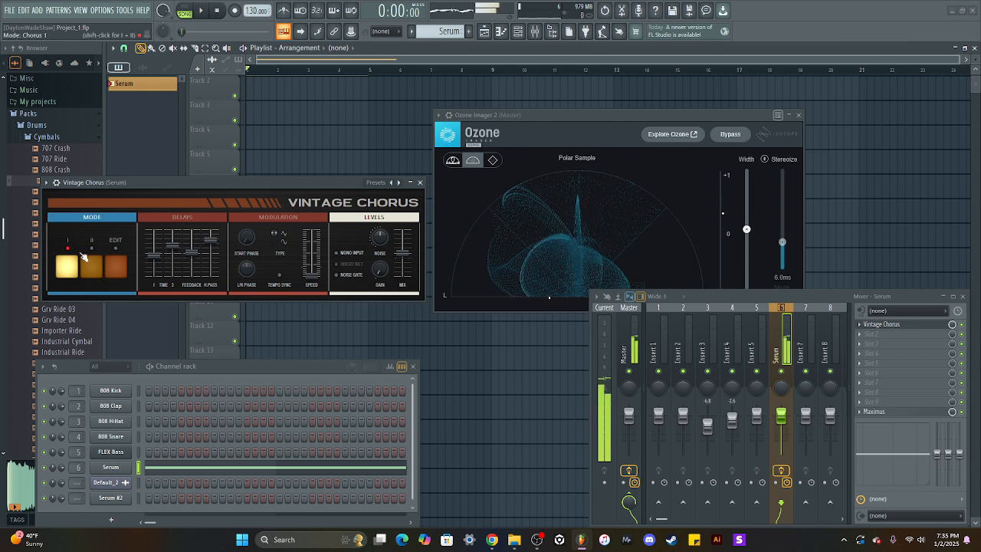
{"action": "left_click_drag", "start_coordinate": [192, 252], "coordinate": [191, 260]}
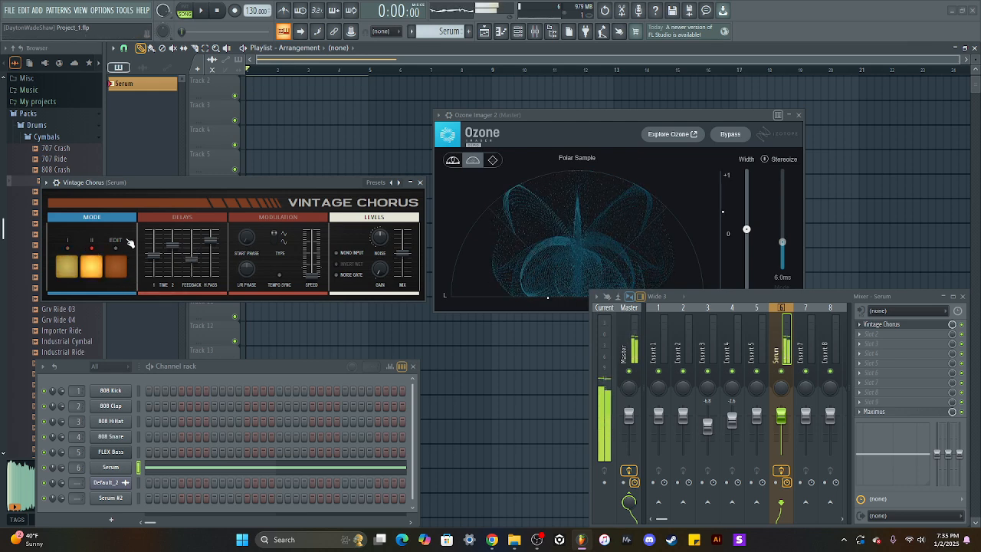
Switch Vintage Chorus to Edit mode, then raise the feedback and both delay times.
{"action": "left_click", "coordinate": [117, 265]}
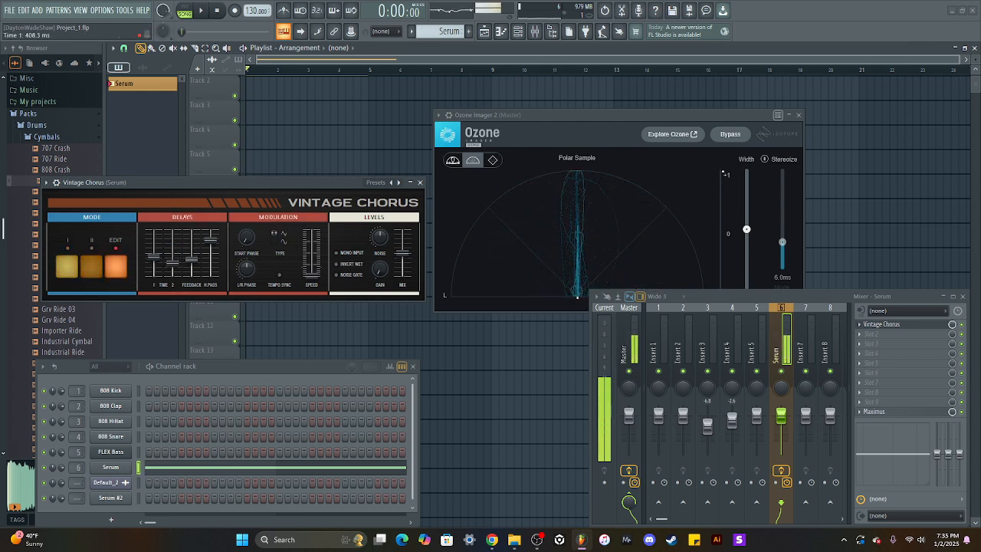
{"action": "left_click_drag", "start_coordinate": [192, 270], "coordinate": [173, 244]}
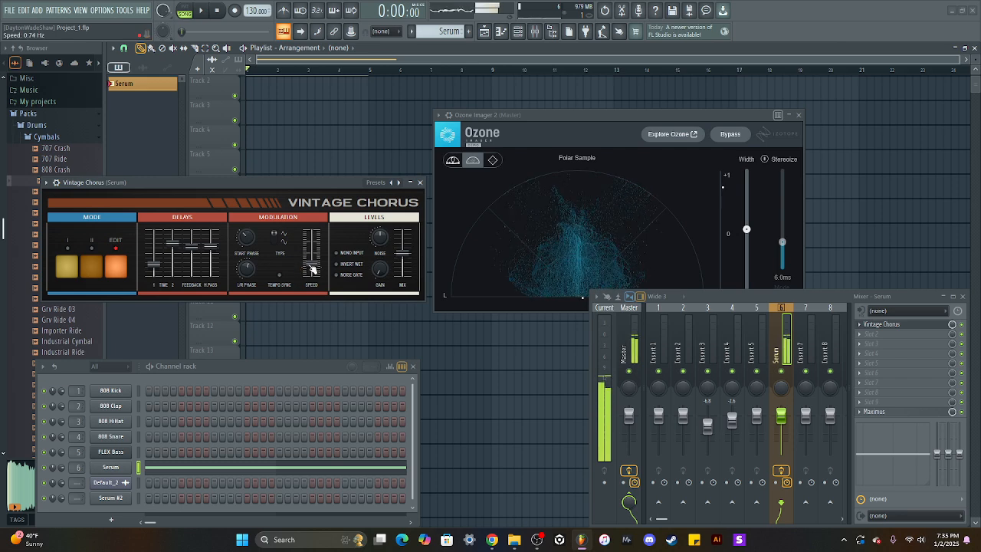
{"action": "left_click_drag", "start_coordinate": [154, 264], "coordinate": [154, 257]}
Replace Vintage Chorus on the Serum mixer track with Vintage Phaser.
{"action": "left_click", "coordinate": [859, 324]}
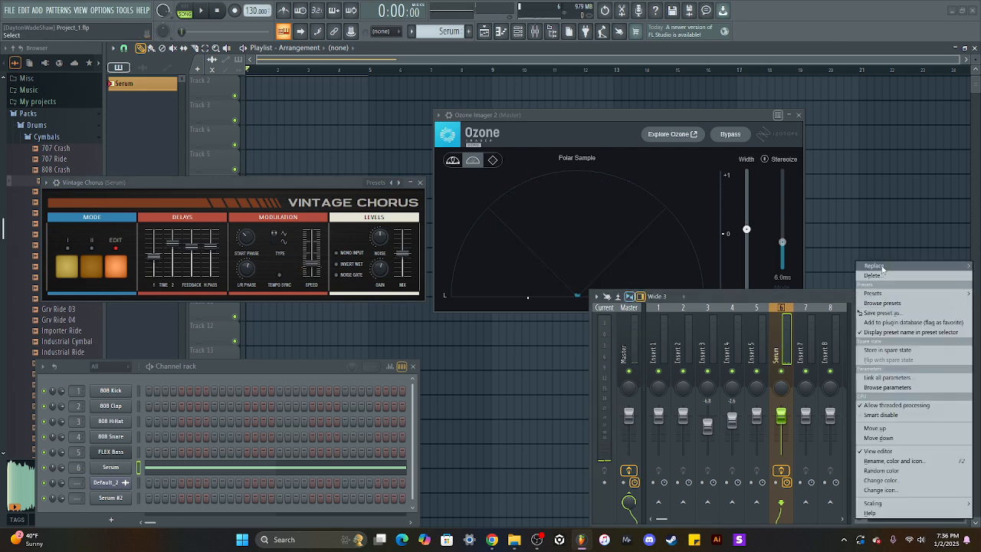
{"action": "mouse_move", "coordinate": [881, 266]}
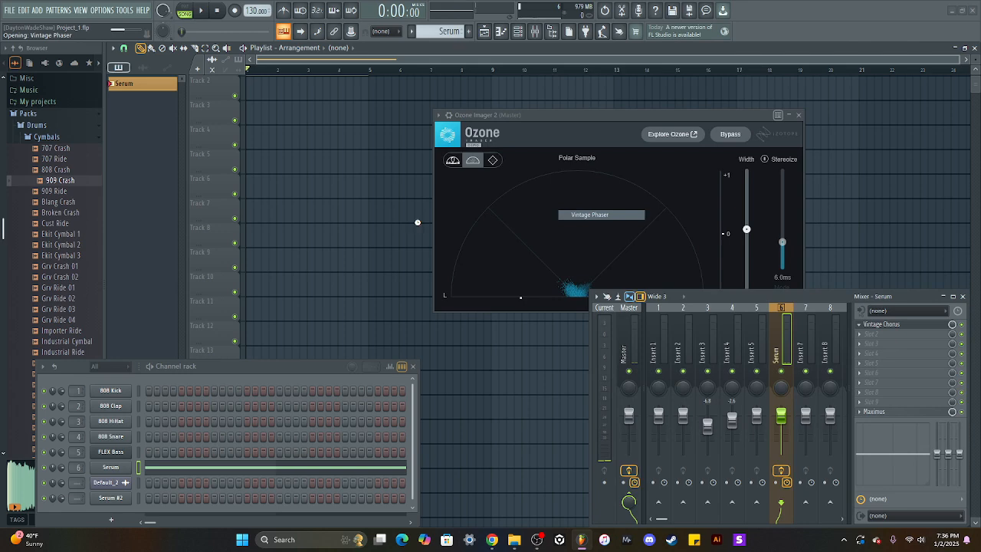
{"action": "left_click", "coordinate": [588, 215]}
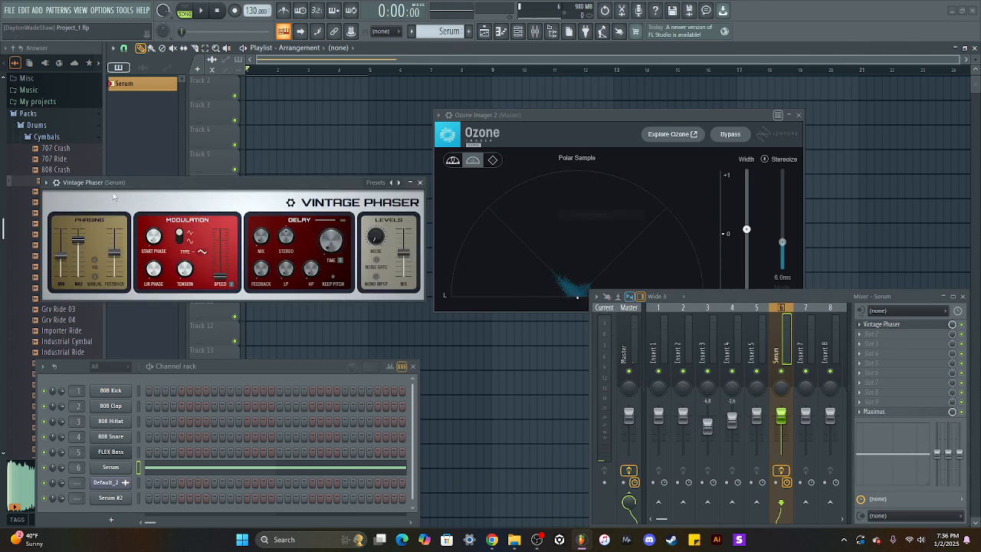
Reposition the Vintage Phaser window, then toggle Manual phasing and sweep the minimum phasing level upward.
{"action": "left_click_drag", "start_coordinate": [130, 187], "coordinate": [118, 191]}
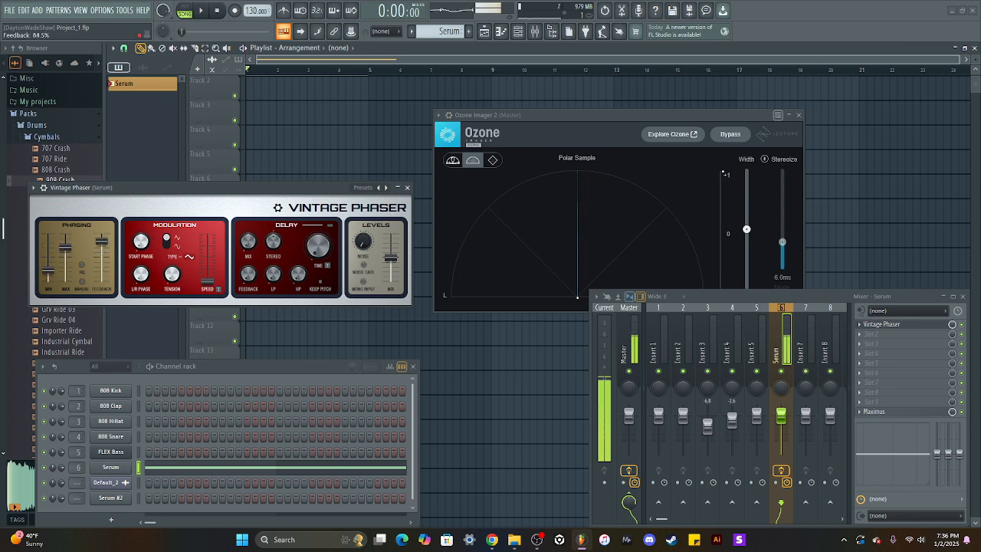
{"action": "left_click", "coordinate": [83, 283]}
{"action": "left_click_drag", "start_coordinate": [48, 282], "coordinate": [48, 242]}
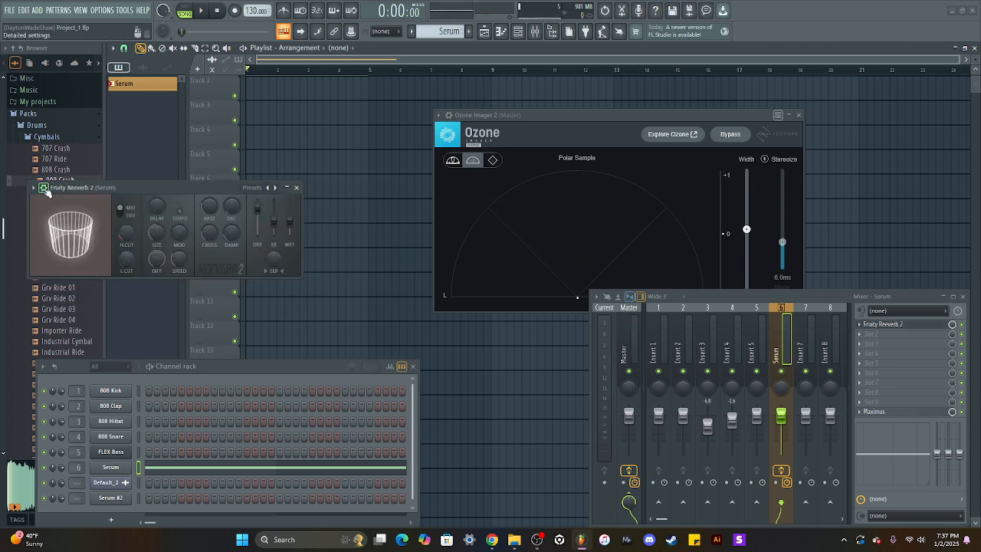
Move the Fruity Reeverb 2 window clear of the browser and sweep its low cut around 1095 Hz.
{"action": "left_click", "coordinate": [44, 188]}
{"action": "left_click", "coordinate": [170, 191]}
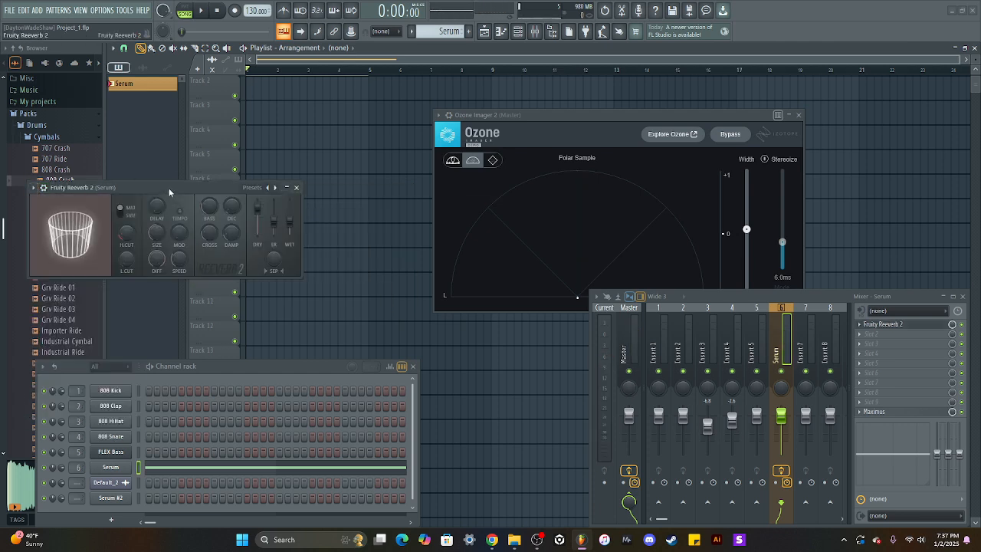
{"action": "left_click_drag", "start_coordinate": [169, 190], "coordinate": [233, 206]}
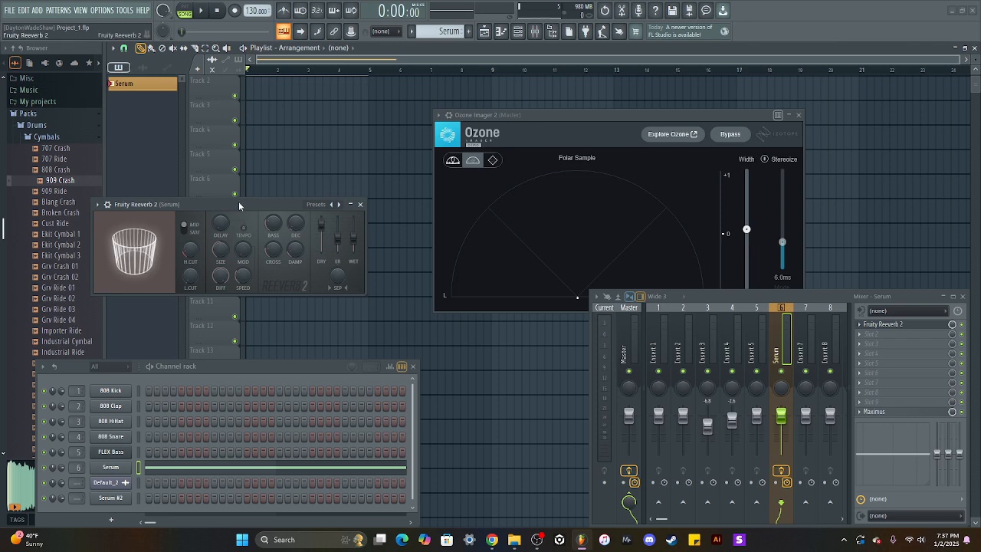
{"action": "left_click_drag", "start_coordinate": [239, 206], "coordinate": [255, 190]}
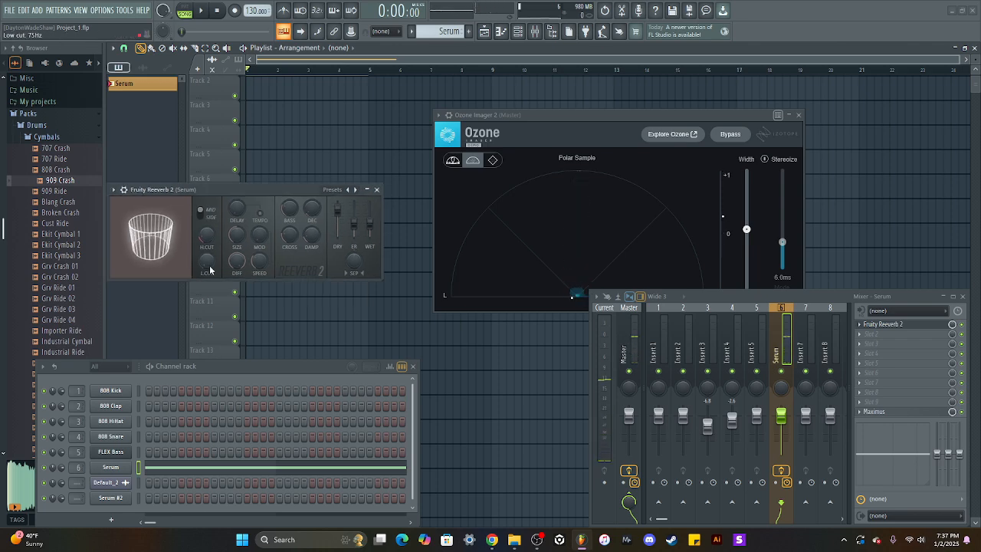
{"action": "left_click_drag", "start_coordinate": [206, 262], "coordinate": [206, 281]}
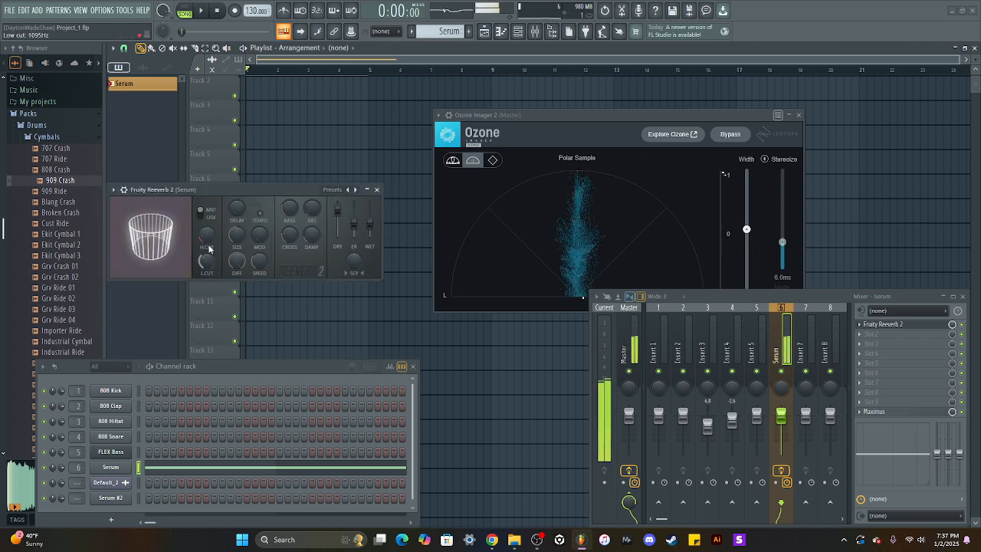
Adjust Fruity Reeverb 2's room size, diffusion, modulation depth and modulation speed.
{"action": "left_click_drag", "start_coordinate": [237, 234], "coordinate": [237, 218]}
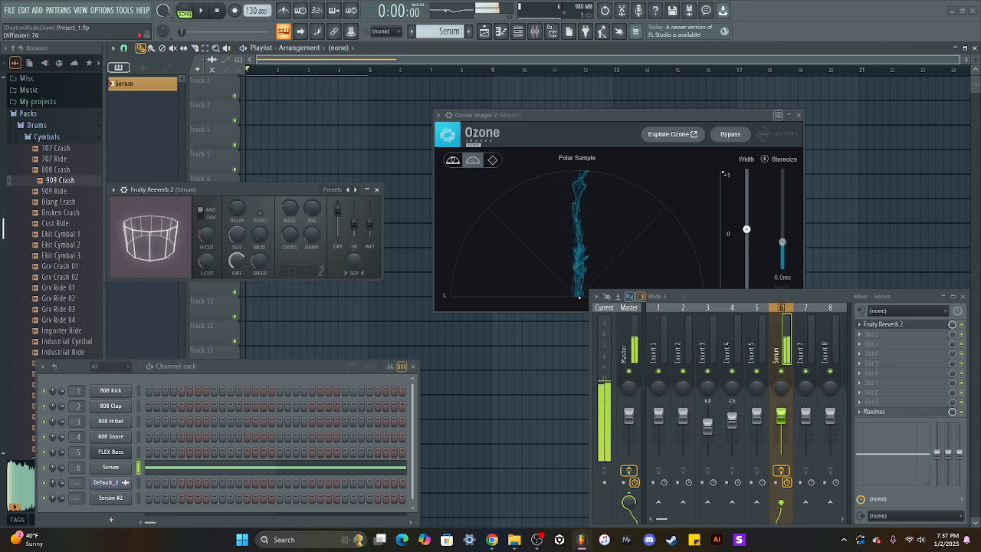
{"action": "left_click_drag", "start_coordinate": [237, 262], "coordinate": [237, 283]}
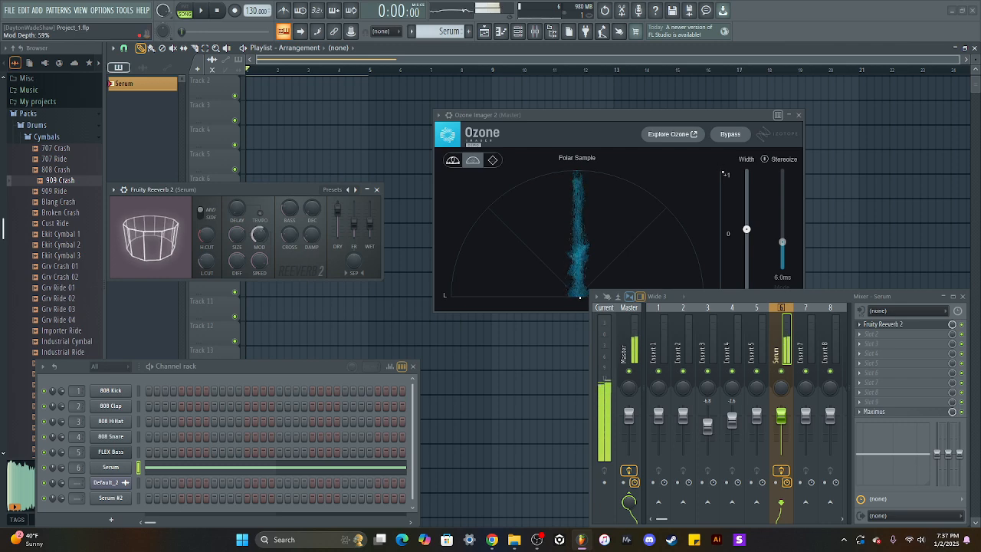
{"action": "left_click_drag", "start_coordinate": [259, 262], "coordinate": [259, 284]}
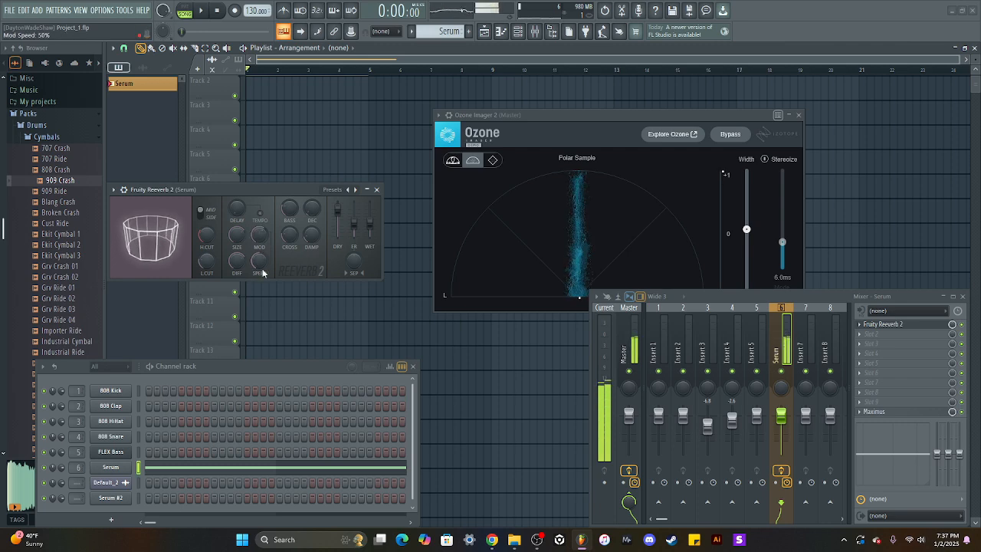
Raise Fruity Reeverb 2's decay and wet level, then adjust the high damping, crossover, early reflections and dry level.
{"action": "left_click_drag", "start_coordinate": [290, 211], "coordinate": [313, 202]}
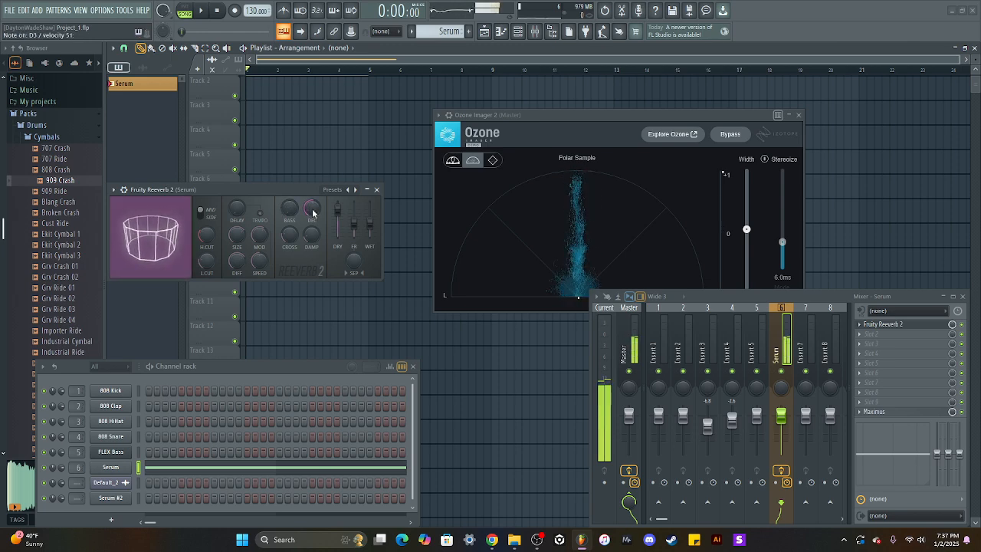
{"action": "left_click_drag", "start_coordinate": [370, 223], "coordinate": [370, 207]}
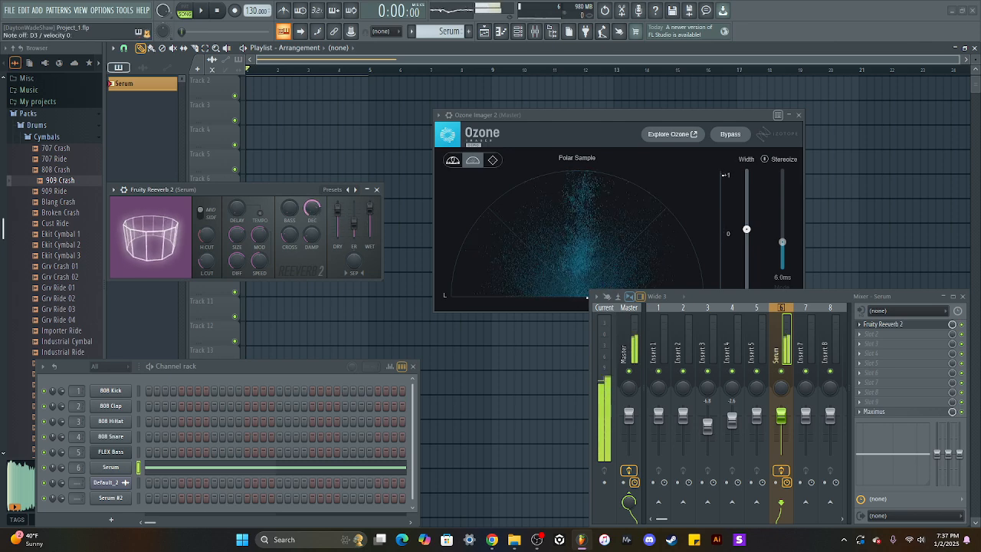
{"action": "left_click_drag", "start_coordinate": [310, 211], "coordinate": [310, 224]}
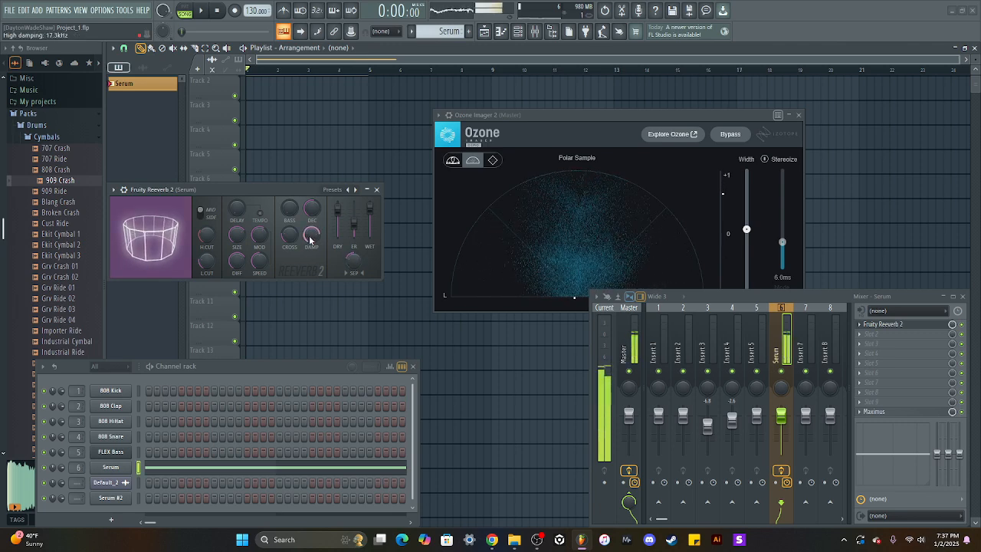
{"action": "left_click_drag", "start_coordinate": [290, 237], "coordinate": [289, 231]}
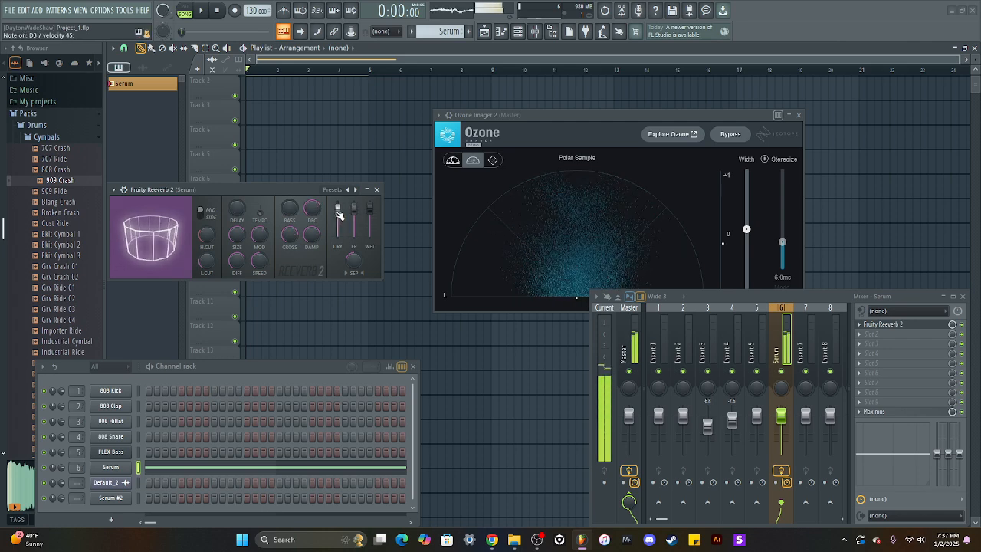
{"action": "mouse_move", "coordinate": [337, 207]}
{"action": "left_mouse_down"}
{"action": "mouse_move", "coordinate": [338, 235]}
{"action": "mouse_move", "coordinate": [337, 207]}
{"action": "left_mouse_up"}
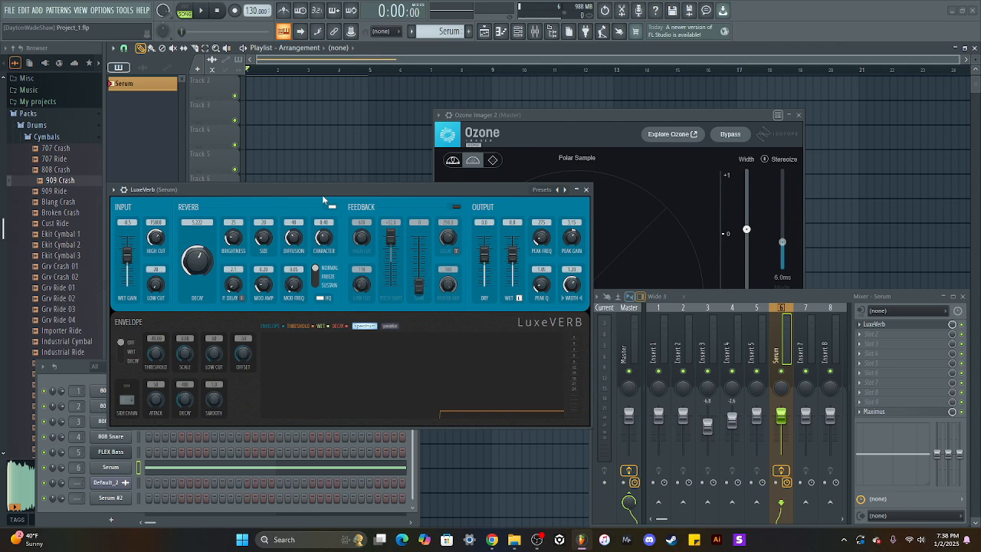
Reposition LuxeVerb and adjust its input wet gain and cut filters, lengthen the reverb decay, and vary the brightness and character.
{"action": "left_click_drag", "start_coordinate": [322, 194], "coordinate": [296, 162]}
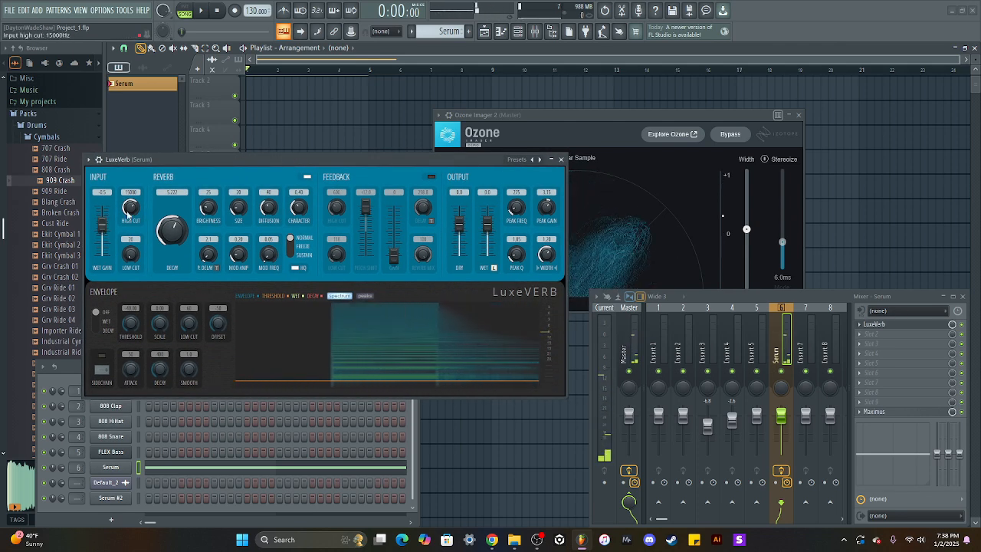
{"action": "left_click_drag", "start_coordinate": [101, 222], "coordinate": [101, 218]}
{"action": "left_click_drag", "start_coordinate": [131, 254], "coordinate": [101, 228]}
{"action": "left_click_drag", "start_coordinate": [172, 232], "coordinate": [177, 252]}
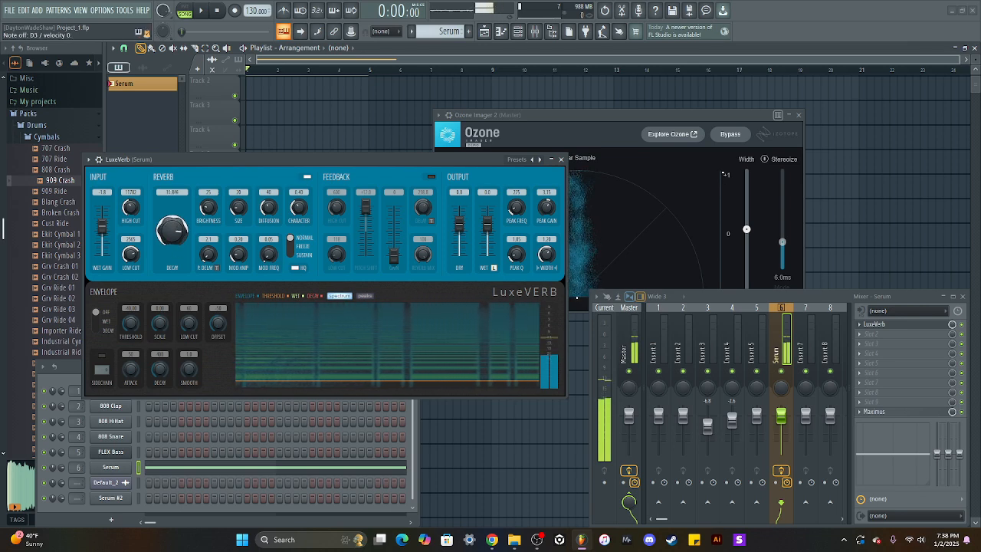
{"action": "left_click_drag", "start_coordinate": [208, 208], "coordinate": [299, 190]}
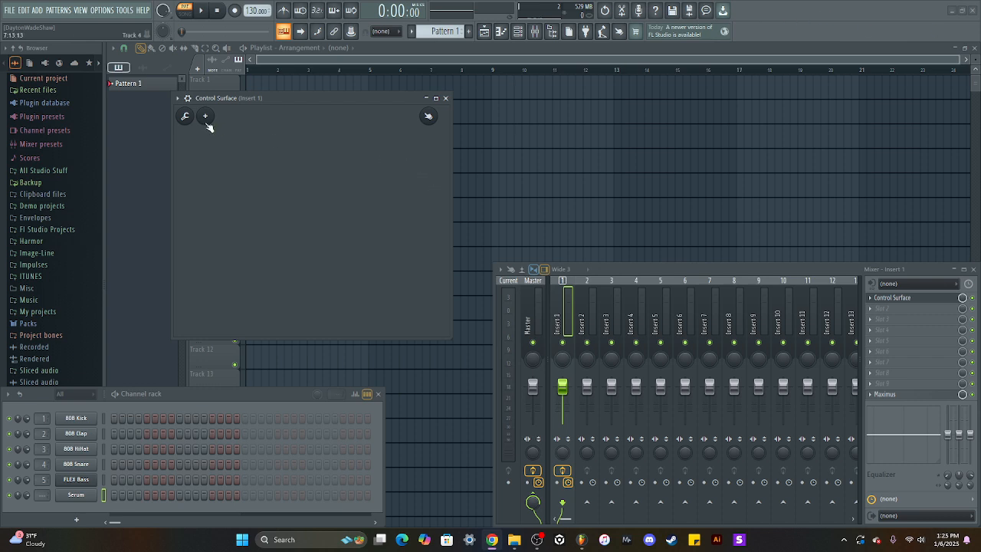
Add a blue button to the Control Surface on Insert 1 and view its size options.
{"action": "left_click_drag", "start_coordinate": [251, 107], "coordinate": [239, 120]}
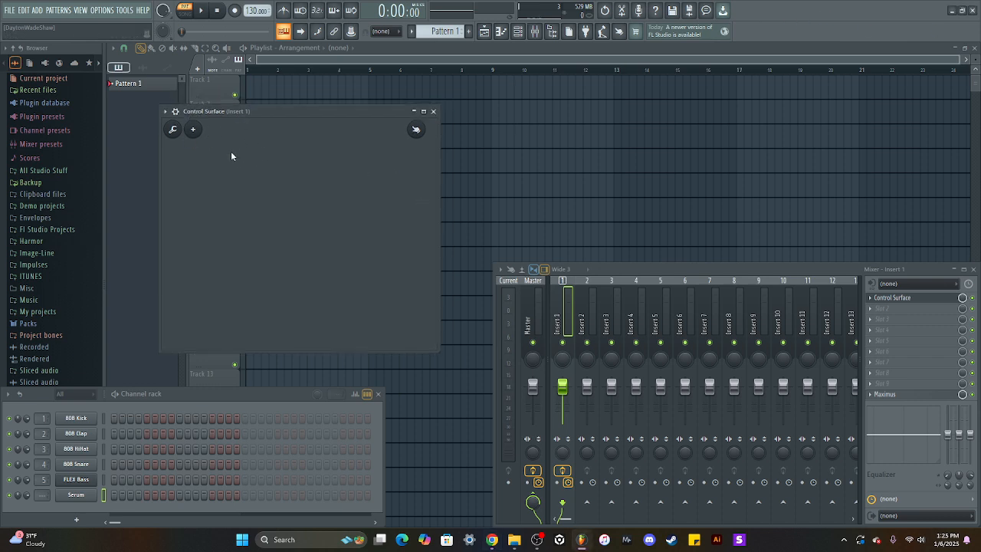
{"action": "left_click", "coordinate": [195, 130]}
{"action": "mouse_move", "coordinate": [236, 172]}
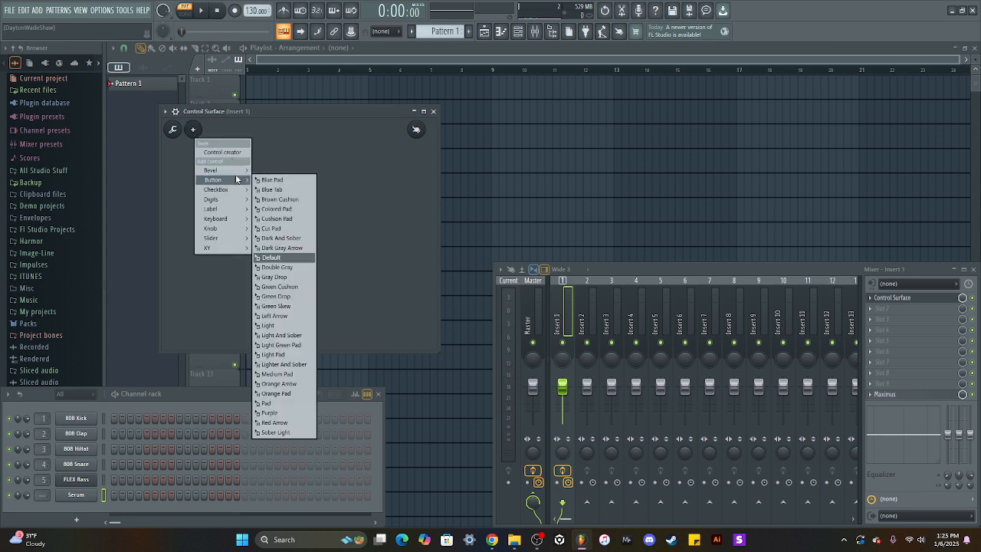
{"action": "mouse_move", "coordinate": [228, 200]}
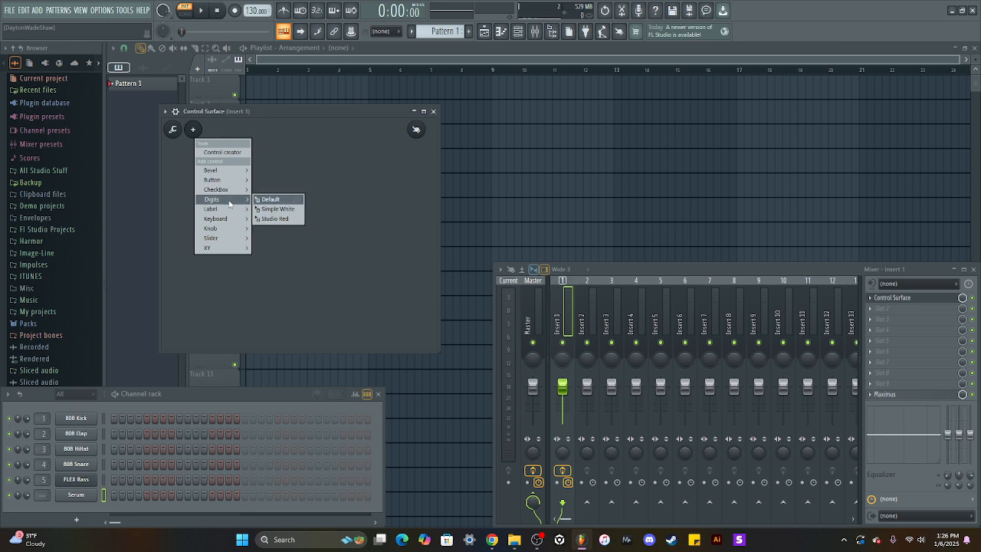
{"action": "mouse_move", "coordinate": [226, 230]}
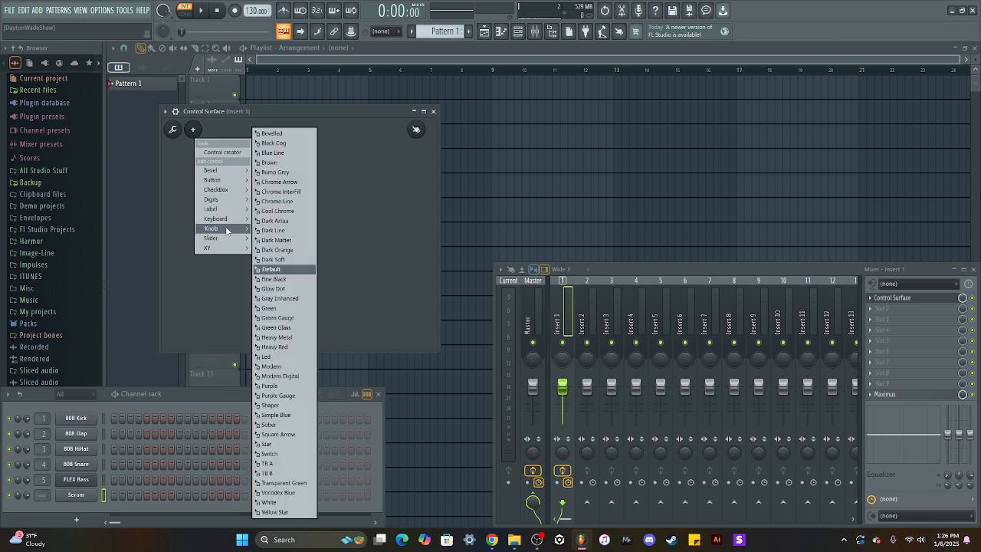
{"action": "left_click", "coordinate": [262, 188]}
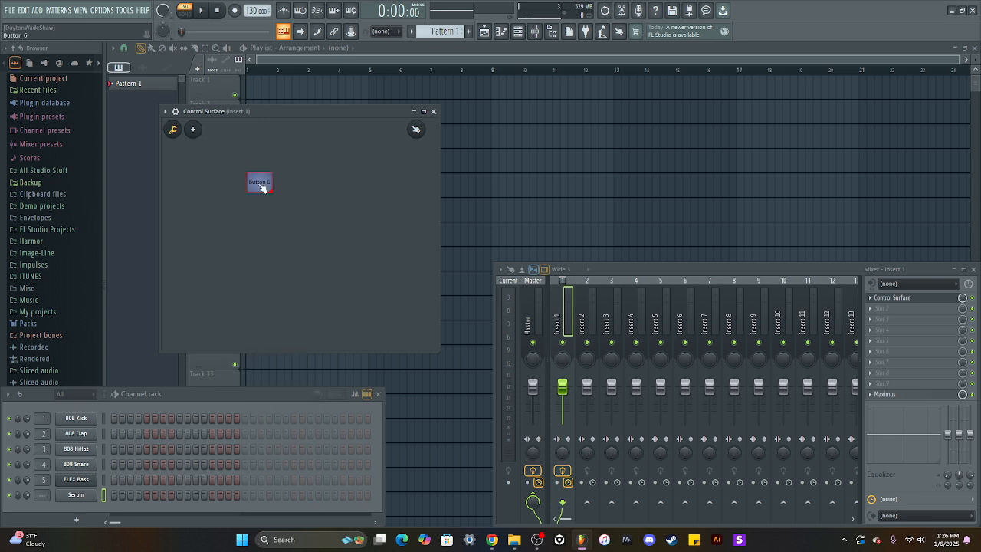
{"action": "right_click", "coordinate": [264, 187]}
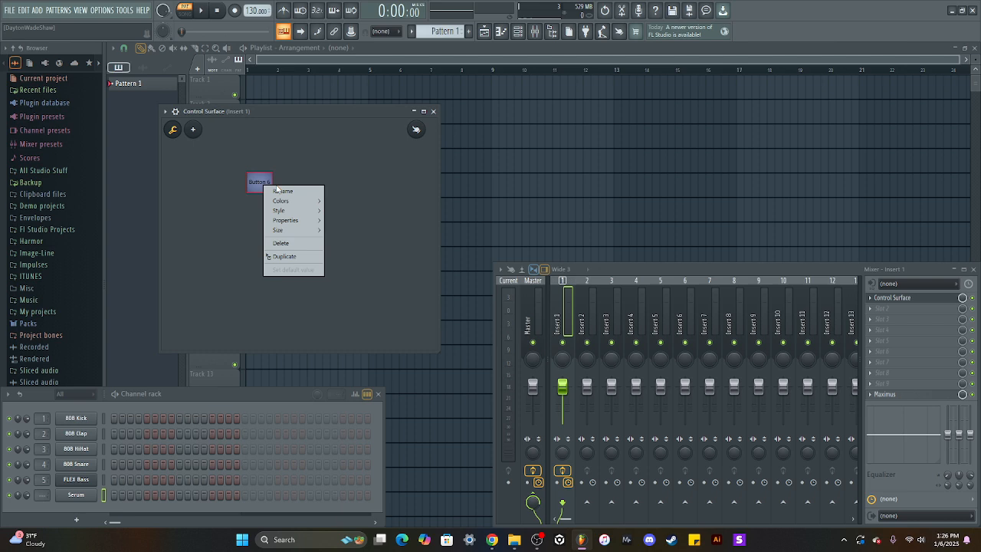
{"action": "mouse_move", "coordinate": [292, 230]}
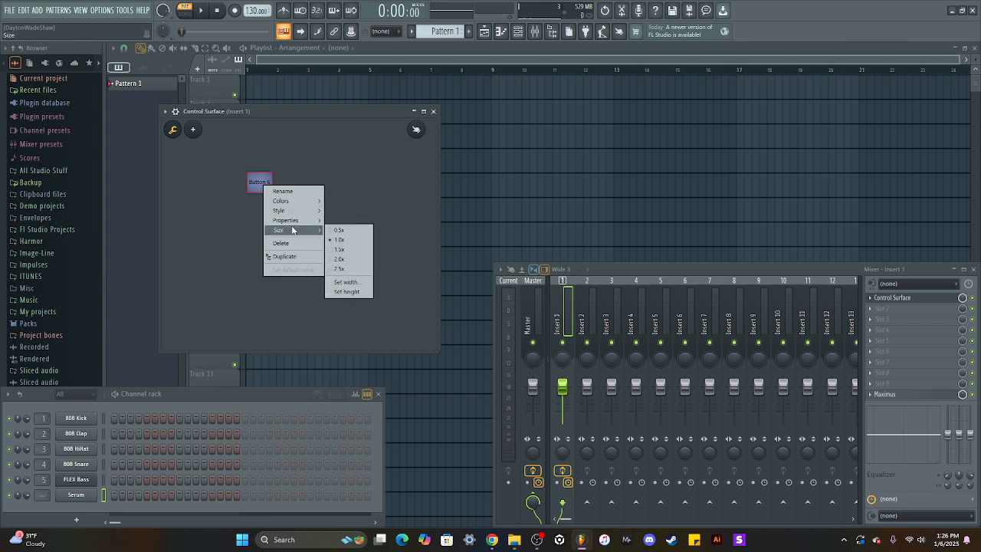
Add a knob to the Control Surface and move it to the lower left of the button.
{"action": "left_click", "coordinate": [193, 131]}
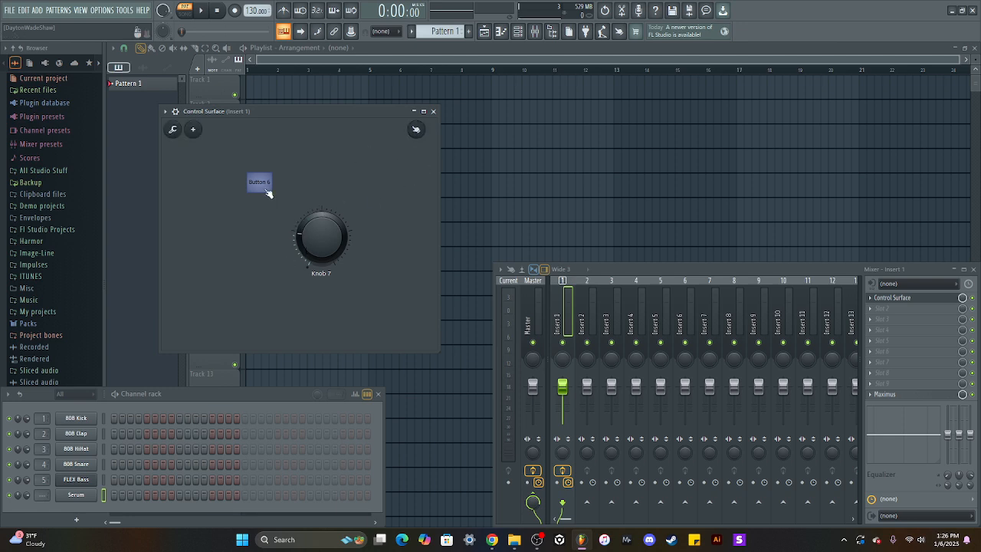
{"action": "left_click", "coordinate": [173, 129]}
{"action": "left_click_drag", "start_coordinate": [322, 238], "coordinate": [213, 242]}
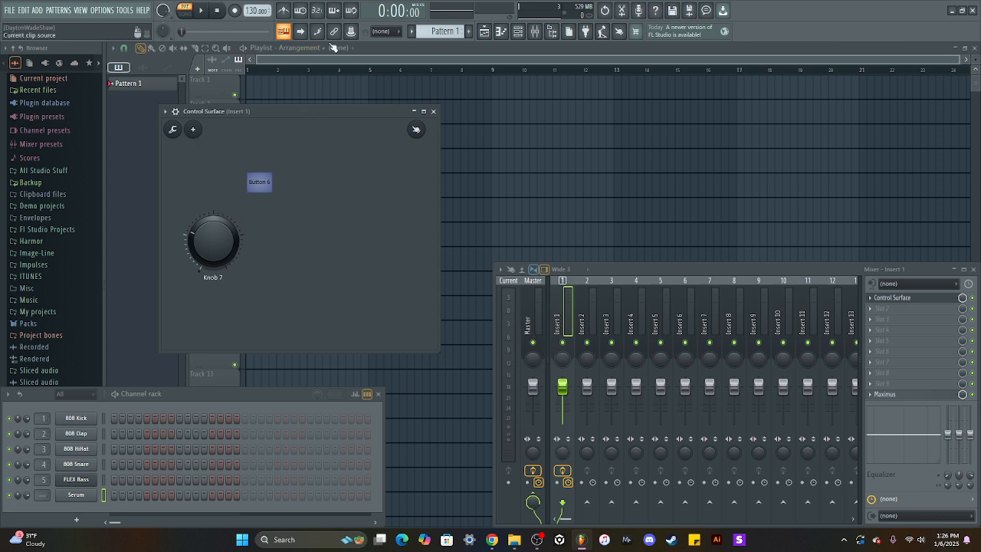
Lower Insert 2's volume to -1.4, turn Knob 7, and create automation clips for both using multilink.
{"action": "left_click_drag", "start_coordinate": [370, 113], "coordinate": [341, 139]}
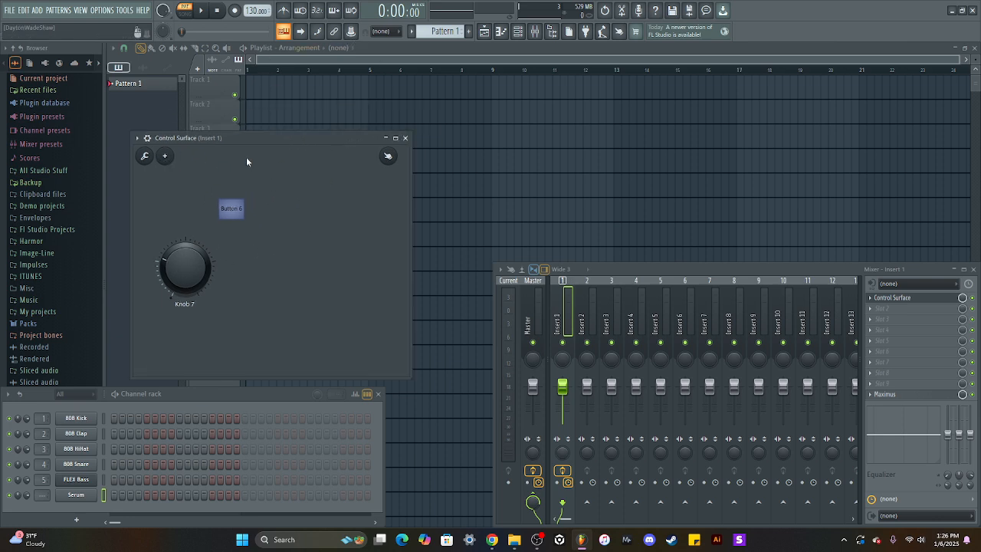
{"action": "left_click", "coordinate": [352, 33]}
{"action": "left_click_drag", "start_coordinate": [592, 393], "coordinate": [592, 392]}
{"action": "left_click_drag", "start_coordinate": [190, 273], "coordinate": [190, 280]}
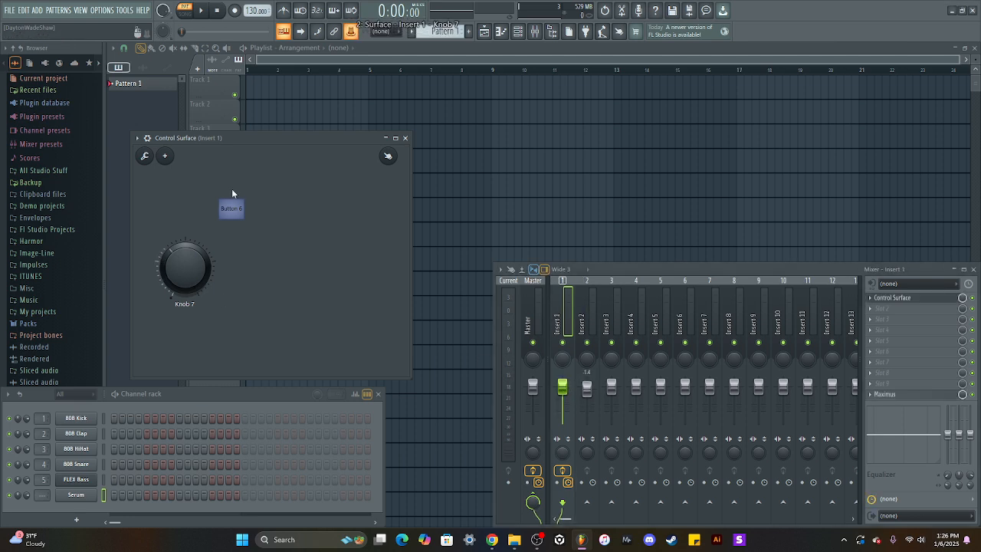
{"action": "left_click", "coordinate": [351, 31]}
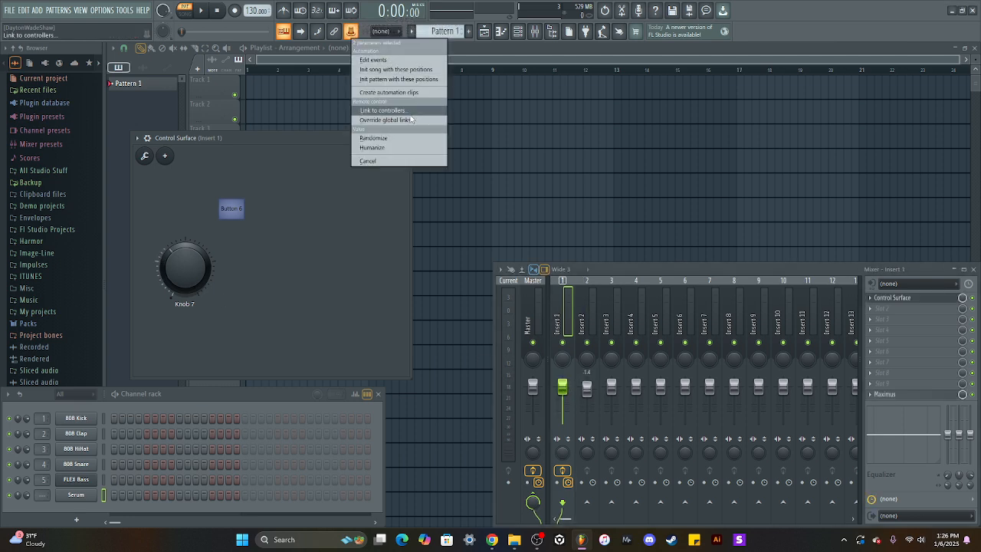
{"action": "left_click", "coordinate": [411, 93]}
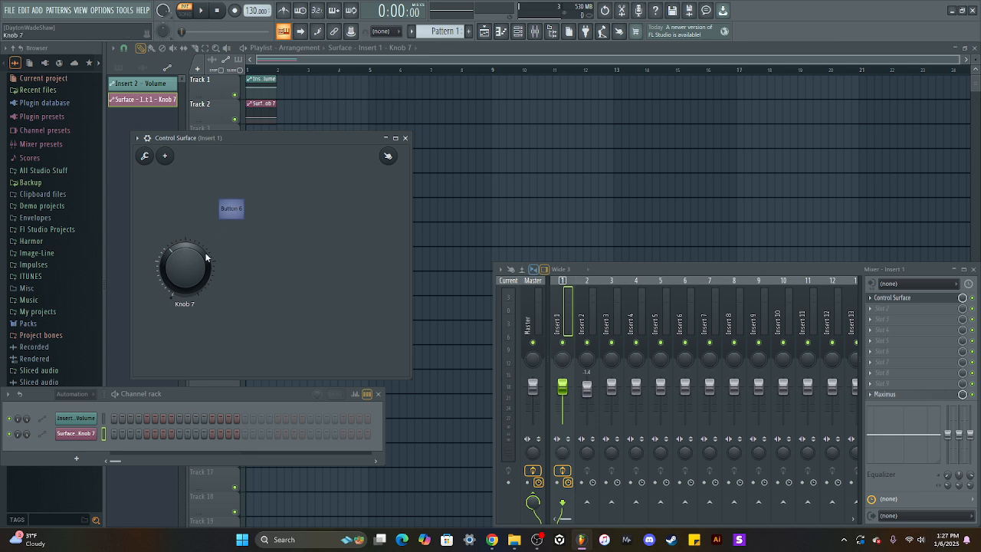
Lower the end point of the Insert 2 volume automation to its minimum and play the song with Control Surface open.
{"action": "key", "text": "space"}
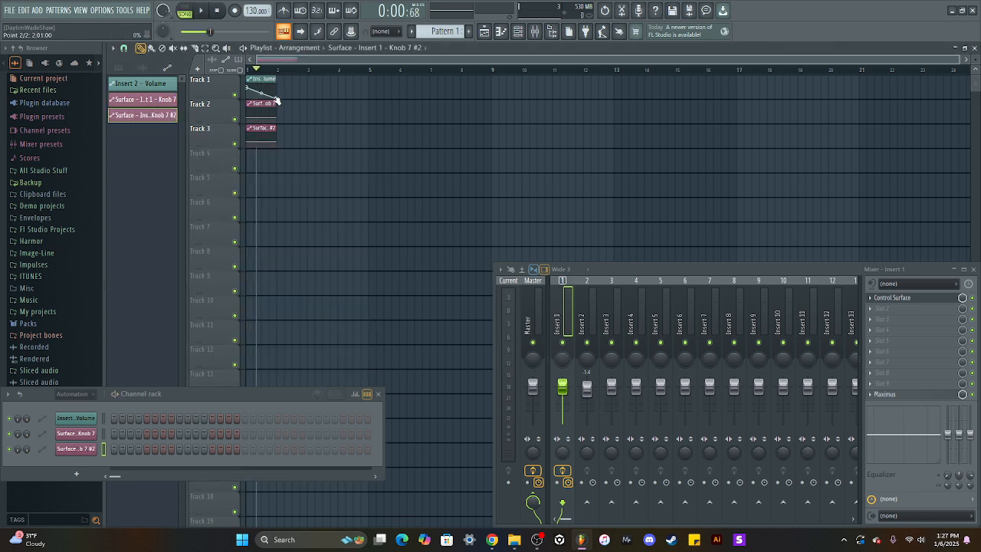
{"action": "left_click_drag", "start_coordinate": [276, 100], "coordinate": [277, 103]}
{"action": "left_click", "coordinate": [907, 298]}
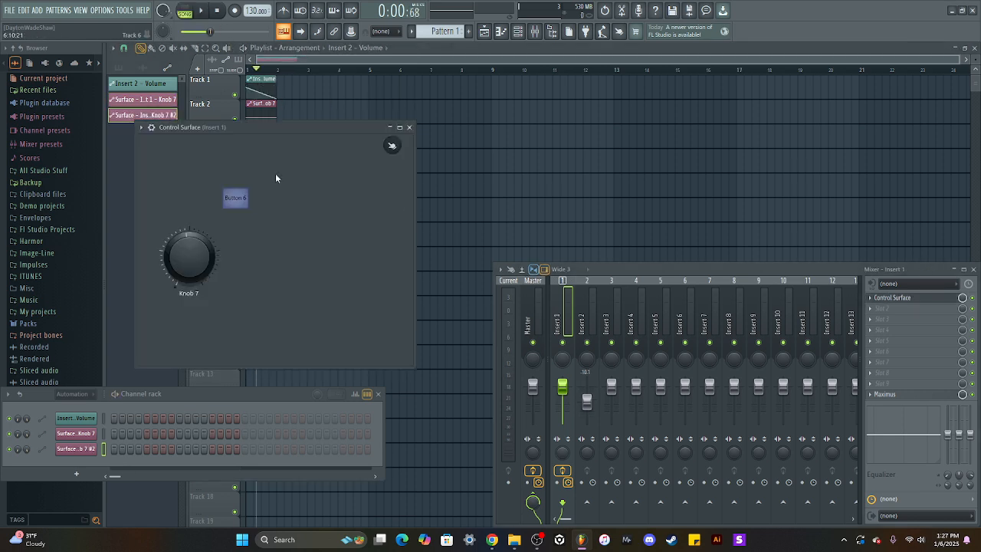
{"action": "left_click", "coordinate": [141, 127]}
{"action": "key", "text": "space"}
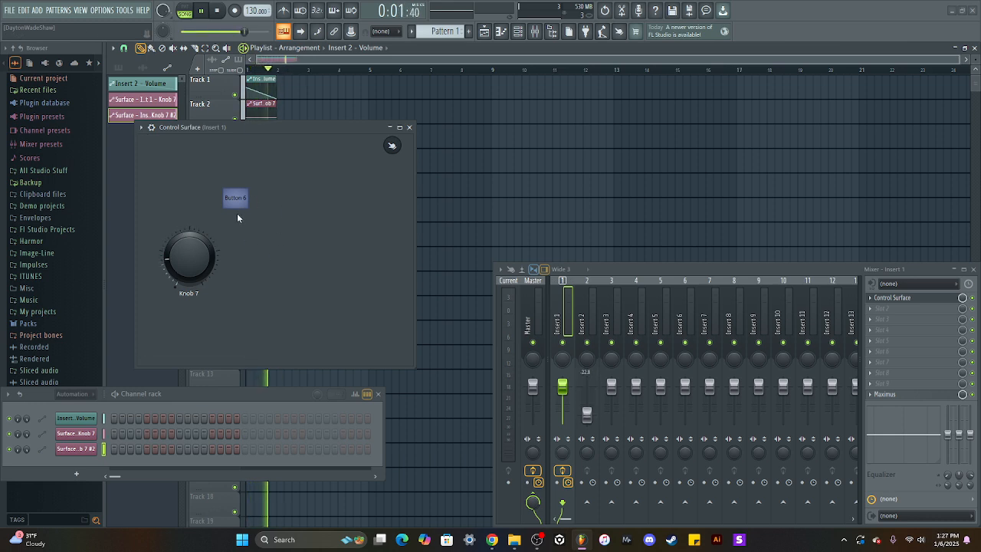
{"action": "left_click_drag", "start_coordinate": [253, 128], "coordinate": [246, 149]}
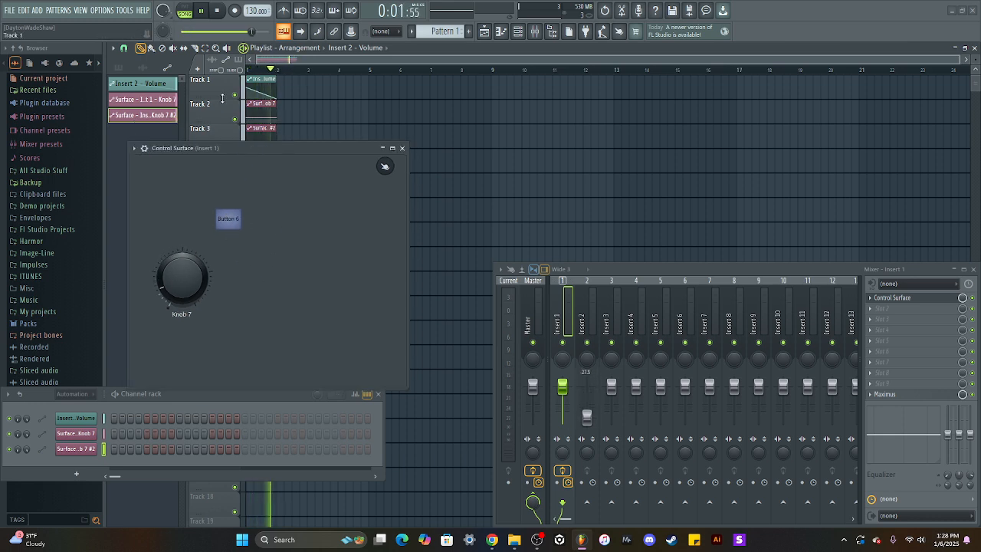
Make Track 1 taller, extend the Insert 2 volume clip to bar 4, and move the Control Surface window off the track.
{"action": "left_click_drag", "start_coordinate": [222, 98], "coordinate": [224, 141]}
{"action": "scroll", "coordinate": [289, 103], "scroll_direction": "down", "scroll_amount": 1}
{"action": "scroll", "coordinate": [284, 101], "scroll_direction": "up", "scroll_amount": 1}
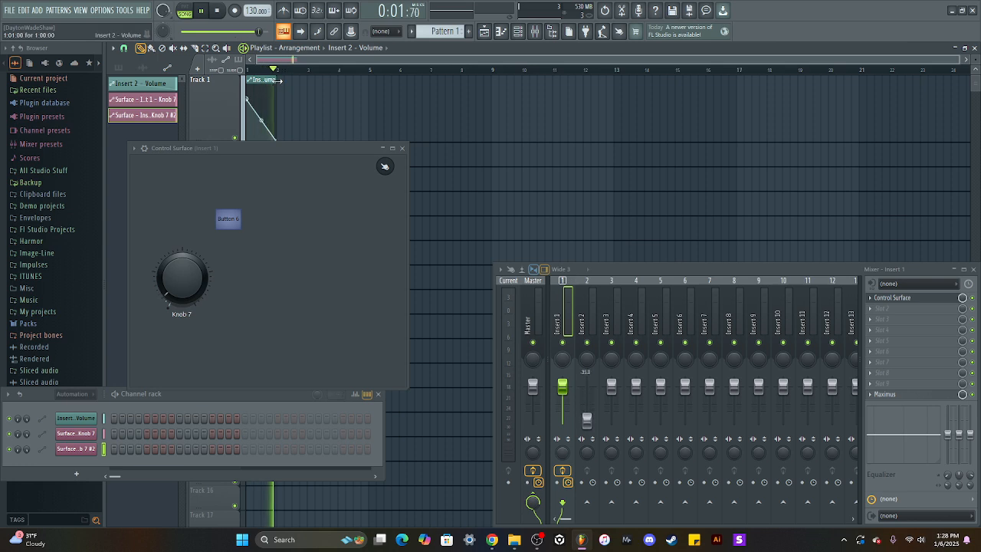
{"action": "left_click_drag", "start_coordinate": [278, 80], "coordinate": [339, 80]}
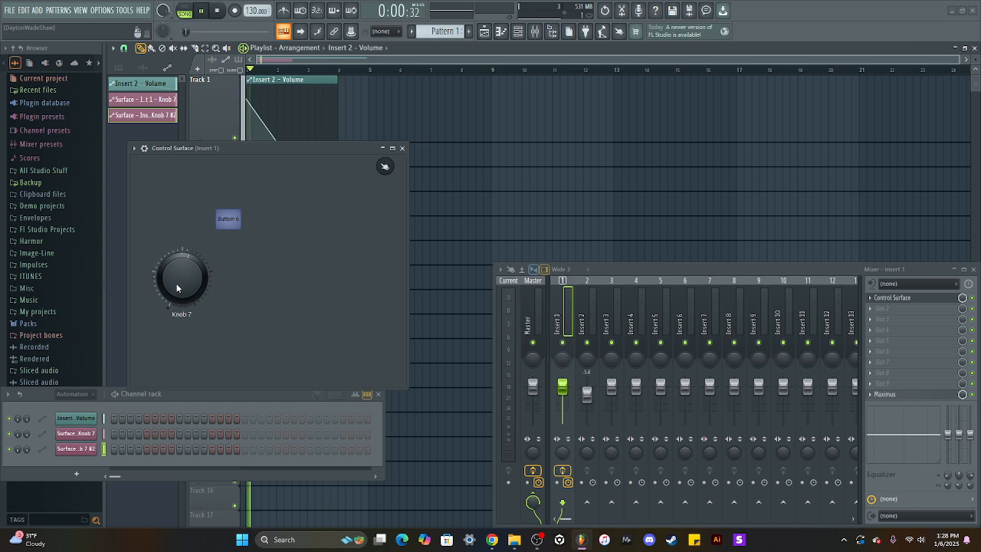
{"action": "left_click_drag", "start_coordinate": [291, 146], "coordinate": [186, 112]}
{"action": "left_click_drag", "start_coordinate": [342, 352], "coordinate": [293, 318]}
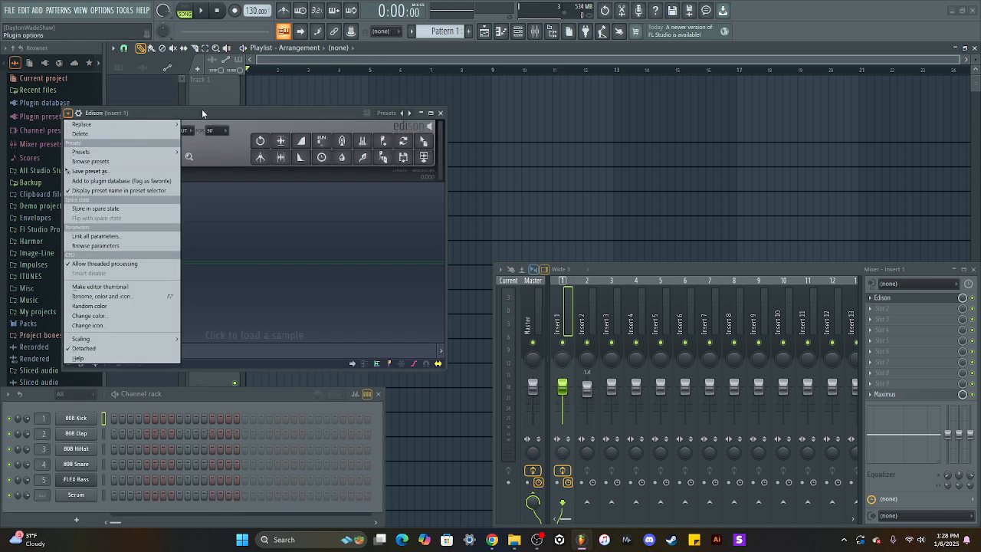
Reposition the Edison window on Insert 1 and shrink it to fit above the channel rack.
{"action": "left_click", "coordinate": [202, 112]}
{"action": "left_click_drag", "start_coordinate": [207, 110], "coordinate": [182, 87]}
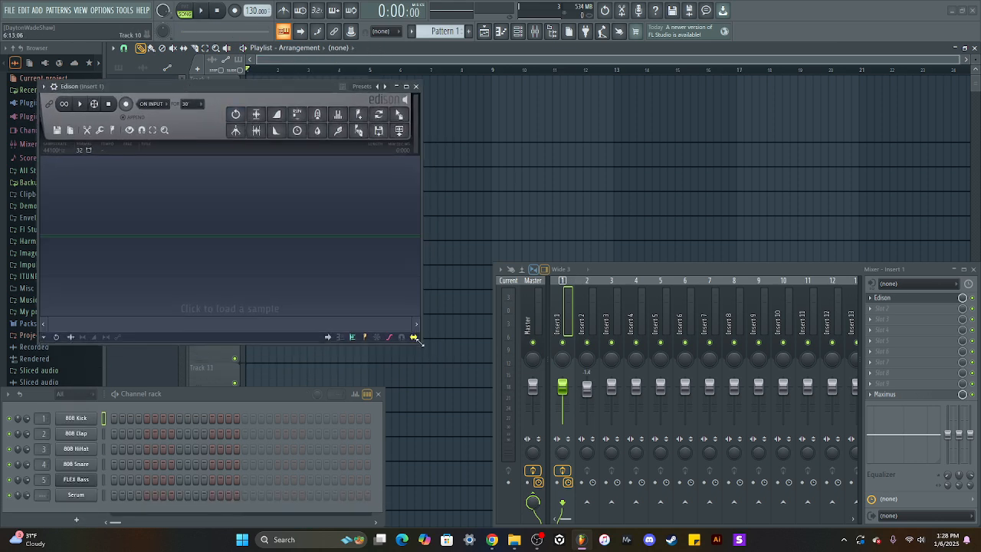
{"action": "left_click_drag", "start_coordinate": [419, 340], "coordinate": [469, 378]}
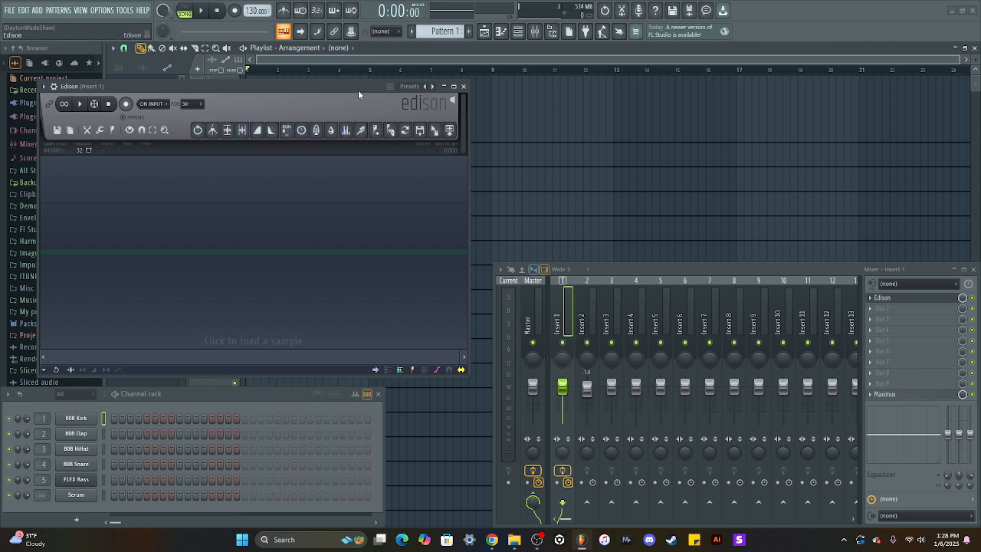
{"action": "left_click_drag", "start_coordinate": [358, 89], "coordinate": [369, 96]}
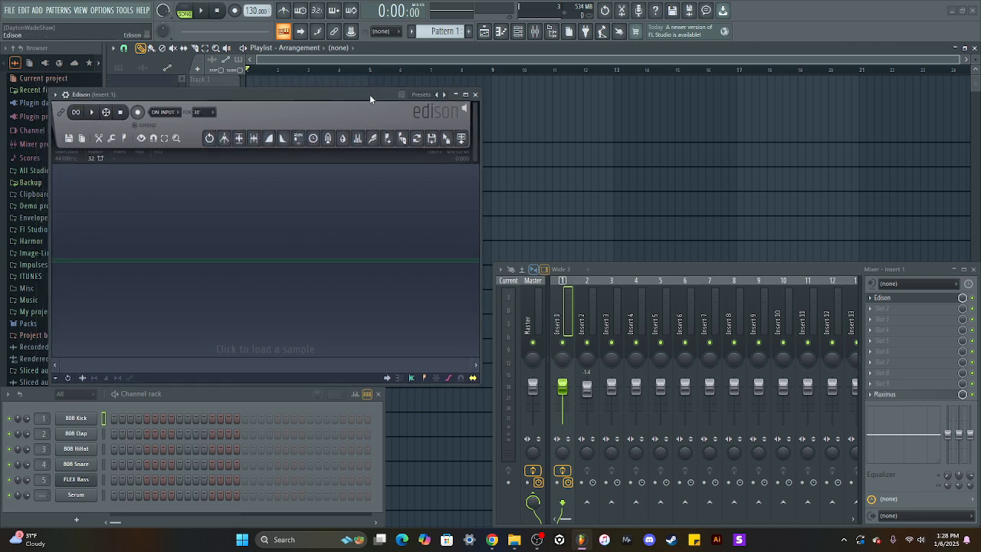
{"action": "left_click", "coordinate": [481, 386]}
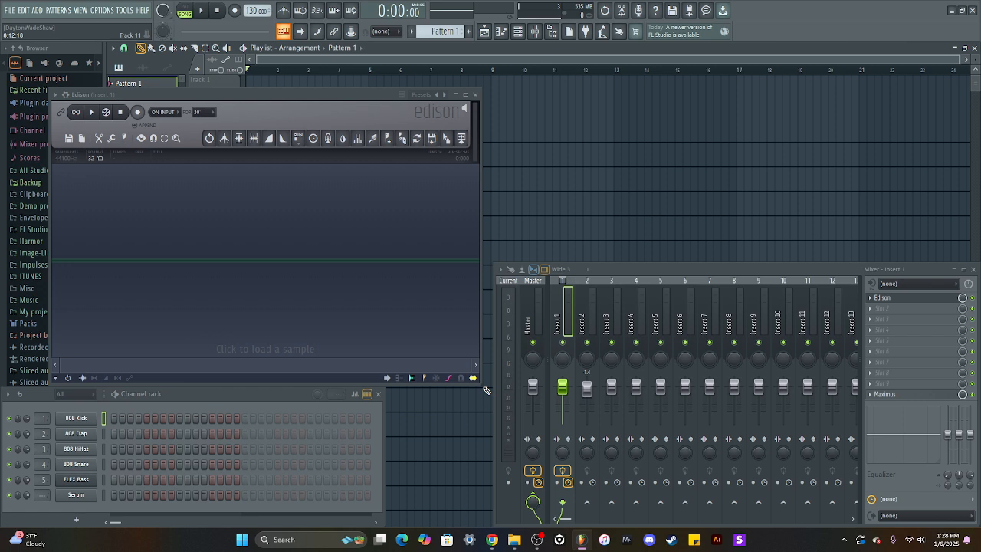
{"action": "left_click_drag", "start_coordinate": [475, 381], "coordinate": [421, 301]}
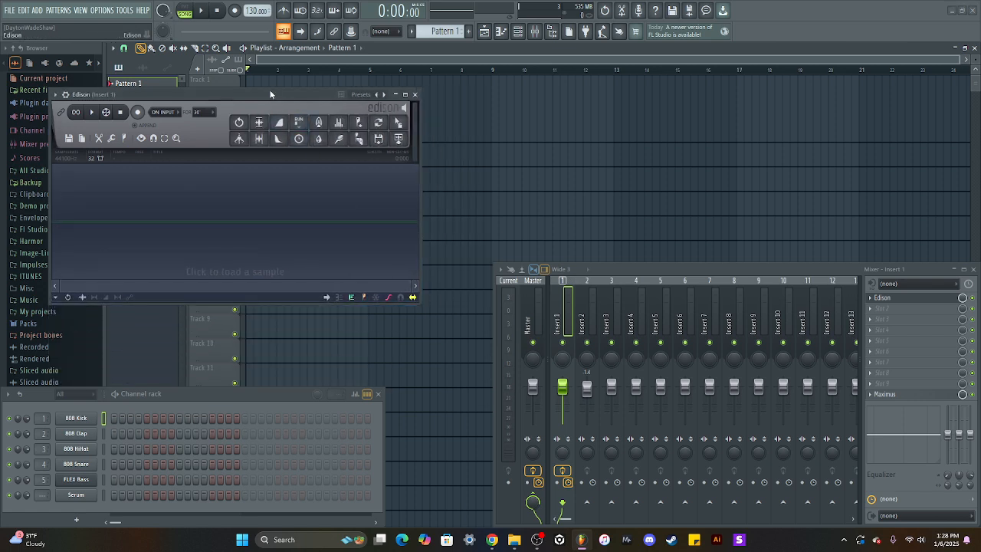
{"action": "left_click_drag", "start_coordinate": [270, 89], "coordinate": [297, 161]}
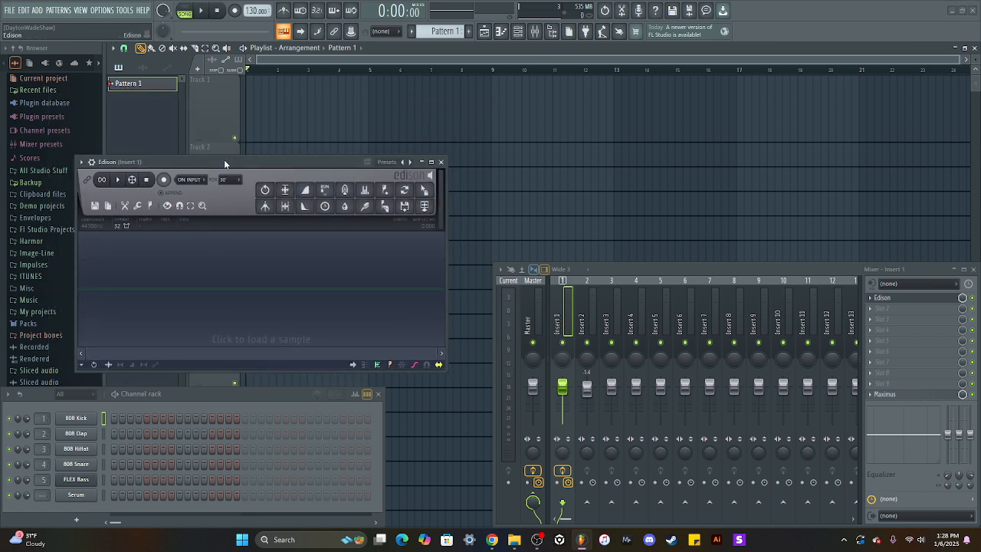
{"action": "left_click_drag", "start_coordinate": [211, 163], "coordinate": [196, 140]}
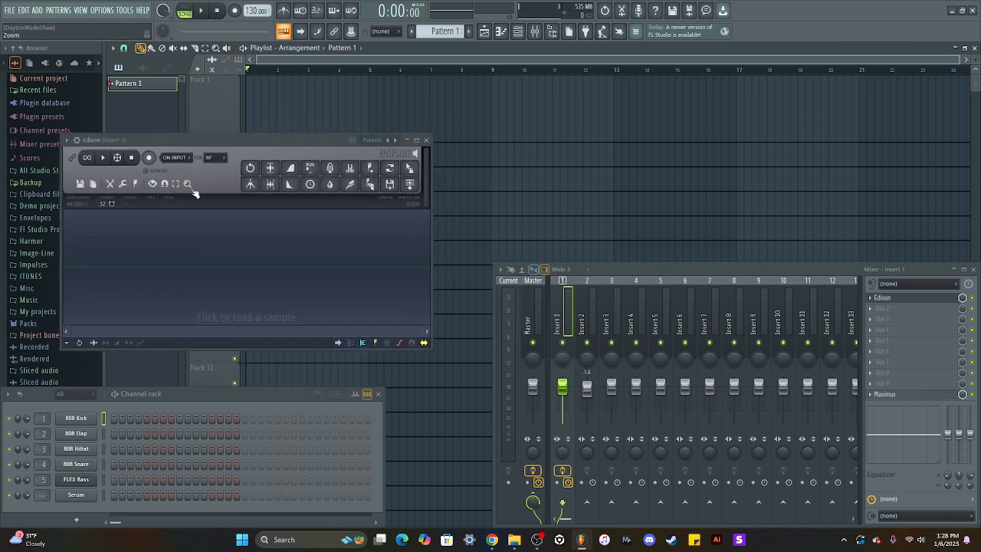
Set Insert 2's external input to mono In 1 and arm the track for recording.
{"action": "left_click", "coordinate": [587, 327]}
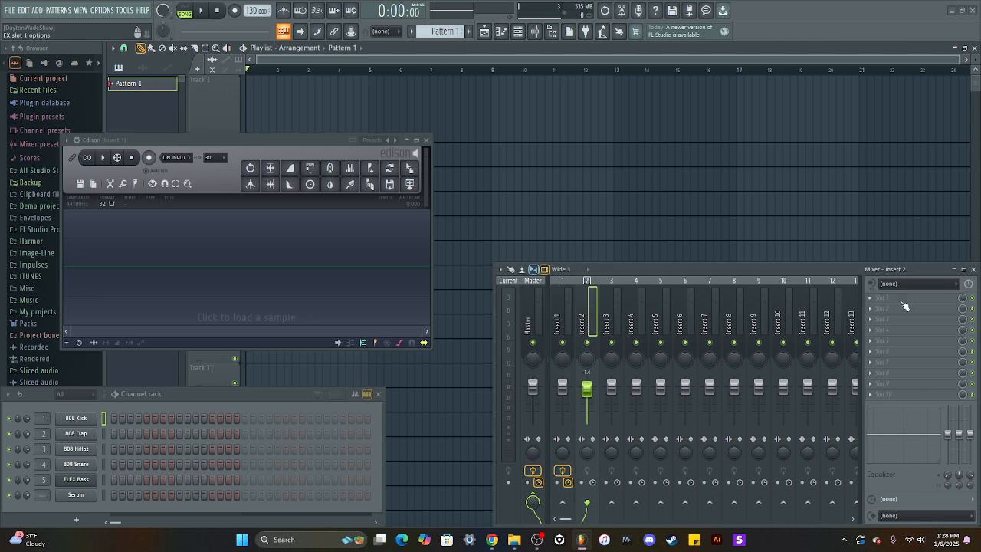
{"action": "left_click", "coordinate": [915, 283]}
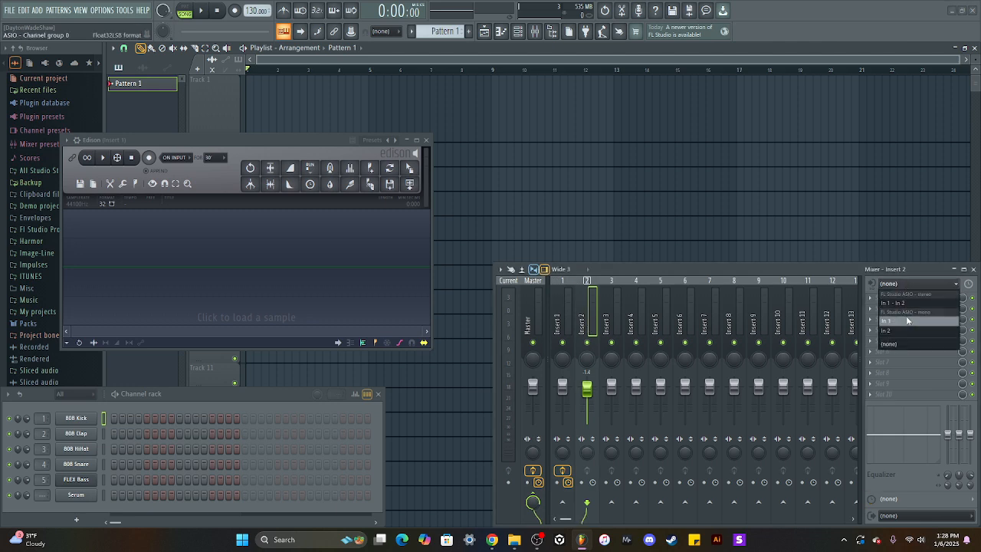
{"action": "left_click", "coordinate": [907, 321]}
{"action": "left_click", "coordinate": [587, 304]}
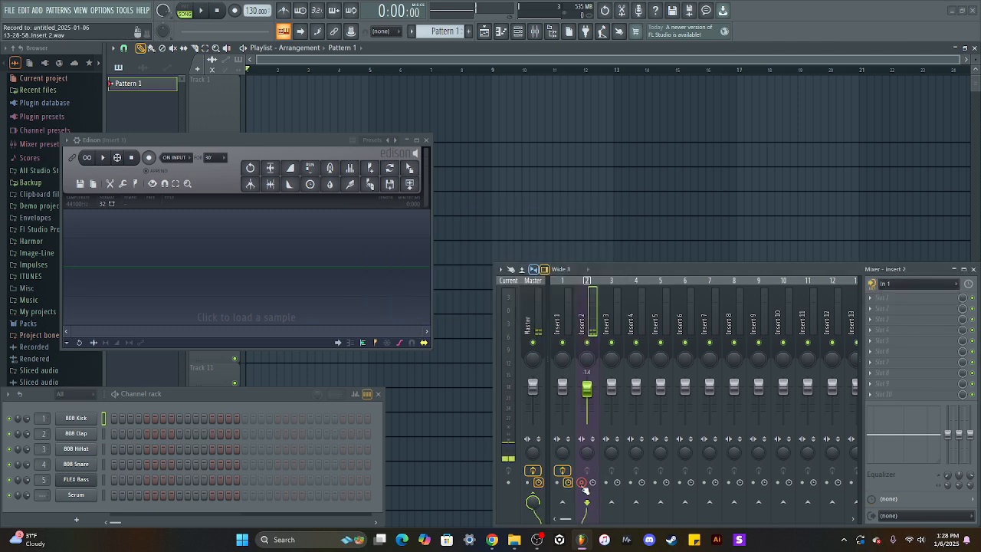
Start recording in Edison, copy the plugin with its state from Insert 1 to Insert 2, and close the Insert 1 editor.
{"action": "left_click", "coordinate": [149, 157]}
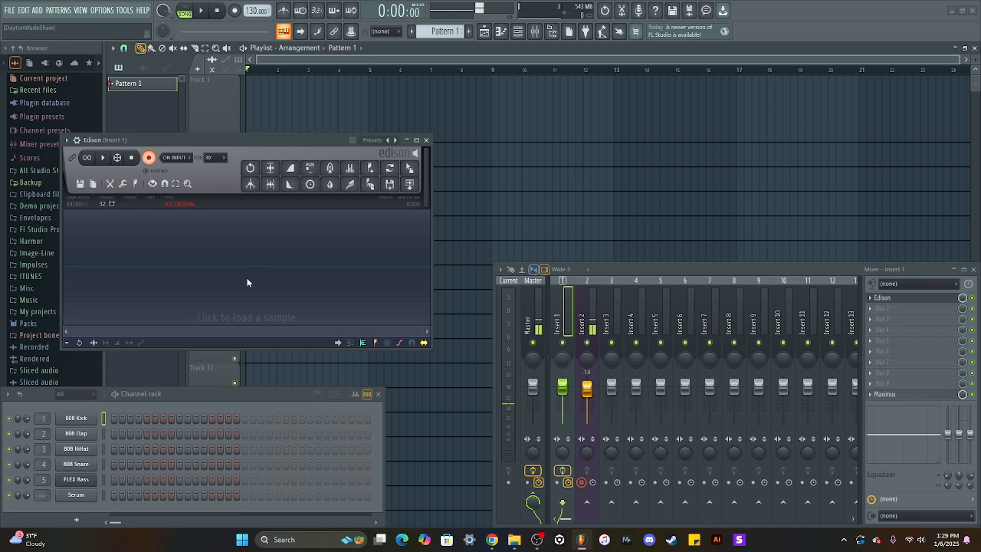
{"action": "left_click", "coordinate": [588, 323]}
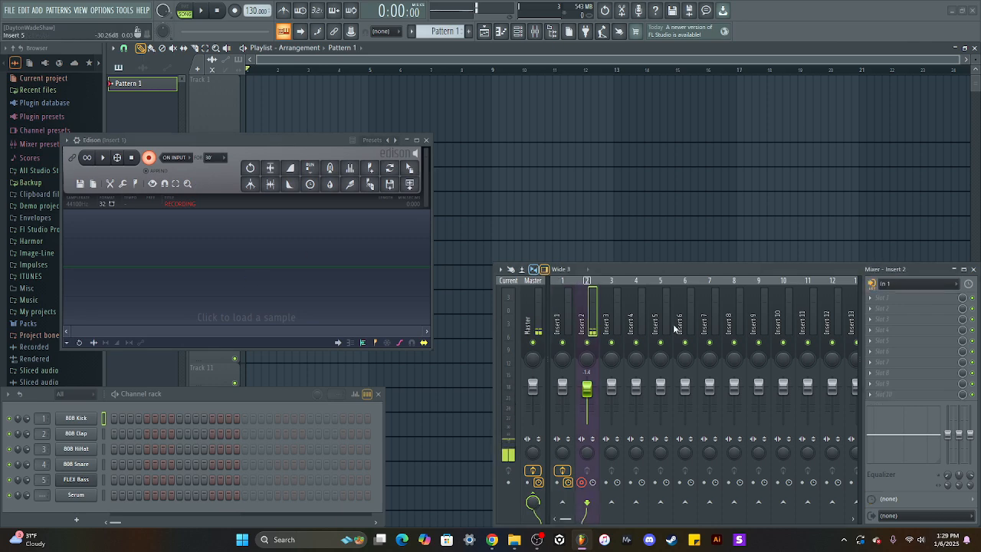
{"action": "left_click", "coordinate": [564, 332]}
{"action": "left_click", "coordinate": [872, 297]}
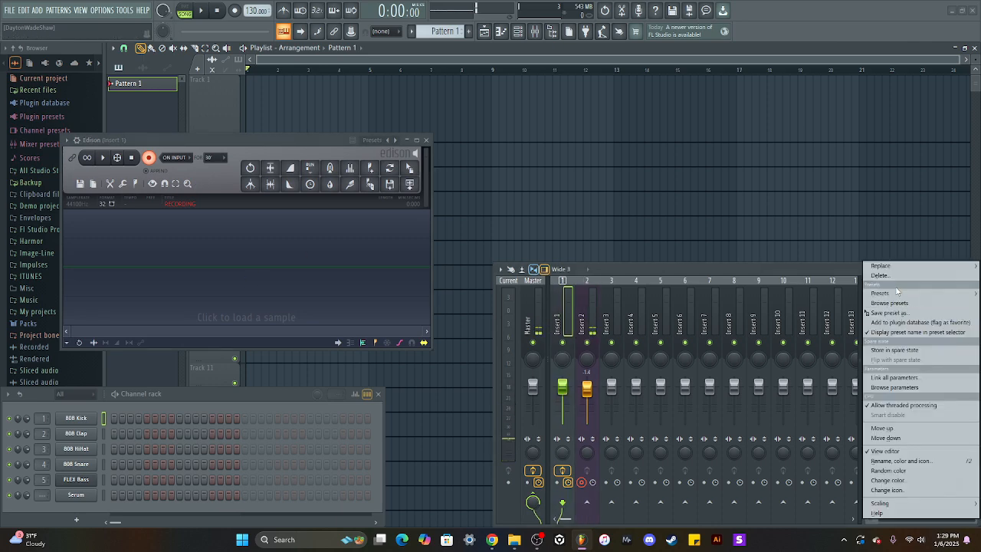
{"action": "left_click_drag", "start_coordinate": [893, 312], "coordinate": [586, 326]}
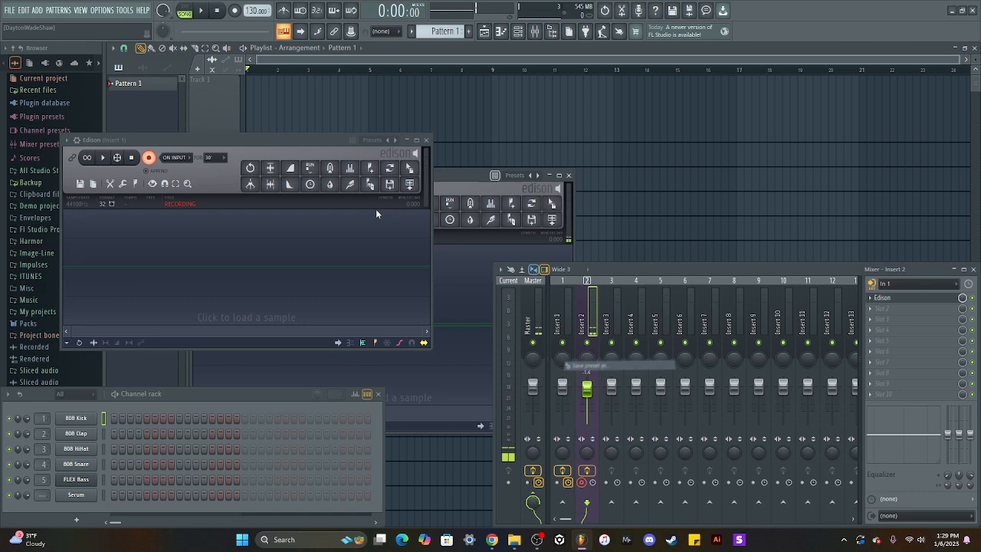
{"action": "left_click", "coordinate": [426, 139]}
Detach and reposition the Insert 2 Edison window, and stop its recording.
{"action": "left_click_drag", "start_coordinate": [437, 175], "coordinate": [390, 119]}
{"action": "left_click", "coordinate": [152, 113]}
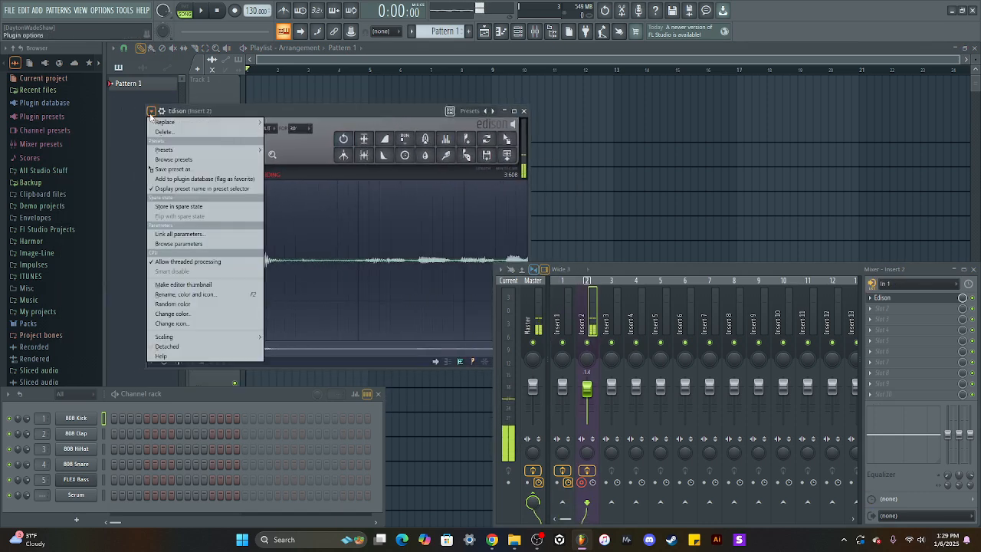
{"action": "key", "text": "d"}
{"action": "left_click_drag", "start_coordinate": [373, 110], "coordinate": [287, 119]}
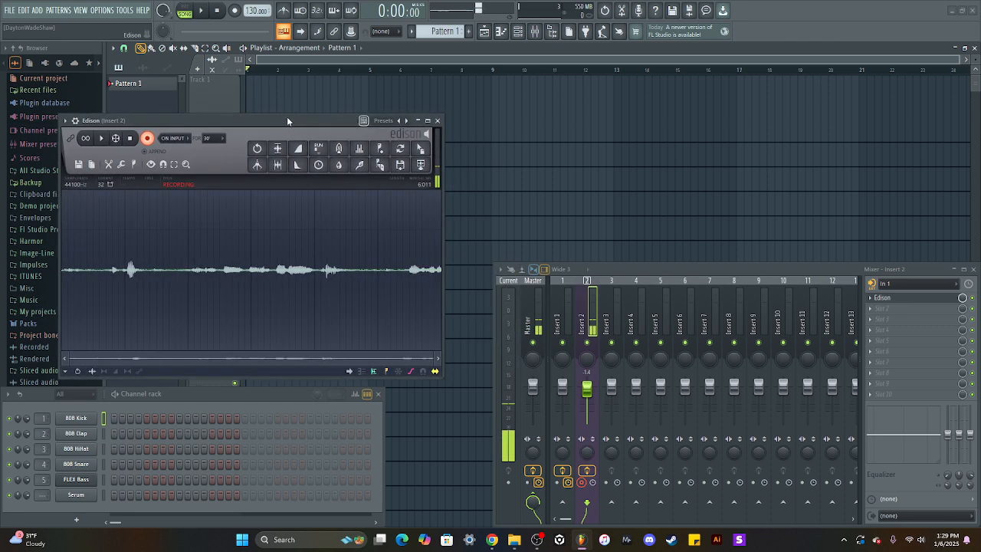
{"action": "left_click", "coordinate": [150, 139]}
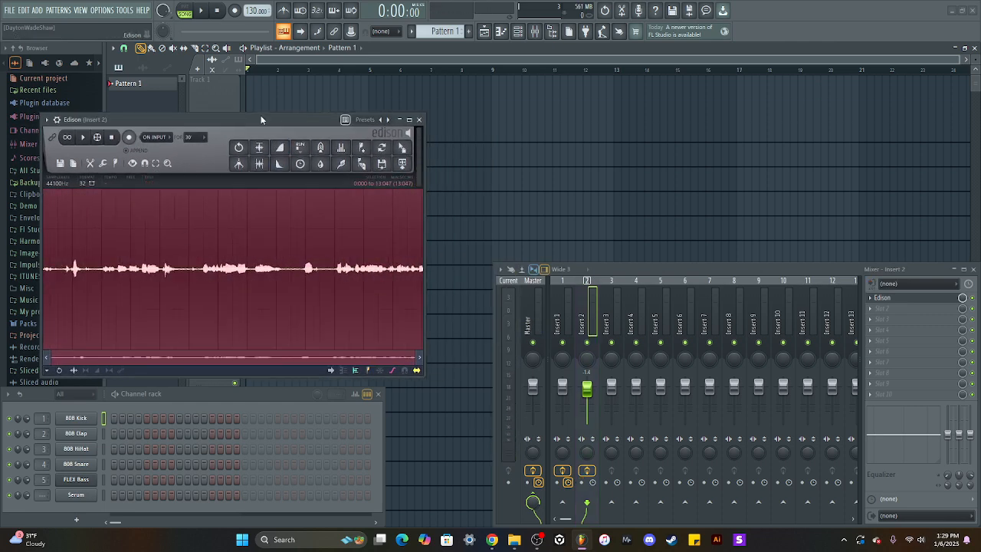
{"action": "left_click_drag", "start_coordinate": [261, 121], "coordinate": [261, 119]}
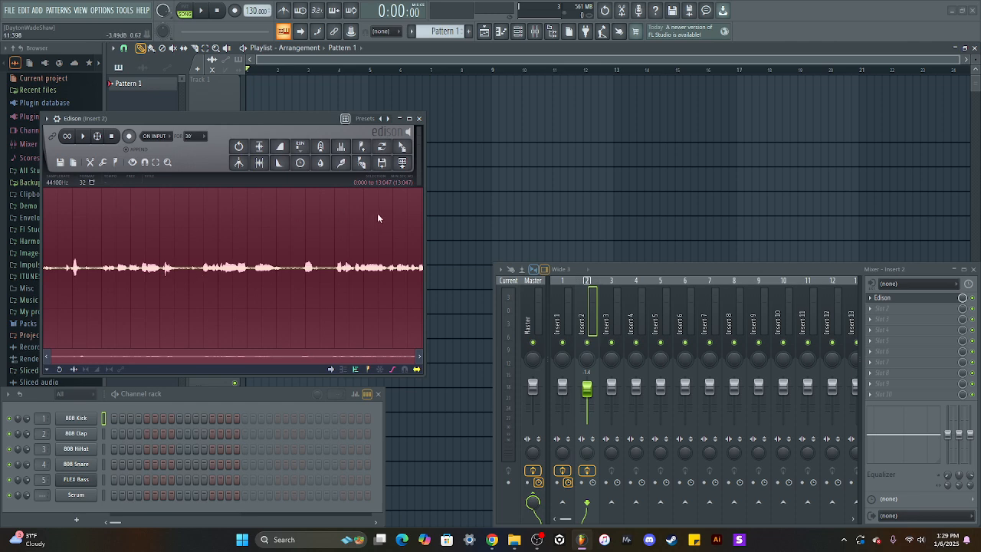
View Edison's sample tools and place the recorded sample as an audio clip near the start of playlist Track 1.
{"action": "right_click", "coordinate": [217, 257]}
{"action": "mouse_move", "coordinate": [249, 294]}
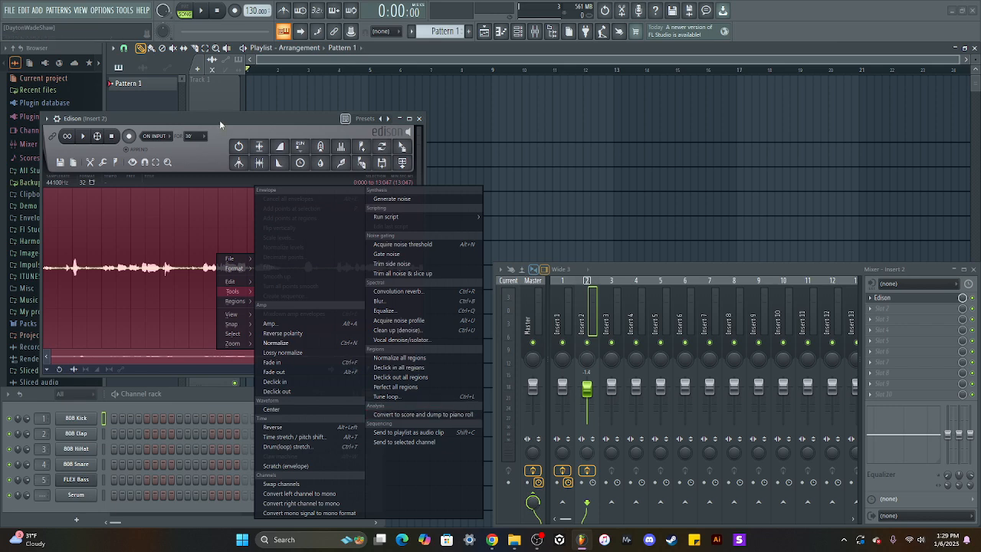
{"action": "mouse_move", "coordinate": [220, 119]}
{"action": "left_mouse_down"}
{"action": "mouse_move", "coordinate": [314, 119]}
{"action": "mouse_move", "coordinate": [238, 121]}
{"action": "left_mouse_up"}
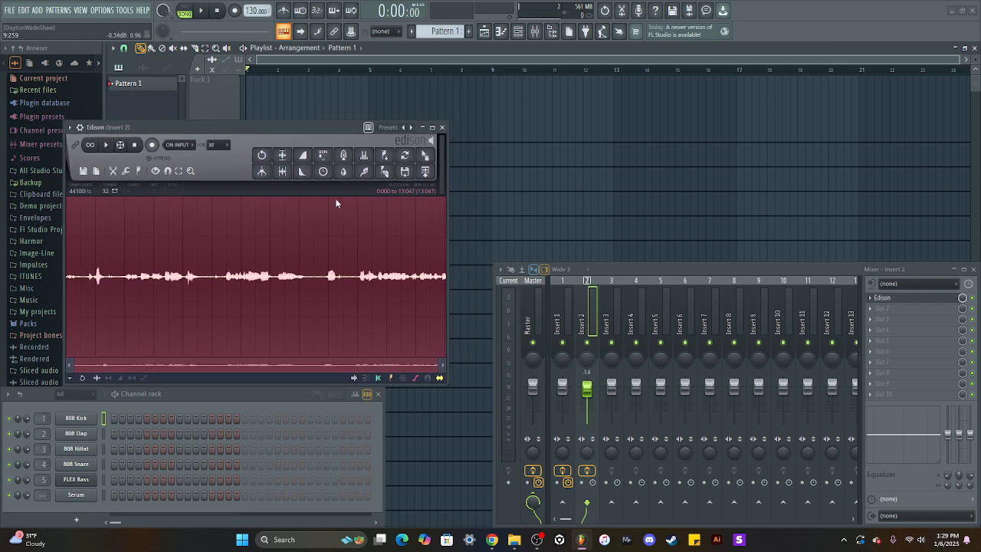
{"action": "left_click_drag", "start_coordinate": [426, 159], "coordinate": [467, 136]}
{"action": "left_click_drag", "start_coordinate": [397, 104], "coordinate": [374, 104]}
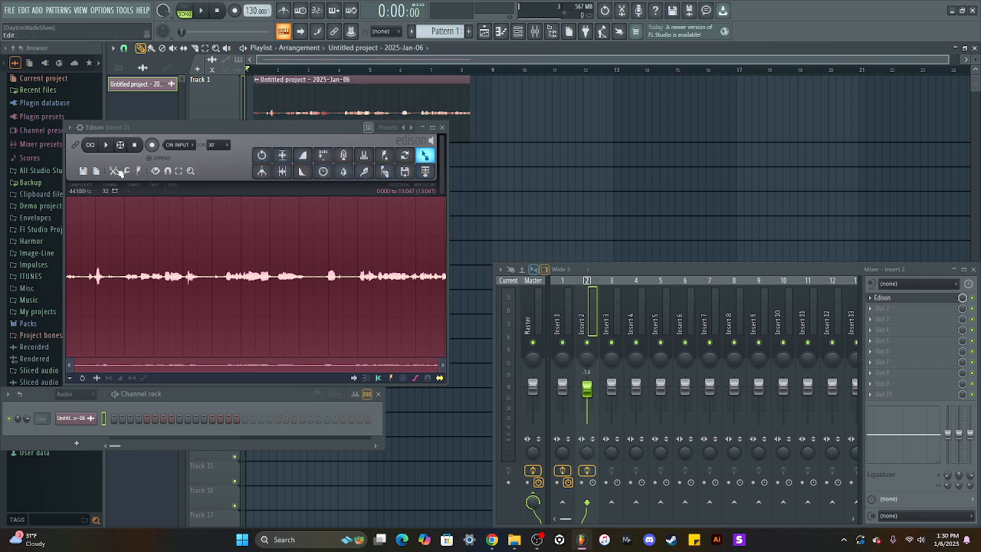
Look through Edison's edit, file, snap and zoom options.
{"action": "left_click", "coordinate": [115, 170]}
{"action": "left_click", "coordinate": [84, 171]}
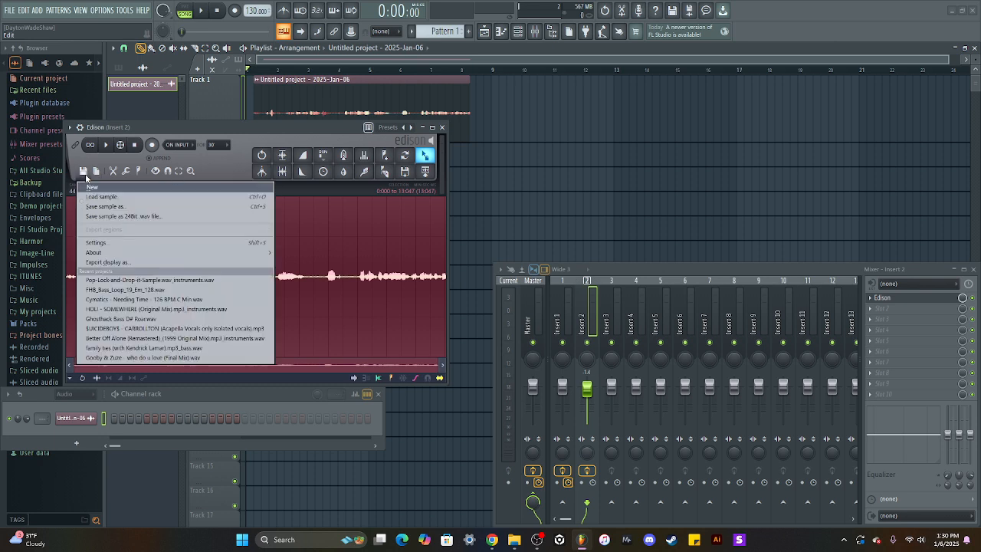
{"action": "left_click", "coordinate": [89, 176]}
{"action": "left_click", "coordinate": [168, 172]}
{"action": "left_click", "coordinate": [191, 172]}
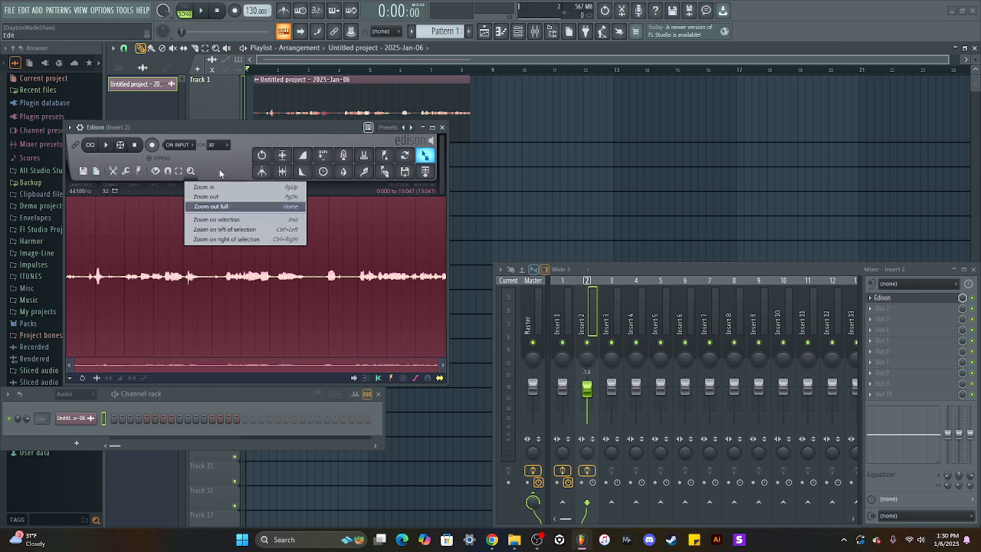
{"action": "left_click", "coordinate": [219, 169]}
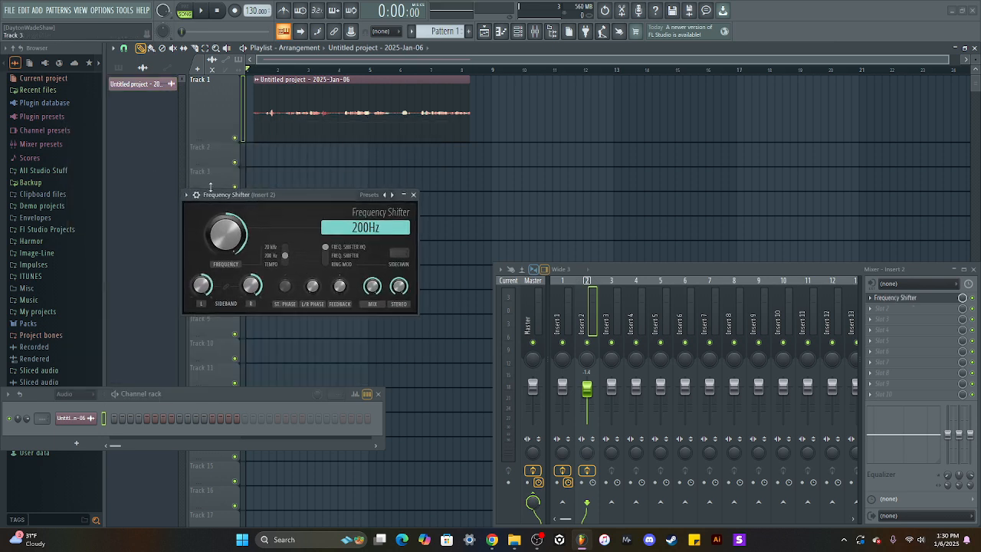
Delete the recorded audio clip from the project, with Frequency Shifter open on Insert 2.
{"action": "left_click", "coordinate": [186, 196]}
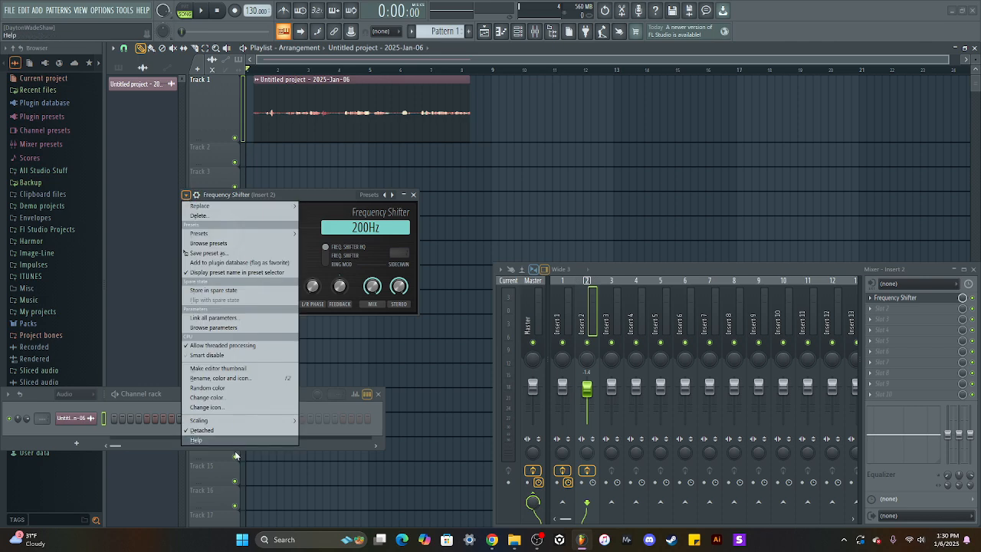
{"action": "left_click", "coordinate": [291, 193]}
{"action": "right_click", "coordinate": [121, 84]}
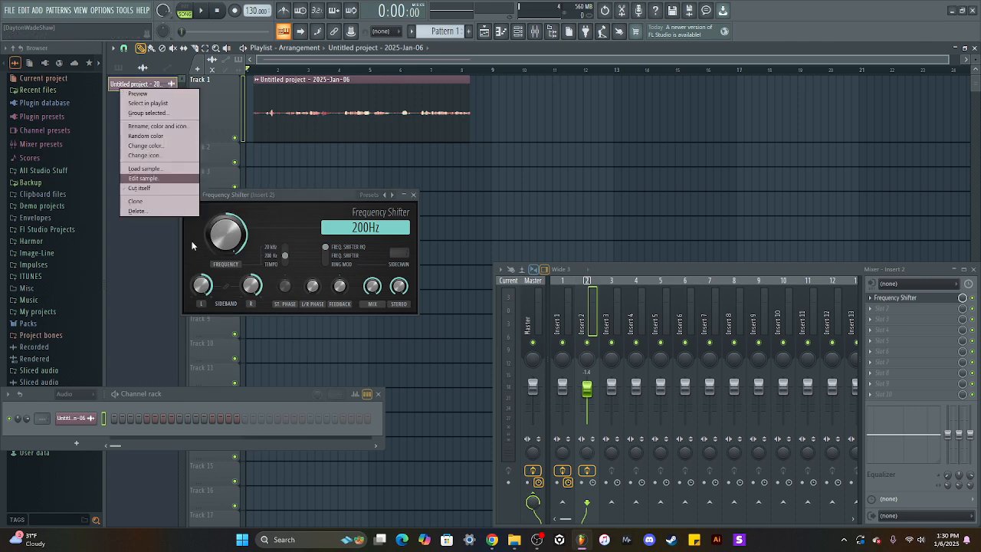
{"action": "left_click", "coordinate": [166, 206]}
{"action": "left_click", "coordinate": [524, 302]}
Reposition Frequency Shifter, open the Serum channel's editor, and move it low enough to uncover the mixer's insert tracks.
{"action": "left_click_drag", "start_coordinate": [309, 193], "coordinate": [268, 190]}
{"action": "left_click", "coordinate": [92, 498]}
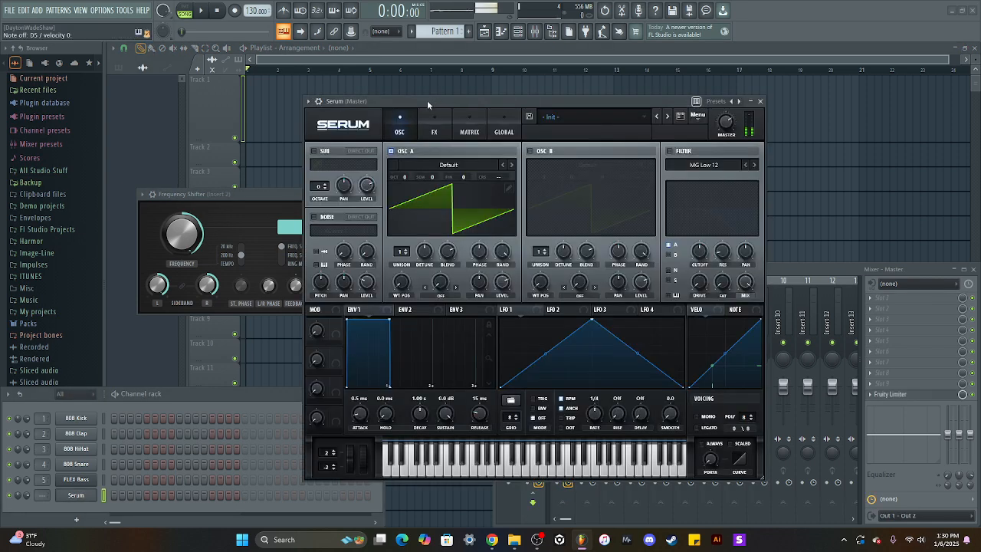
{"action": "left_click_drag", "start_coordinate": [426, 100], "coordinate": [461, 366]}
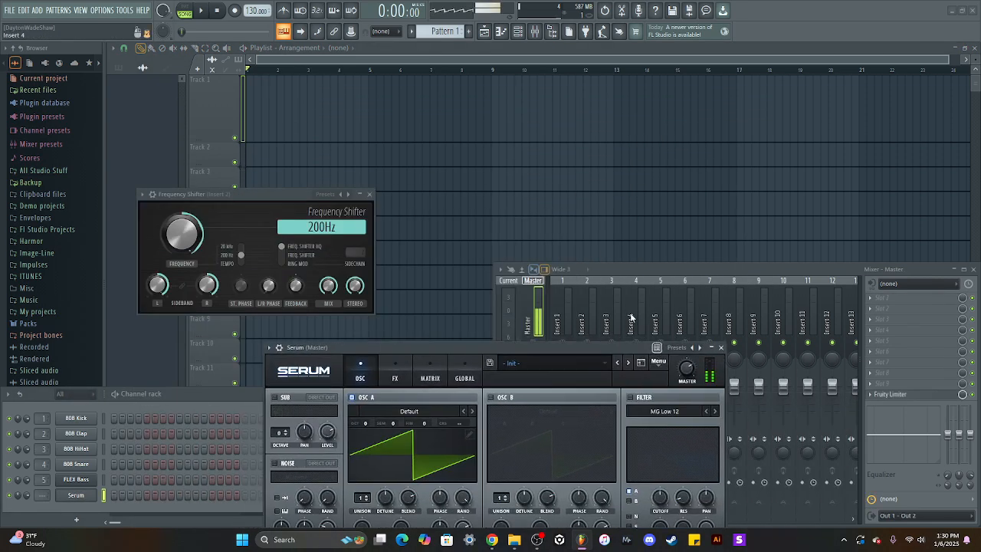
Route the Serum channel to mixer Insert 2, close Serum's editor, and reposition the Frequency Shifter window over the playlist.
{"action": "scroll", "coordinate": [43, 495], "scroll_direction": "up", "scroll_amount": 2}
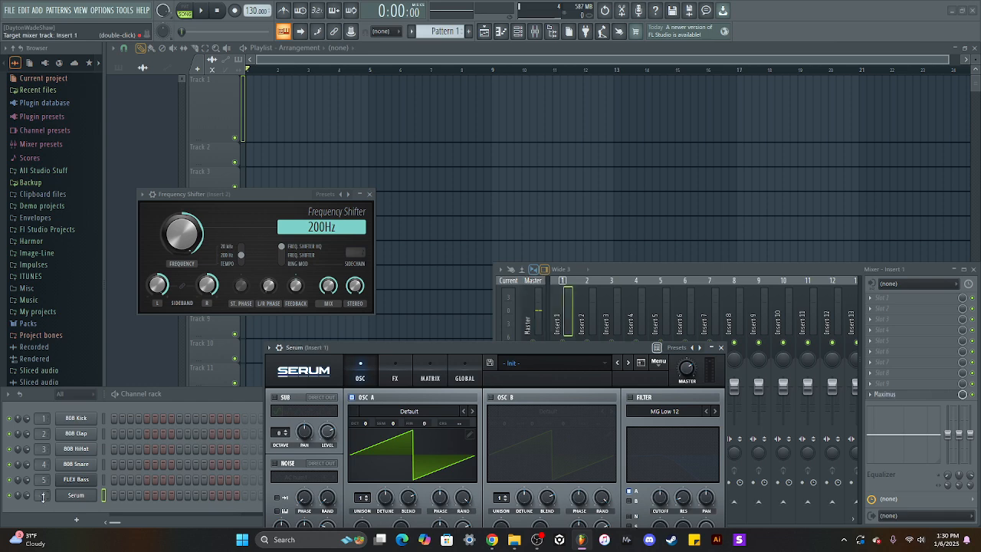
{"action": "left_click_drag", "start_coordinate": [249, 194], "coordinate": [210, 122]}
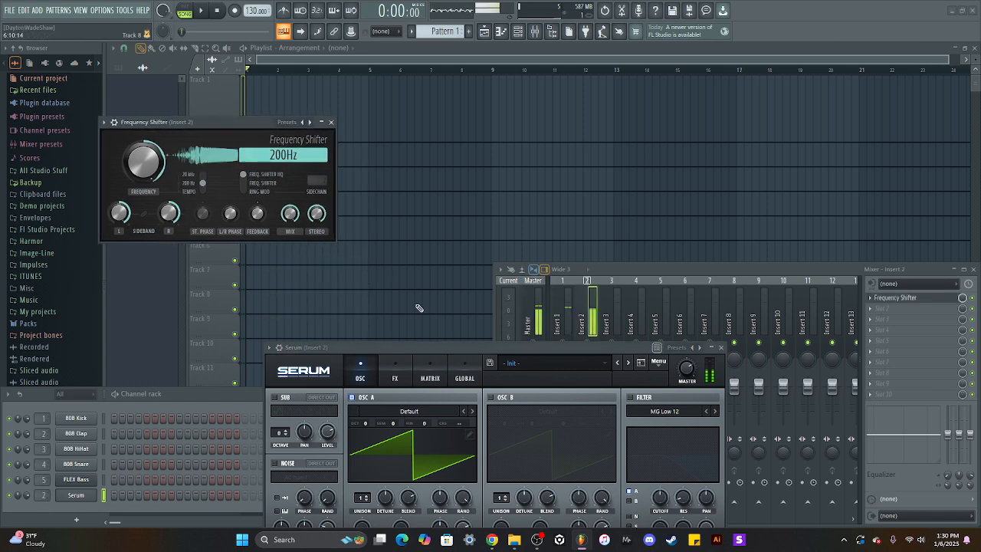
{"action": "left_click_drag", "start_coordinate": [432, 348], "coordinate": [390, 339]}
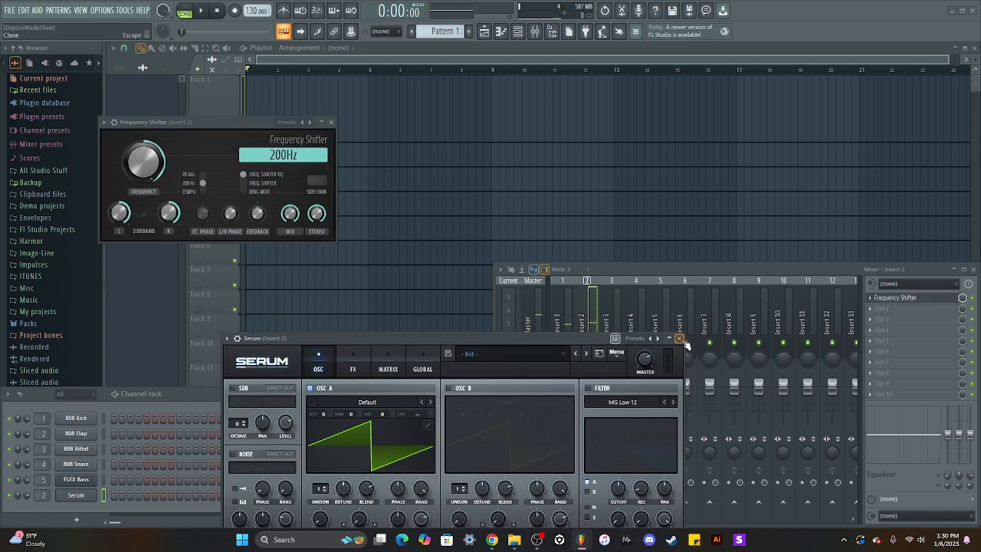
{"action": "left_click", "coordinate": [678, 337]}
{"action": "left_click_drag", "start_coordinate": [202, 123], "coordinate": [284, 161]}
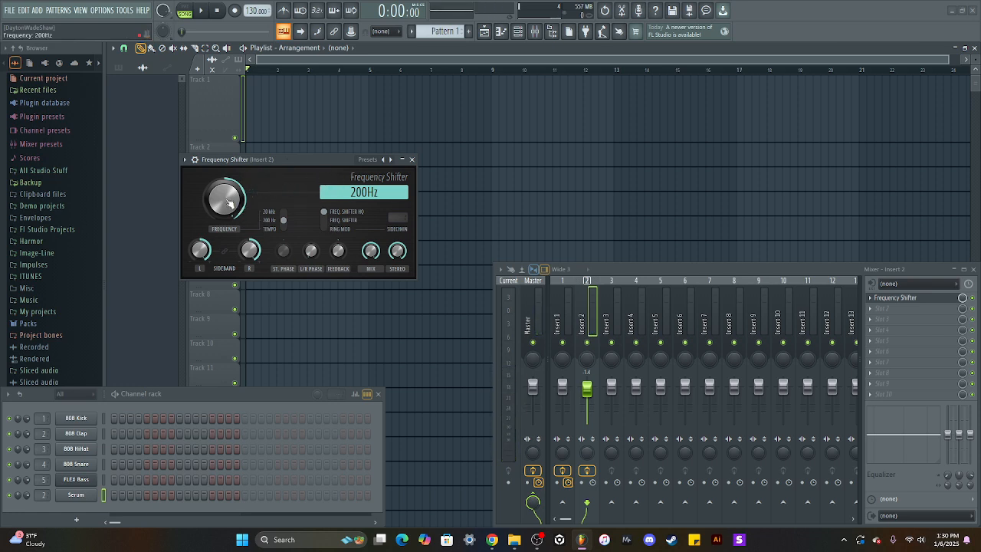
Lower Frequency Shifter's frequency to 0.00Hz, raise the feedback, and try small shifts around -2.77Hz while playing notes.
{"action": "left_click_drag", "start_coordinate": [227, 207], "coordinate": [227, 291]}
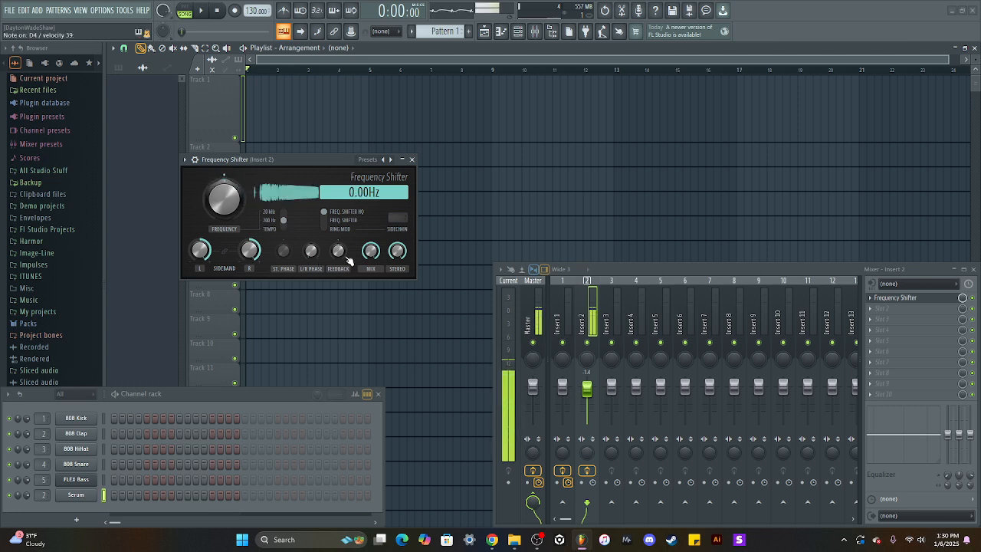
{"action": "left_click_drag", "start_coordinate": [341, 253], "coordinate": [341, 230]}
{"action": "mouse_move", "coordinate": [227, 204]}
{"action": "left_mouse_down"}
{"action": "mouse_move", "coordinate": [227, 158]}
{"action": "mouse_move", "coordinate": [227, 184]}
{"action": "mouse_move", "coordinate": [227, 173]}
{"action": "mouse_move", "coordinate": [260, 225]}
{"action": "mouse_move", "coordinate": [222, 207]}
{"action": "mouse_move", "coordinate": [224, 184]}
{"action": "mouse_move", "coordinate": [224, 206]}
{"action": "left_mouse_up"}
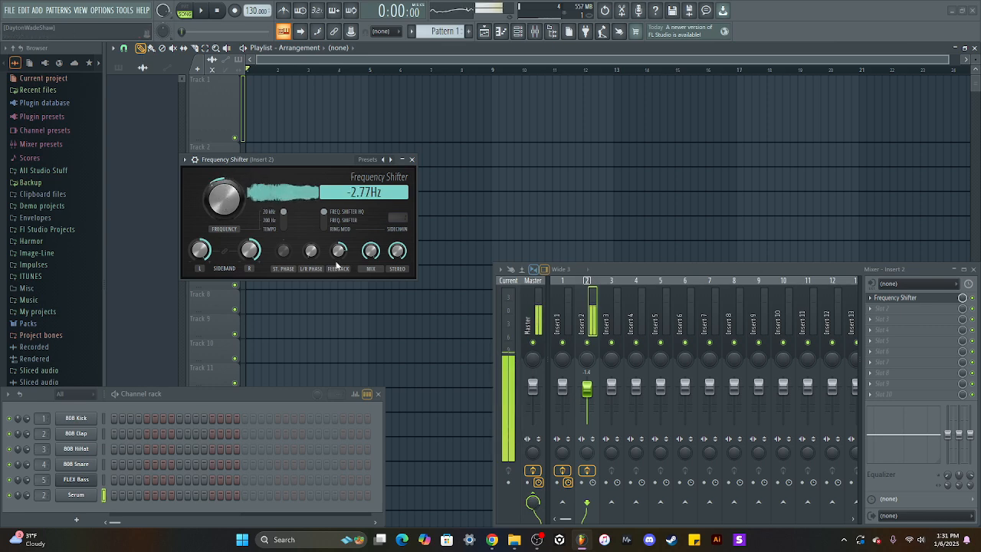
{"action": "left_click_drag", "start_coordinate": [338, 251], "coordinate": [338, 248]}
{"action": "mouse_move", "coordinate": [224, 200]}
{"action": "left_mouse_down"}
{"action": "mouse_move", "coordinate": [223, 216]}
{"action": "mouse_move", "coordinate": [239, 197]}
{"action": "left_mouse_up"}
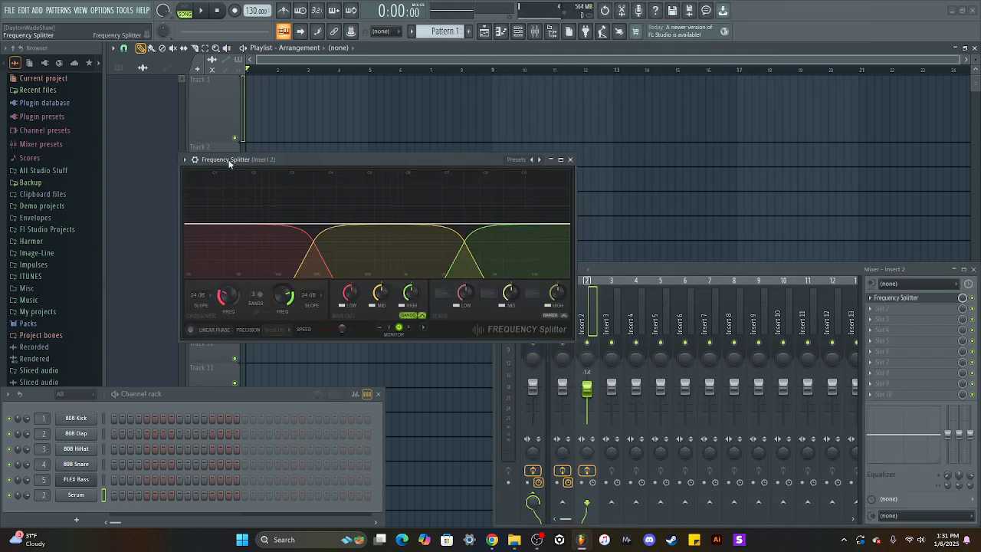
Reposition the Frequency Splitter window over the playlist and look through its plugin options.
{"action": "left_click_drag", "start_coordinate": [321, 162], "coordinate": [237, 144]}
{"action": "left_click", "coordinate": [140, 138]}
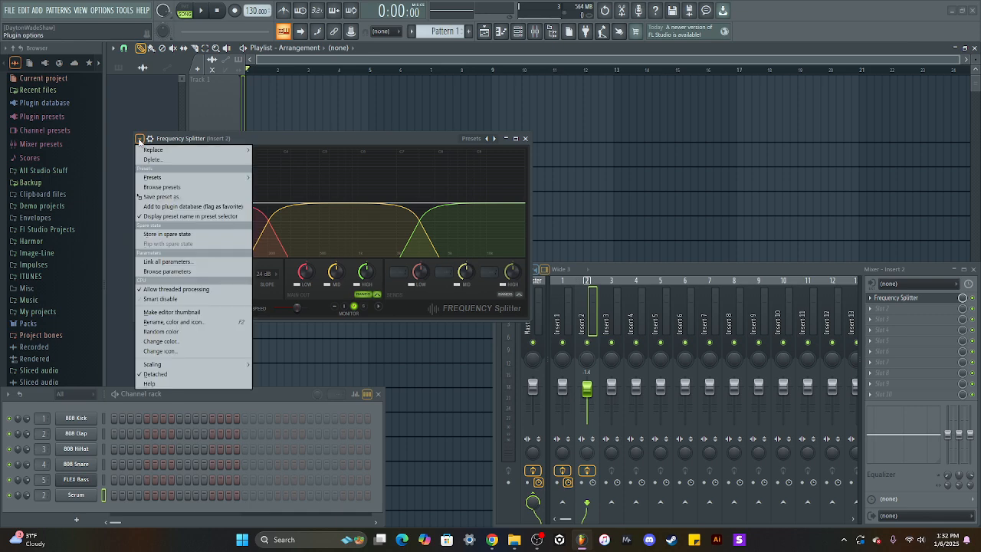
{"action": "left_click", "coordinate": [394, 143]}
{"action": "left_click_drag", "start_coordinate": [395, 144], "coordinate": [317, 153]}
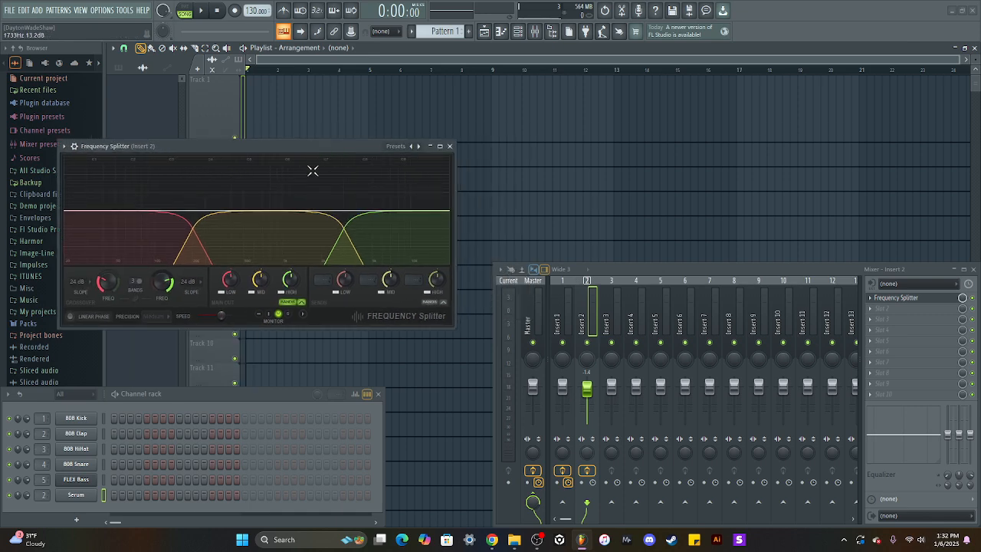
{"action": "left_click_drag", "start_coordinate": [296, 145], "coordinate": [309, 143]}
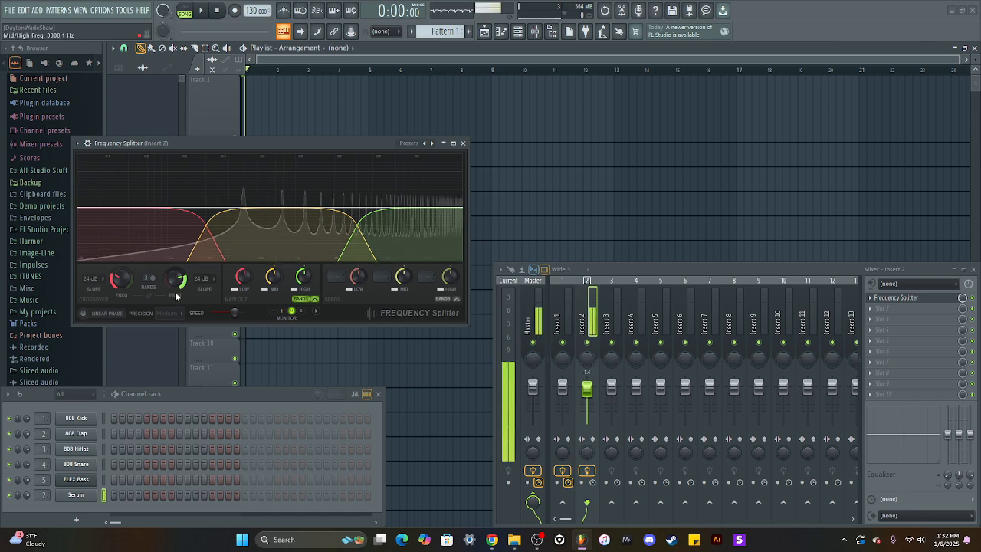
Adjust Frequency Splitter's low/mid crossover frequency and raise the mid, low and high band levels while playing test notes.
{"action": "left_click_drag", "start_coordinate": [123, 283], "coordinate": [122, 266]}
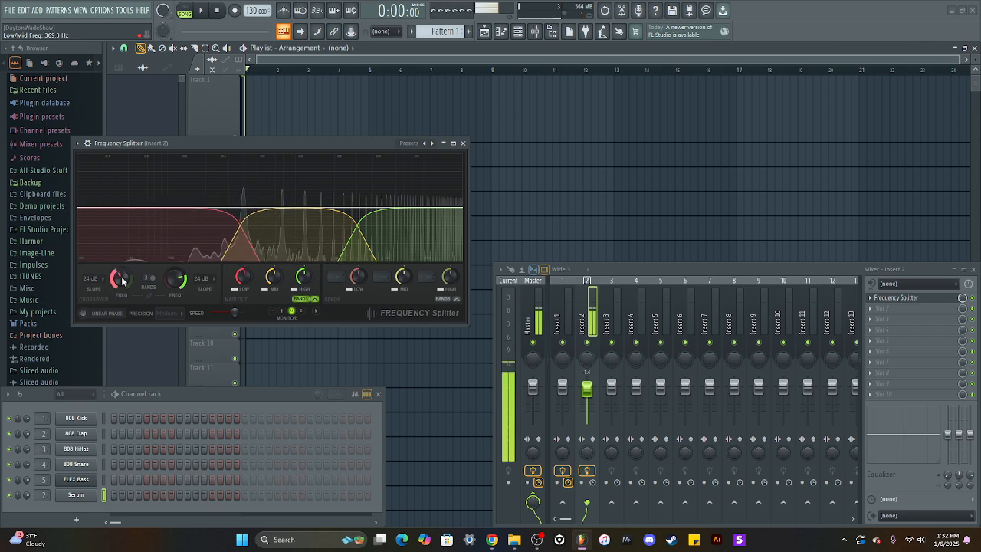
{"action": "left_click_drag", "start_coordinate": [273, 279], "coordinate": [273, 274]}
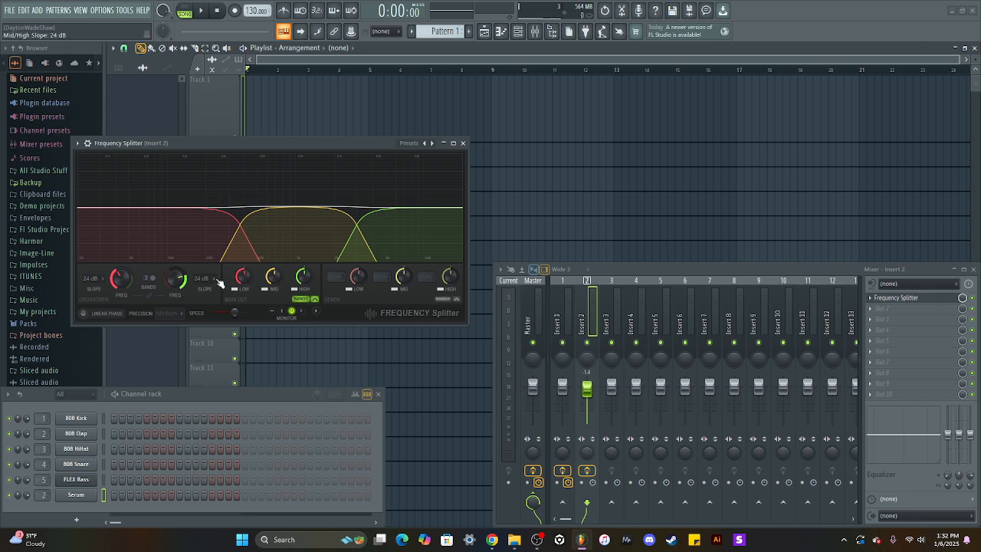
{"action": "left_click_drag", "start_coordinate": [121, 291], "coordinate": [121, 296]}
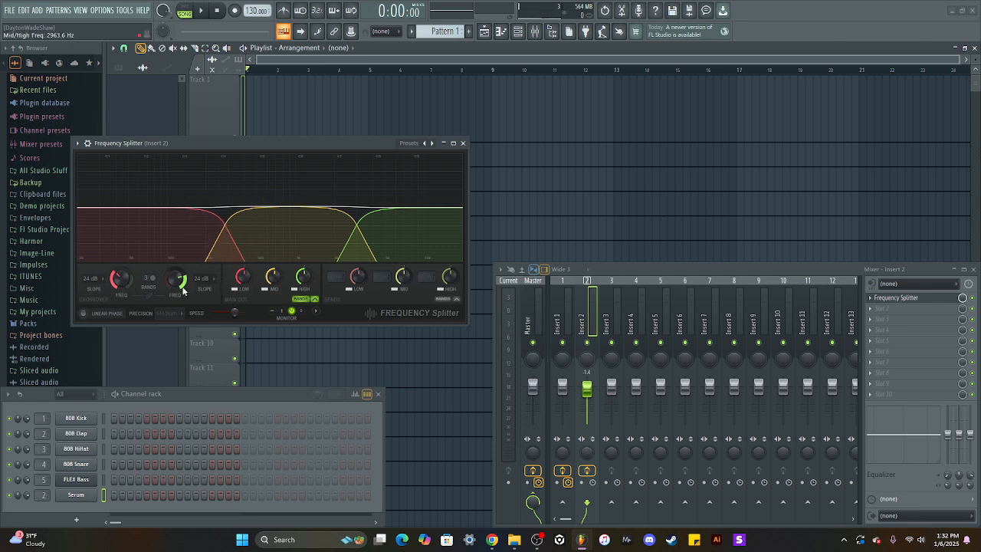
{"action": "left_click_drag", "start_coordinate": [241, 285], "coordinate": [306, 271]}
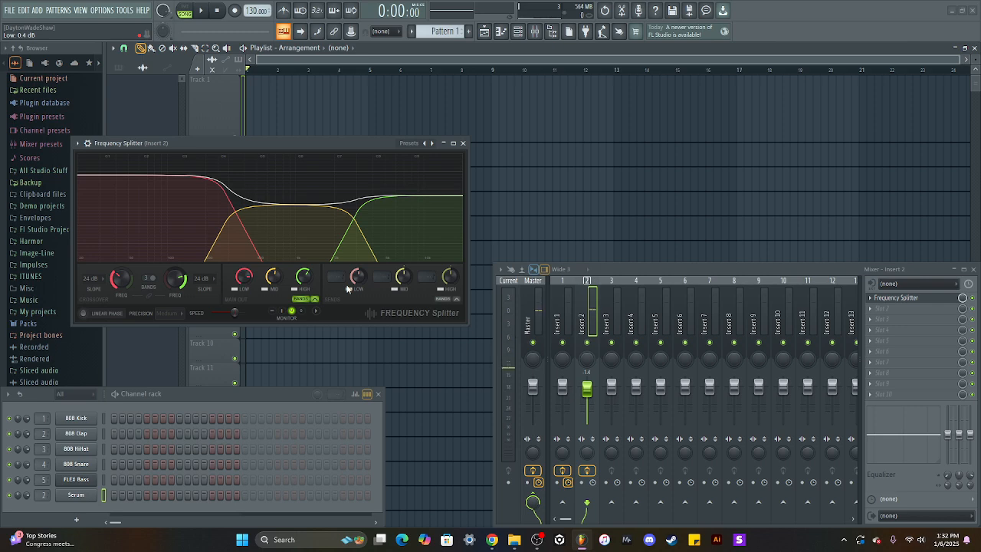
{"action": "key", "text": "x"}
{"action": "key", "text": "x"}
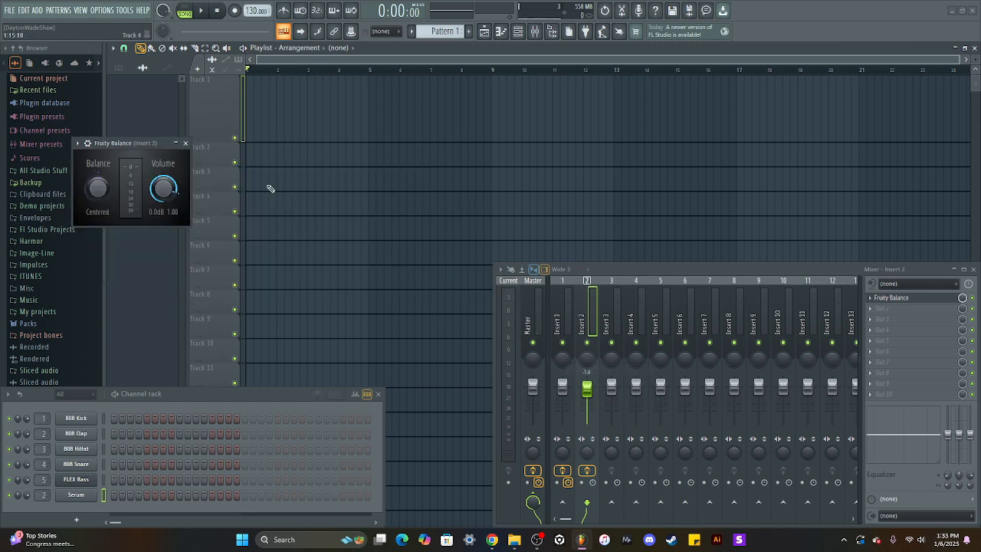
Reposition the Fruity Balance window over the playlist and check its plugin options.
{"action": "left_click_drag", "start_coordinate": [115, 142], "coordinate": [279, 164]}
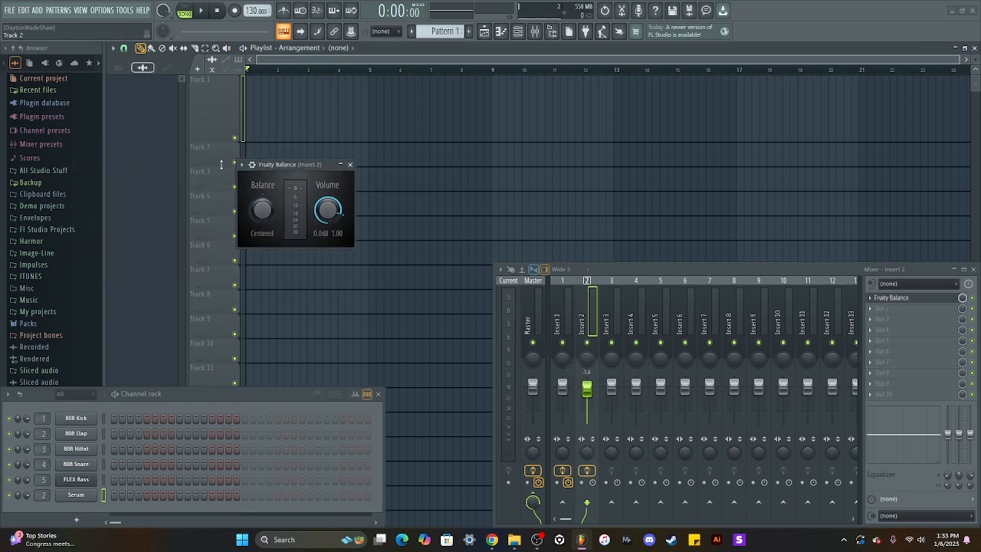
{"action": "left_click", "coordinate": [242, 164]}
{"action": "left_click", "coordinate": [291, 167]}
{"action": "left_click_drag", "start_coordinate": [298, 176], "coordinate": [278, 177]}
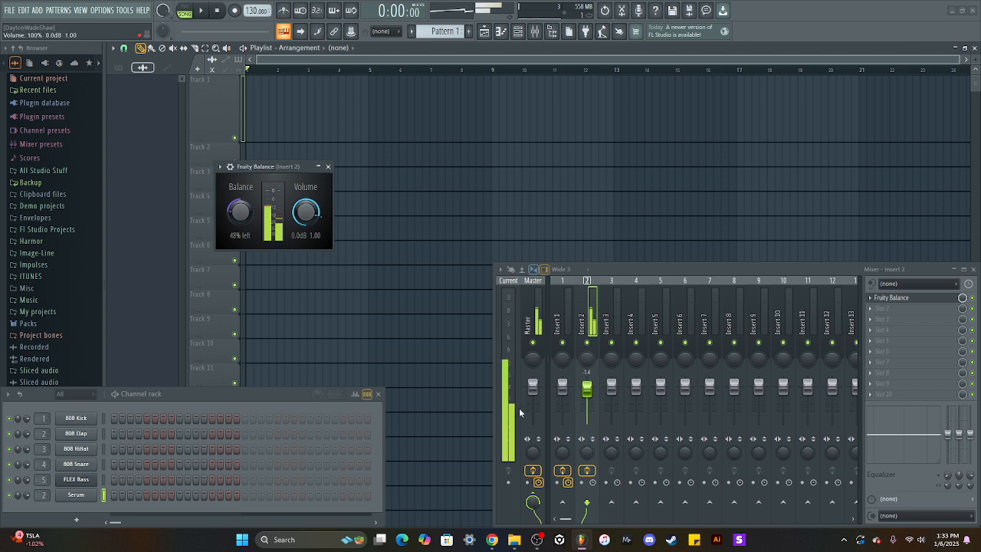
Set Fruity Balance's balance to 73% left and swing it over to 23% right while playing notes.
{"action": "mouse_move", "coordinate": [241, 212]}
{"action": "left_mouse_down"}
{"action": "mouse_move", "coordinate": [241, 189]}
{"action": "mouse_move", "coordinate": [240, 224]}
{"action": "left_mouse_up"}
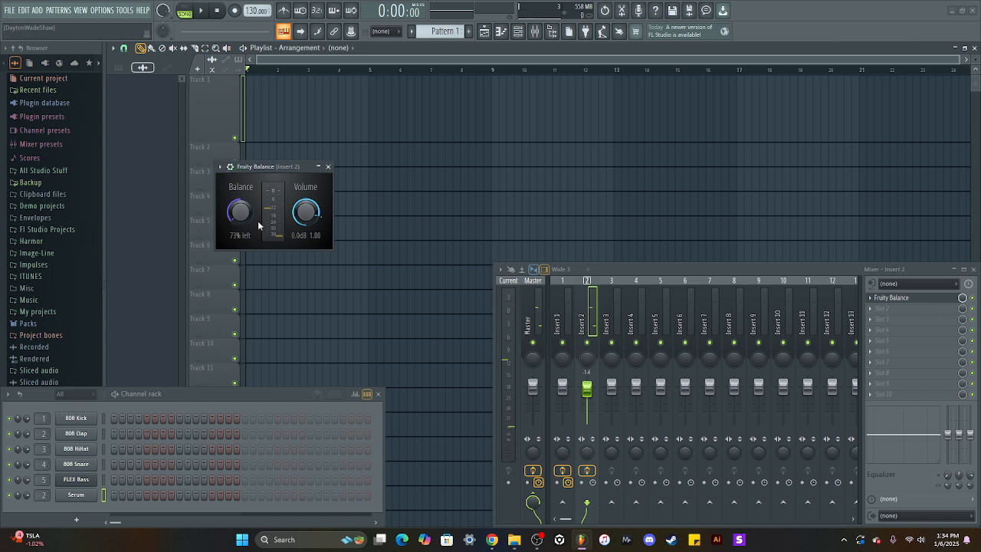
{"action": "left_click_drag", "start_coordinate": [242, 219], "coordinate": [242, 184]}
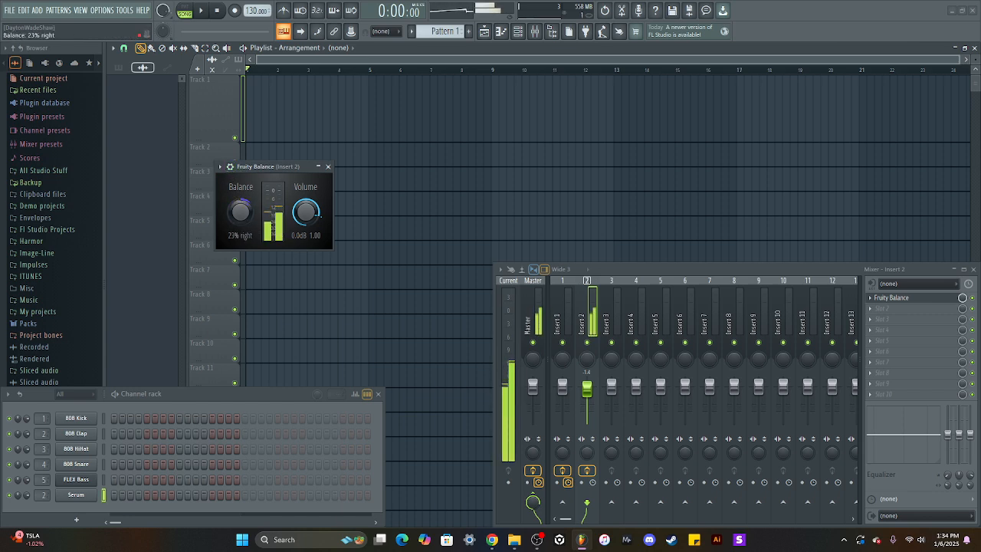
{"action": "right_click", "coordinate": [239, 214]}
{"action": "left_click", "coordinate": [268, 225]}
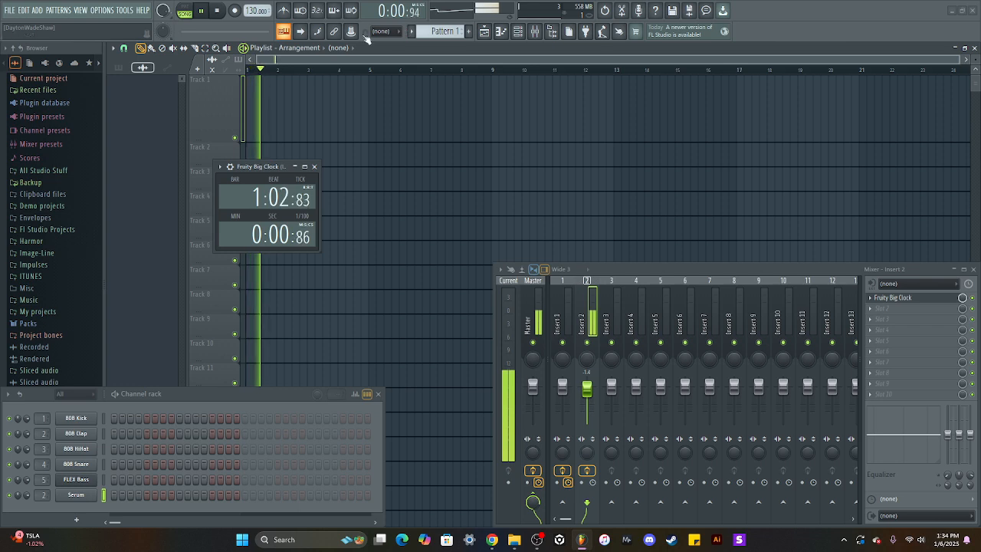
Switch the transport's time display to bars and beats and back to minutes, and enlarge the Fruity Big Clock window.
{"action": "left_click", "coordinate": [415, 14]}
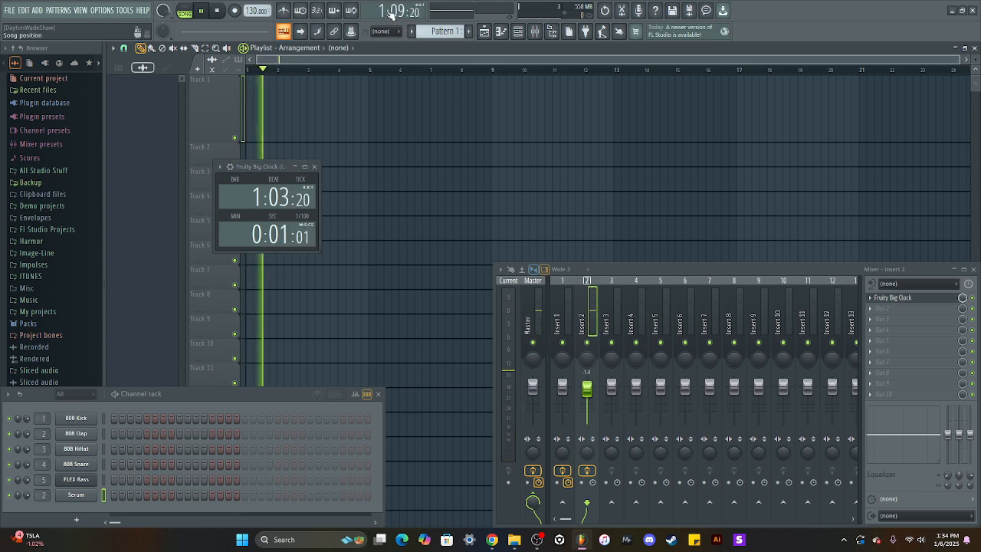
{"action": "left_click", "coordinate": [394, 14]}
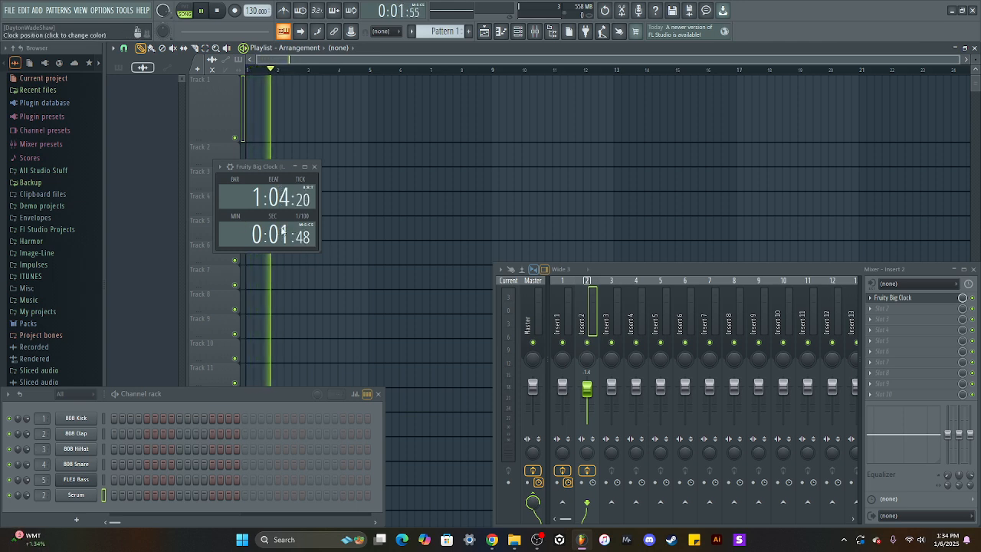
{"action": "left_click_drag", "start_coordinate": [320, 251], "coordinate": [427, 285]}
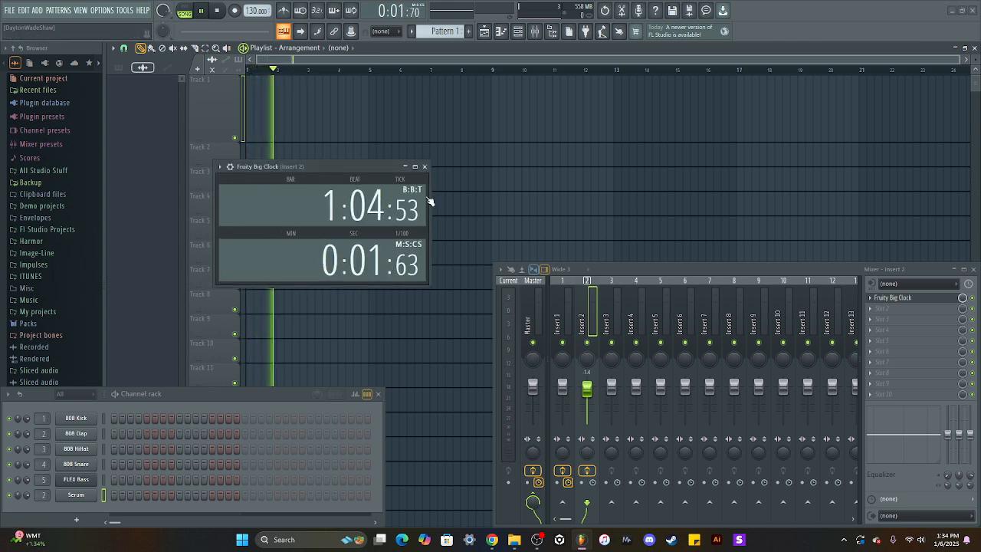
Show Fruity Big Clock's detailed settings strip and view its plugin options.
{"action": "left_click", "coordinate": [218, 166]}
{"action": "left_click", "coordinate": [220, 166]}
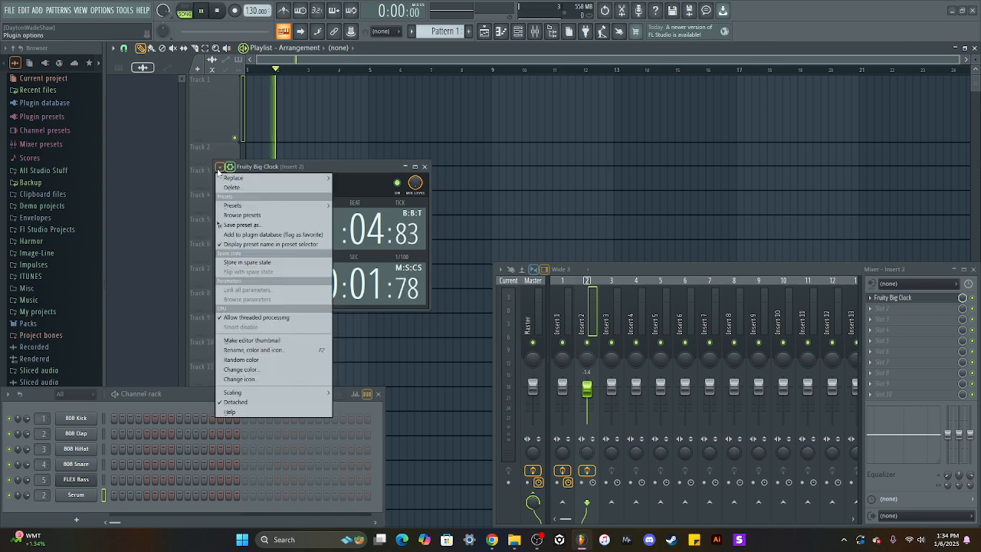
{"action": "left_click", "coordinate": [260, 168]}
Try Fruity Big Clock's Blue, Red and Orange colour schemes, finish with black digits on green, and reposition the window.
{"action": "right_click", "coordinate": [299, 231]}
{"action": "left_click", "coordinate": [304, 254]}
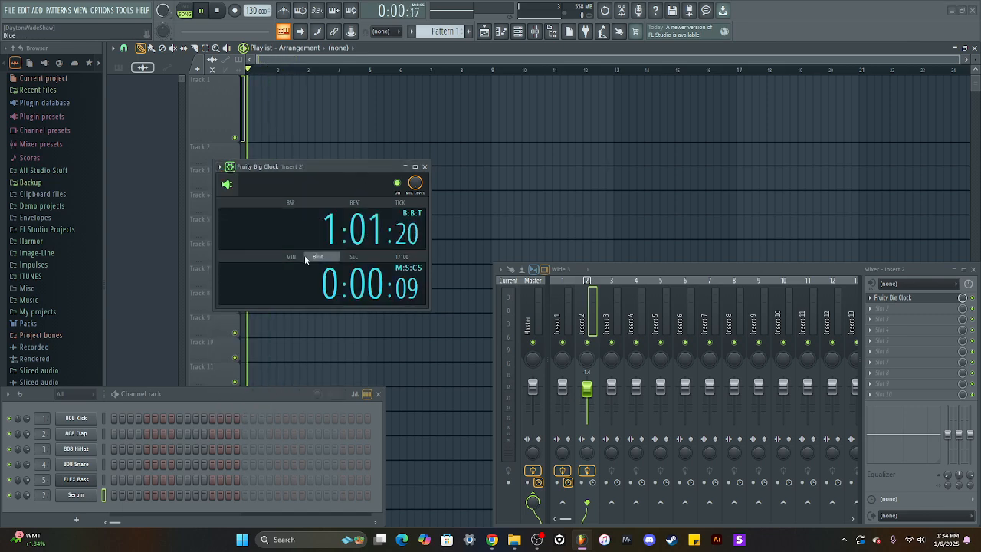
{"action": "right_click", "coordinate": [305, 231]}
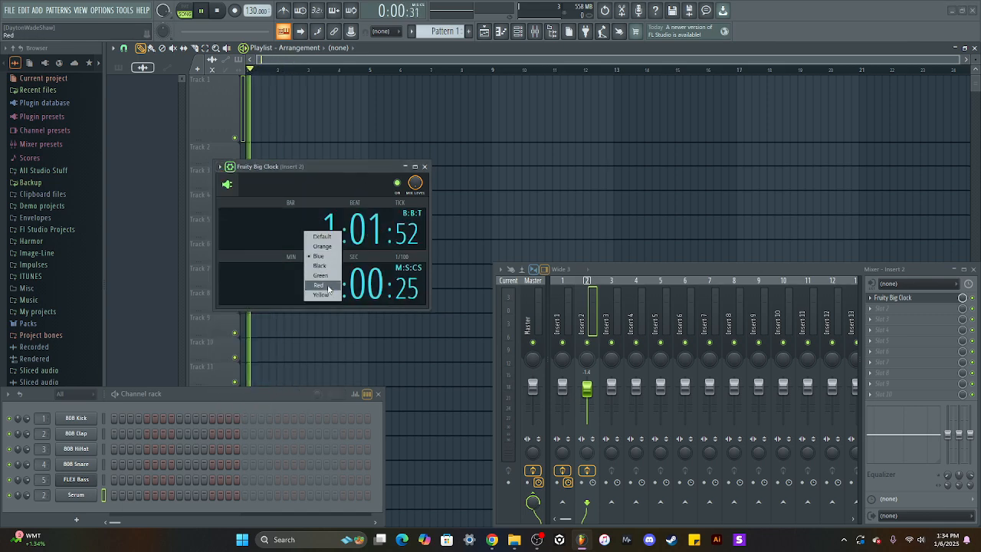
{"action": "left_click", "coordinate": [317, 285]}
{"action": "right_click", "coordinate": [276, 231]}
{"action": "left_click", "coordinate": [294, 246]}
{"action": "right_click", "coordinate": [295, 245]}
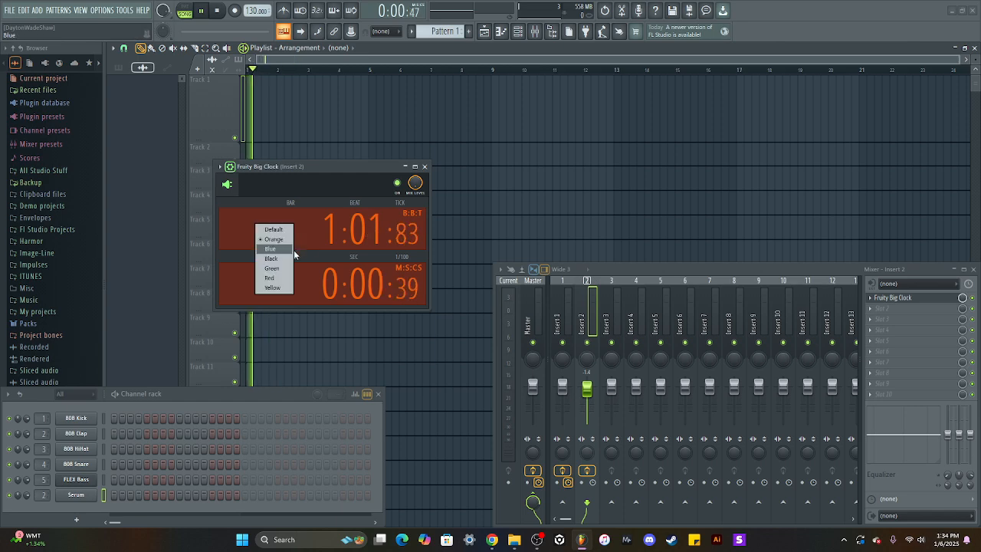
{"action": "left_click", "coordinate": [282, 253]}
{"action": "left_click_drag", "start_coordinate": [306, 168], "coordinate": [251, 132]}
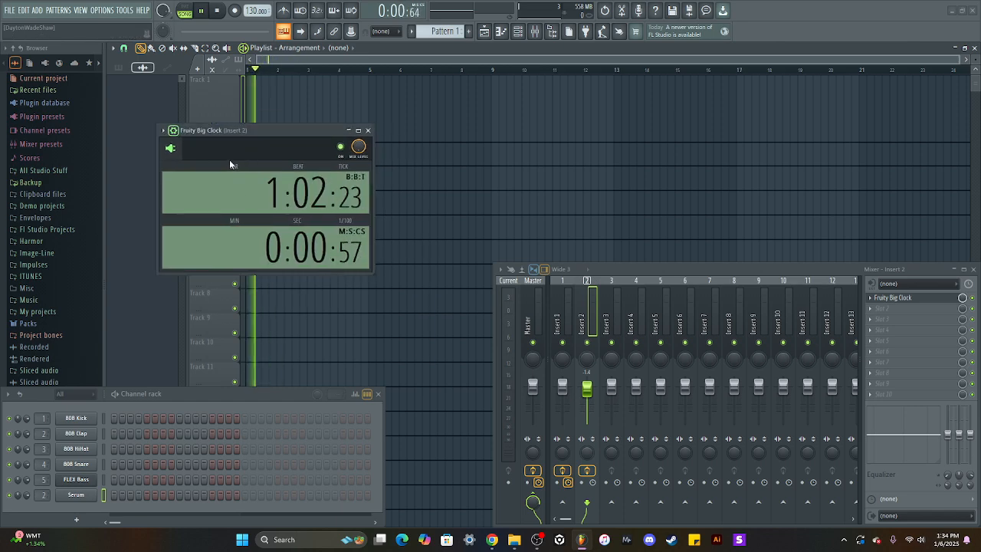
Replace Fruity Big Clock on Insert 2 with Patcher and move Patcher's window clear of the channel rack.
{"action": "left_click", "coordinate": [871, 298]}
{"action": "left_click", "coordinate": [754, 271]}
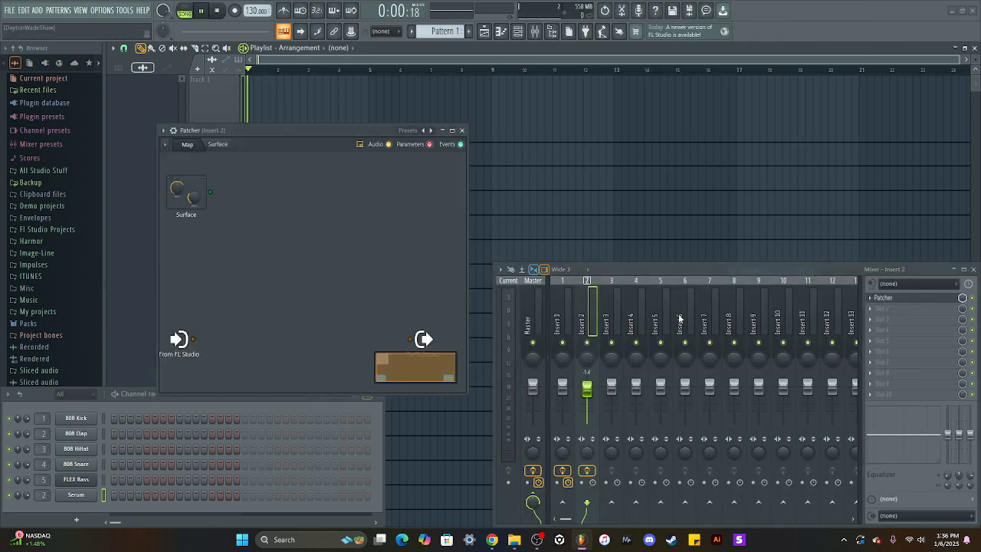
{"action": "left_click", "coordinate": [163, 130]}
{"action": "left_click", "coordinate": [349, 126]}
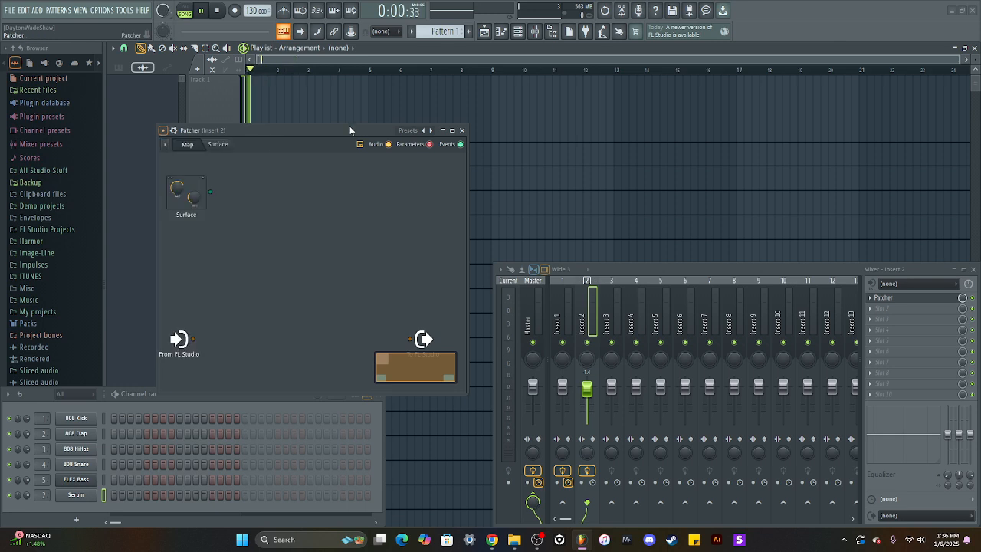
{"action": "left_click_drag", "start_coordinate": [350, 125], "coordinate": [311, 86]}
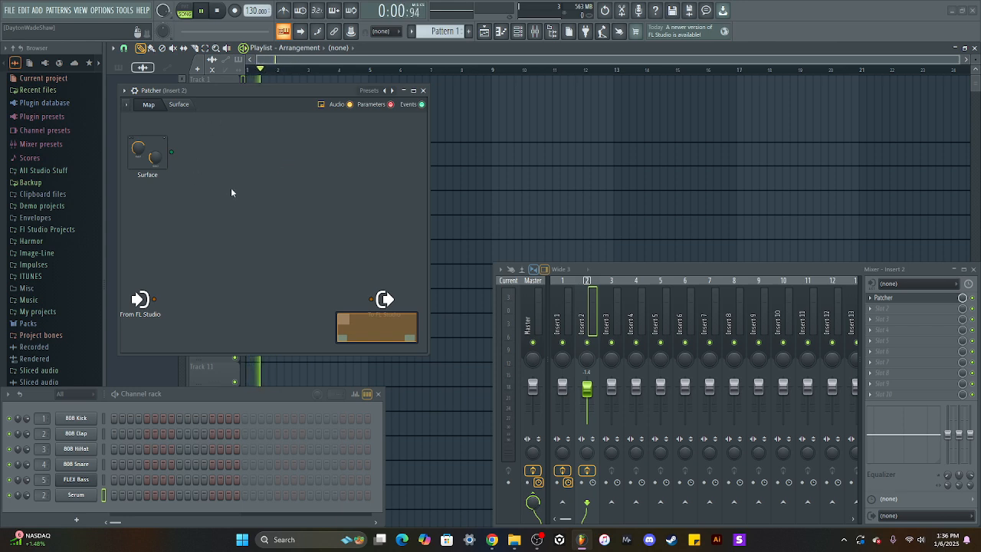
View Patcher's Surface page, return to the Map, and move the From FL Studio node up beneath the Surface node.
{"action": "left_click", "coordinate": [180, 104]}
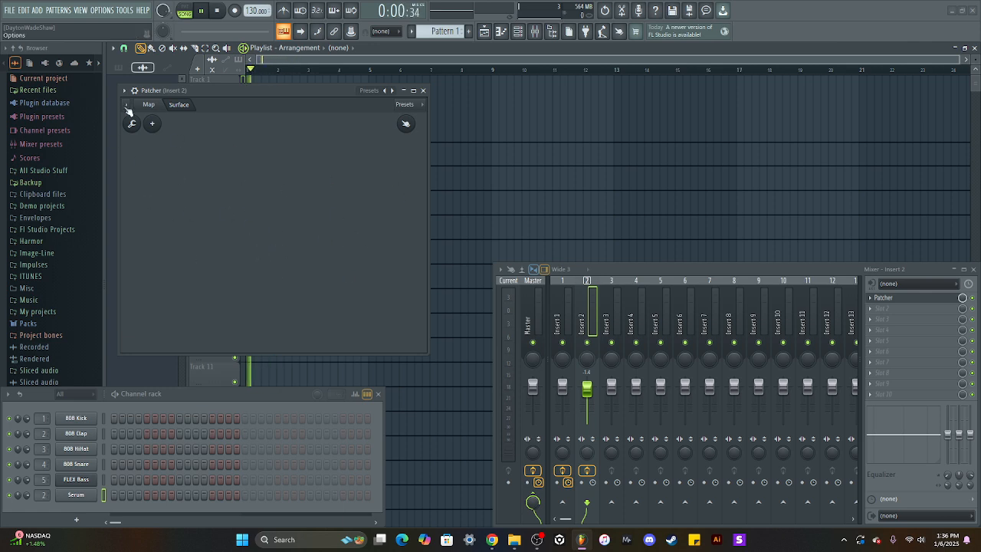
{"action": "left_click", "coordinate": [151, 106]}
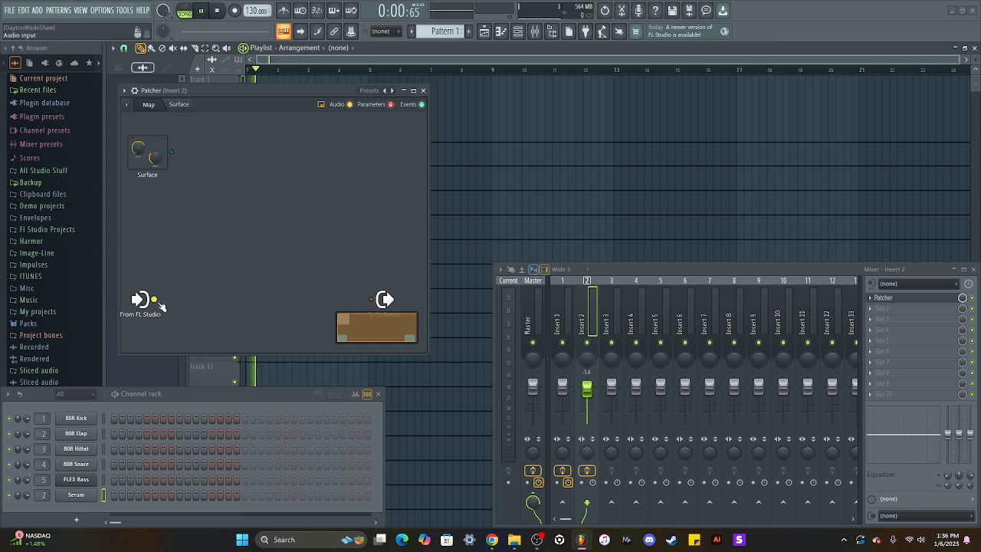
{"action": "left_click_drag", "start_coordinate": [159, 303], "coordinate": [163, 217]}
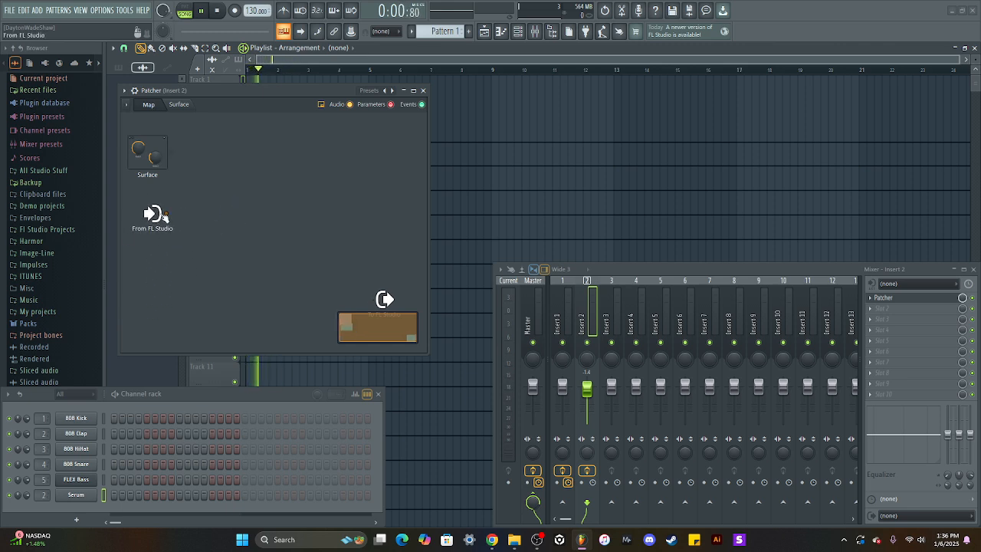
Add the Vital synth to Patcher's map.
{"action": "right_click", "coordinate": [238, 164]}
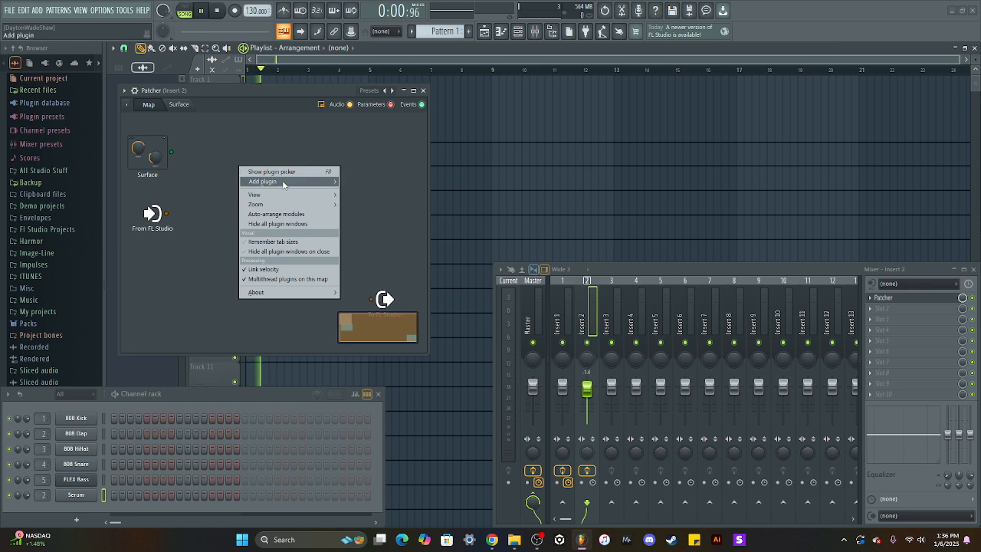
{"action": "mouse_move", "coordinate": [283, 185]}
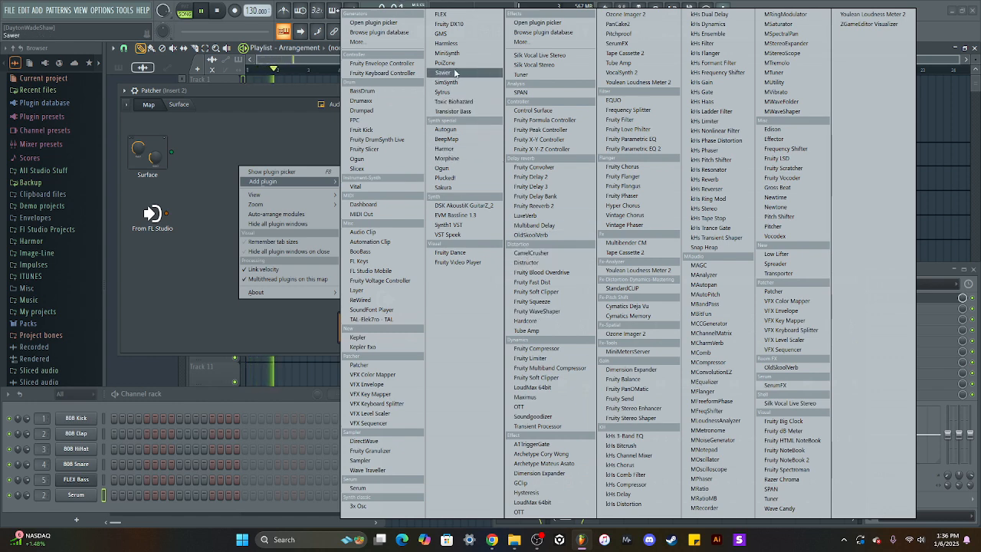
{"action": "left_click", "coordinate": [379, 188]}
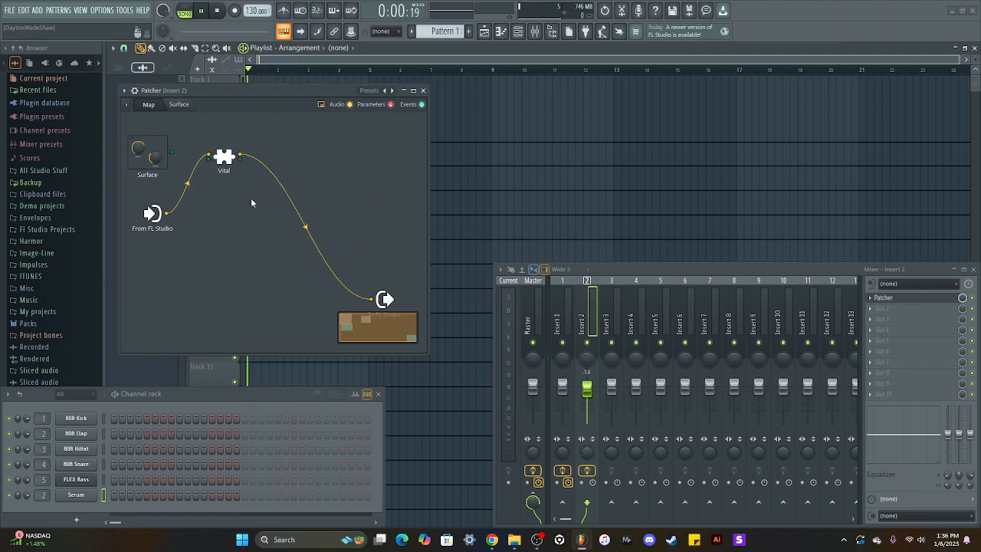
Add OTT to Patcher's map and route Vital's audio through OTT to the To FL Studio output.
{"action": "right_click", "coordinate": [274, 209]}
{"action": "mouse_move", "coordinate": [334, 222]}
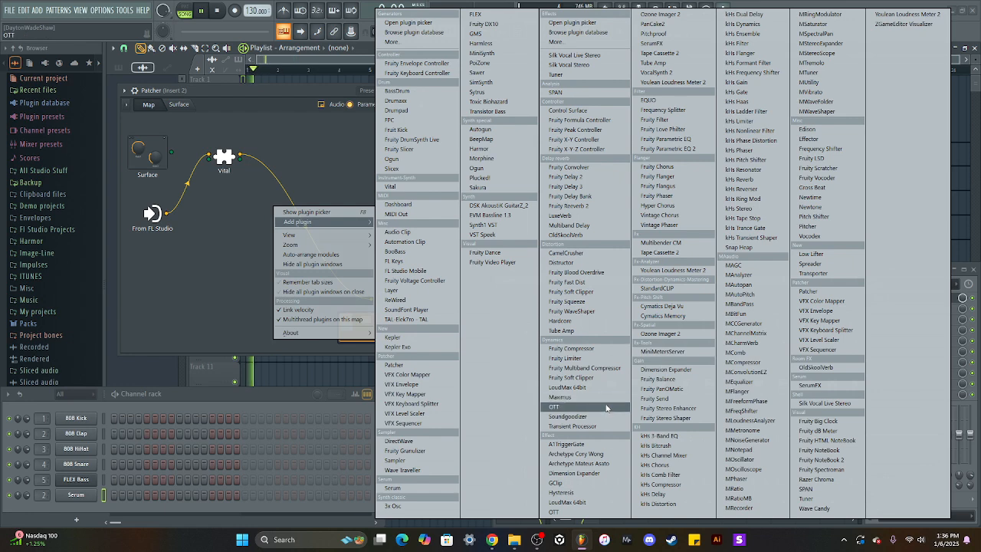
{"action": "left_click", "coordinate": [553, 406]}
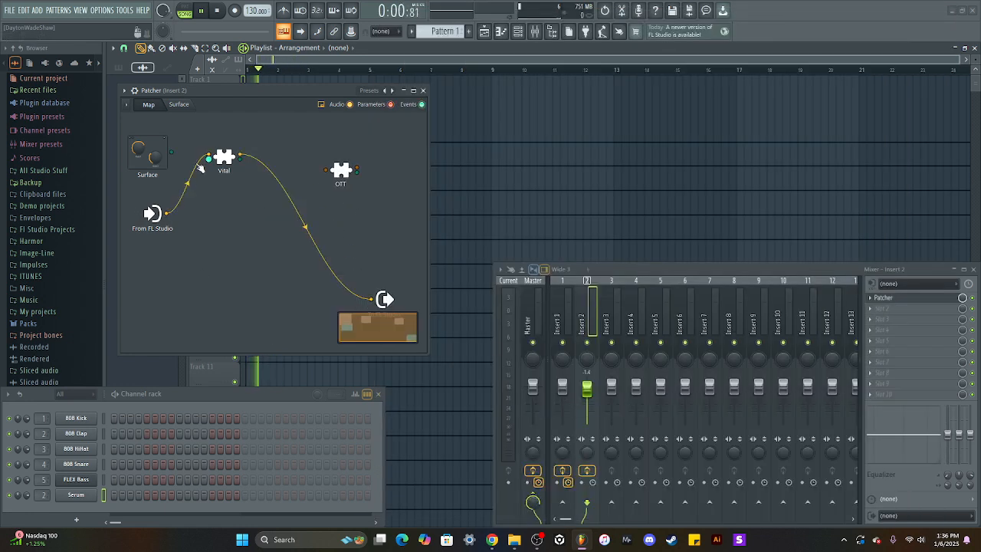
{"action": "left_click_drag", "start_coordinate": [372, 300], "coordinate": [302, 242]}
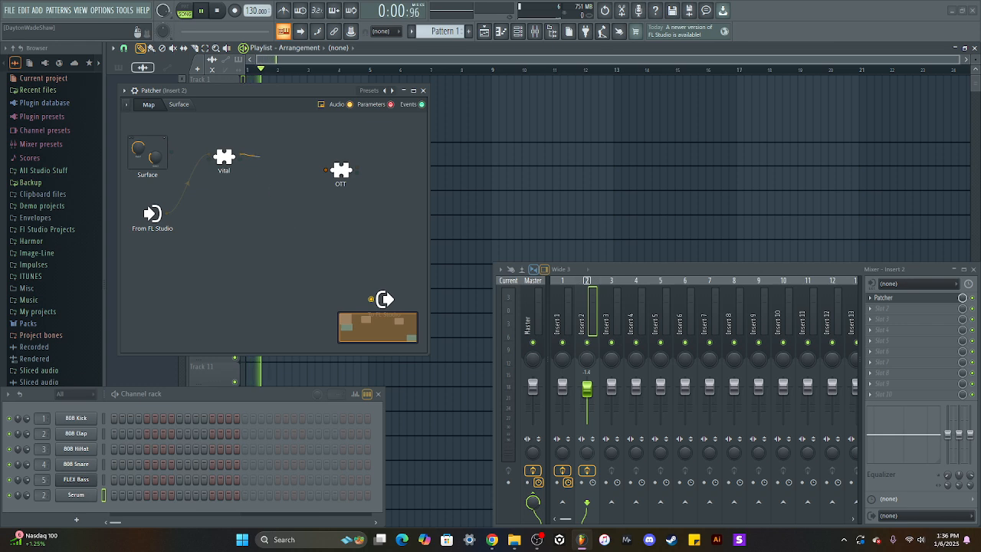
{"action": "left_click_drag", "start_coordinate": [244, 162], "coordinate": [372, 299]}
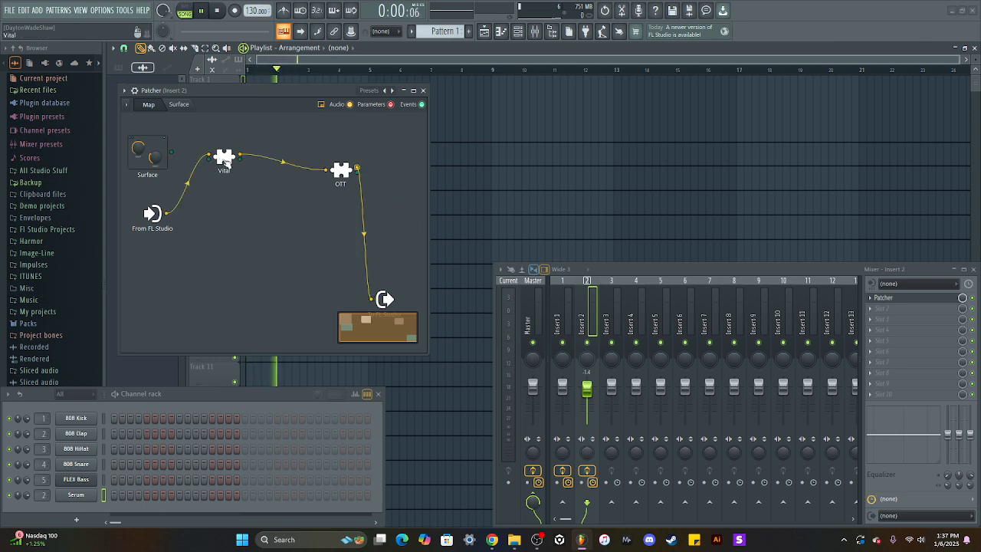
Open Vital from Patcher's map, move its window aside, play a note on its keyboard, and close it.
{"action": "double_click", "coordinate": [224, 159]}
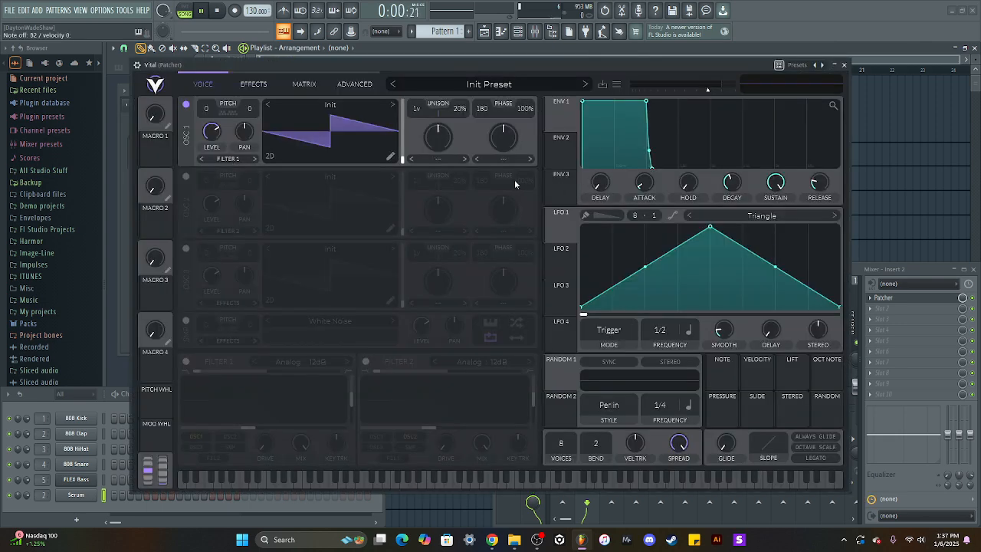
{"action": "left_click_drag", "start_coordinate": [474, 65], "coordinate": [557, 79]}
{"action": "left_click", "coordinate": [441, 494]}
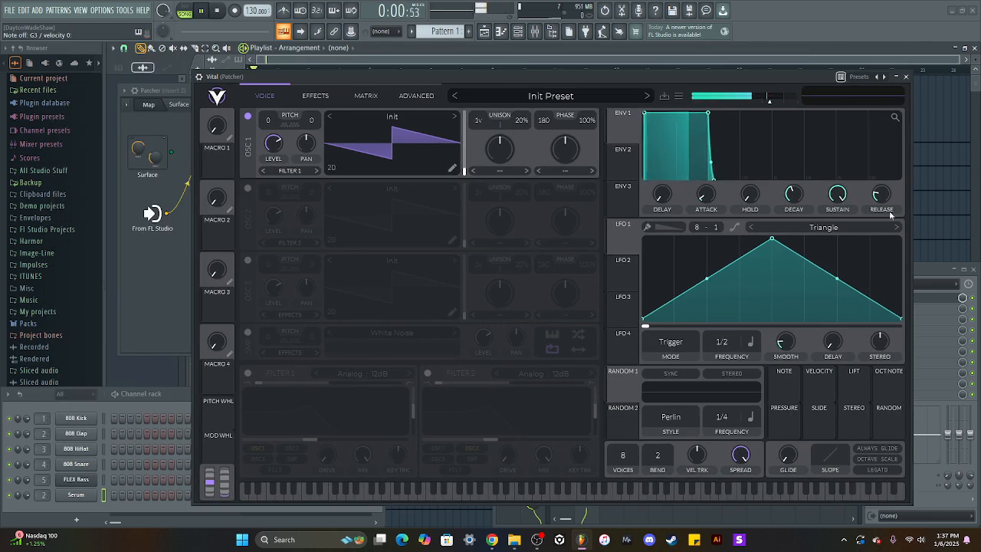
{"action": "left_click", "coordinate": [905, 77]}
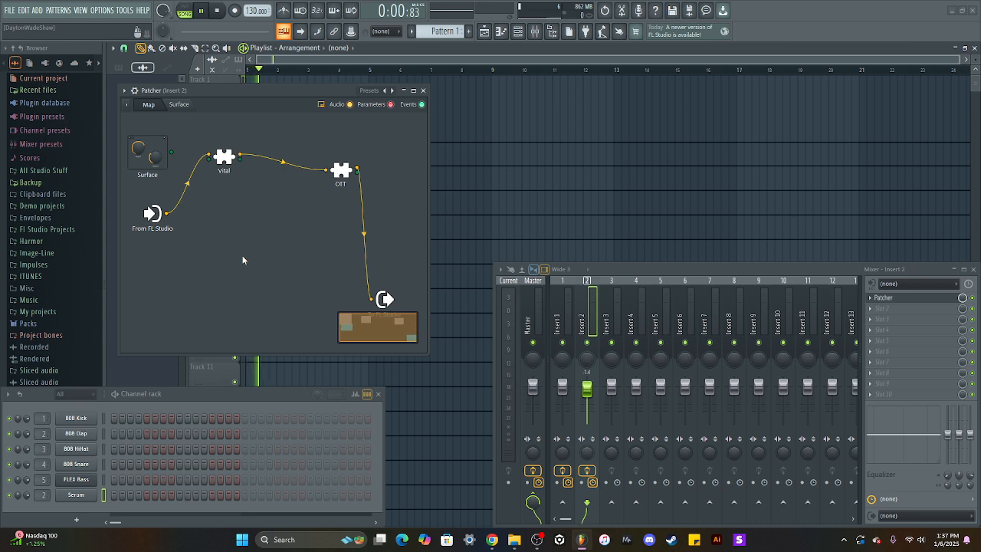
Enlarge the Patcher window, browse the plugins available for its map without adding one, and reposition the window.
{"action": "left_click_drag", "start_coordinate": [428, 354], "coordinate": [462, 374]}
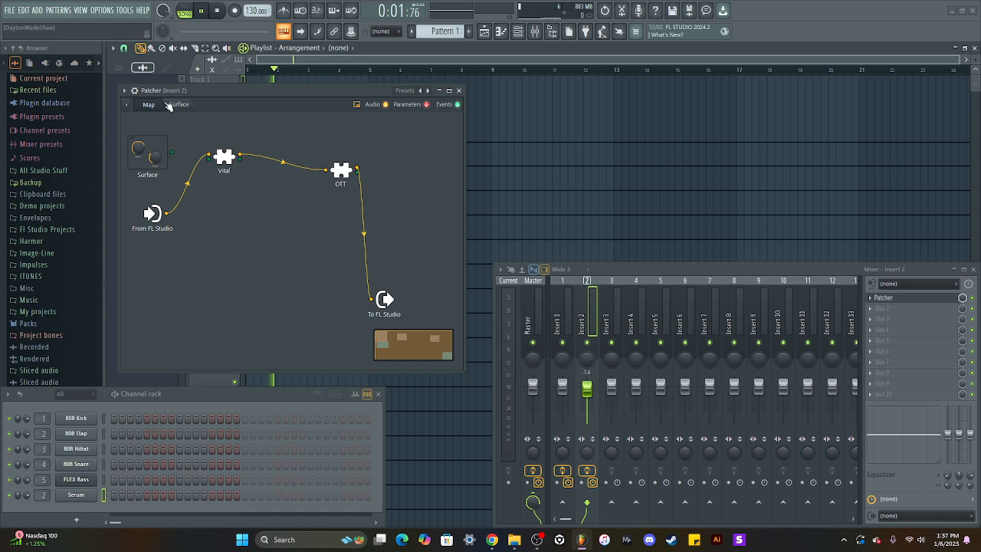
{"action": "right_click", "coordinate": [234, 227]}
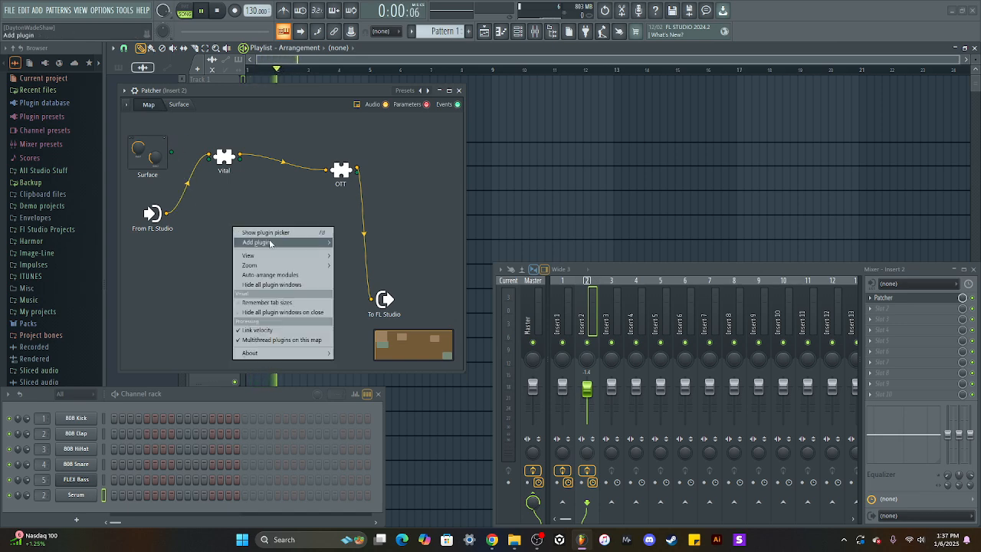
{"action": "mouse_move", "coordinate": [278, 245]}
{"action": "left_click", "coordinate": [513, 406]}
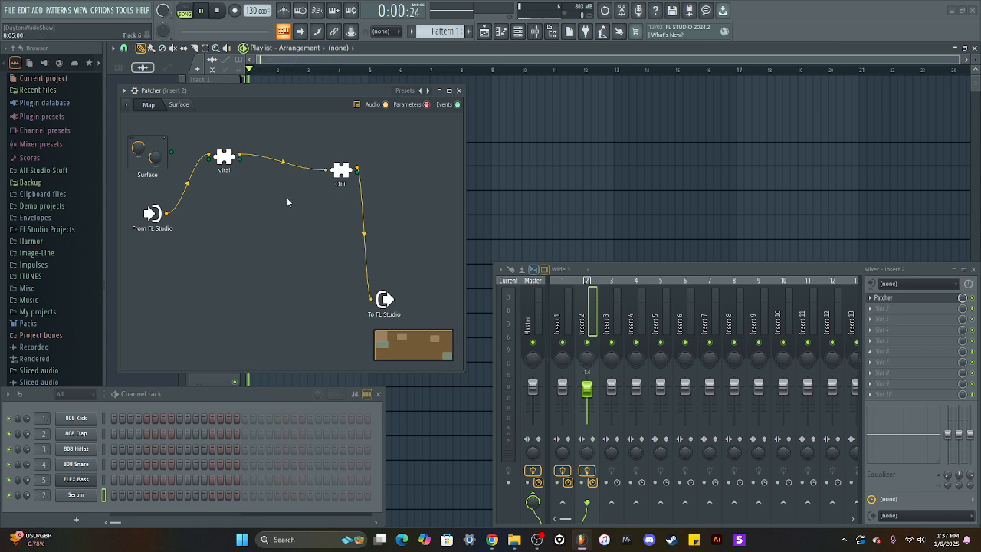
{"action": "mouse_move", "coordinate": [218, 92]}
{"action": "left_mouse_down"}
{"action": "mouse_move", "coordinate": [230, 104]}
{"action": "mouse_move", "coordinate": [228, 95]}
{"action": "left_mouse_up"}
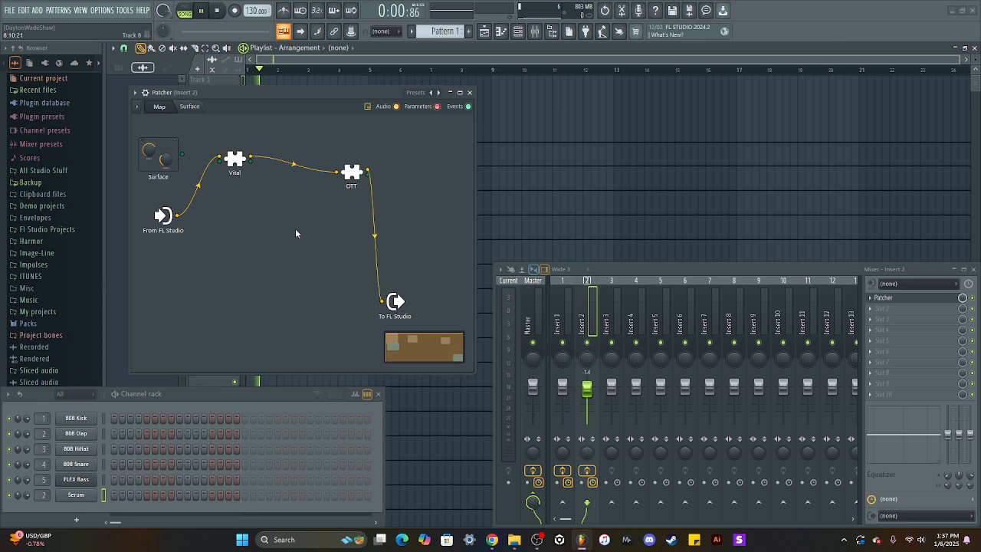
{"action": "left_click_drag", "start_coordinate": [271, 92], "coordinate": [198, 95]}
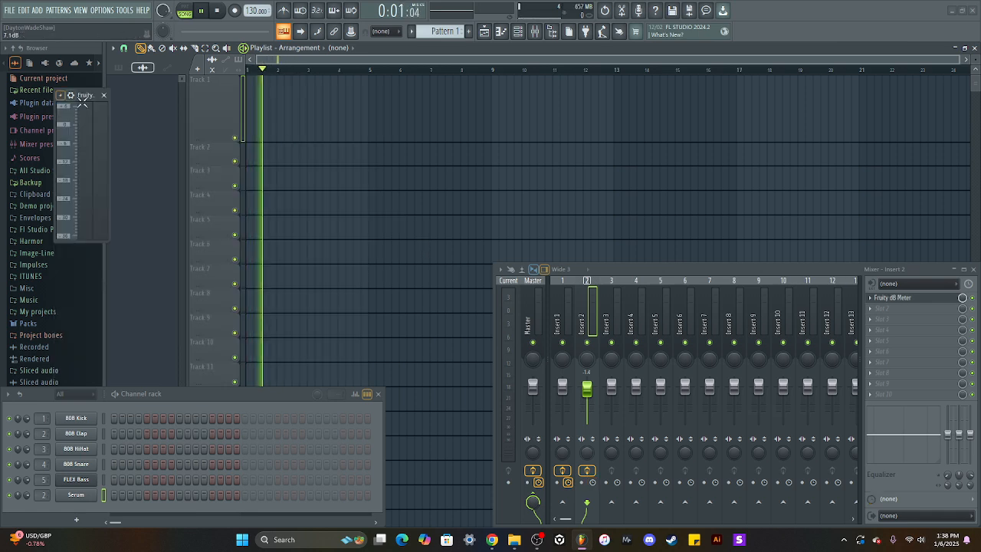
Move the Fruity dB Meter window over the playlist and enlarge it.
{"action": "left_click_drag", "start_coordinate": [83, 102], "coordinate": [342, 177]}
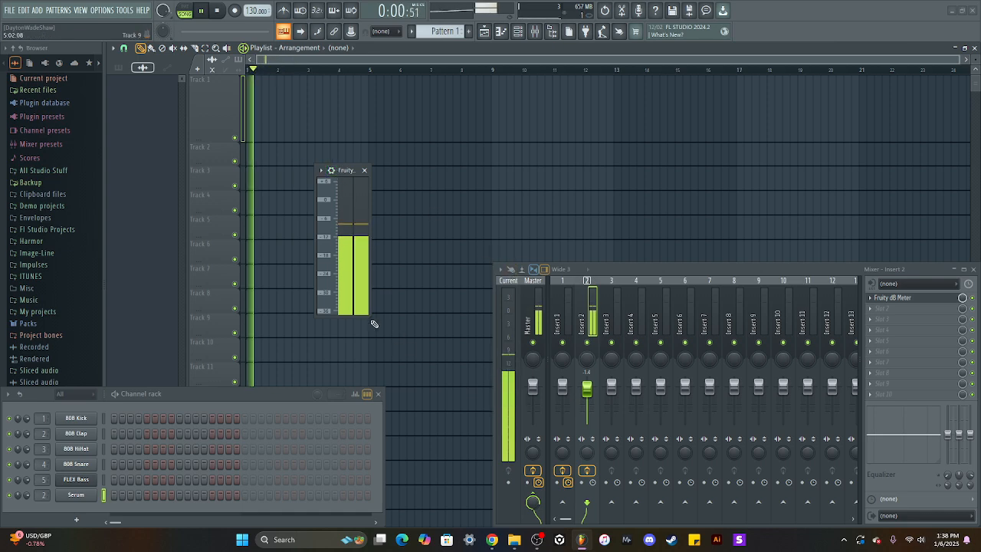
{"action": "left_click_drag", "start_coordinate": [370, 315], "coordinate": [471, 360]}
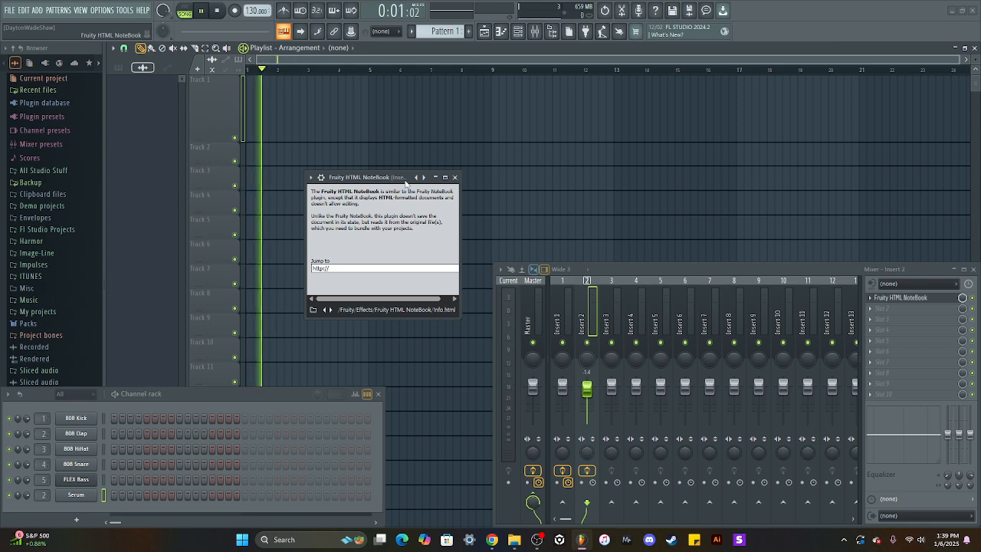
Enlarge the Fruity HTML NoteBook window to view its page, move it clear of the mixer, and shrink it again.
{"action": "left_click_drag", "start_coordinate": [405, 183], "coordinate": [364, 176]}
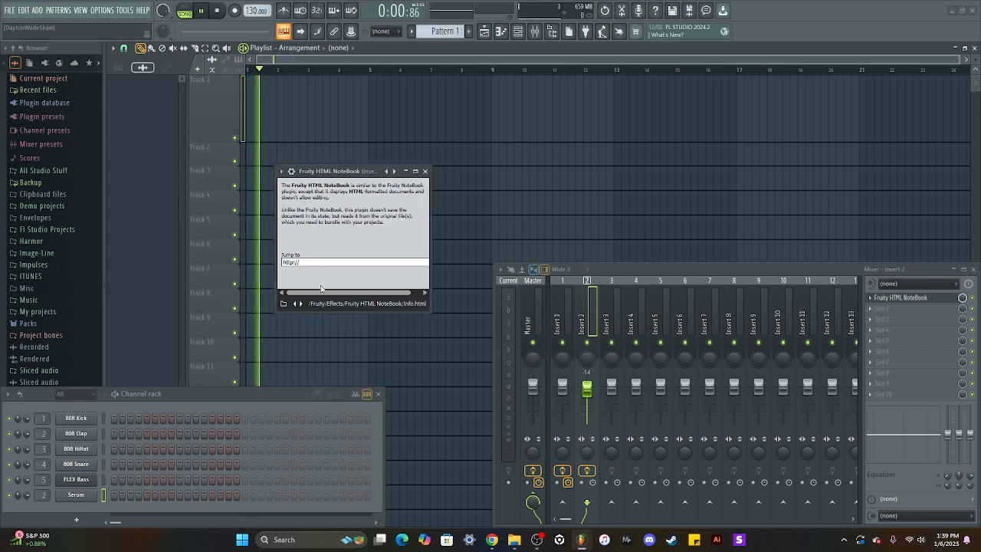
{"action": "left_click_drag", "start_coordinate": [429, 308], "coordinate": [495, 381]}
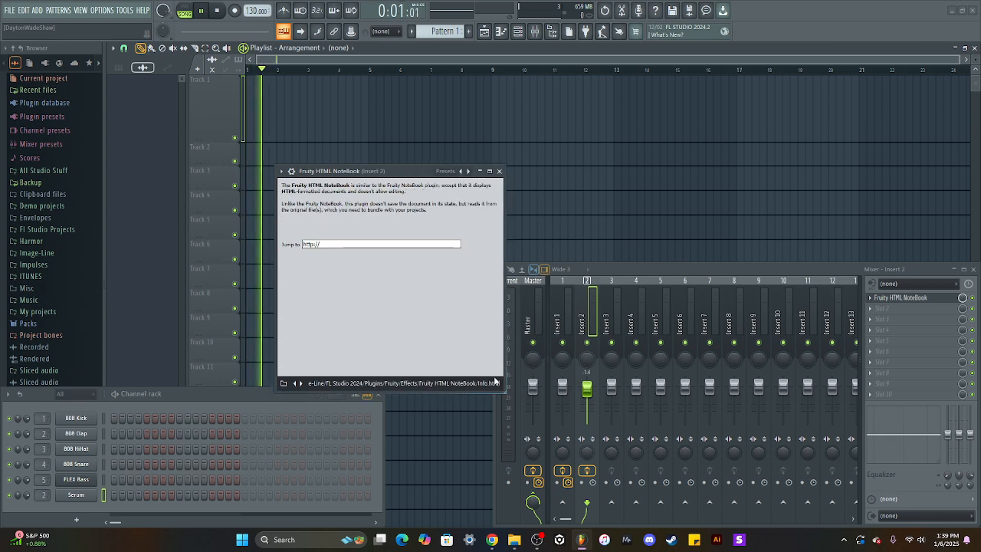
{"action": "left_click_drag", "start_coordinate": [383, 171], "coordinate": [276, 127]}
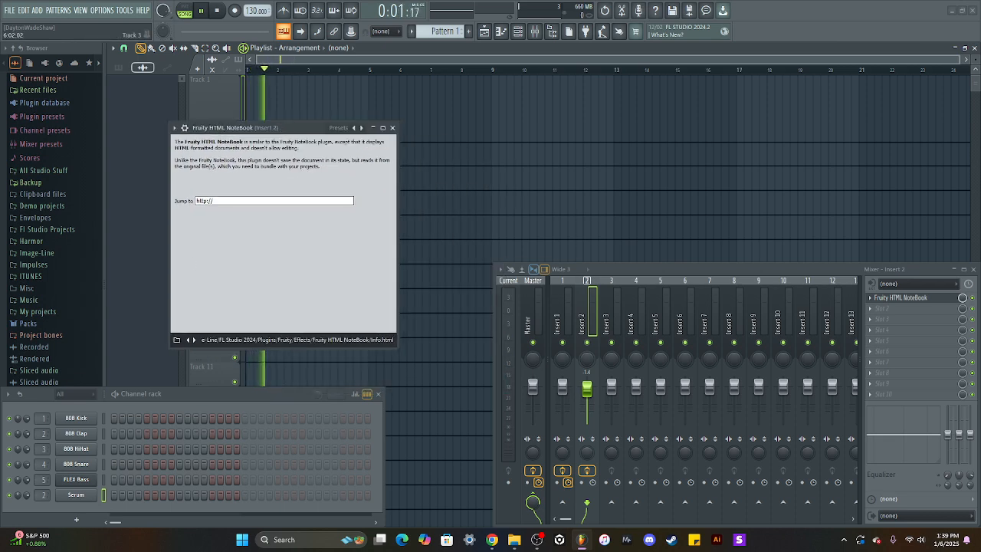
{"action": "left_click_drag", "start_coordinate": [290, 128], "coordinate": [237, 120]}
{"action": "left_click_drag", "start_coordinate": [342, 341], "coordinate": [285, 259]}
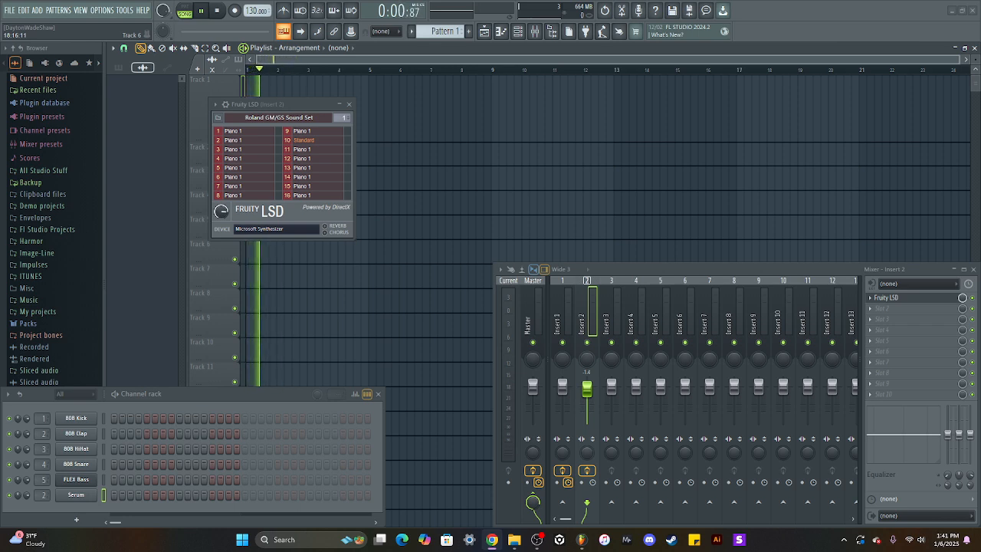
Set the melodic patch for channel 1 in Fruity LSD to Organ 3.
{"action": "left_click", "coordinate": [253, 135]}
{"action": "left_click", "coordinate": [461, 269]}
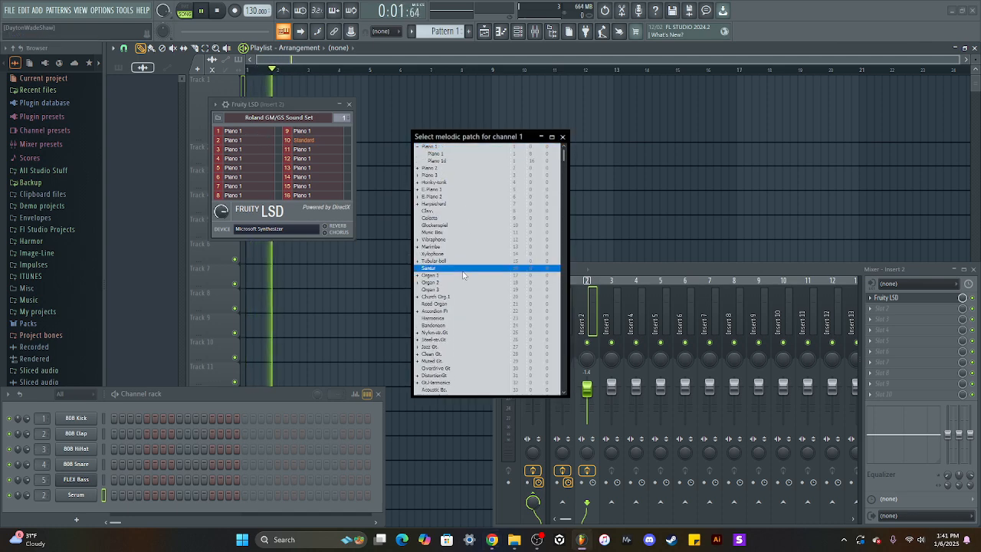
{"action": "double_click", "coordinate": [458, 285]}
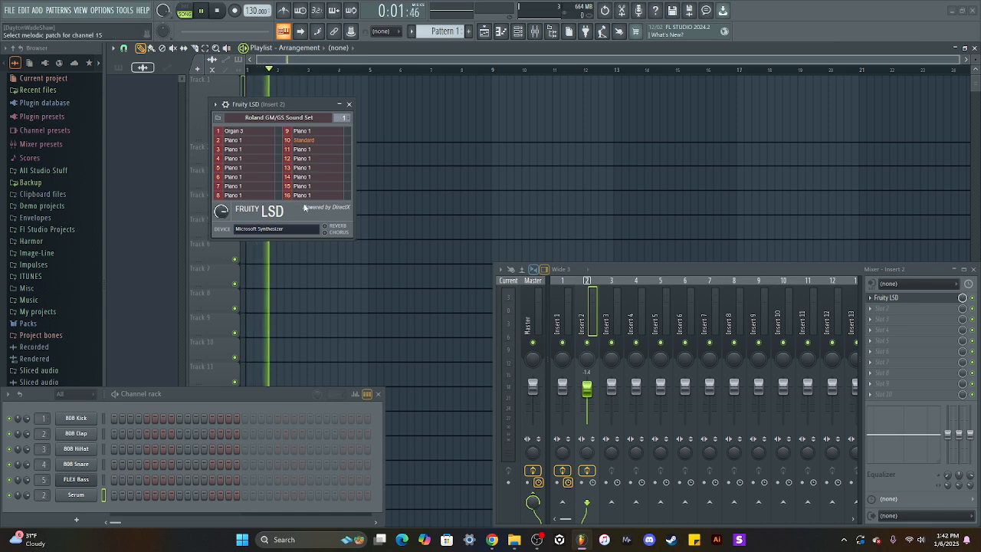
Place C6 notes at the start and at step 5 of bar 1 in Serum's piano roll, checking Fruity LSD's channel 1 patch list in between.
{"action": "key", "text": "F7"}
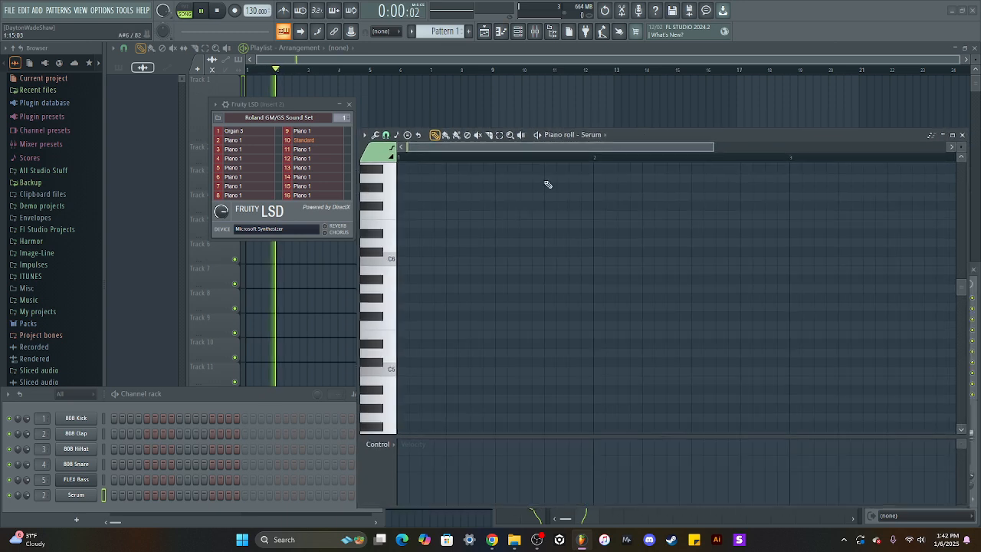
{"action": "left_click", "coordinate": [427, 261]}
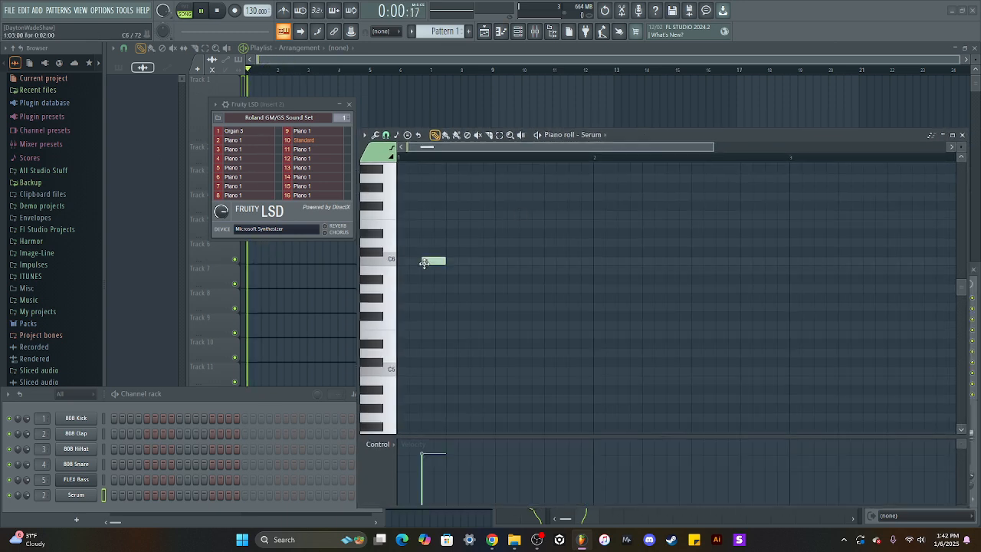
{"action": "left_click", "coordinate": [232, 135]}
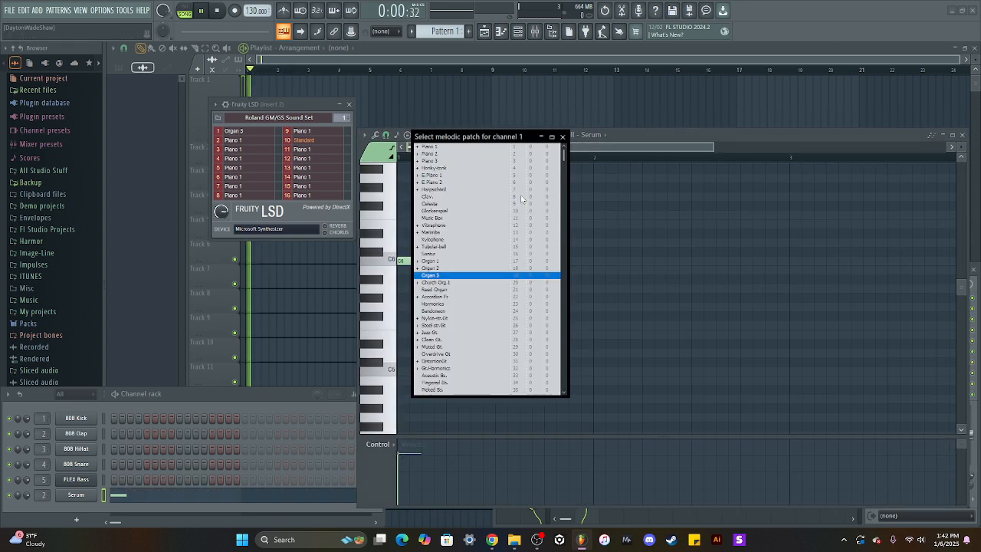
{"action": "left_click", "coordinate": [563, 137]}
{"action": "left_click", "coordinate": [455, 261]}
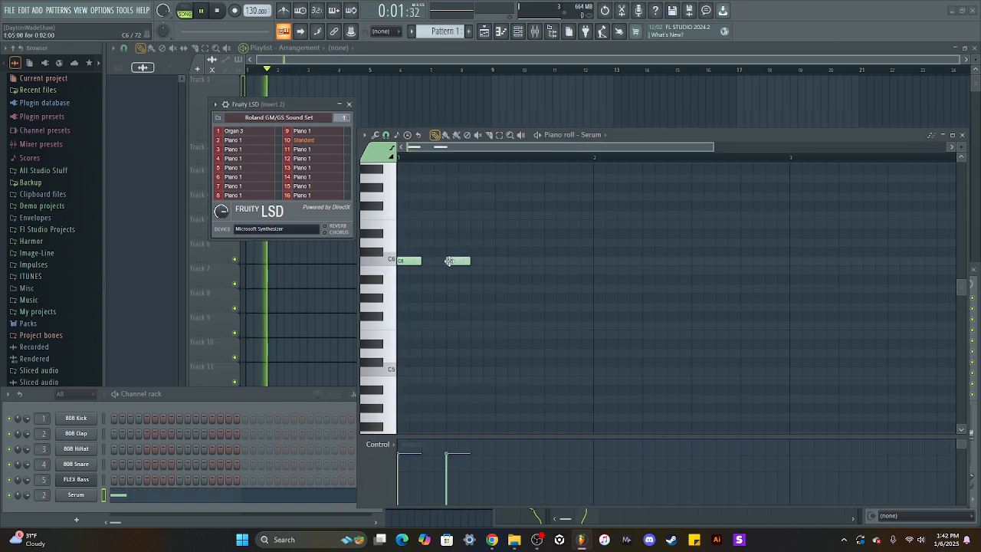
Switch the piano roll's note colour from green to blue and add an A5 note beneath the second C6 note.
{"action": "left_click", "coordinate": [385, 157]}
{"action": "left_click", "coordinate": [390, 177]}
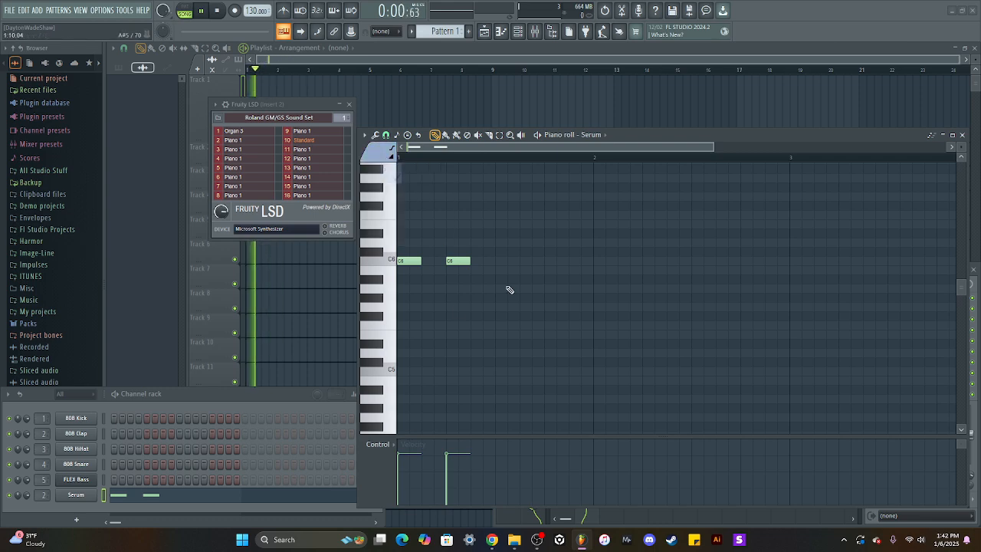
{"action": "left_click", "coordinate": [452, 289]}
View Fruity LSD's channel 2 patch list and the piano roll's note colour selector, closing both without changes.
{"action": "left_click", "coordinate": [233, 141]}
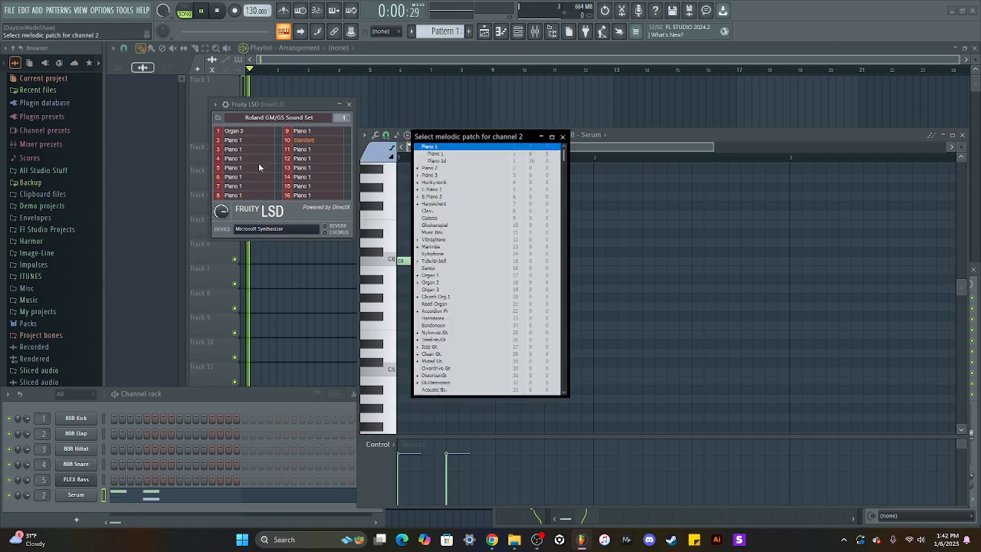
{"action": "left_click", "coordinate": [562, 137]}
{"action": "mouse_move", "coordinate": [449, 289]}
{"action": "left_mouse_down"}
{"action": "mouse_move", "coordinate": [413, 299]}
{"action": "mouse_move", "coordinate": [468, 308]}
{"action": "mouse_move", "coordinate": [455, 299]}
{"action": "left_mouse_up"}
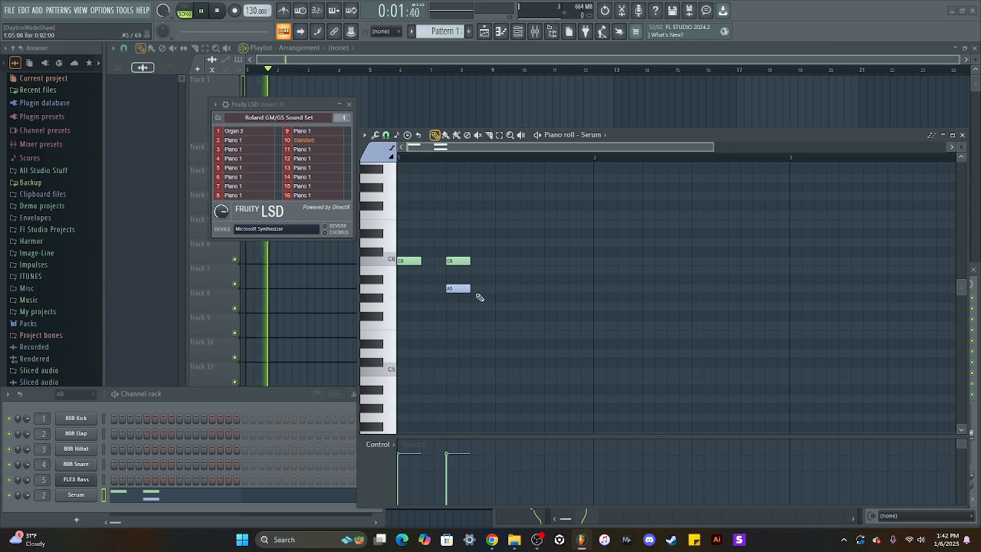
{"action": "right_click", "coordinate": [379, 153]}
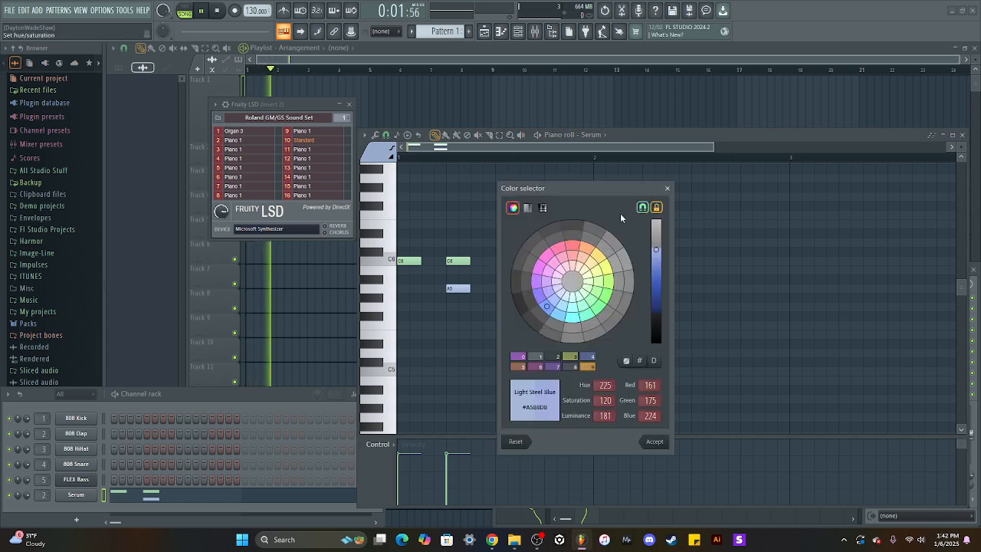
{"action": "left_click", "coordinate": [667, 189]}
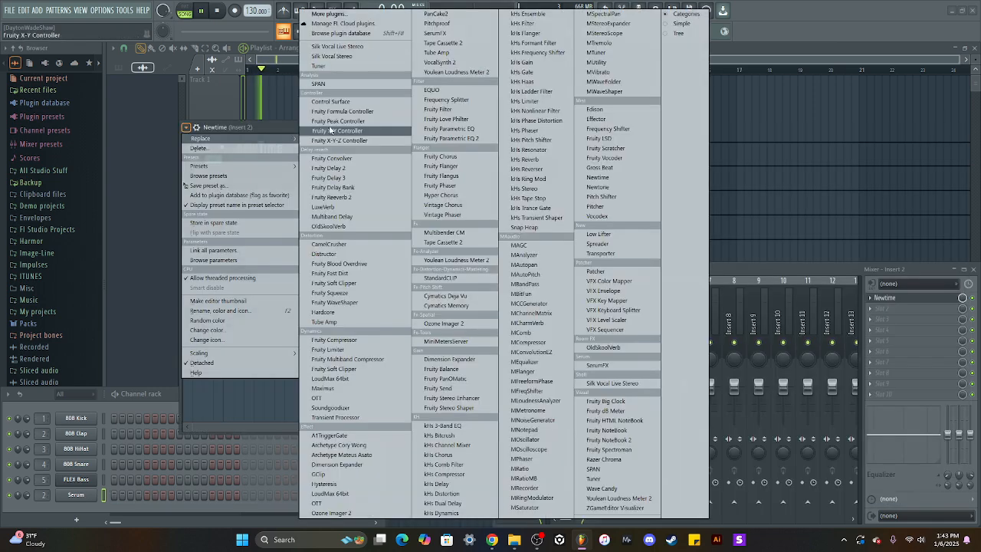
Stop playback and reposition and enlarge the Newtime window to give its waveform area more room.
{"action": "left_click", "coordinate": [272, 127]}
{"action": "left_click_drag", "start_coordinate": [272, 127], "coordinate": [207, 97]}
{"action": "left_click_drag", "start_coordinate": [492, 403], "coordinate": [448, 292]}
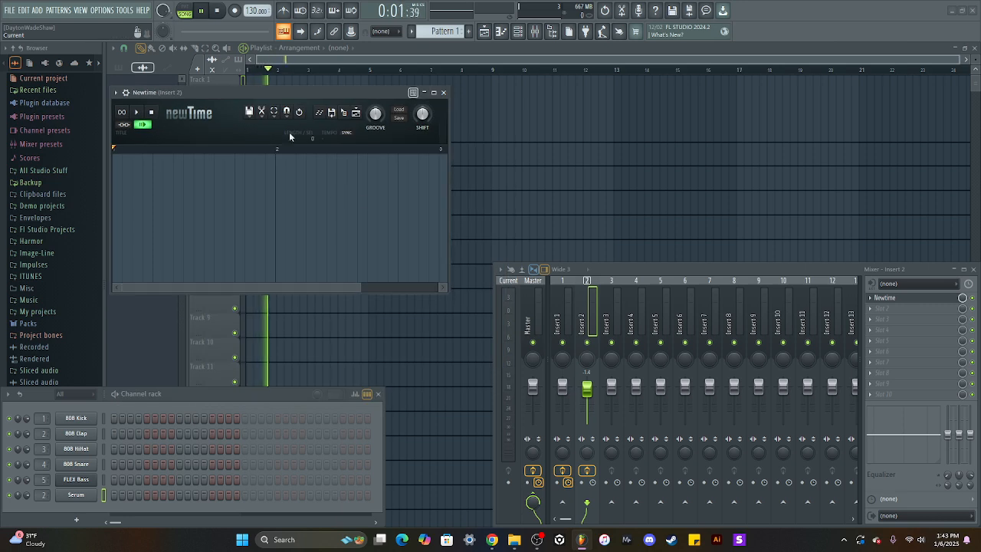
{"action": "left_click", "coordinate": [200, 11]}
{"action": "left_click_drag", "start_coordinate": [266, 100], "coordinate": [282, 125]}
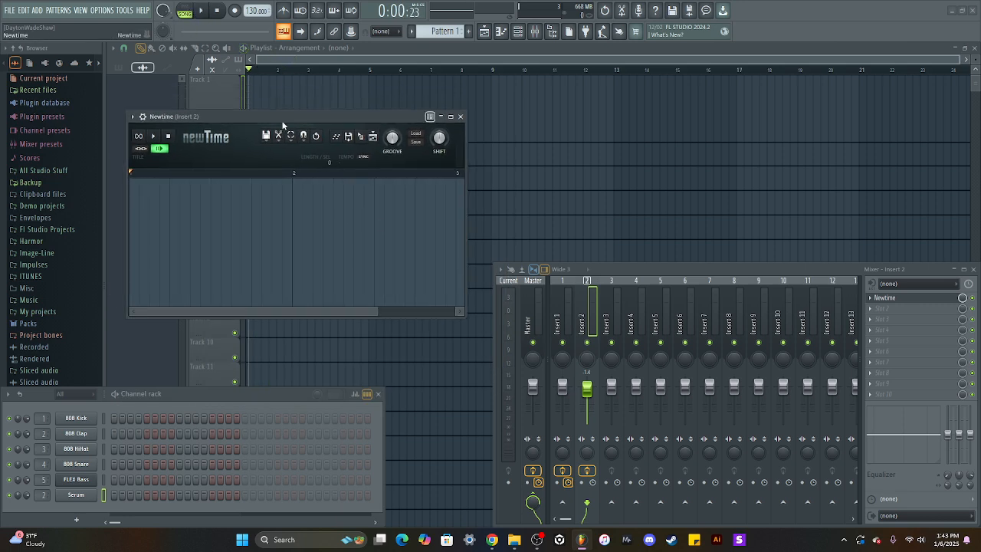
{"action": "left_click_drag", "start_coordinate": [465, 315], "coordinate": [494, 373]}
{"action": "scroll", "coordinate": [223, 242], "scroll_direction": "down", "scroll_amount": 2}
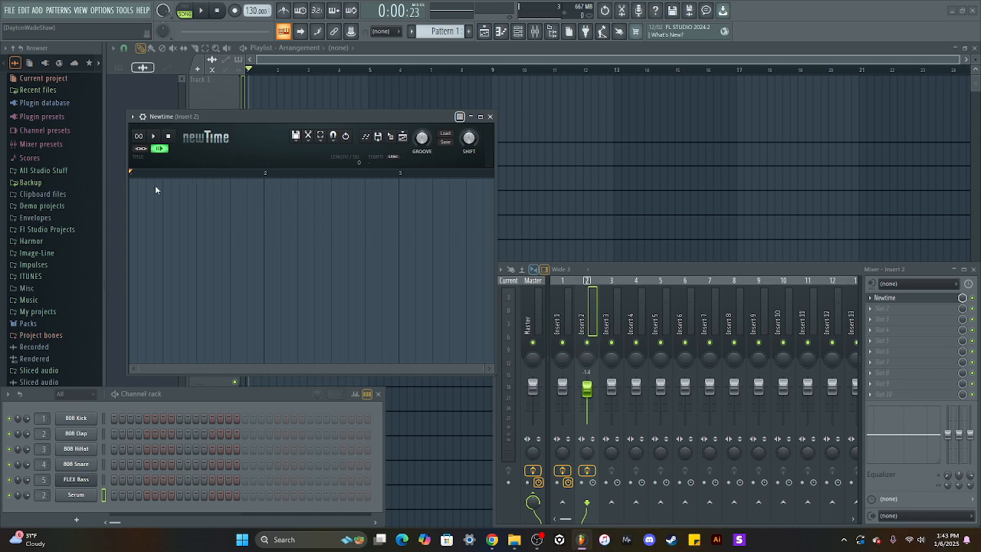
{"action": "left_click_drag", "start_coordinate": [259, 122], "coordinate": [343, 81]}
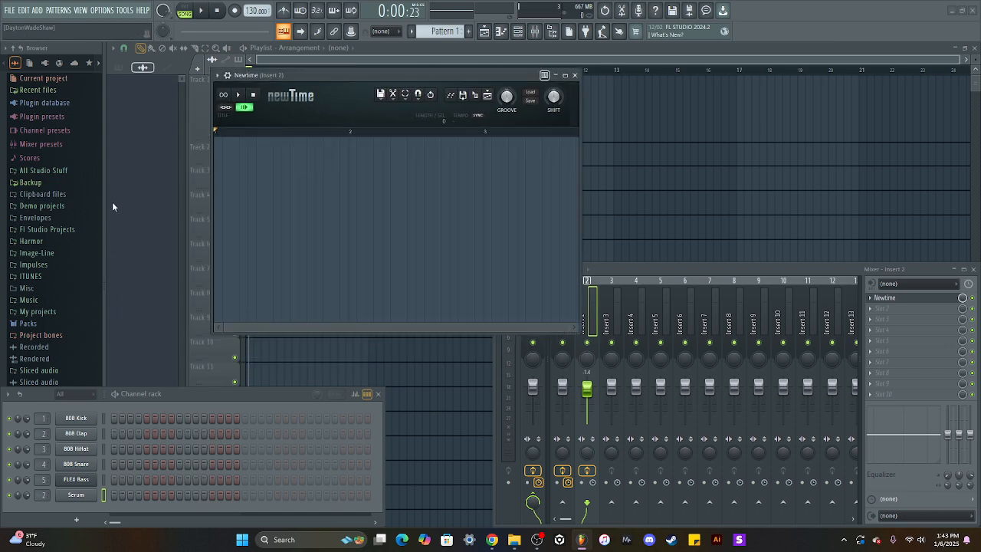
Widen the browser and load COLLIN DRUM LOOP from the All Studio Stuff folder into Newtime.
{"action": "left_click_drag", "start_coordinate": [104, 196], "coordinate": [177, 197]}
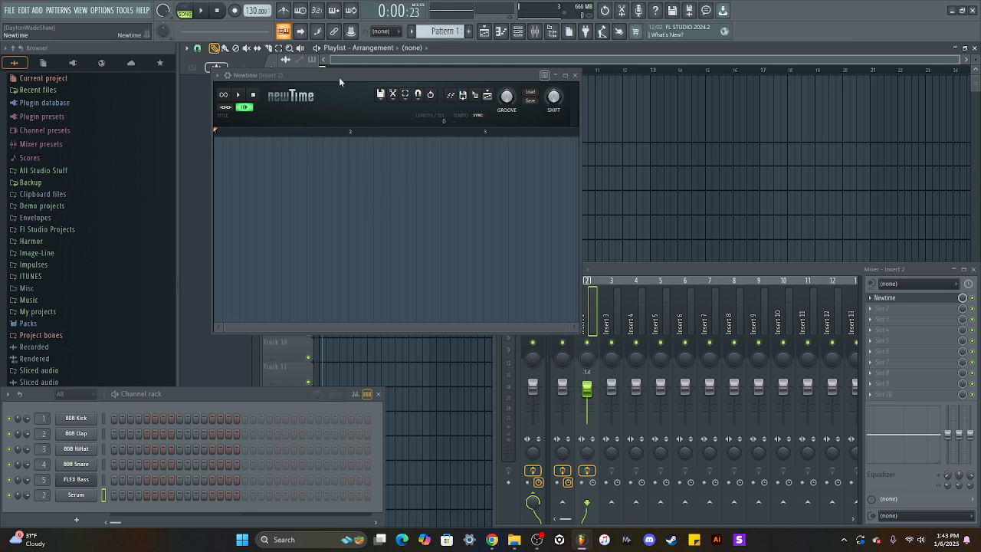
{"action": "left_click_drag", "start_coordinate": [328, 77], "coordinate": [321, 86]}
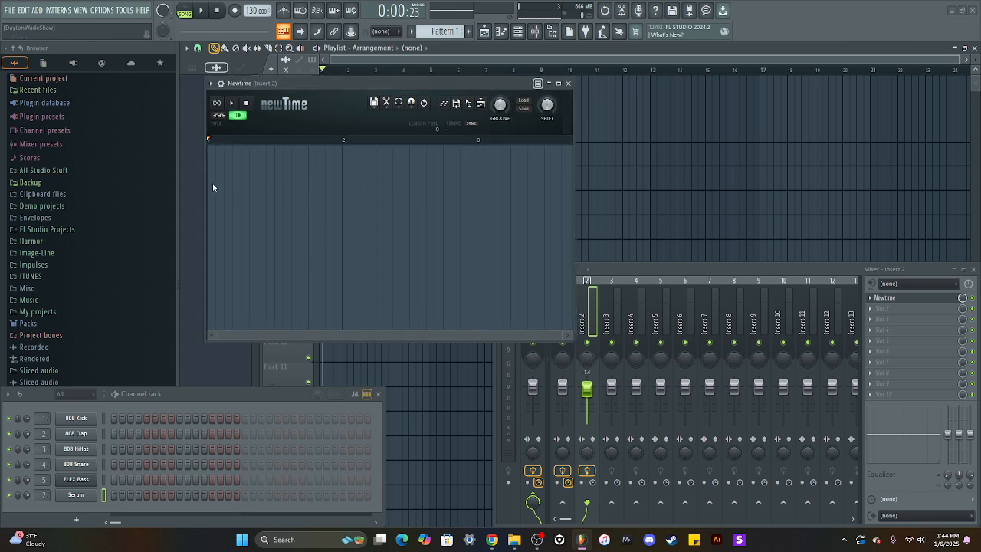
{"action": "left_click", "coordinate": [66, 171]}
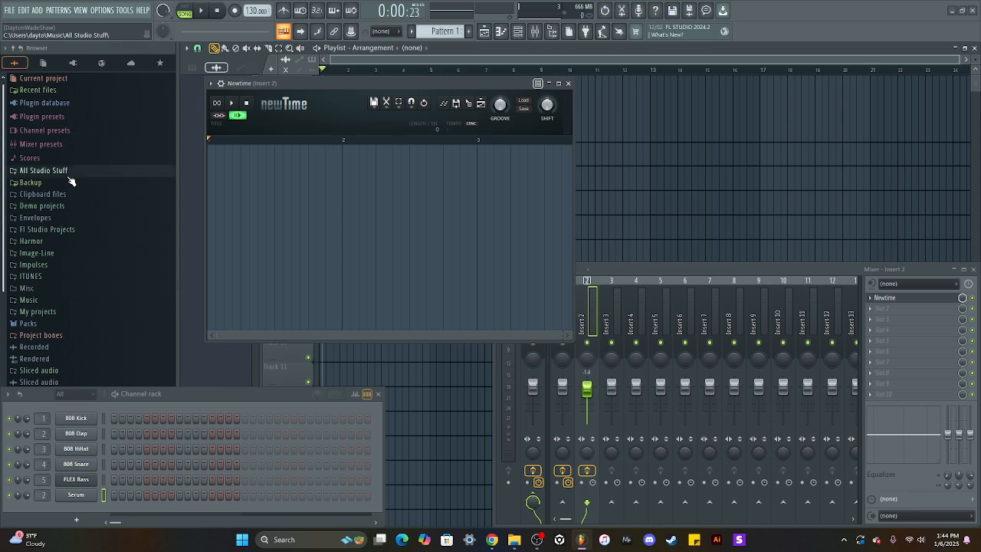
{"action": "scroll", "coordinate": [100, 230], "scroll_direction": "down", "scroll_amount": 3}
{"action": "scroll", "coordinate": [104, 232], "scroll_direction": "down", "scroll_amount": 15}
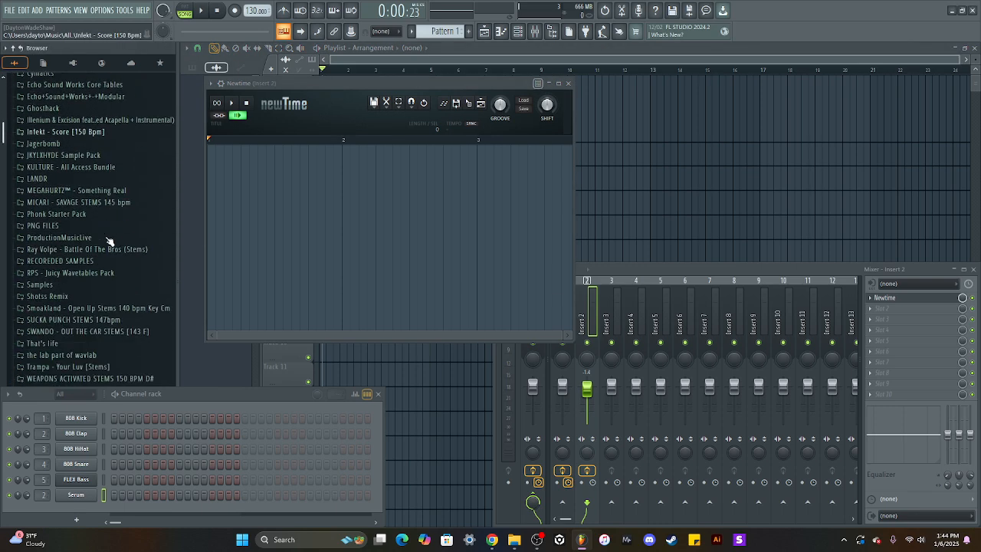
{"action": "left_click_drag", "start_coordinate": [84, 233], "coordinate": [464, 261]}
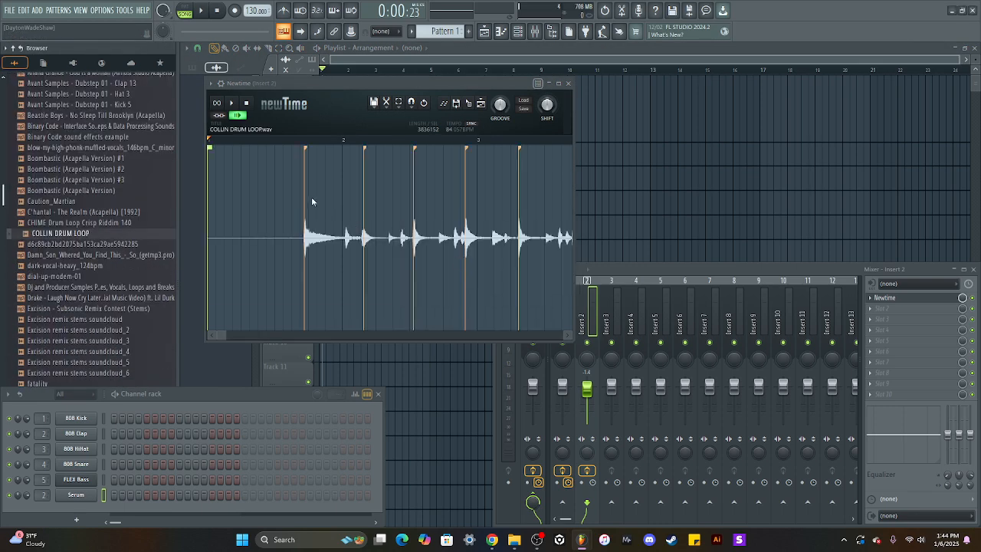
Play the drum loop in Newtime and examine its waveform and warp markers from the start.
{"action": "scroll", "coordinate": [305, 146], "scroll_direction": "down", "scroll_amount": 3}
{"action": "key", "text": "space"}
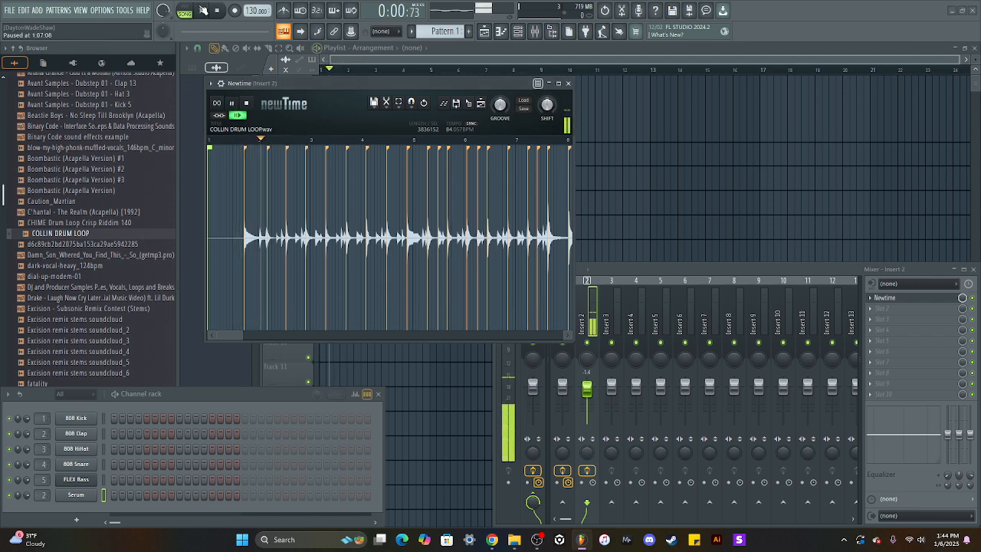
{"action": "scroll", "coordinate": [271, 168], "scroll_direction": "up", "scroll_amount": 1}
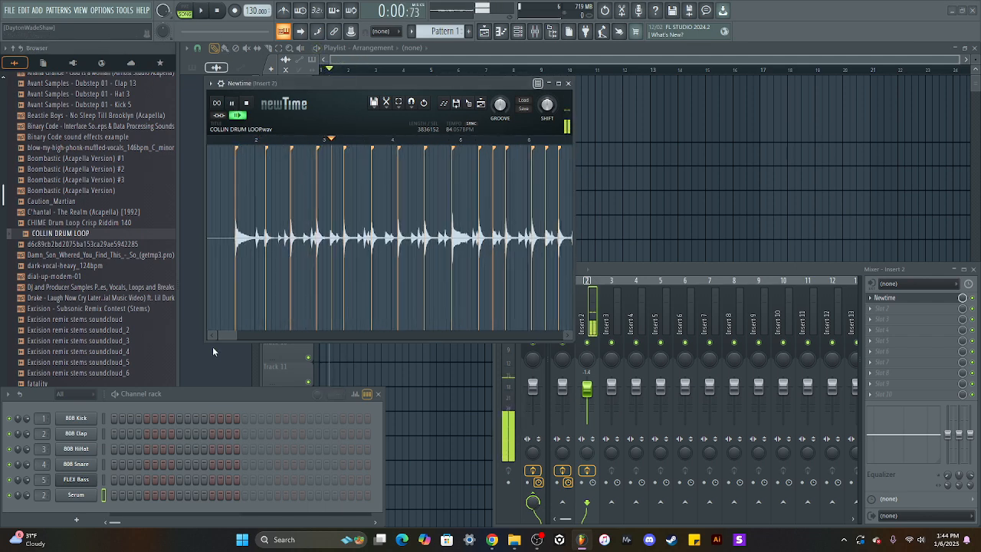
{"action": "left_click_drag", "start_coordinate": [223, 337], "coordinate": [212, 337]}
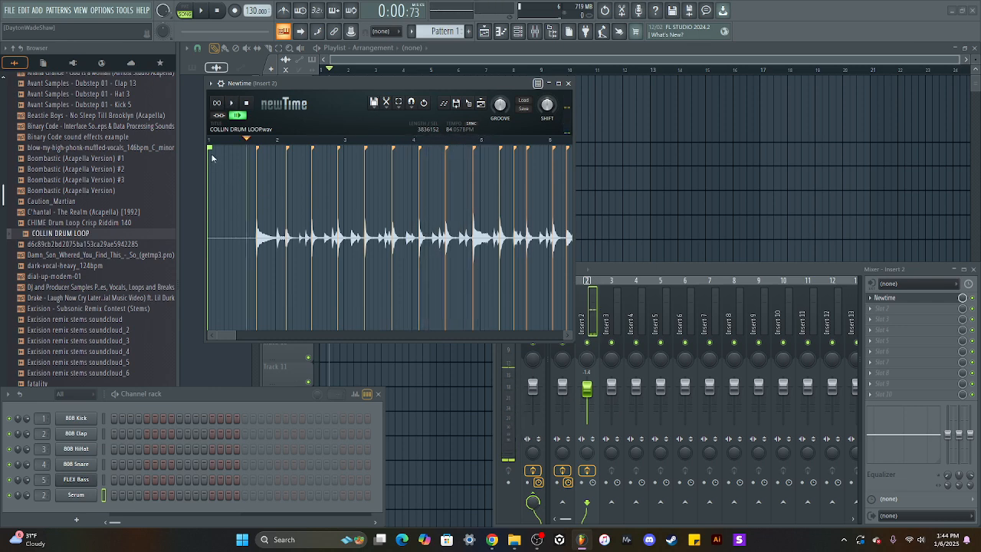
Move the drum loop's first hit to the start of bar 1 and the second marker to the middle of bar 1.
{"action": "left_click_drag", "start_coordinate": [206, 156], "coordinate": [214, 157]}
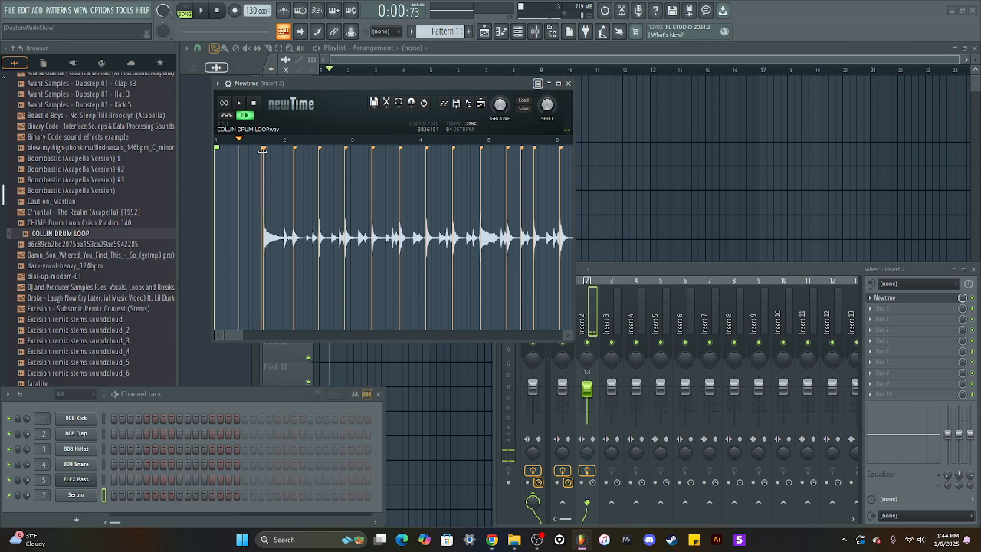
{"action": "mouse_move", "coordinate": [264, 151]}
{"action": "left_mouse_down"}
{"action": "mouse_move", "coordinate": [219, 157]}
{"action": "mouse_move", "coordinate": [288, 162]}
{"action": "mouse_move", "coordinate": [207, 189]}
{"action": "left_mouse_up"}
{"action": "left_click_drag", "start_coordinate": [292, 172], "coordinate": [284, 182]}
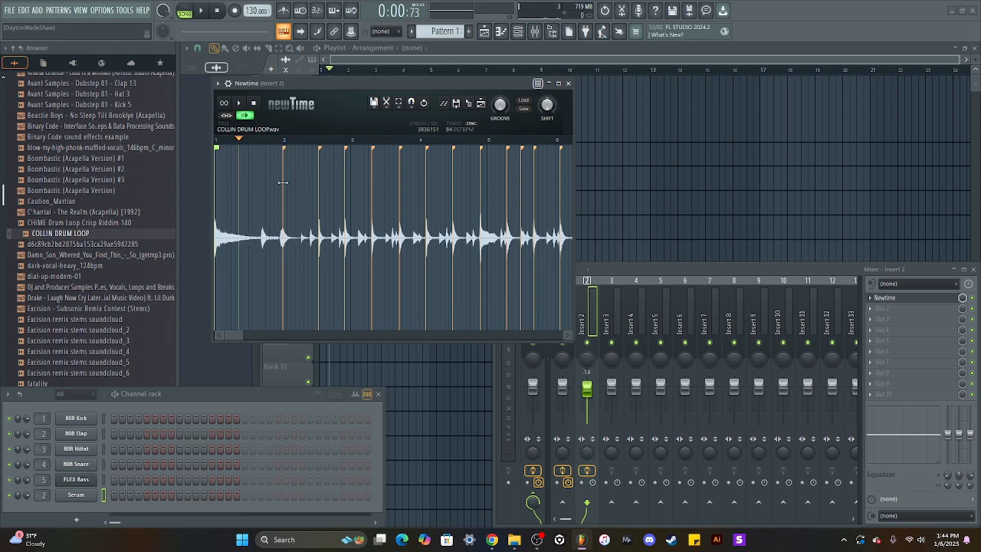
{"action": "key", "text": "space"}
{"action": "left_click_drag", "start_coordinate": [280, 201], "coordinate": [249, 212]}
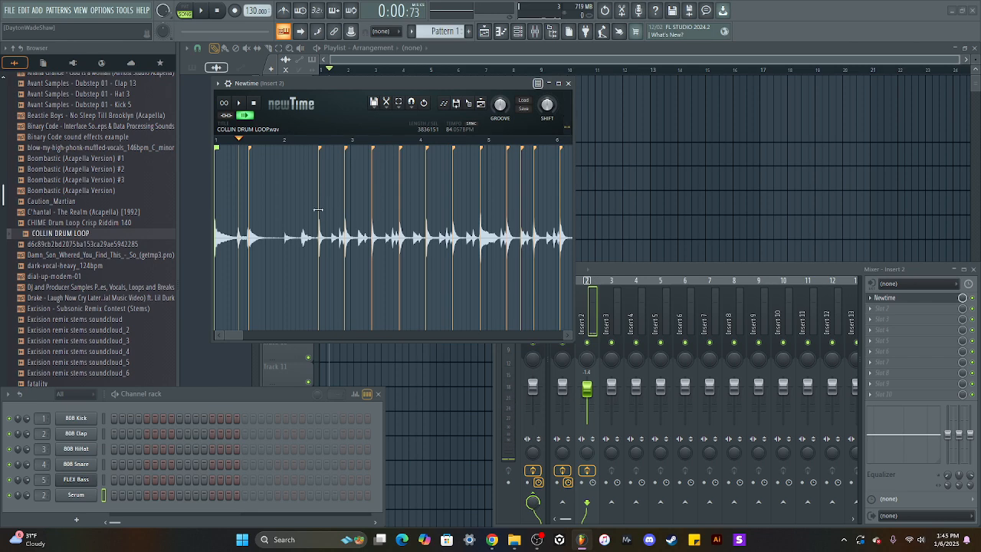
Align the following warp markers to half-bar positions from bar 2 through bar 5, auditioning the loop in between.
{"action": "left_click_drag", "start_coordinate": [318, 209], "coordinate": [284, 221]}
{"action": "key", "text": "space"}
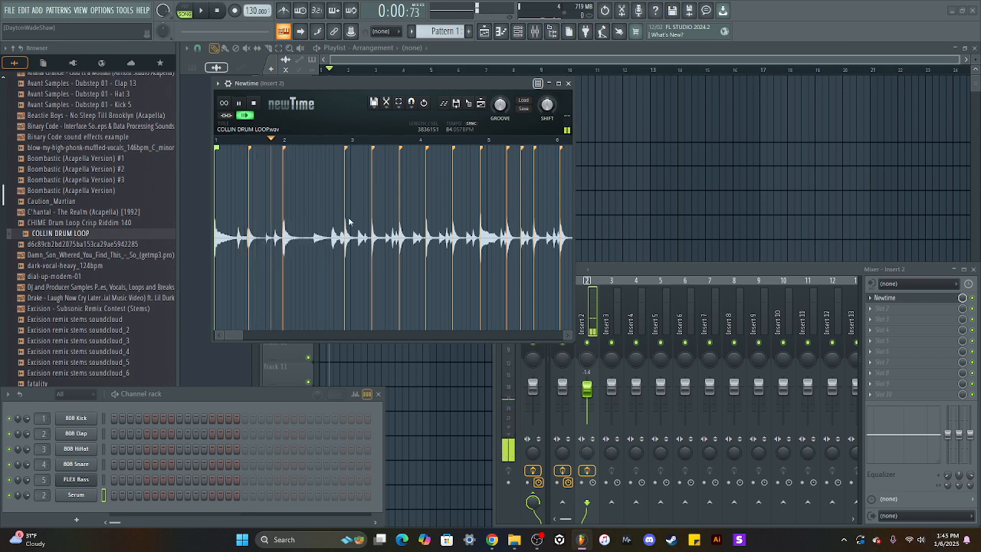
{"action": "left_click_drag", "start_coordinate": [347, 223], "coordinate": [317, 220]}
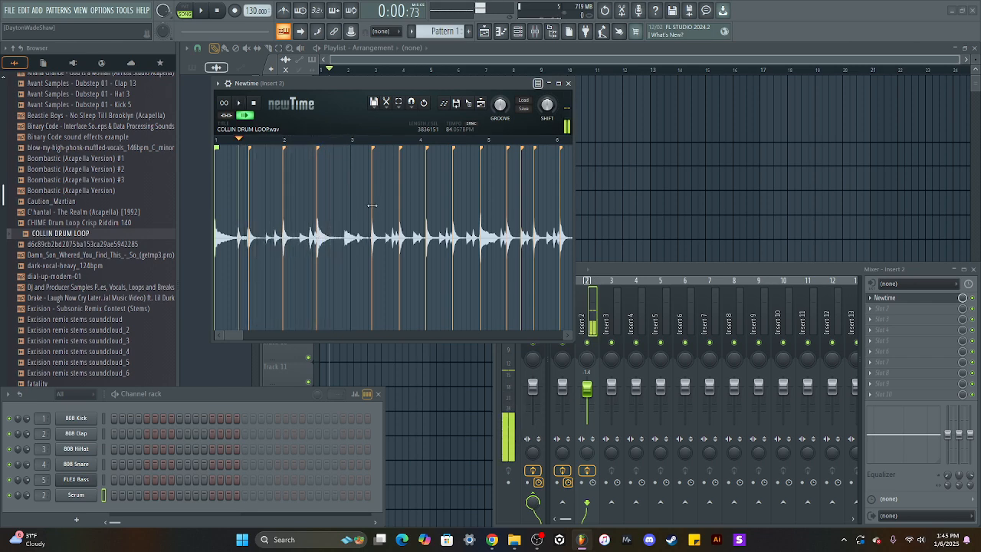
{"action": "mouse_move", "coordinate": [372, 205]}
{"action": "left_mouse_down"}
{"action": "mouse_move", "coordinate": [351, 214]}
{"action": "mouse_move", "coordinate": [420, 221]}
{"action": "mouse_move", "coordinate": [448, 207]}
{"action": "mouse_move", "coordinate": [467, 217]}
{"action": "mouse_move", "coordinate": [454, 226]}
{"action": "mouse_move", "coordinate": [486, 203]}
{"action": "left_mouse_up"}
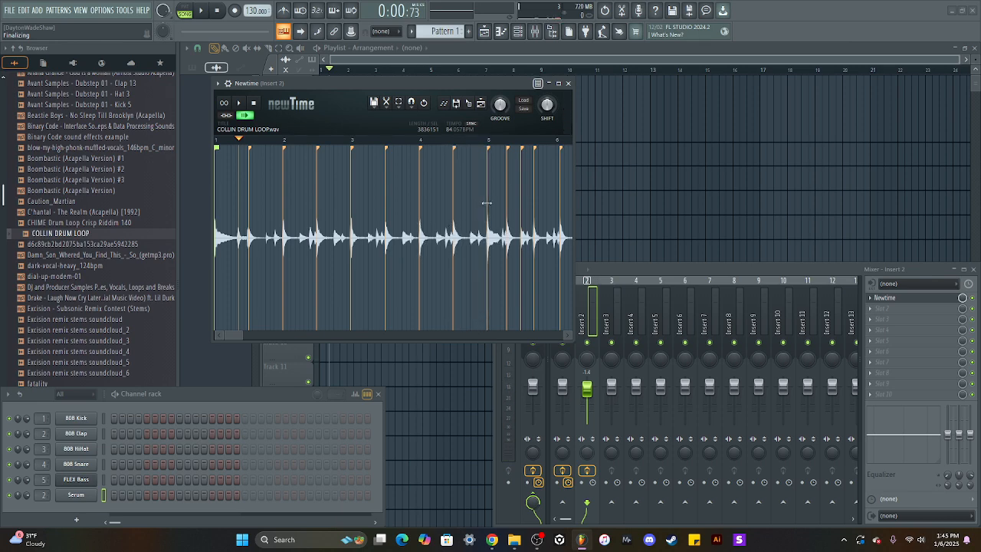
{"action": "key", "text": "space"}
Replace Newtime with Newtone on insert 2, turn off its Detached option and enlarge its window.
{"action": "left_click_drag", "start_coordinate": [291, 141], "coordinate": [114, 145]}
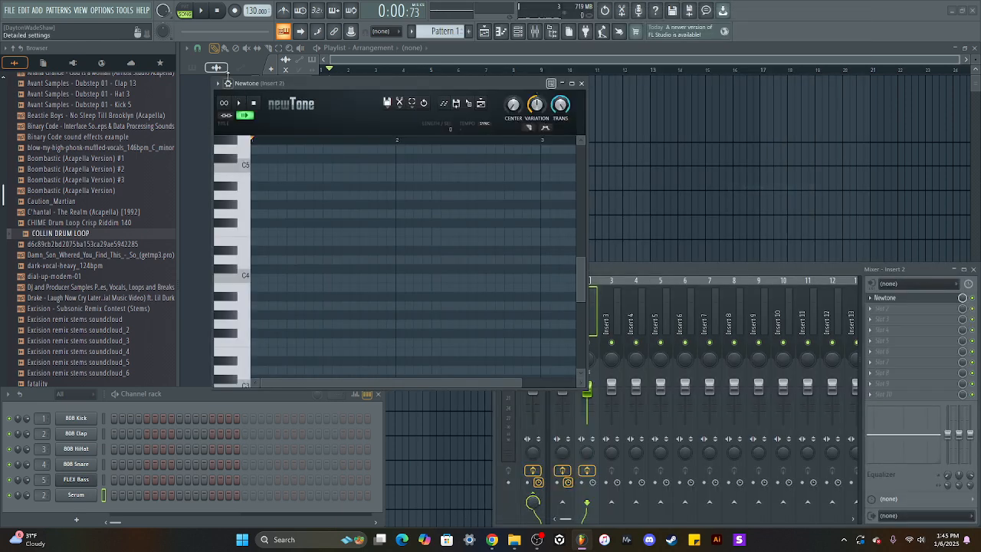
{"action": "left_click", "coordinate": [218, 83]}
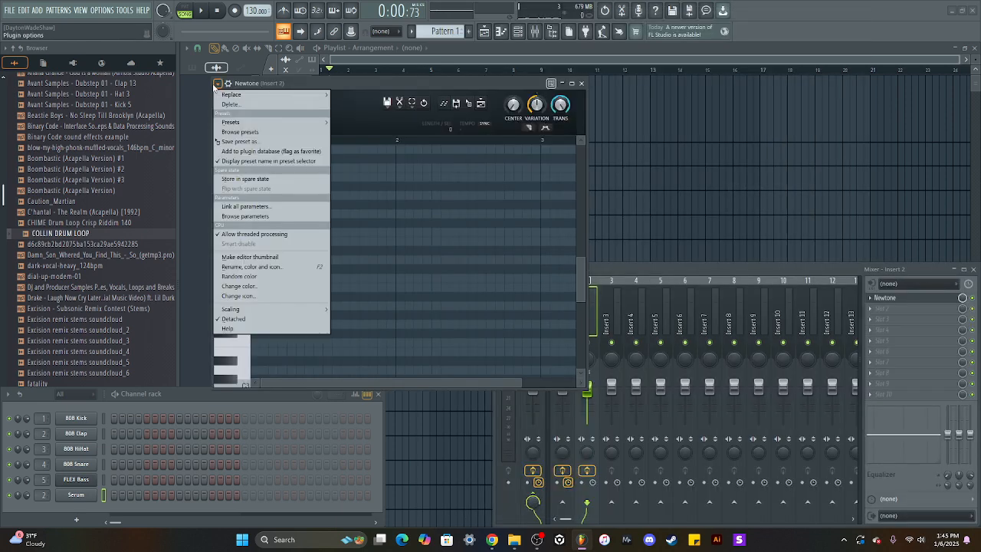
{"action": "left_click", "coordinate": [286, 319]}
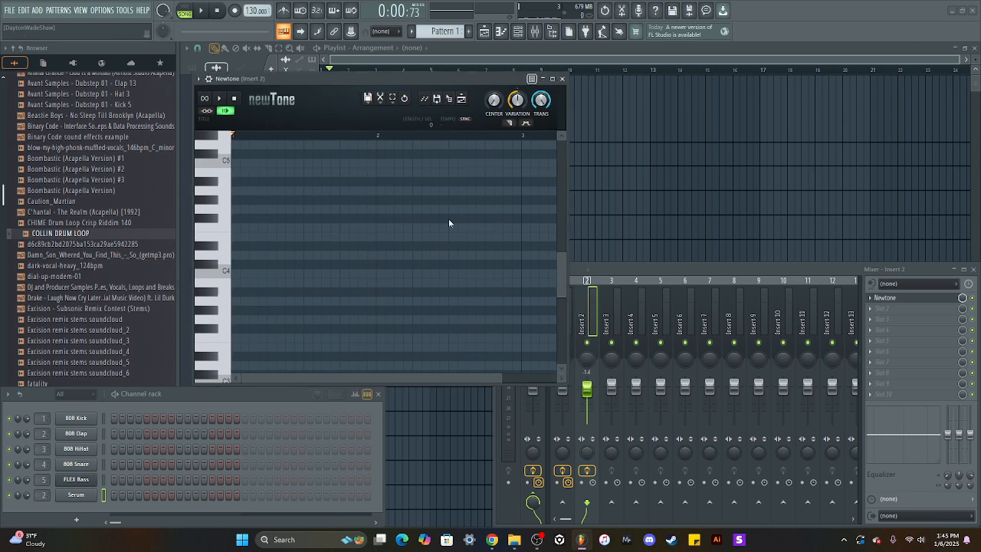
{"action": "left_click_drag", "start_coordinate": [561, 386], "coordinate": [769, 422]}
{"action": "scroll", "coordinate": [300, 261], "scroll_direction": "up", "scroll_amount": 4}
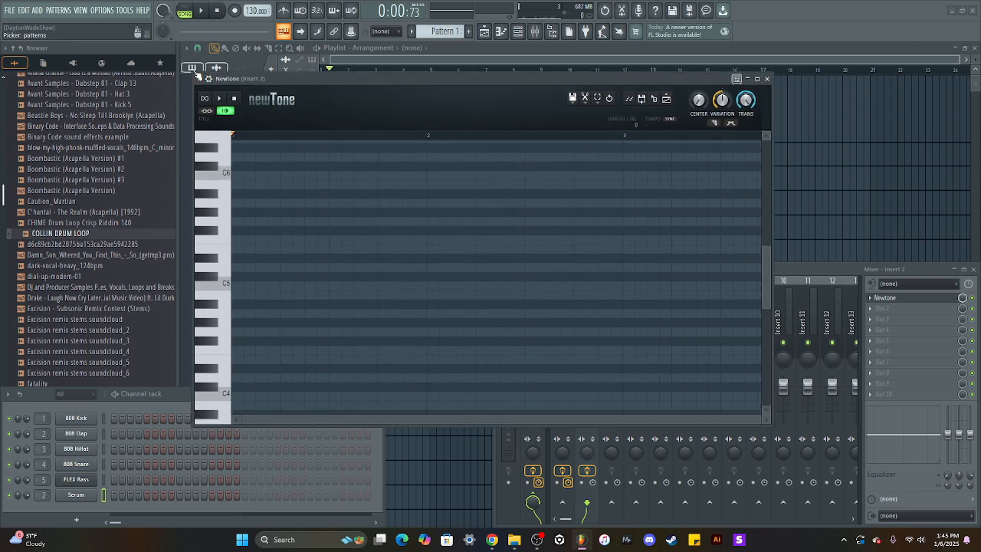
{"action": "left_click_drag", "start_coordinate": [197, 76], "coordinate": [218, 108]}
Find the Y2Mate.is - Chopin changes MP3 among the browser samples and load it into Newtone.
{"action": "scroll", "coordinate": [81, 256], "scroll_direction": "up", "scroll_amount": 1}
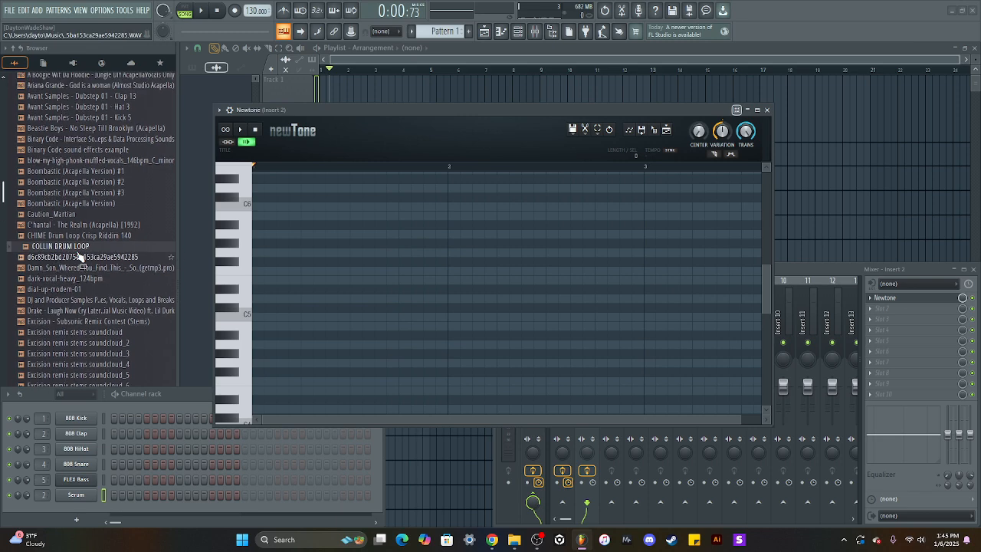
{"action": "scroll", "coordinate": [83, 257], "scroll_direction": "up", "scroll_amount": 5}
{"action": "scroll", "coordinate": [92, 255], "scroll_direction": "down", "scroll_amount": 5}
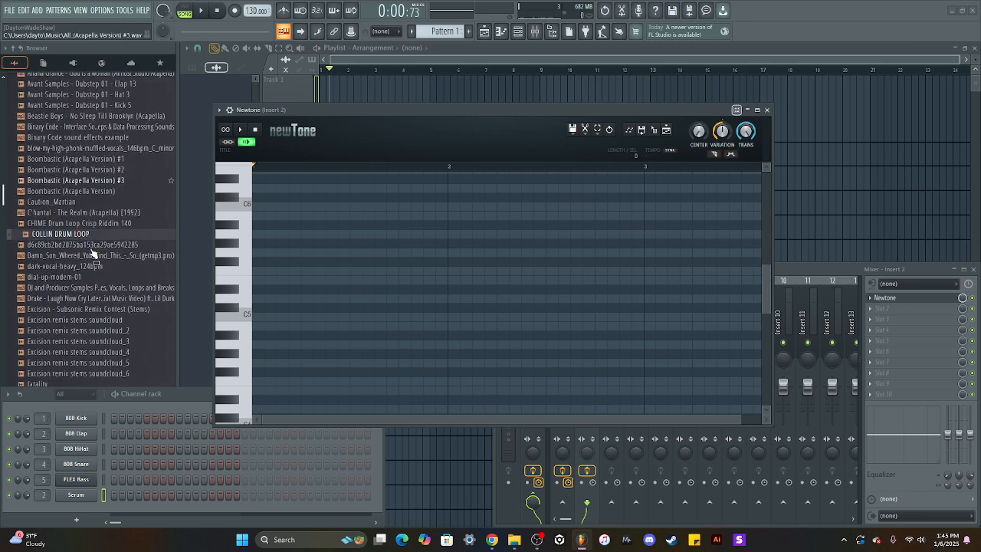
{"action": "scroll", "coordinate": [92, 255], "scroll_direction": "down", "scroll_amount": 4}
{"action": "scroll", "coordinate": [92, 250], "scroll_direction": "down", "scroll_amount": 20}
{"action": "left_click_drag", "start_coordinate": [84, 286], "coordinate": [278, 315]}
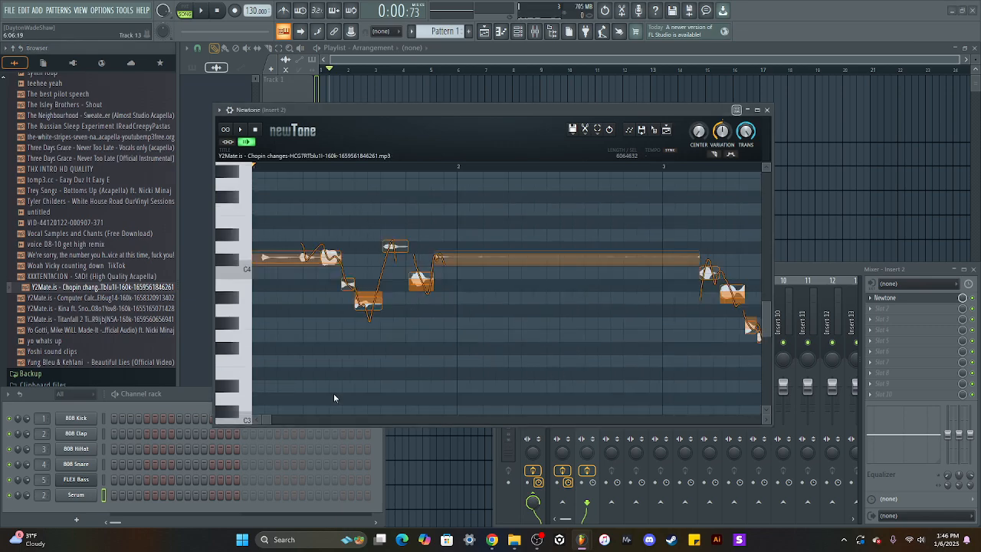
Play the Chopin recording in Newtone at system volume 58 and examine its detected notes across the first bars.
{"action": "mouse_move", "coordinate": [269, 420]}
{"action": "left_mouse_down"}
{"action": "mouse_move", "coordinate": [456, 417]}
{"action": "mouse_move", "coordinate": [265, 427]}
{"action": "mouse_move", "coordinate": [277, 422]}
{"action": "left_mouse_up"}
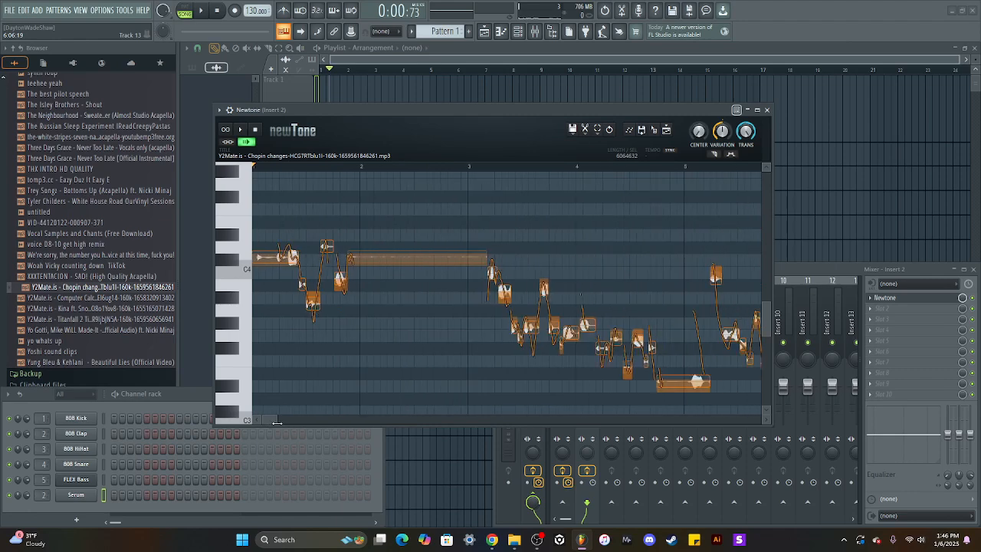
{"action": "left_click", "coordinate": [241, 130]}
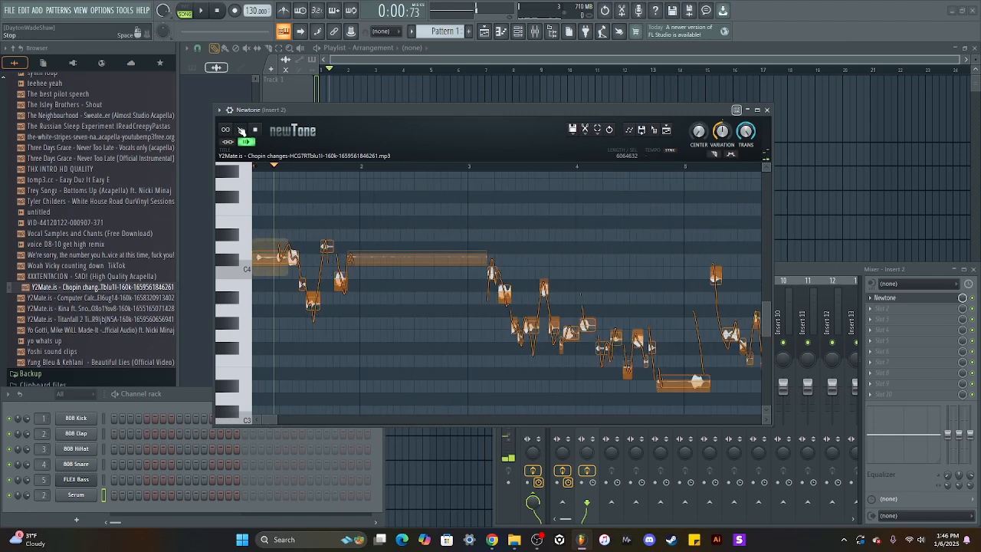
{"action": "key", "text": "XF86AudioLowerVolume"}
{"action": "key", "text": "XF86AudioRaiseVolume"}
{"action": "key", "text": "XF86AudioRaiseVolume"}
{"action": "key", "text": "XF86AudioRaiseVolume"}
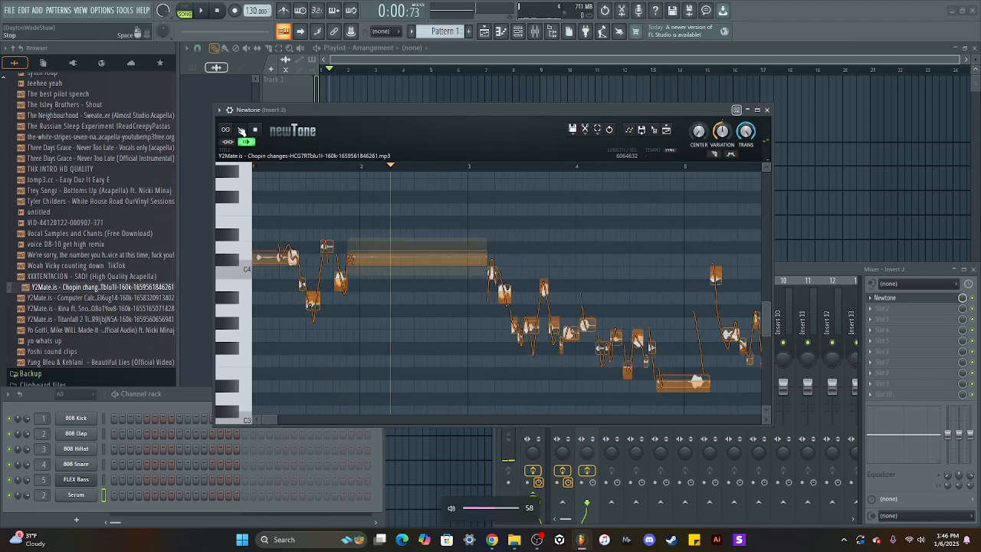
{"action": "scroll", "coordinate": [540, 166], "scroll_direction": "down", "scroll_amount": 2}
{"action": "scroll", "coordinate": [504, 330], "scroll_direction": "down", "scroll_amount": 2}
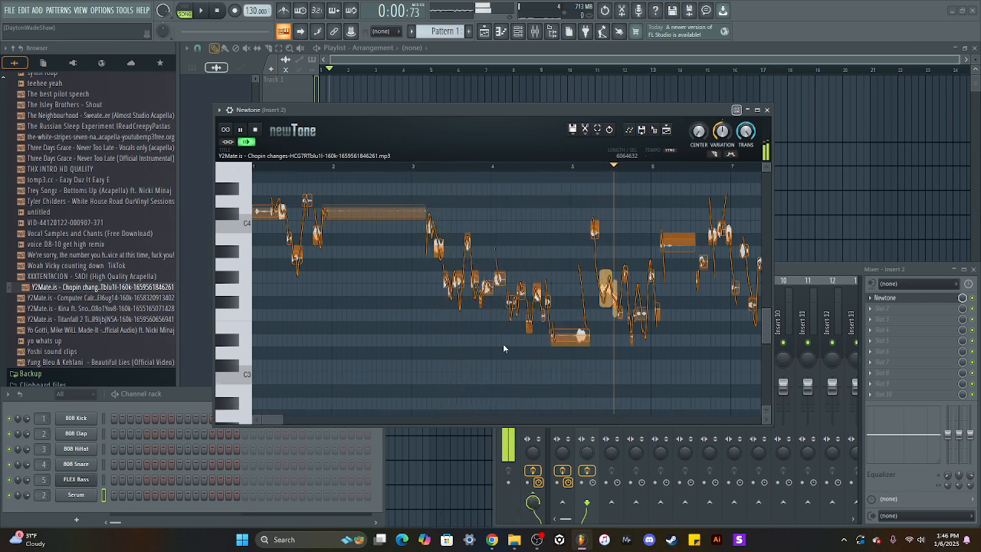
{"action": "key", "text": "space"}
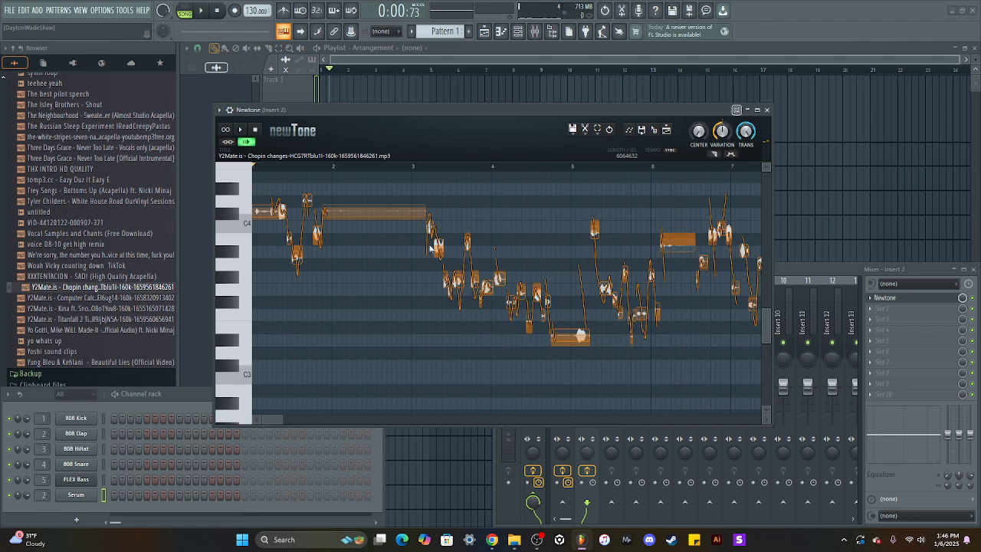
Raise five notes between bars 1 and 4 in Newtone, including A#3 to D#4 and B3 to E4.
{"action": "left_click_drag", "start_coordinate": [302, 255], "coordinate": [303, 197]}
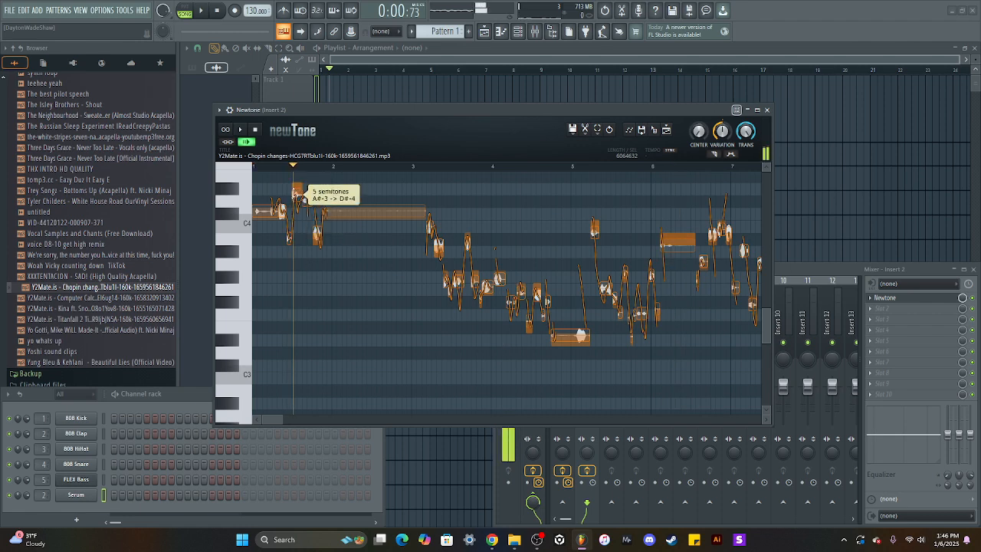
{"action": "left_click_drag", "start_coordinate": [318, 234], "coordinate": [317, 182]}
{"action": "left_click_drag", "start_coordinate": [438, 247], "coordinate": [429, 191]}
{"action": "left_click_drag", "start_coordinate": [459, 280], "coordinate": [451, 189]}
{"action": "left_click_drag", "start_coordinate": [468, 243], "coordinate": [467, 180]}
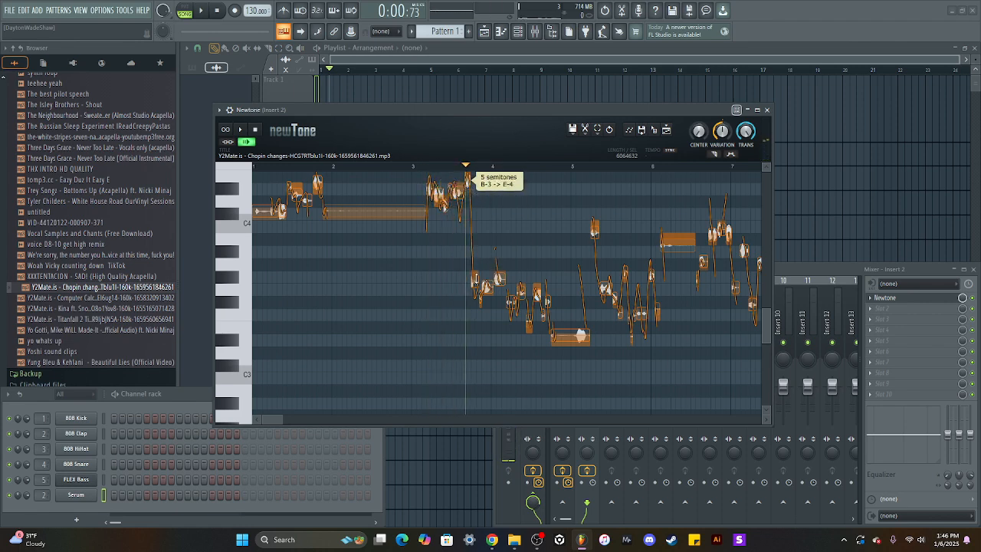
Raise the notes between bars 3 and 6 in Newtone, including G3 to E4, F#3 to D#4 and B3 to D#4, and audition the recording.
{"action": "left_click_drag", "start_coordinate": [475, 280], "coordinate": [488, 230]}
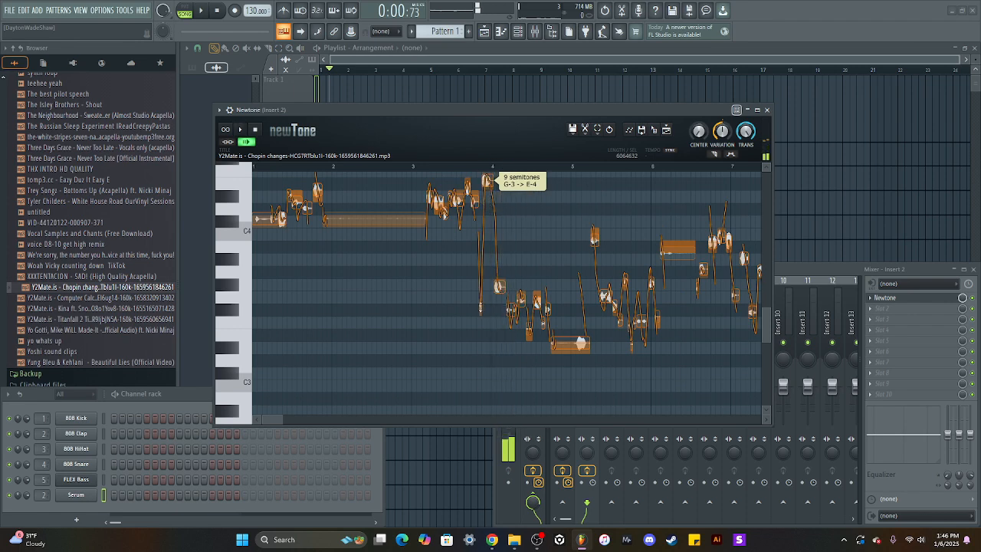
{"action": "left_click_drag", "start_coordinate": [480, 308], "coordinate": [481, 194]}
{"action": "key", "text": "space"}
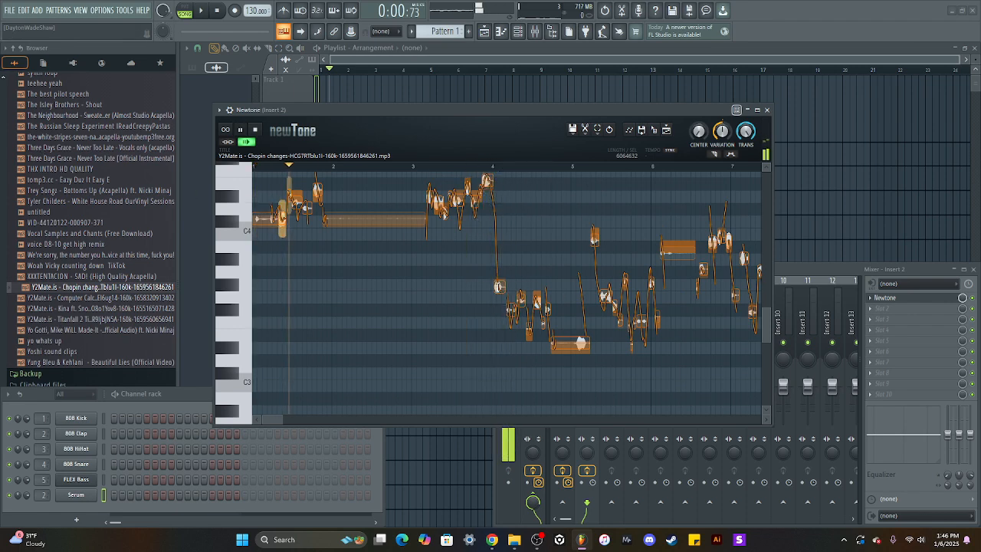
{"action": "left_click_drag", "start_coordinate": [499, 287], "coordinate": [502, 174]}
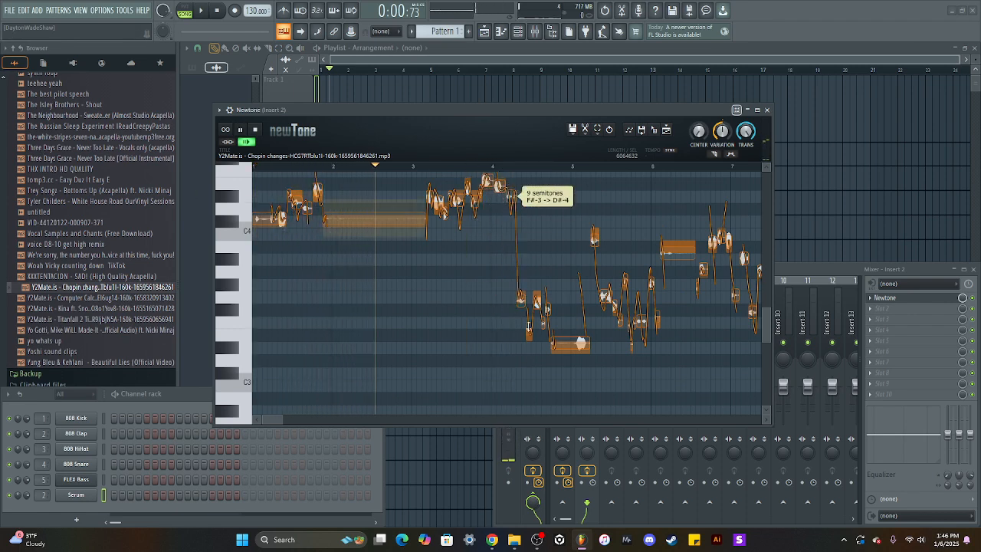
{"action": "left_click_drag", "start_coordinate": [529, 332], "coordinate": [529, 205]}
{"action": "left_click_drag", "start_coordinate": [521, 298], "coordinate": [540, 214]}
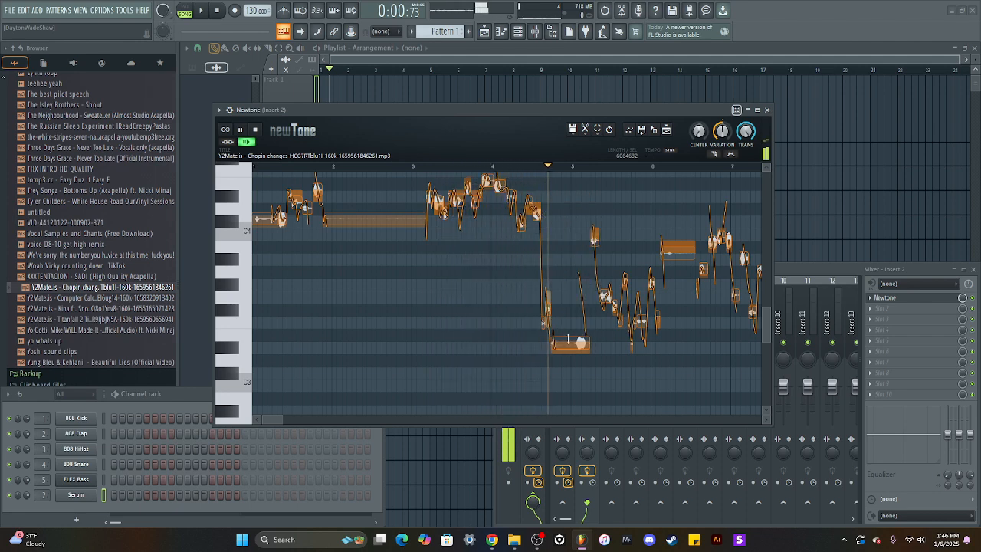
{"action": "left_click_drag", "start_coordinate": [580, 342], "coordinate": [580, 206]}
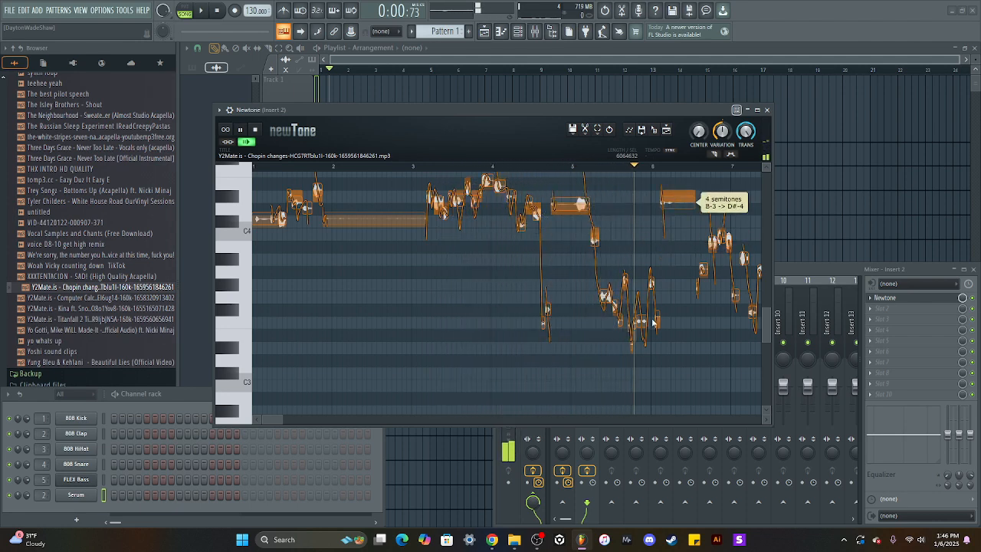
{"action": "left_click_drag", "start_coordinate": [677, 249], "coordinate": [677, 204]}
{"action": "key", "text": "space"}
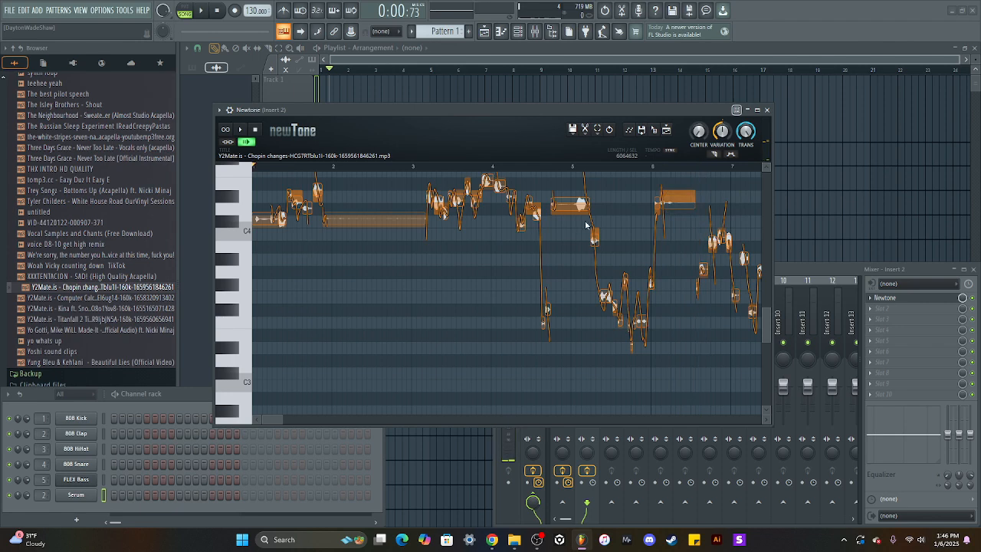
{"action": "key", "text": "ctrl+z"}
Replace Newtone with Fruity NoteBook on insert 2, enlarge its window and move it closer to the browser.
{"action": "left_click", "coordinate": [219, 110]}
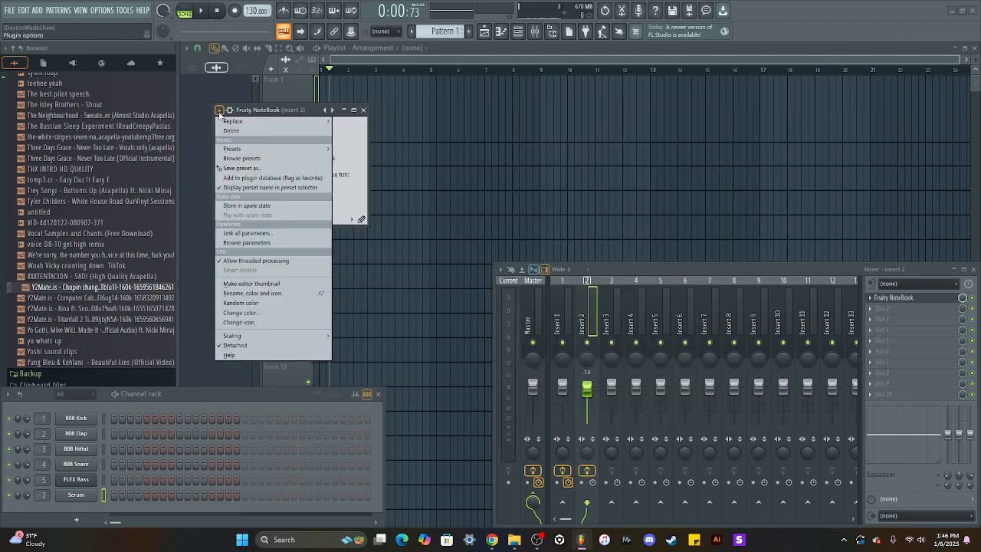
{"action": "left_click", "coordinate": [303, 108]}
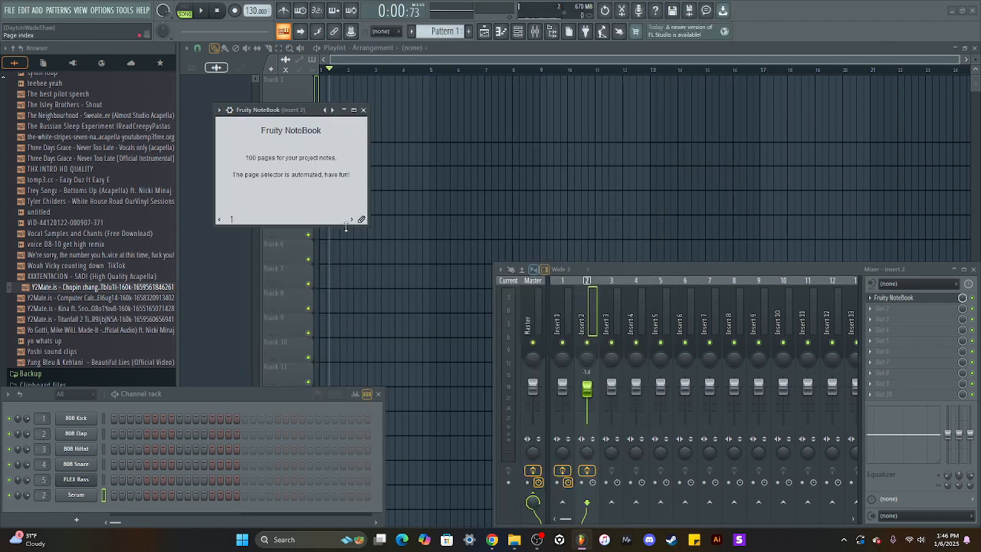
{"action": "left_click_drag", "start_coordinate": [368, 227], "coordinate": [459, 309]}
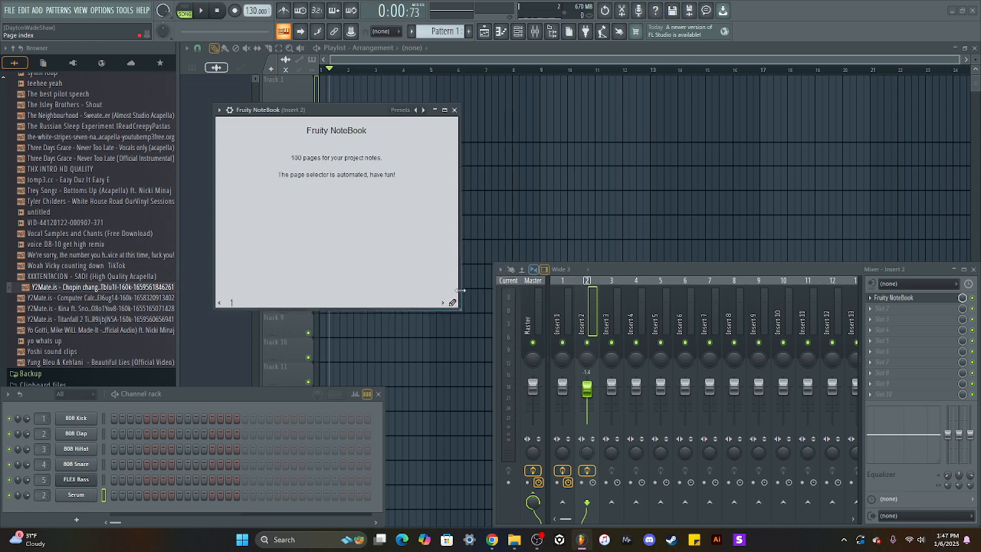
{"action": "left_click_drag", "start_coordinate": [374, 110], "coordinate": [295, 114]}
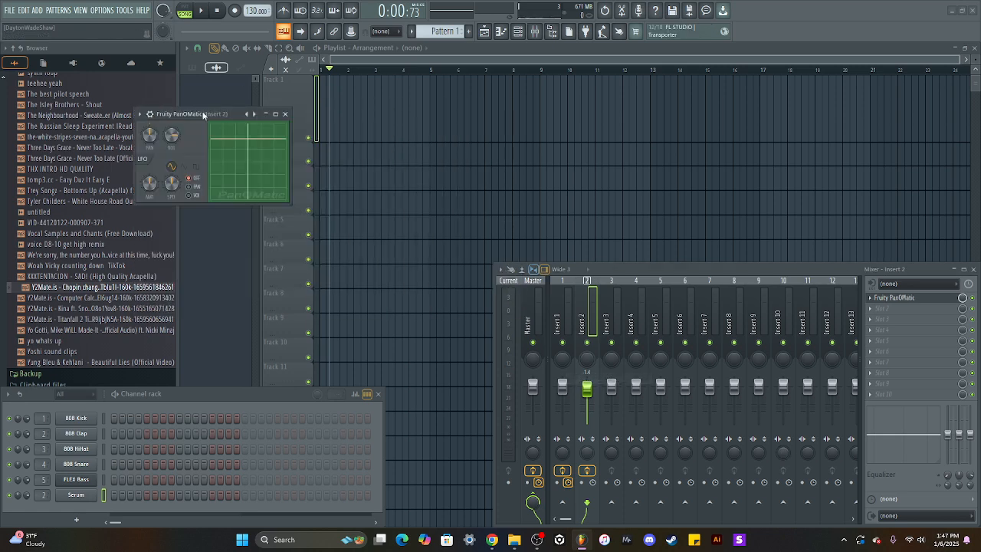
Replace Fruity NoteBook with Fruity PanOMatic on insert 2, reposition its window and enlarge it.
{"action": "left_click_drag", "start_coordinate": [204, 115], "coordinate": [253, 156]}
{"action": "left_click", "coordinate": [192, 154]}
{"action": "left_click", "coordinate": [342, 245]}
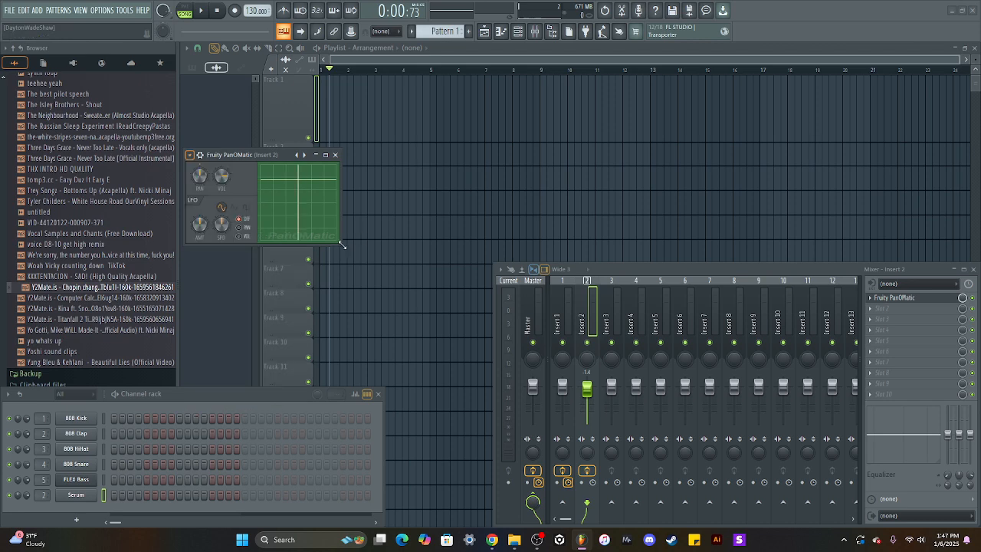
{"action": "left_click_drag", "start_coordinate": [339, 246], "coordinate": [419, 325]}
During playback, shift PanOMatic's panning and volume point, set the LFO target to PAN and adjust the LFO amount.
{"action": "key", "text": "space"}
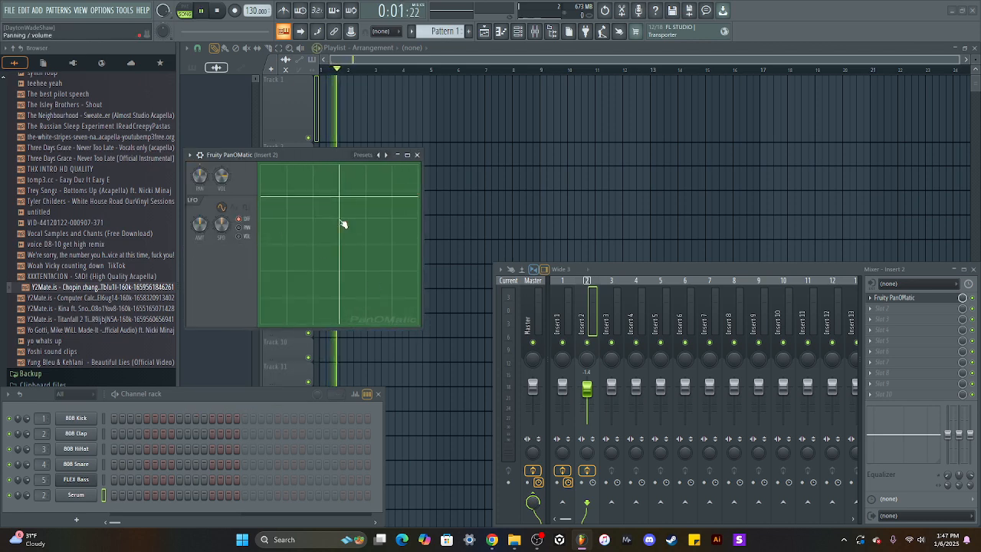
{"action": "mouse_move", "coordinate": [342, 221]}
{"action": "left_mouse_down"}
{"action": "mouse_move", "coordinate": [360, 200]}
{"action": "mouse_move", "coordinate": [350, 222]}
{"action": "mouse_move", "coordinate": [257, 203]}
{"action": "mouse_move", "coordinate": [386, 270]}
{"action": "mouse_move", "coordinate": [350, 192]}
{"action": "mouse_move", "coordinate": [292, 241]}
{"action": "mouse_move", "coordinate": [375, 212]}
{"action": "mouse_move", "coordinate": [329, 173]}
{"action": "mouse_move", "coordinate": [336, 286]}
{"action": "mouse_move", "coordinate": [324, 271]}
{"action": "mouse_move", "coordinate": [342, 221]}
{"action": "mouse_move", "coordinate": [305, 284]}
{"action": "mouse_move", "coordinate": [312, 160]}
{"action": "mouse_move", "coordinate": [381, 137]}
{"action": "mouse_move", "coordinate": [343, 161]}
{"action": "mouse_move", "coordinate": [359, 180]}
{"action": "left_mouse_up"}
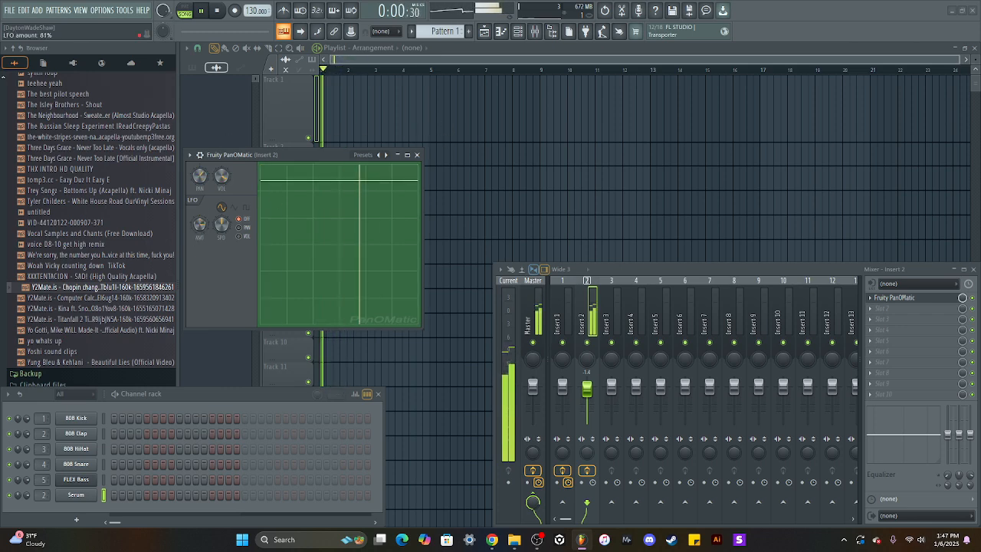
{"action": "left_click", "coordinate": [237, 226]}
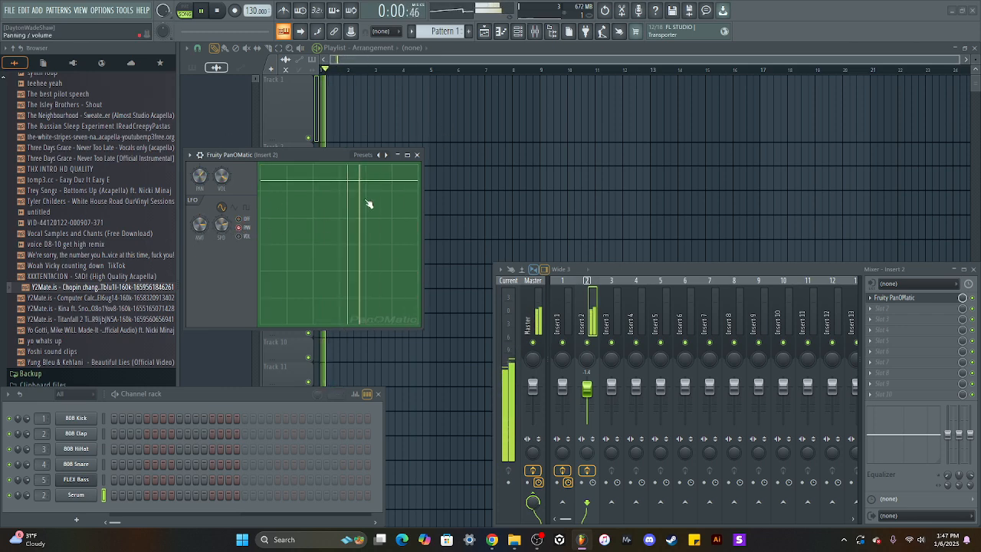
{"action": "left_click_drag", "start_coordinate": [357, 186], "coordinate": [337, 158]}
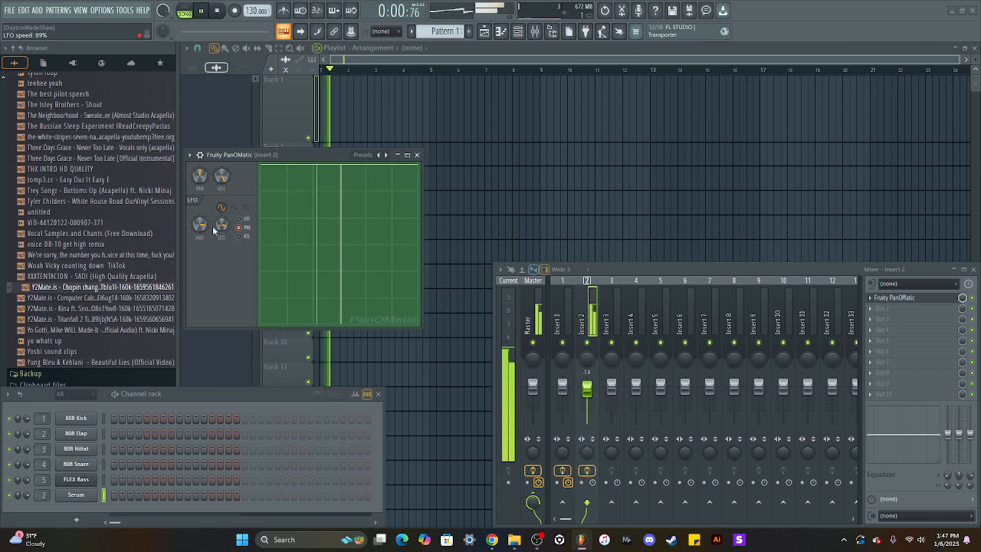
{"action": "left_click_drag", "start_coordinate": [202, 225], "coordinate": [201, 187]}
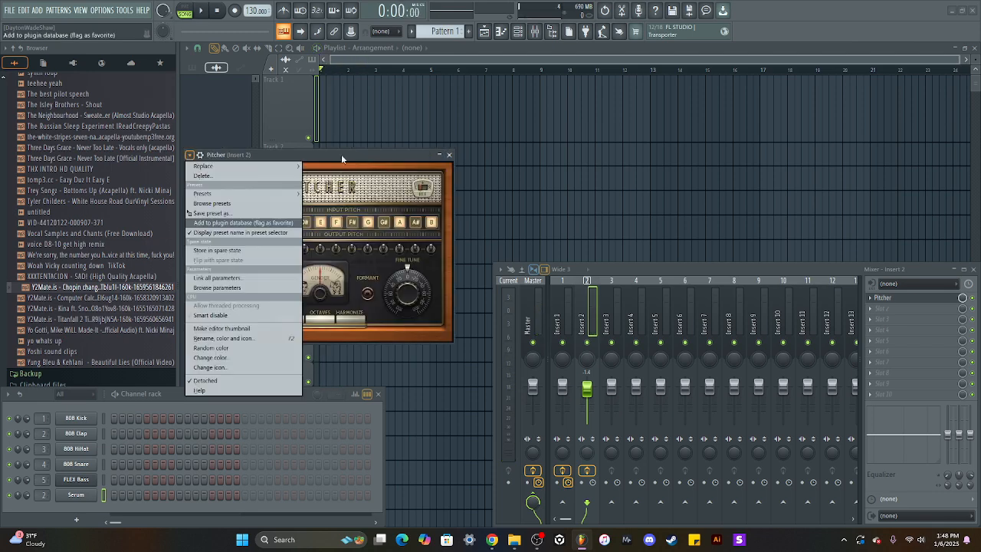
Replace Fruity PanOMatic with Pitcher on insert 2, turn on Formant and set Fine Tune to -100.
{"action": "left_click", "coordinate": [343, 154]}
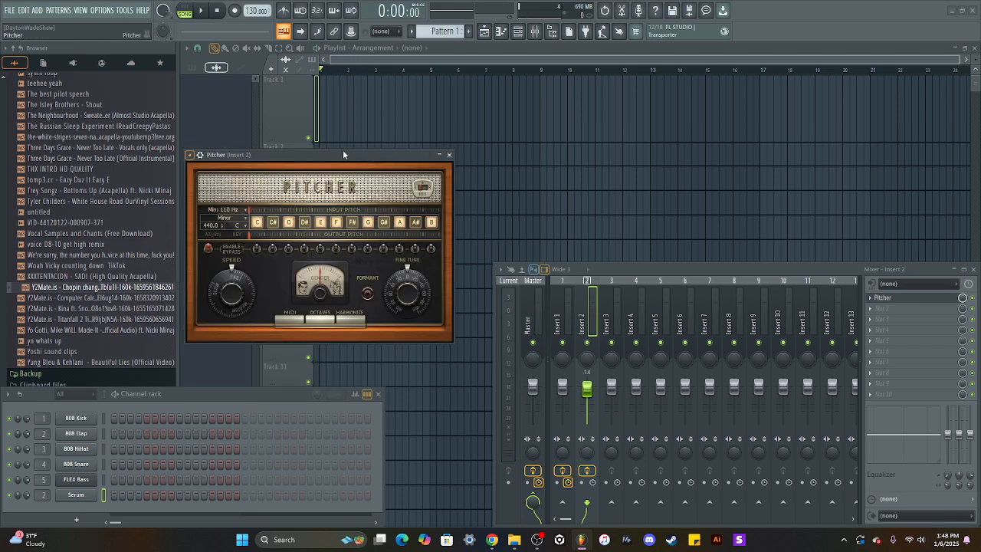
{"action": "left_click_drag", "start_coordinate": [342, 155], "coordinate": [355, 141]}
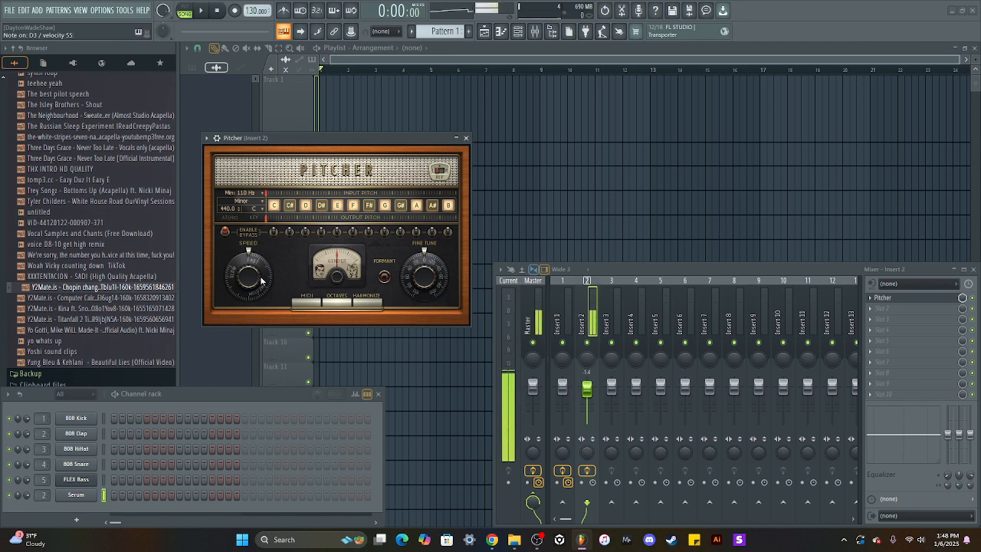
{"action": "left_click_drag", "start_coordinate": [262, 281], "coordinate": [337, 268]}
{"action": "left_click", "coordinate": [384, 277]}
{"action": "left_click_drag", "start_coordinate": [423, 276], "coordinate": [424, 209]}
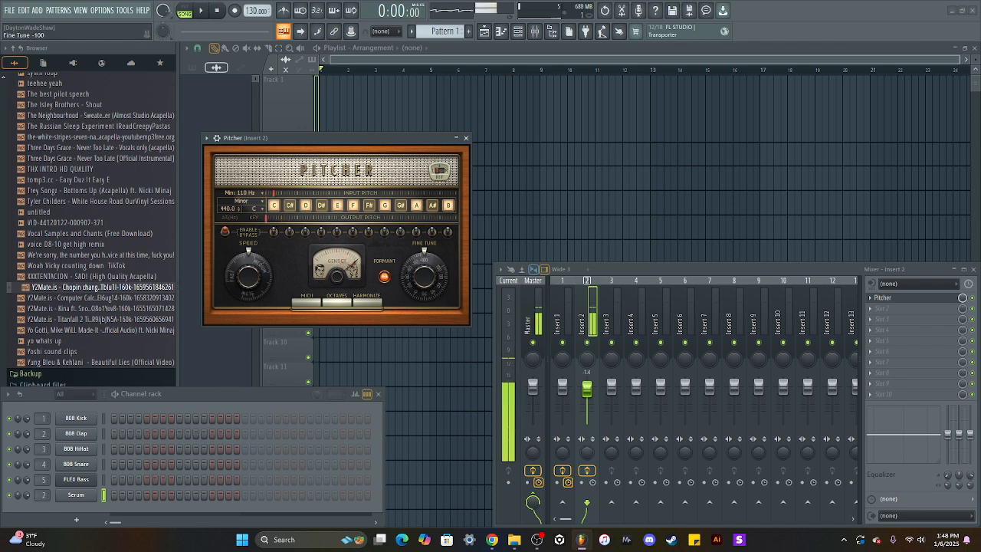
Set Pitcher's correction speed to 0 and Gender to -100, and readjust the fine tuning.
{"action": "mouse_move", "coordinate": [250, 270]}
{"action": "left_mouse_down"}
{"action": "mouse_move", "coordinate": [251, 290]}
{"action": "mouse_move", "coordinate": [252, 269]}
{"action": "left_mouse_up"}
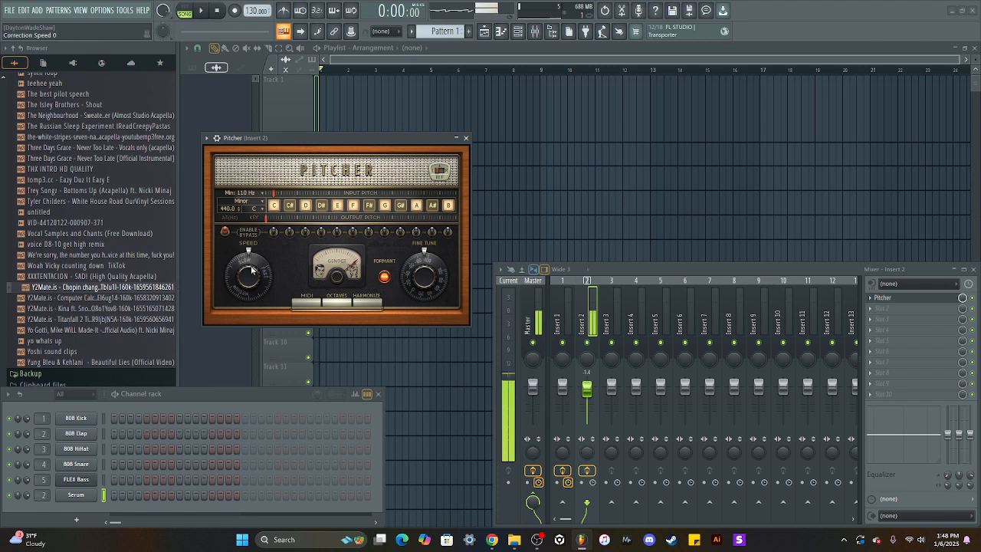
{"action": "left_click_drag", "start_coordinate": [423, 276], "coordinate": [423, 199]}
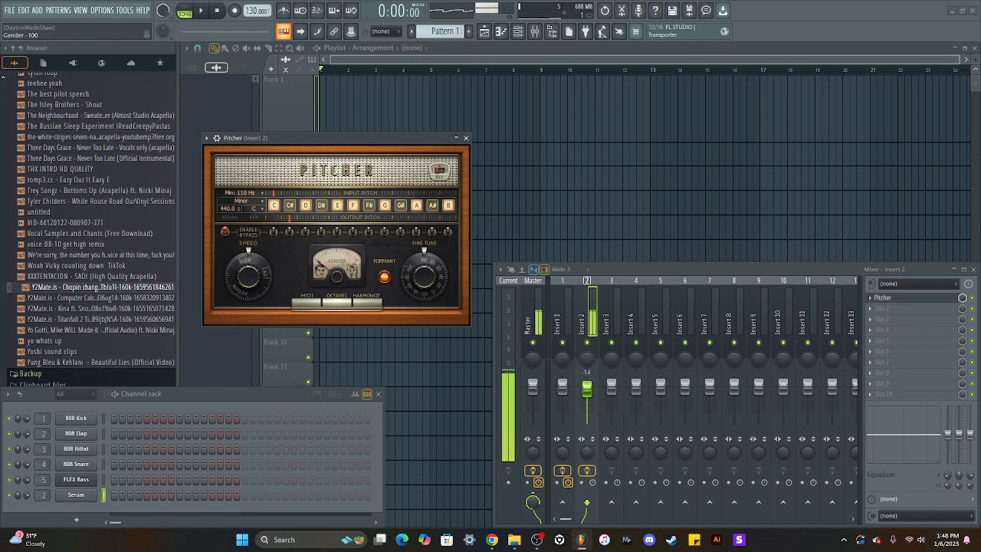
{"action": "left_click_drag", "start_coordinate": [435, 295], "coordinate": [435, 341]}
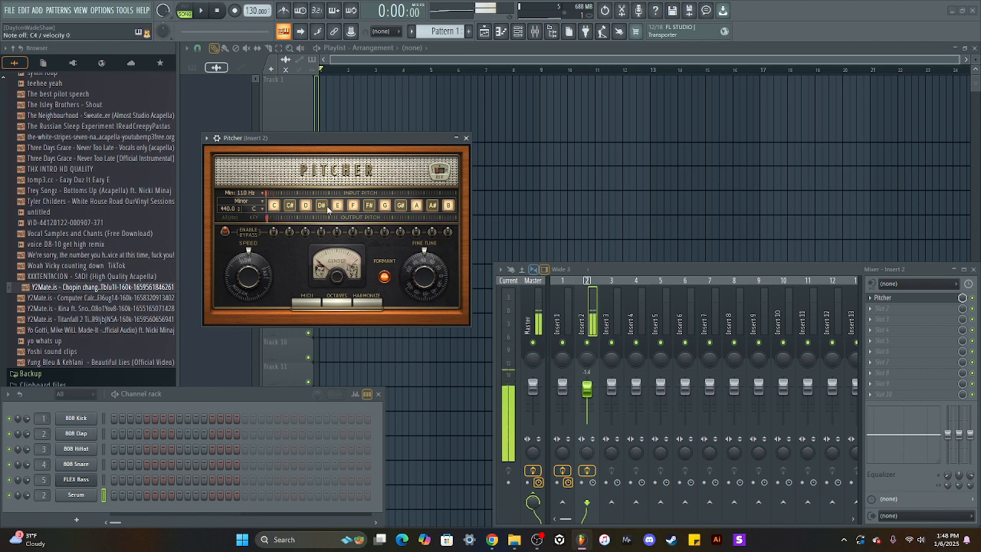
Turn off the F#, G, G#, A# and B notes in Pitcher and set Fine Tune to 100.
{"action": "left_click", "coordinate": [323, 206]}
{"action": "left_click", "coordinate": [322, 205]}
{"action": "left_click", "coordinate": [368, 206]}
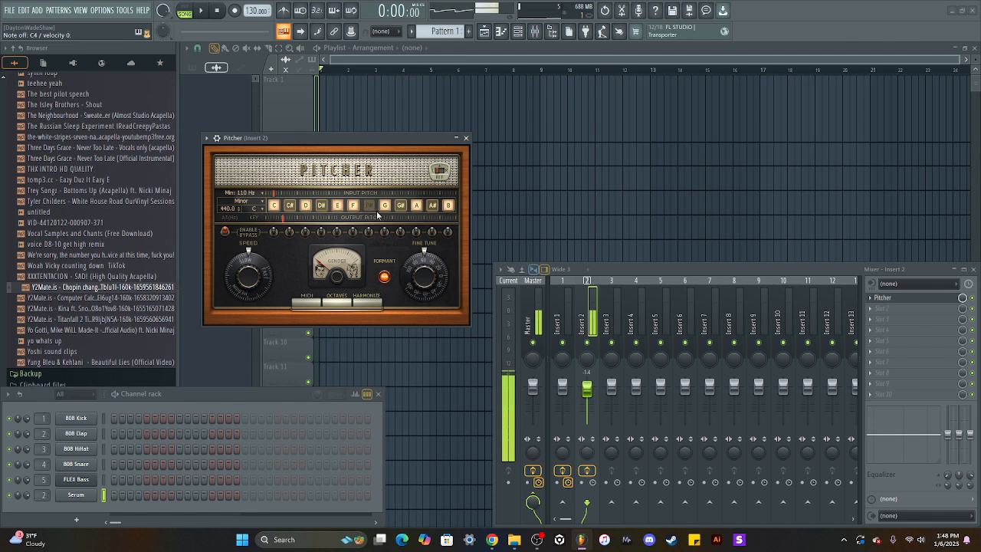
{"action": "left_click_drag", "start_coordinate": [432, 249], "coordinate": [432, 210]}
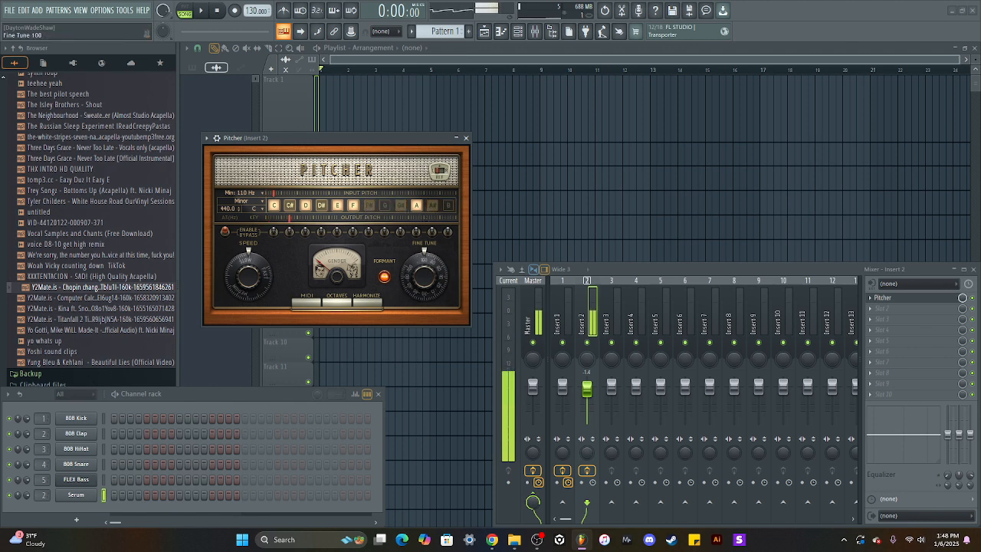
Try Pitcher's MIDI, Octaves and Harmonize modes while playing notes on the Serum track.
{"action": "left_click", "coordinate": [306, 307]}
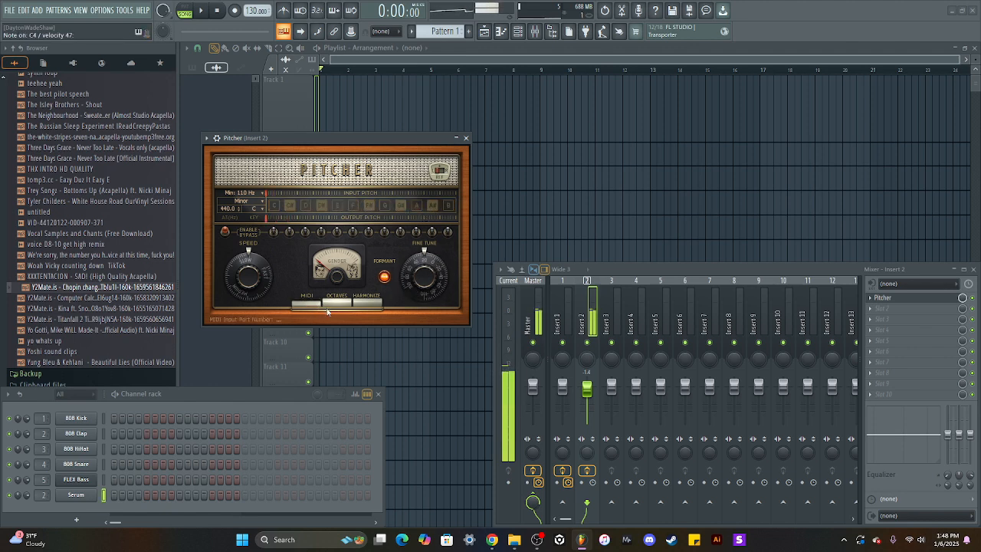
{"action": "left_click", "coordinate": [357, 308]}
{"action": "left_click", "coordinate": [354, 308]}
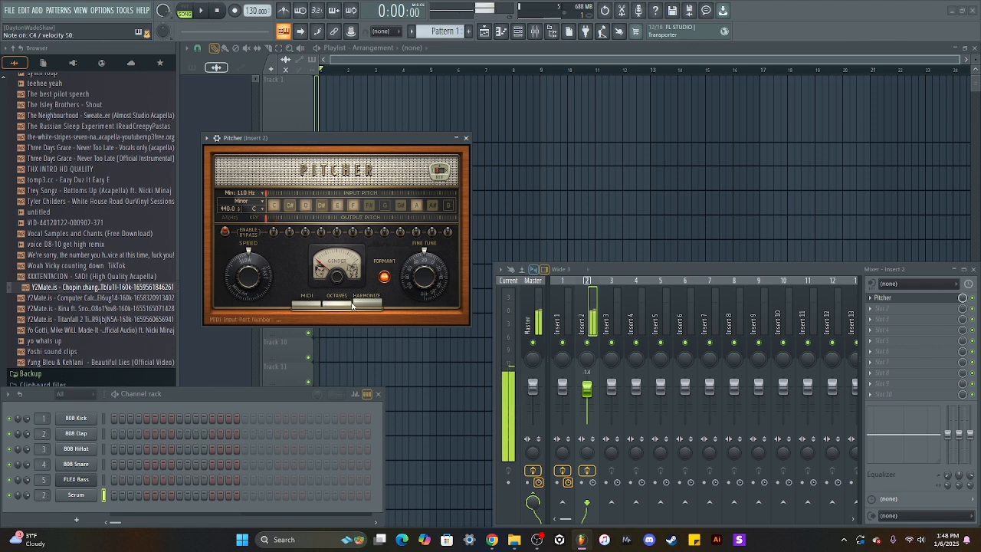
{"action": "left_click", "coordinate": [354, 306]}
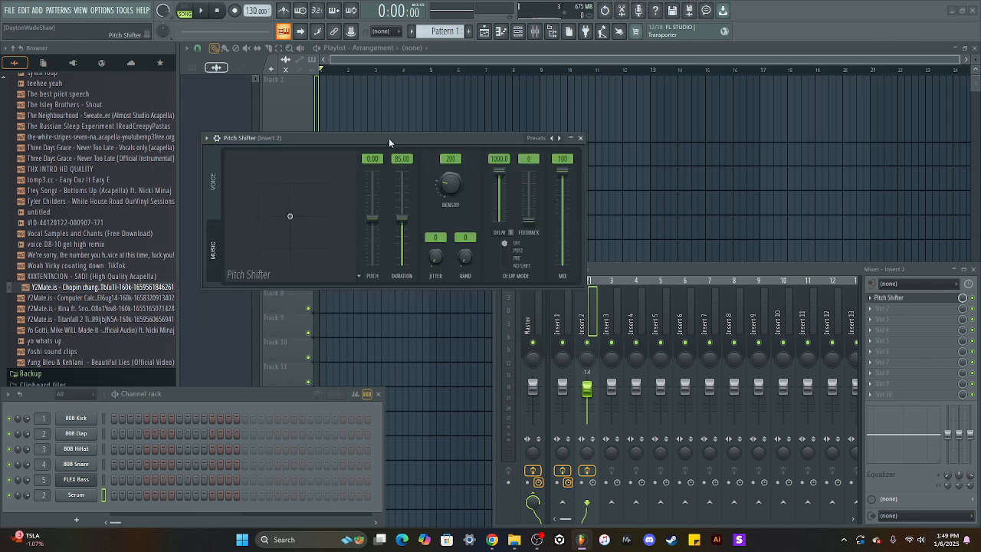
Replace Pitcher with Pitch Shifter on insert 2 and set pitch to +3.84, jitter to 56 and rand to 99.
{"action": "left_click_drag", "start_coordinate": [390, 135], "coordinate": [295, 109]}
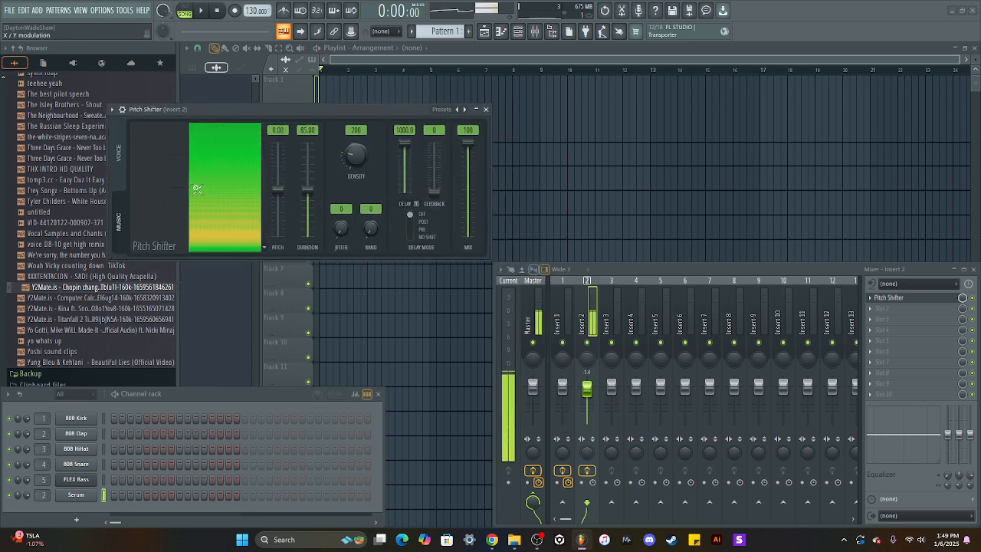
{"action": "mouse_move", "coordinate": [196, 187]}
{"action": "left_mouse_down"}
{"action": "mouse_move", "coordinate": [252, 164]}
{"action": "mouse_move", "coordinate": [259, 144]}
{"action": "mouse_move", "coordinate": [227, 210]}
{"action": "mouse_move", "coordinate": [183, 220]}
{"action": "mouse_move", "coordinate": [232, 145]}
{"action": "mouse_move", "coordinate": [193, 187]}
{"action": "mouse_move", "coordinate": [193, 166]}
{"action": "left_mouse_up"}
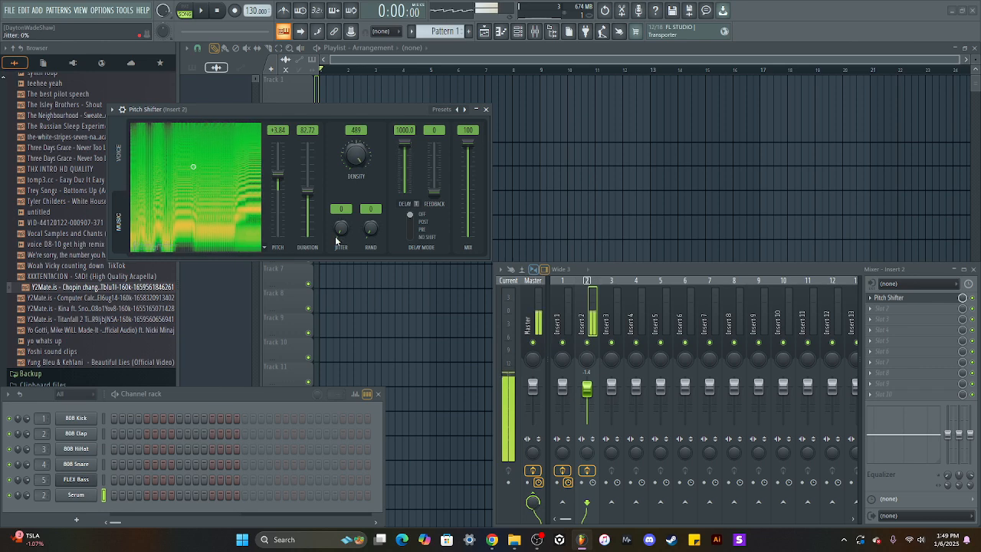
{"action": "left_click_drag", "start_coordinate": [339, 232], "coordinate": [365, 152]}
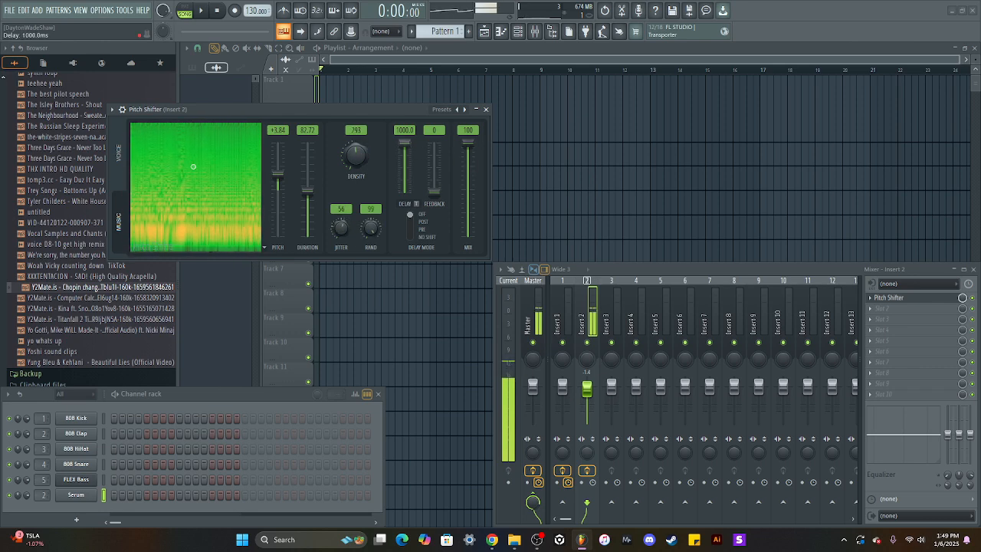
Vary Pitch Shifter's delay and mix, and move its X/Y modulation point in Music mode.
{"action": "left_click_drag", "start_coordinate": [404, 181], "coordinate": [403, 139]}
{"action": "mouse_move", "coordinate": [467, 143]}
{"action": "left_mouse_down"}
{"action": "mouse_move", "coordinate": [467, 158]}
{"action": "mouse_move", "coordinate": [467, 141]}
{"action": "left_mouse_up"}
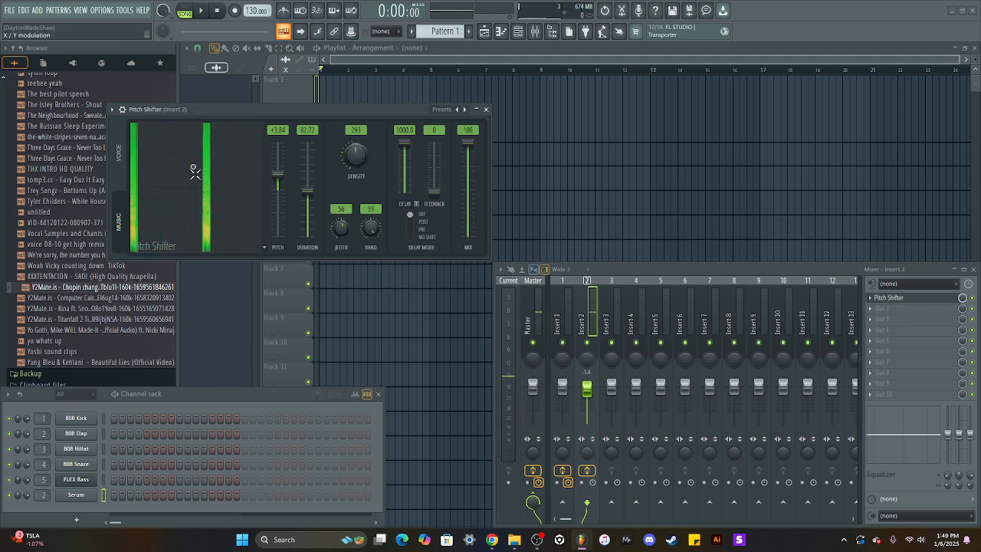
{"action": "left_click", "coordinate": [121, 220]}
{"action": "left_click_drag", "start_coordinate": [173, 170], "coordinate": [206, 209]}
Replace Pitch Shifter with Fruity Scratcher on insert 2, load the Y2Mate.is - Chopin changes MP3 into it and scrub near its start.
{"action": "left_click", "coordinate": [771, 147]}
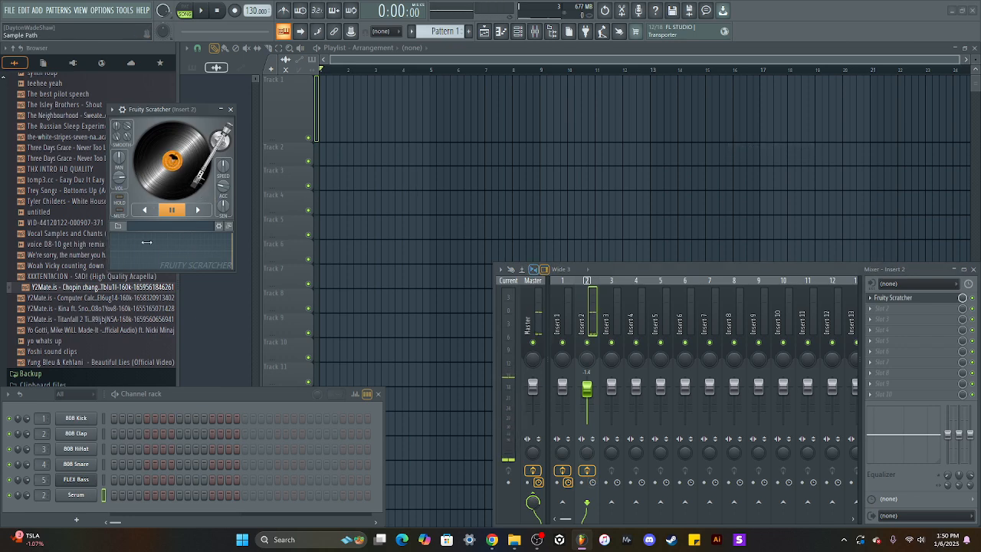
{"action": "left_click_drag", "start_coordinate": [179, 125], "coordinate": [351, 152]}
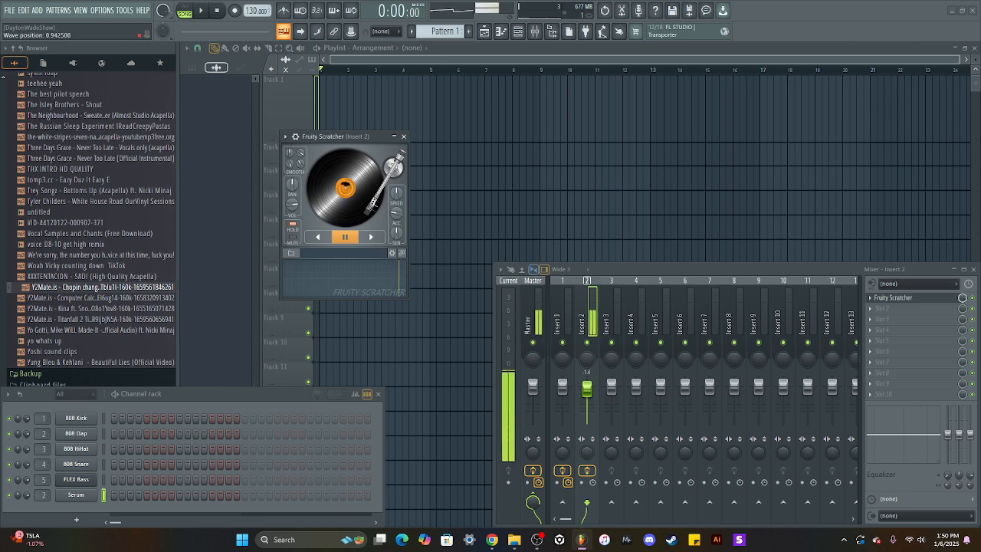
{"action": "left_click_drag", "start_coordinate": [100, 286], "coordinate": [345, 278]}
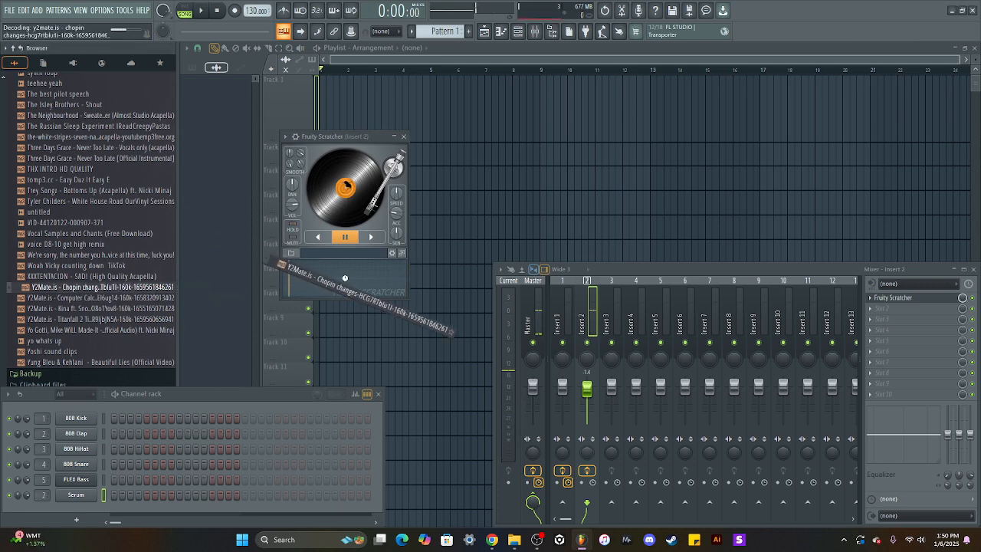
{"action": "left_click_drag", "start_coordinate": [281, 264], "coordinate": [280, 263]}
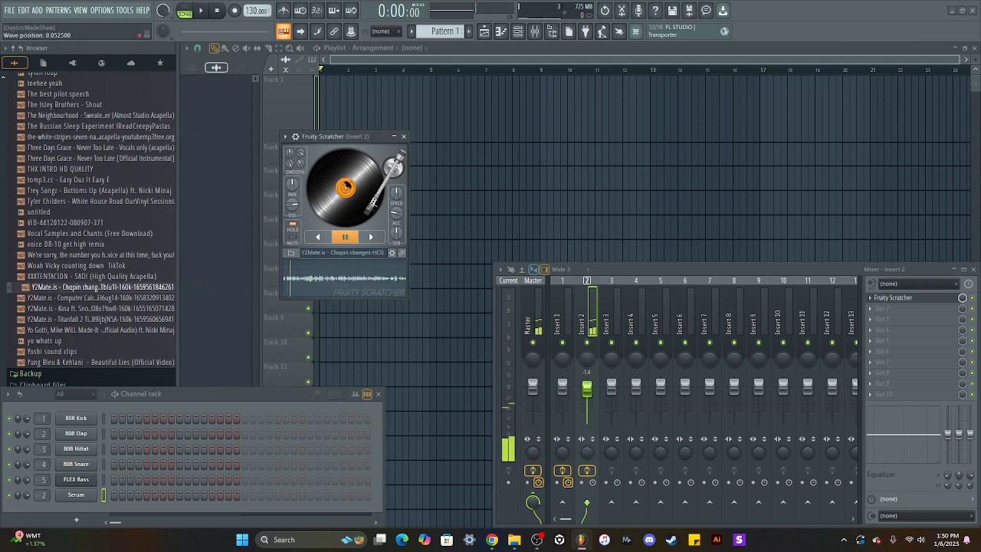
Play the loaded audio forward in Fruity Scratcher, scratch the record and turn Hold off.
{"action": "left_click", "coordinate": [372, 238]}
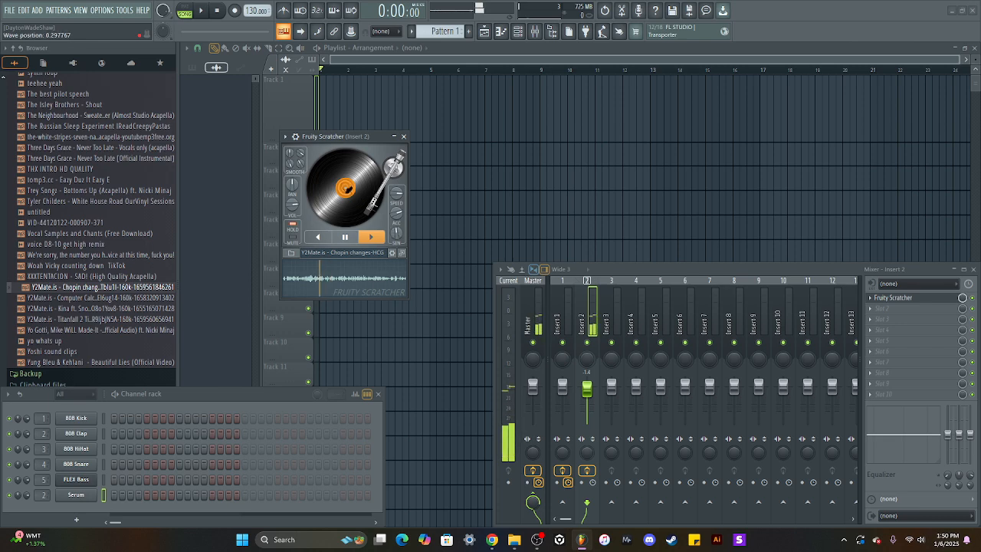
{"action": "mouse_move", "coordinate": [324, 187]}
{"action": "left_mouse_down"}
{"action": "mouse_move", "coordinate": [324, 176]}
{"action": "mouse_move", "coordinate": [324, 197]}
{"action": "mouse_move", "coordinate": [325, 187]}
{"action": "left_mouse_up"}
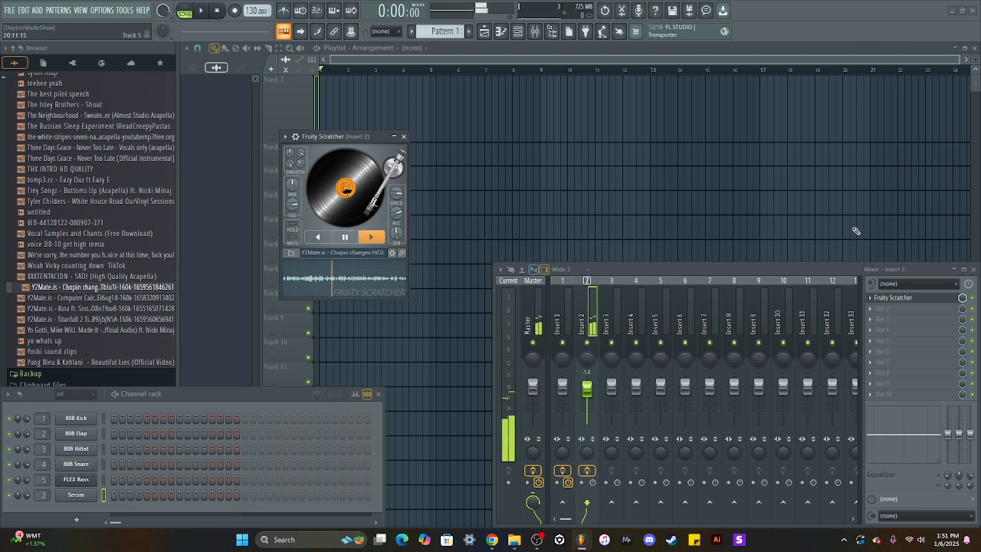
Replace Fruity Scratcher with Fruity Send on insert 2, reposition its window and stop the playlist playback.
{"action": "left_click", "coordinate": [874, 285]}
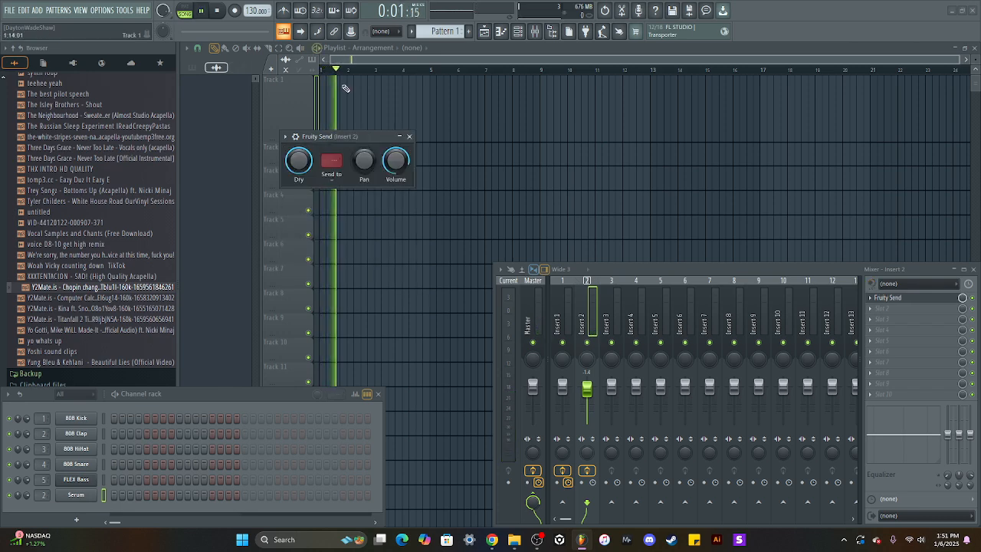
{"action": "left_click_drag", "start_coordinate": [332, 136], "coordinate": [283, 183]}
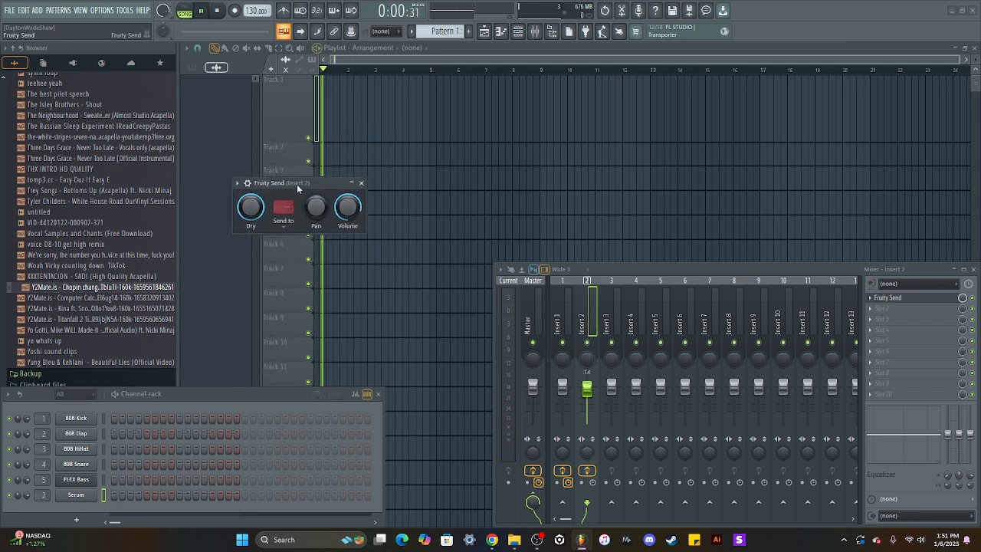
{"action": "key", "text": "space"}
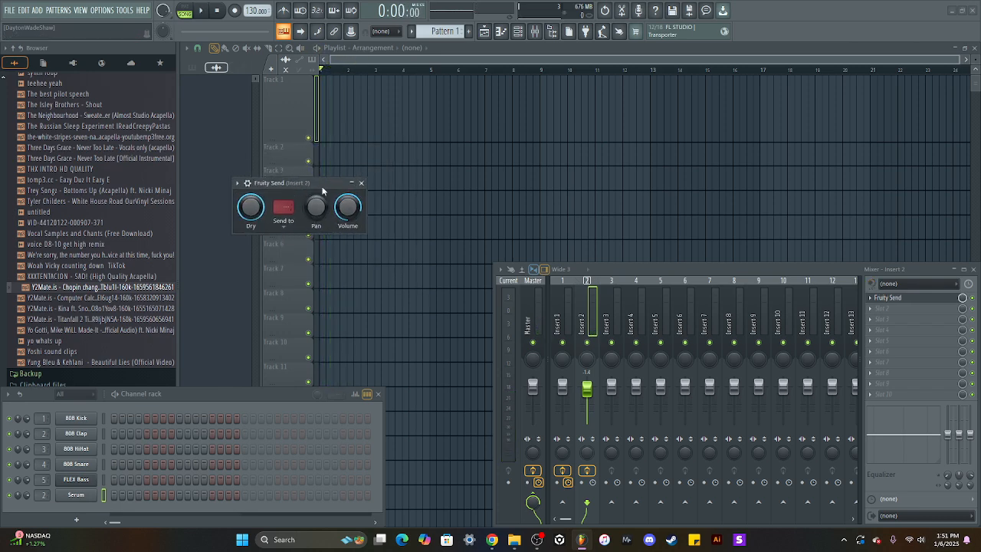
Check inserts 3 and 4 as possible send targets and look at Fruity Send's Send to selector on insert 2.
{"action": "left_click", "coordinate": [631, 320]}
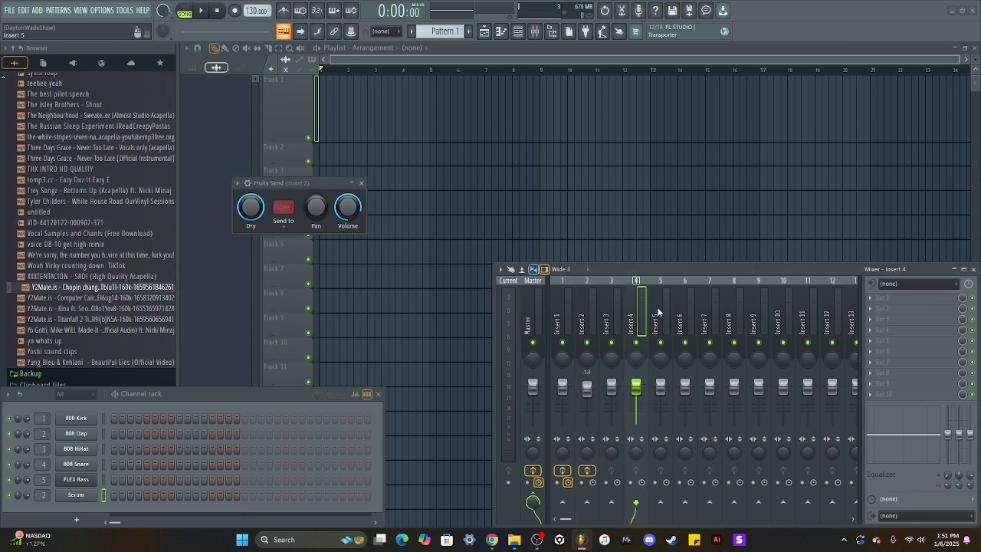
{"action": "left_click", "coordinate": [606, 327]}
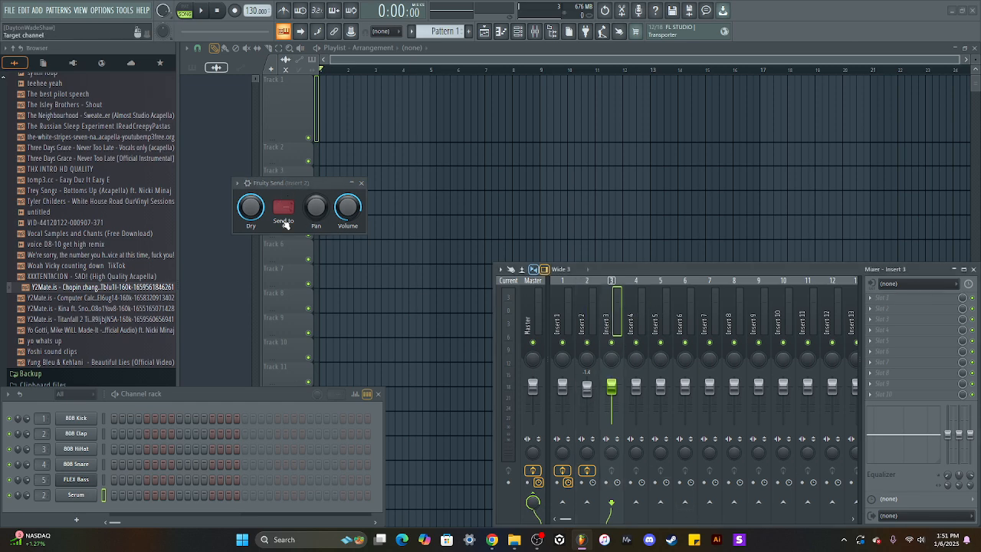
{"action": "left_click", "coordinate": [285, 224]}
{"action": "left_click_drag", "start_coordinate": [310, 182], "coordinate": [325, 214]}
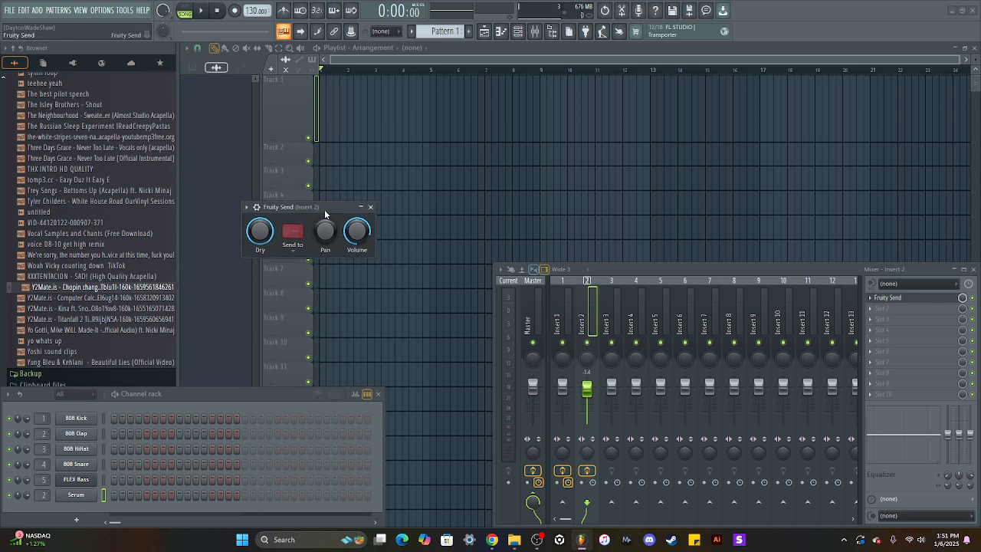
{"action": "left_click", "coordinate": [294, 253]}
{"action": "left_click", "coordinate": [666, 272]}
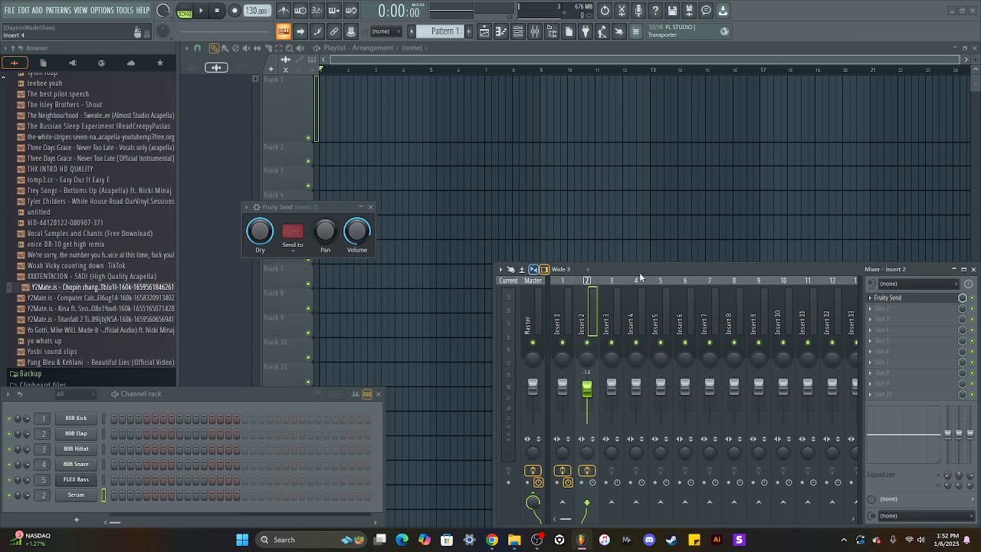
{"action": "mouse_move", "coordinate": [640, 277]}
{"action": "left_mouse_down"}
{"action": "mouse_move", "coordinate": [633, 266]}
{"action": "mouse_move", "coordinate": [640, 270]}
{"action": "left_mouse_up"}
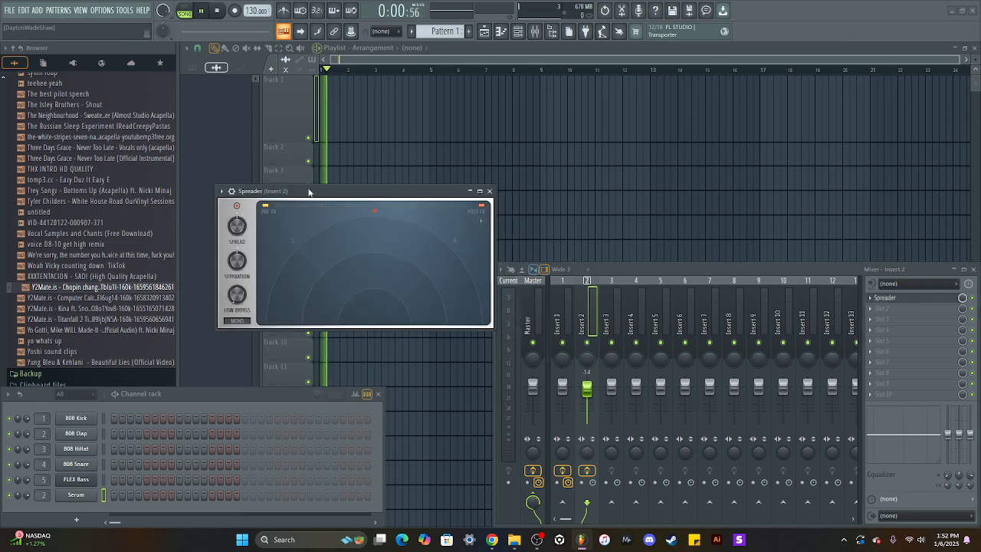
With Spreader loaded on insert 2, stop playback and vary its spread and low bypass while playing Serum notes.
{"action": "key", "text": "space"}
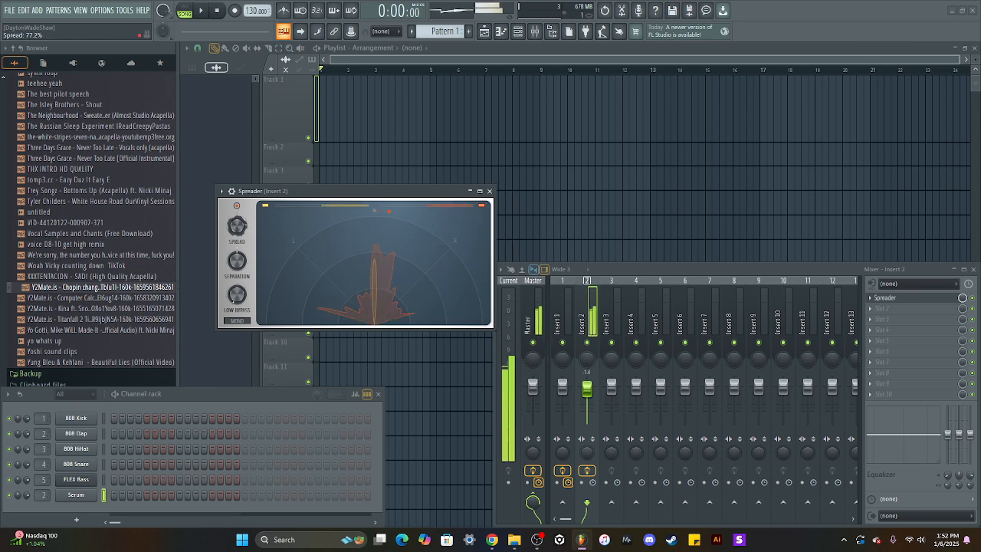
{"action": "mouse_move", "coordinate": [236, 224]}
{"action": "left_mouse_down"}
{"action": "mouse_move", "coordinate": [237, 245]}
{"action": "mouse_move", "coordinate": [239, 219]}
{"action": "left_mouse_up"}
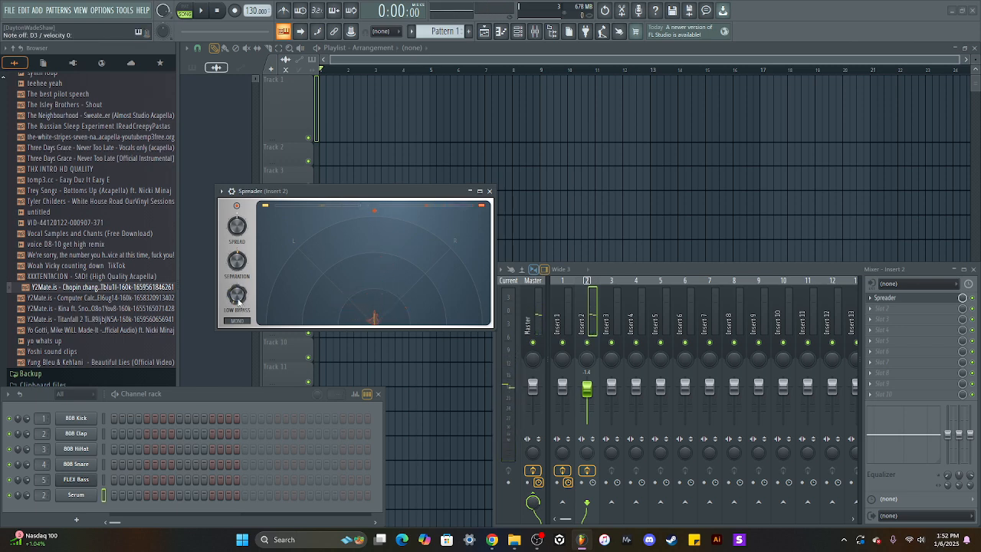
{"action": "left_click_drag", "start_coordinate": [239, 301], "coordinate": [239, 349]}
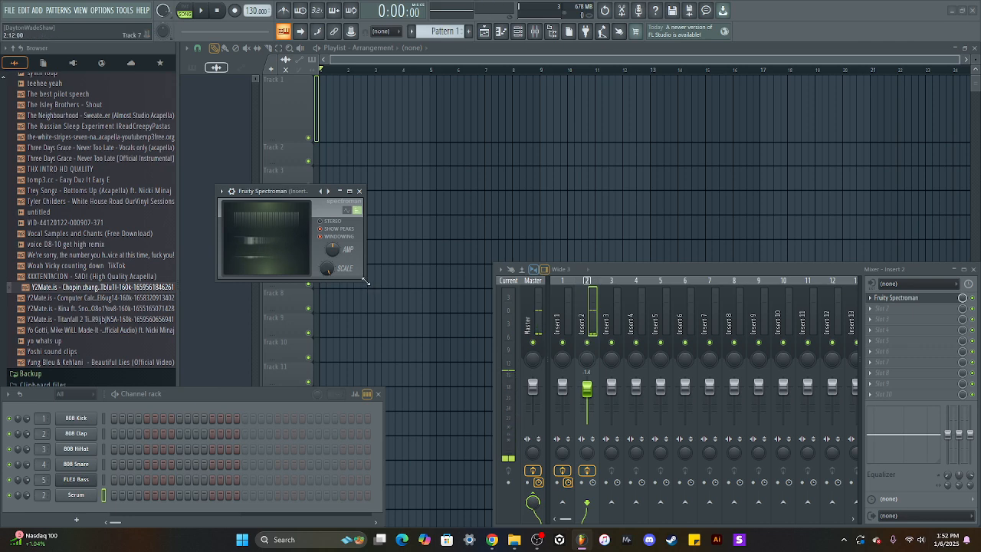
Enlarge Fruity Spectroman on insert 2, try its stereo option on and off, switch to the line display and adjust the amp.
{"action": "left_click_drag", "start_coordinate": [366, 281], "coordinate": [511, 366]}
{"action": "left_click_drag", "start_coordinate": [366, 190], "coordinate": [371, 130]}
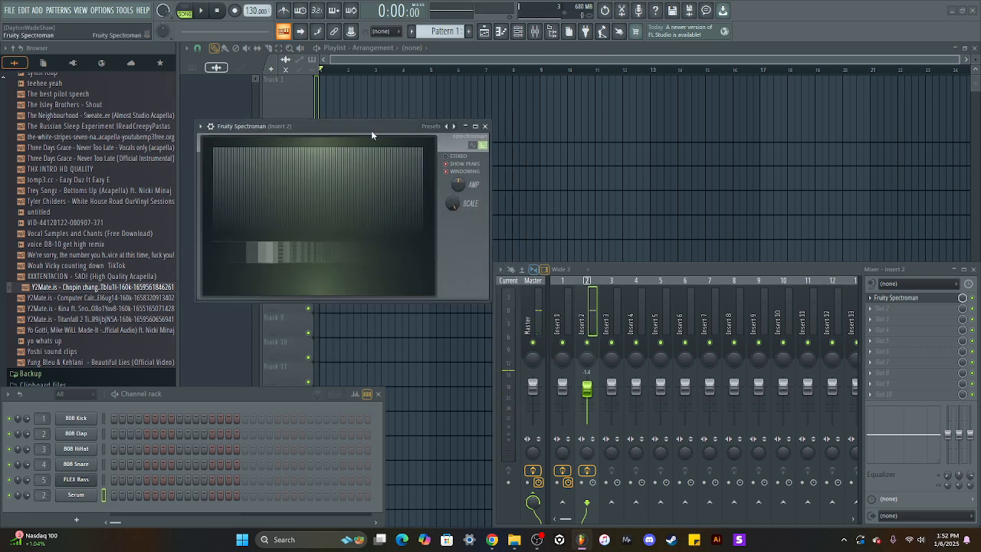
{"action": "left_click", "coordinate": [447, 157]}
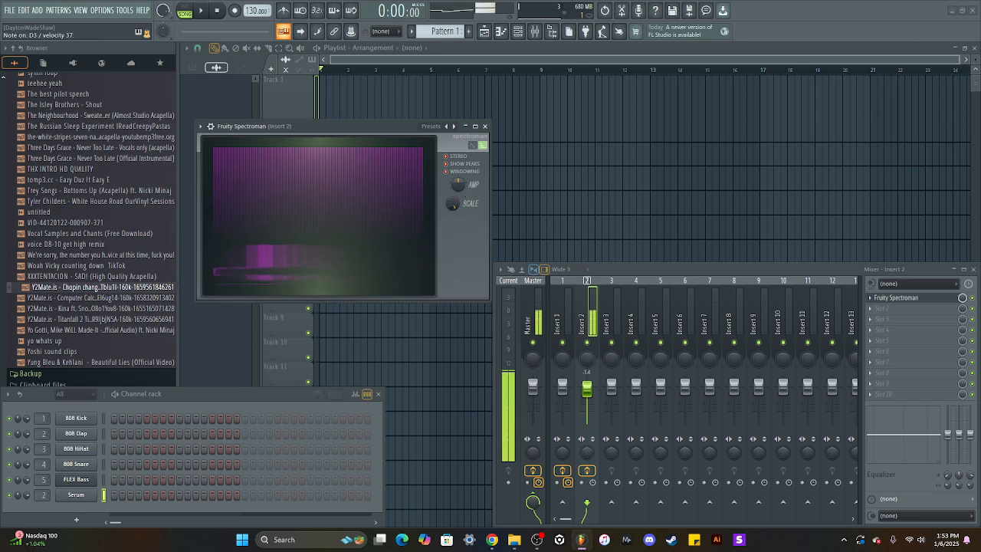
{"action": "left_click", "coordinate": [473, 145]}
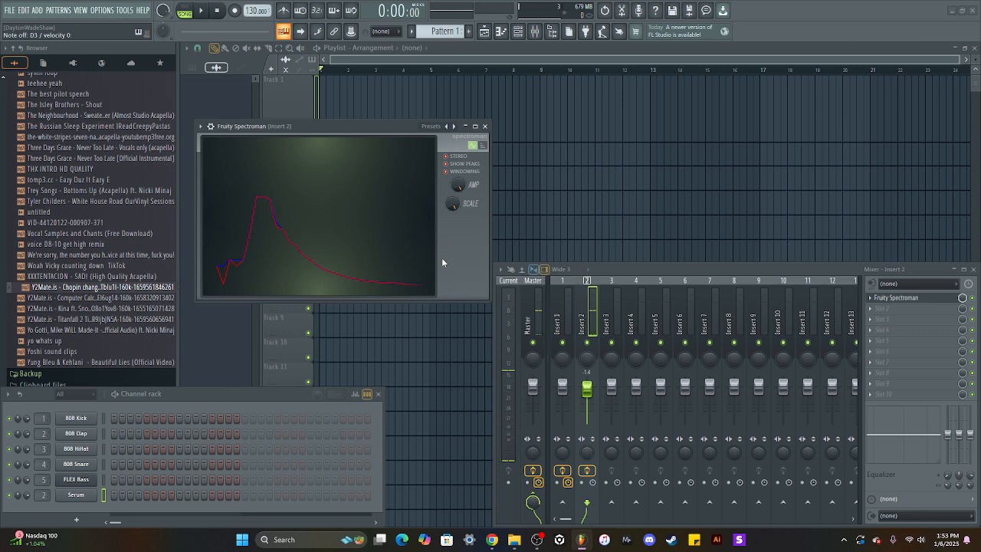
{"action": "left_click", "coordinate": [453, 157]}
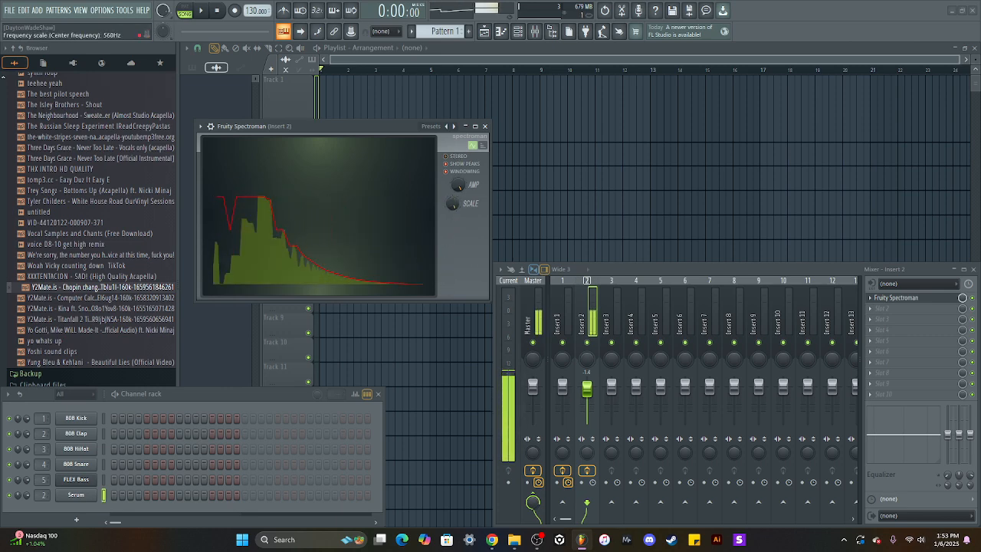
{"action": "mouse_move", "coordinate": [457, 185]}
{"action": "left_mouse_down"}
{"action": "mouse_move", "coordinate": [457, 230]}
{"action": "mouse_move", "coordinate": [458, 185]}
{"action": "left_mouse_up"}
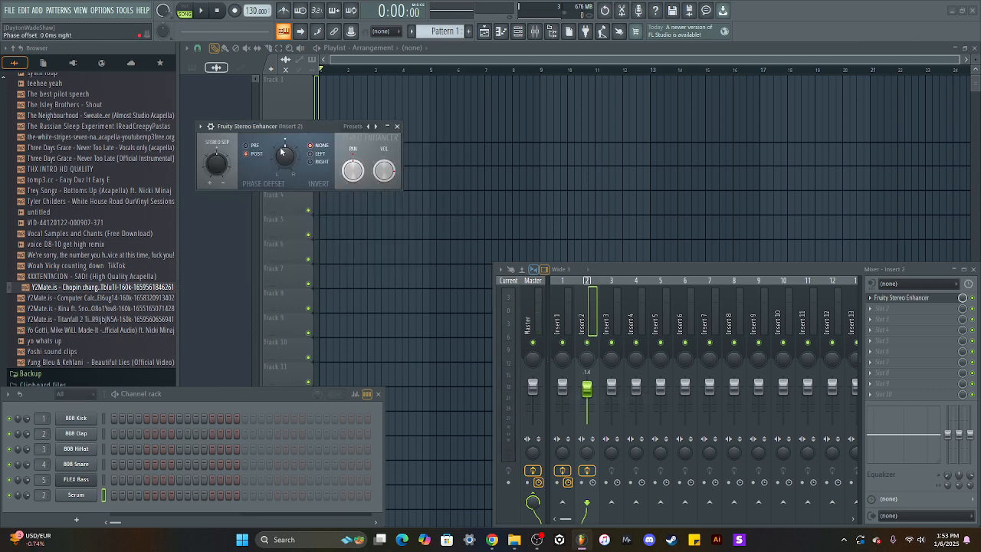
Reposition Fruity Stereo Enhancer on insert 2 and set its phase offset to Pre and its inversion to Left.
{"action": "left_click_drag", "start_coordinate": [303, 126], "coordinate": [369, 164]}
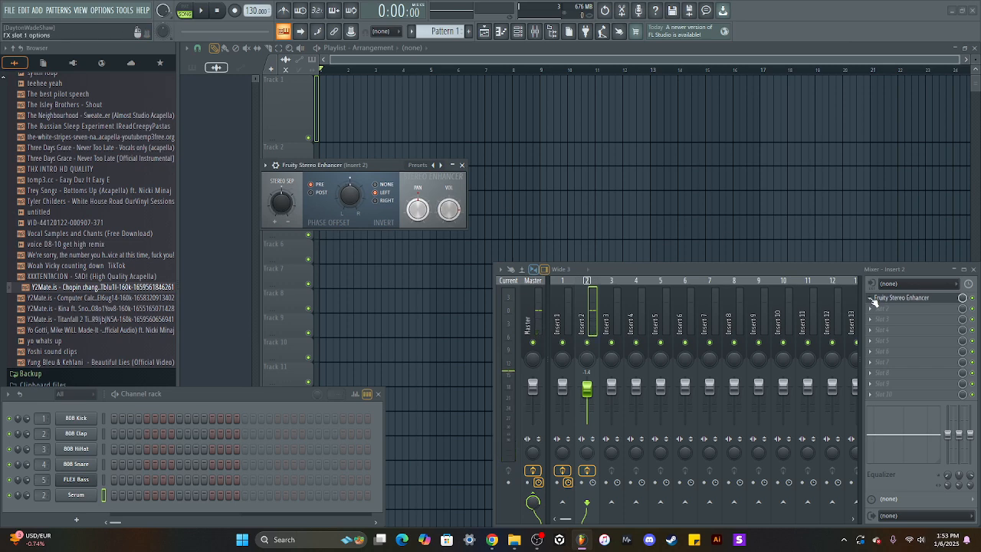
Replace Fruity Stereo Enhancer with Tuner on insert 2, then move and enlarge the Tuner window.
{"action": "left_click", "coordinate": [871, 298]}
{"action": "mouse_move", "coordinate": [876, 272]}
{"action": "left_click", "coordinate": [756, 478]}
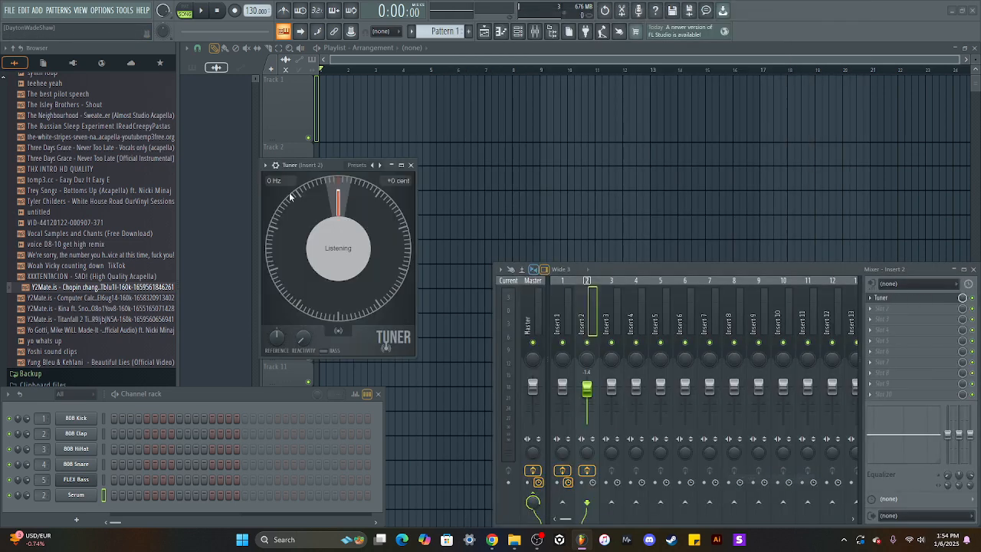
{"action": "left_click", "coordinate": [264, 165]}
{"action": "left_click", "coordinate": [337, 164]}
{"action": "left_click_drag", "start_coordinate": [335, 161], "coordinate": [277, 98]}
{"action": "left_click_drag", "start_coordinate": [354, 293], "coordinate": [443, 349]}
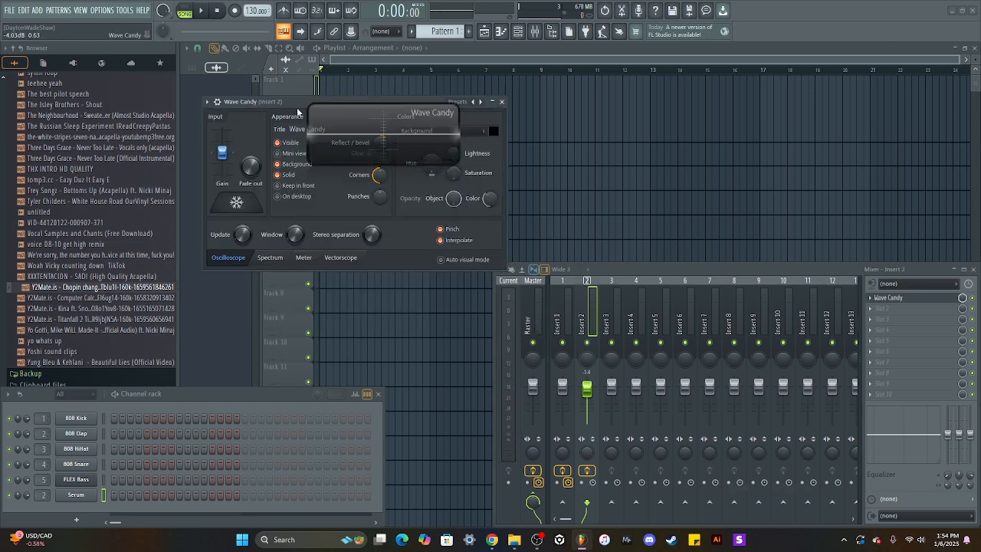
Separate Wave Candy's settings window from its floating display, and enlarge the display over the empty playlist area.
{"action": "left_click_drag", "start_coordinate": [292, 101], "coordinate": [203, 111]}
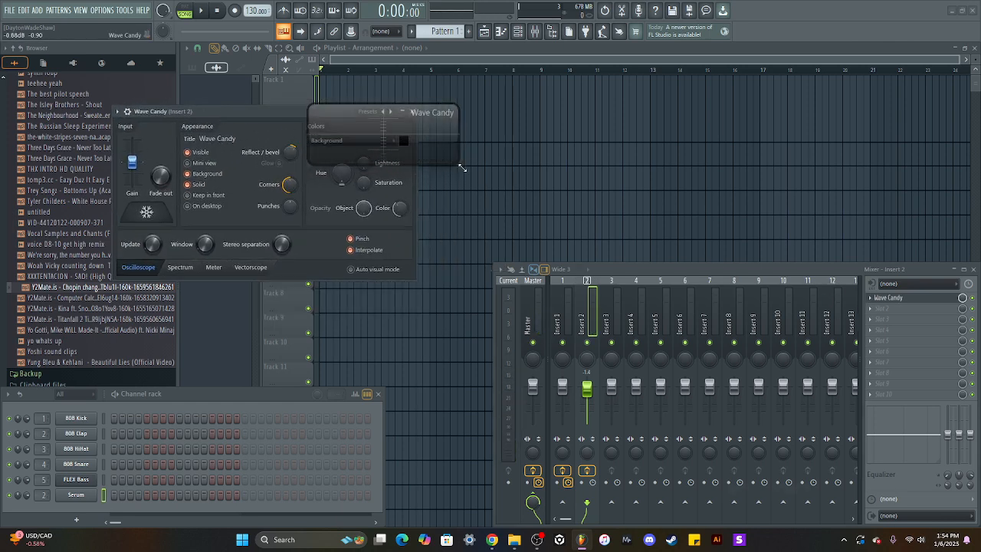
{"action": "left_click_drag", "start_coordinate": [471, 167], "coordinate": [471, 225]}
{"action": "left_click_drag", "start_coordinate": [439, 126], "coordinate": [709, 131]}
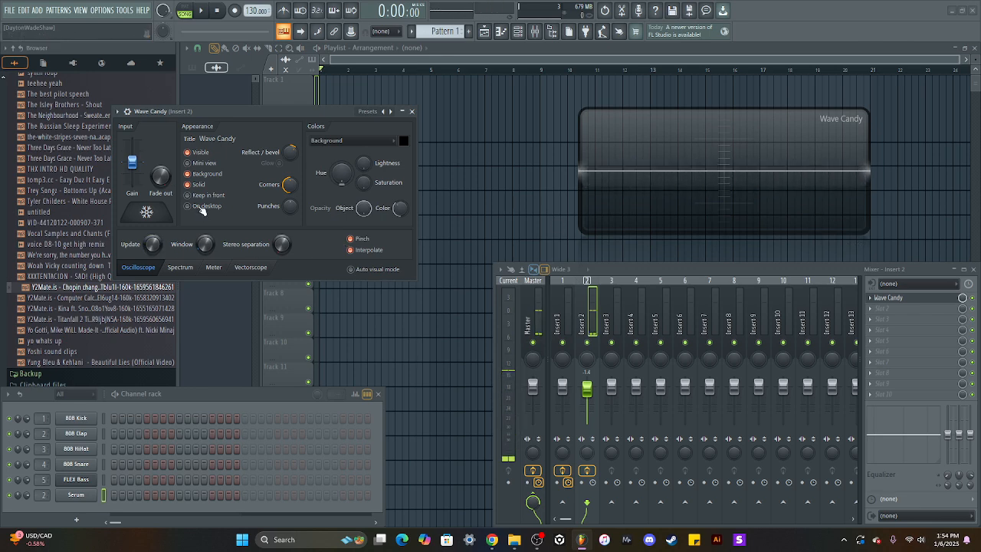
Compare Wave Candy's Spectrum, Meter and Vectorscope views while playing notes, and return to Oscilloscope.
{"action": "left_click", "coordinate": [181, 273]}
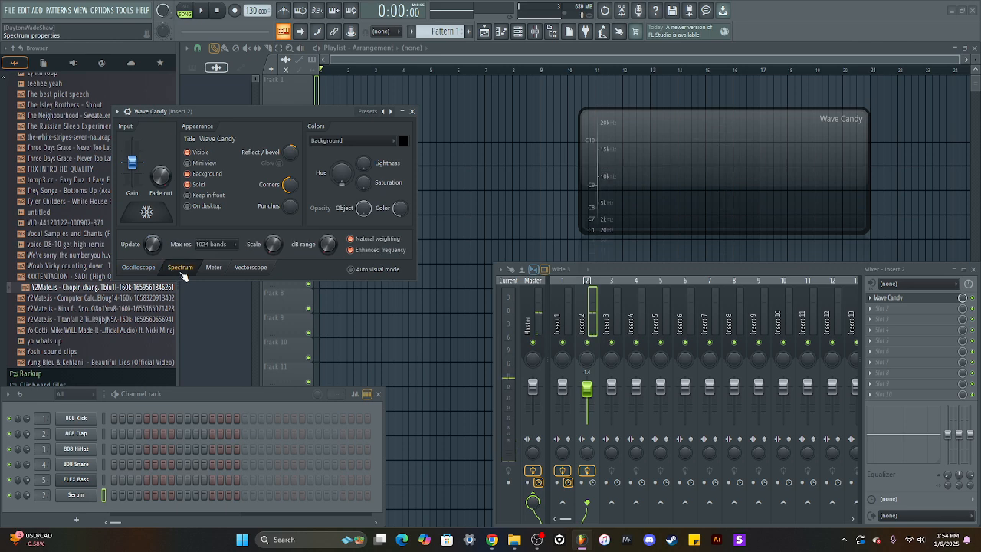
{"action": "left_click", "coordinate": [215, 274]}
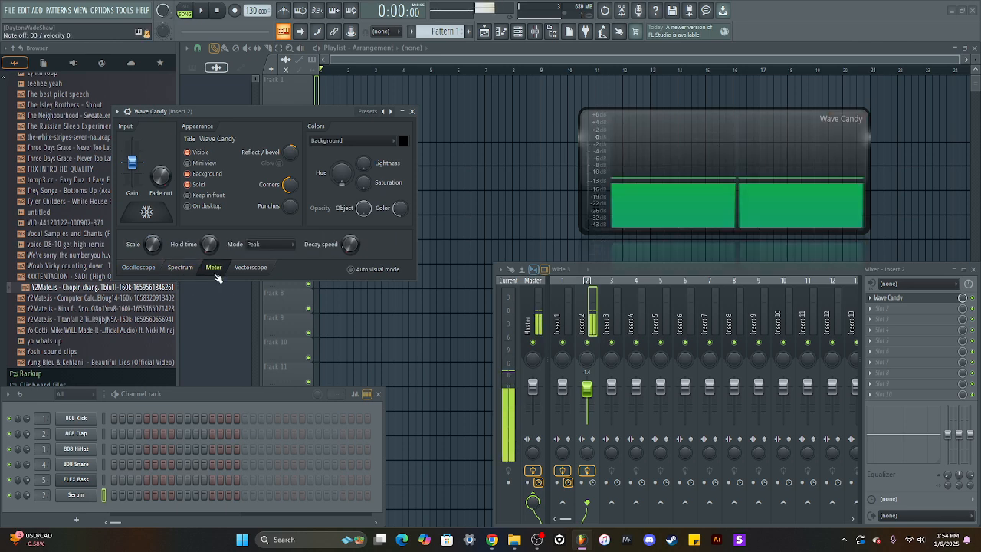
{"action": "left_click", "coordinate": [264, 272]}
{"action": "left_click", "coordinate": [154, 273]}
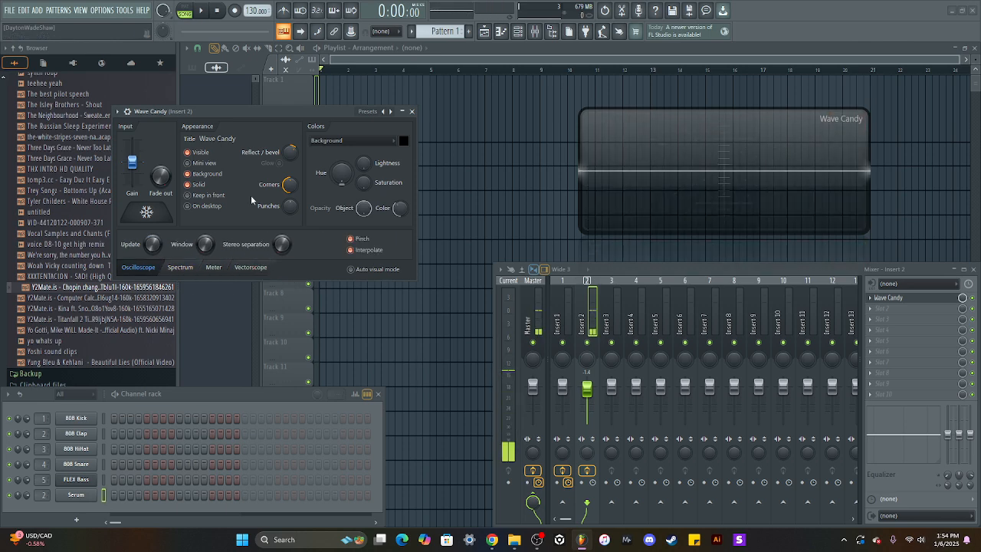
Choose Border as the Wave Candy color element and lower its object and color opacity.
{"action": "left_click", "coordinate": [356, 140]}
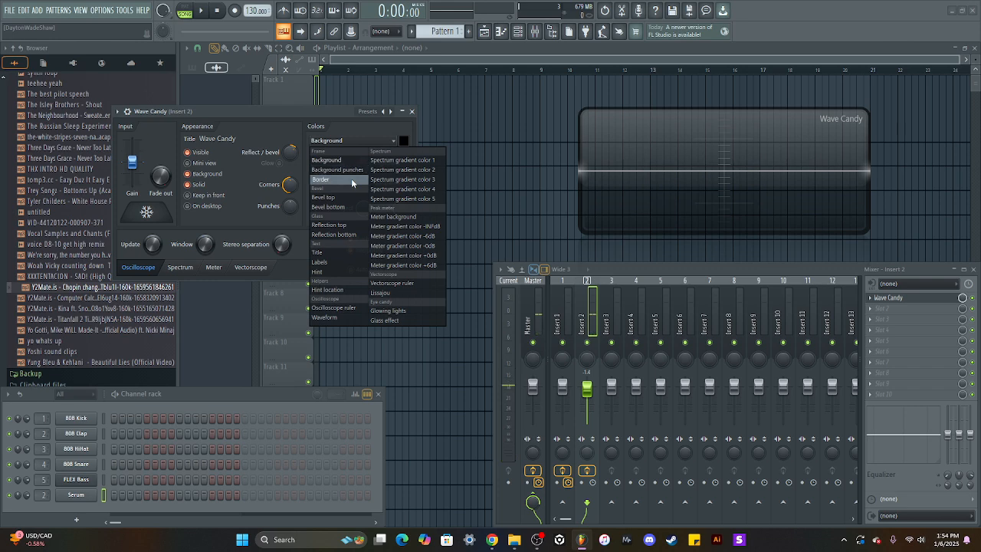
{"action": "left_click", "coordinate": [353, 180]}
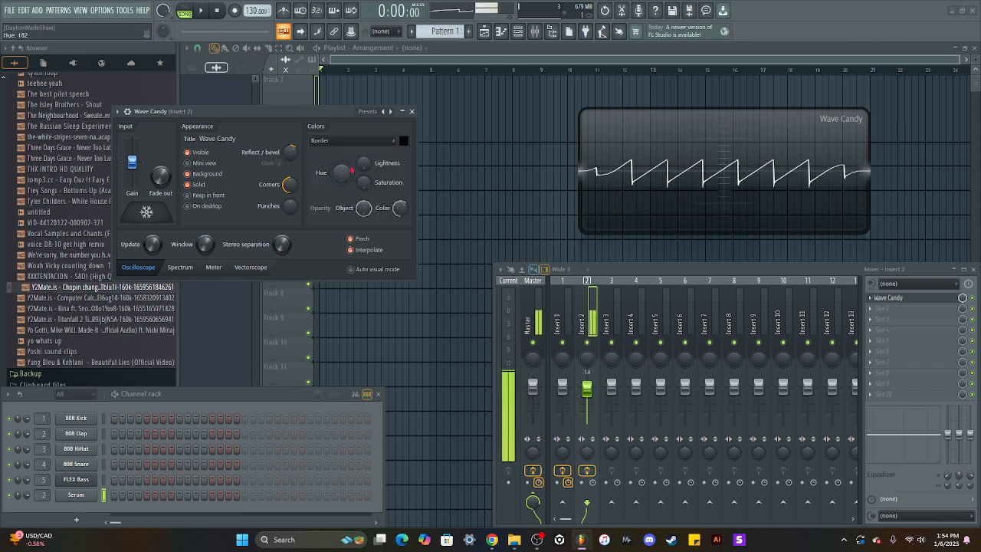
{"action": "left_click_drag", "start_coordinate": [363, 209], "coordinate": [400, 257]}
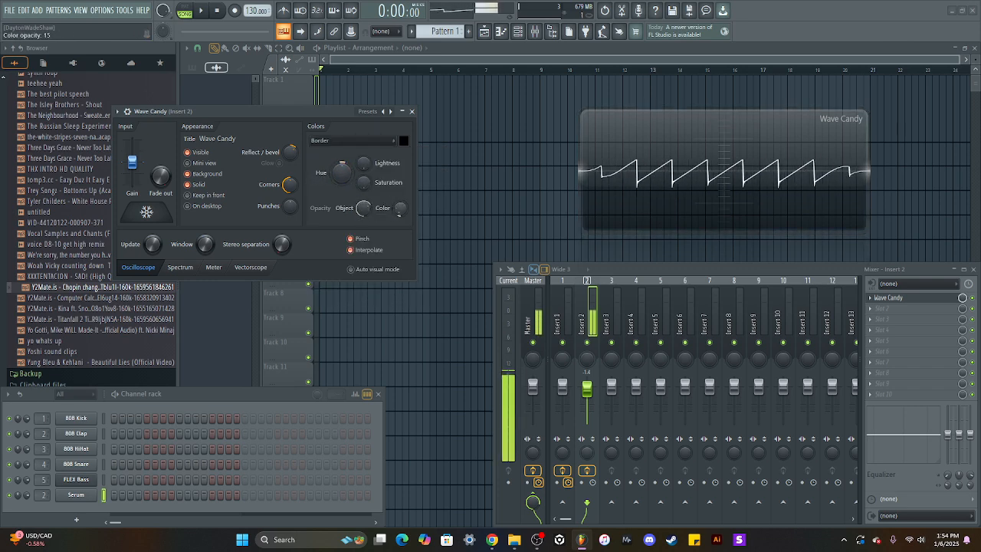
Make Wave Candy's background bright orange by raising its color opacity, lightness and saturation and adjusting the hue, and play a note.
{"action": "left_click", "coordinate": [373, 141]}
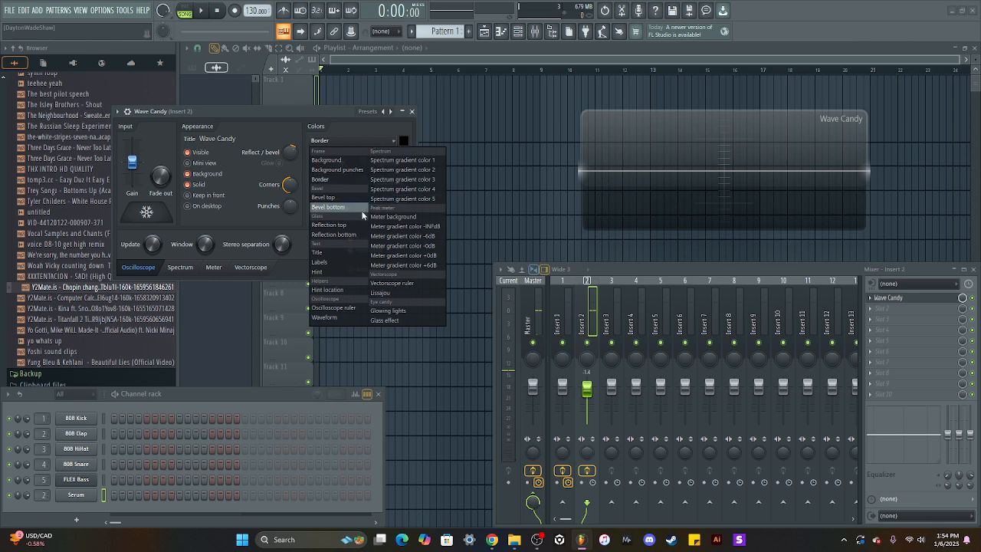
{"action": "left_click", "coordinate": [364, 160]}
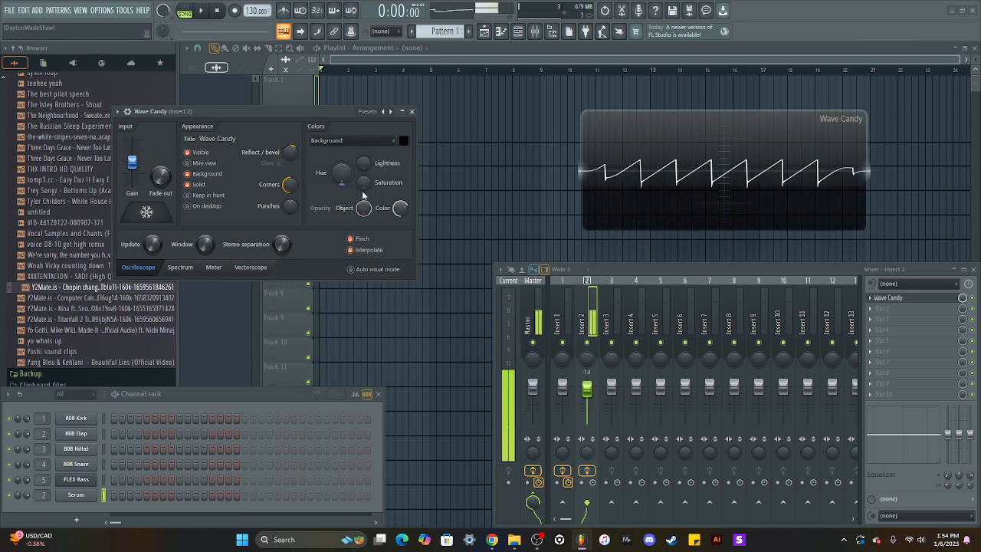
{"action": "left_click_drag", "start_coordinate": [400, 208], "coordinate": [364, 138]}
{"action": "left_click_drag", "start_coordinate": [364, 182], "coordinate": [342, 115]}
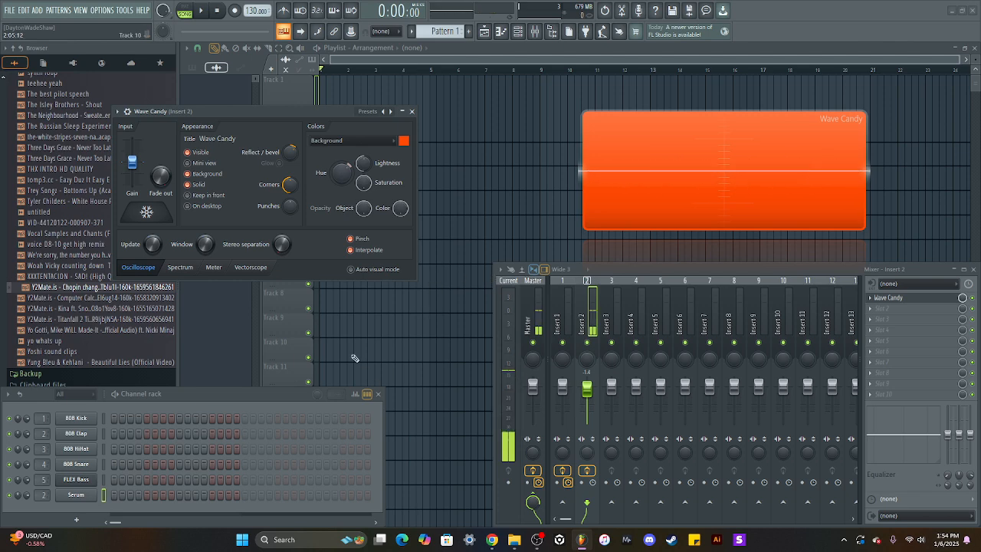
{"action": "key", "text": "z"}
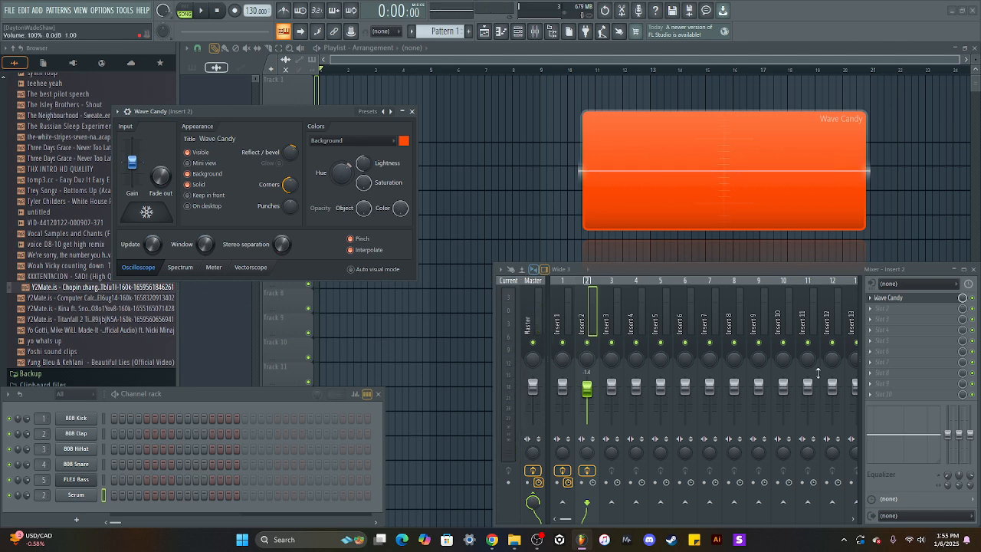
Replace Wave Candy with ZGameEditor Visualizer on insert 2.
{"action": "left_click", "coordinate": [876, 298]}
{"action": "mouse_move", "coordinate": [901, 279]}
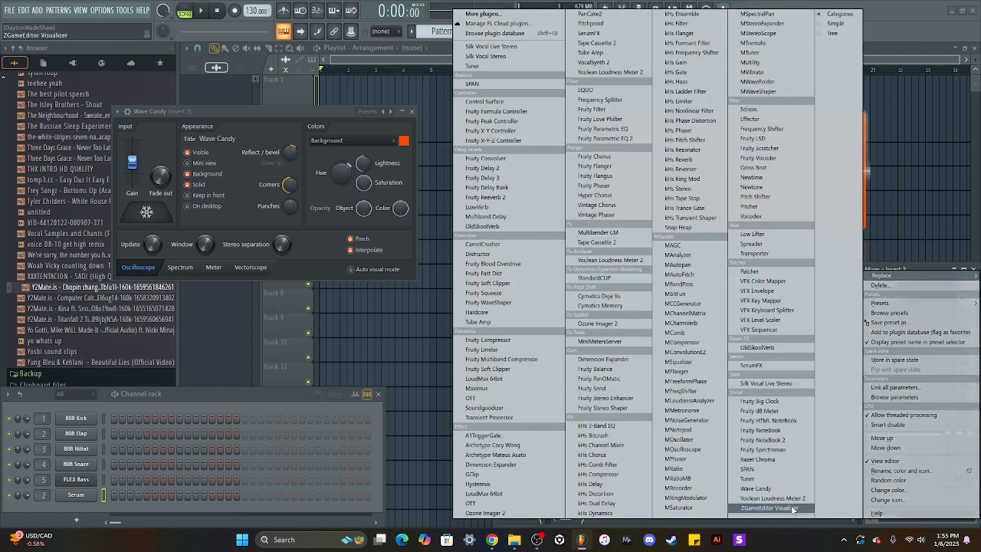
{"action": "left_click", "coordinate": [769, 507]}
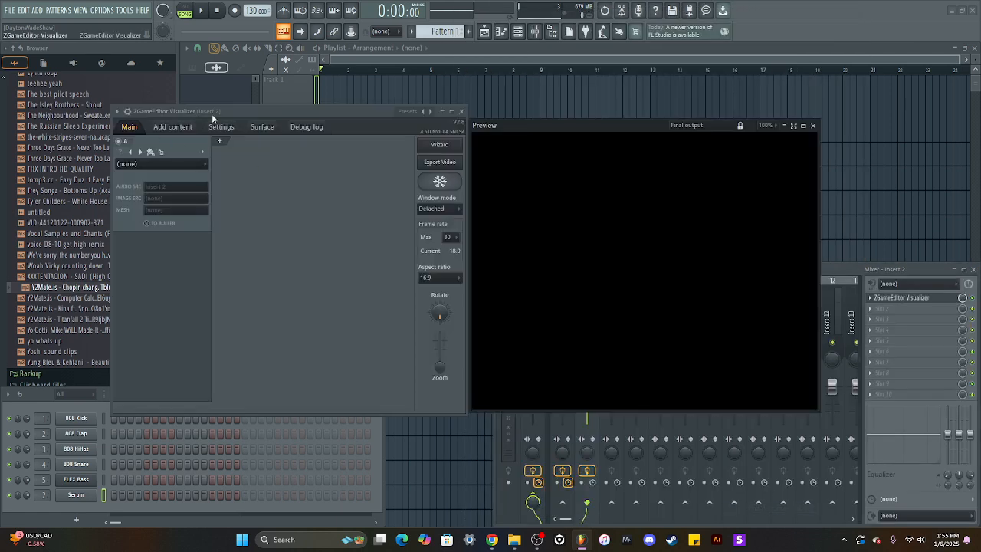
Rearrange the ZGameEditor Visualizer and Preview windows side by side and enlarge the Preview window.
{"action": "left_click_drag", "start_coordinate": [212, 113], "coordinate": [300, 115]}
{"action": "left_click_drag", "start_coordinate": [513, 133], "coordinate": [537, 99]}
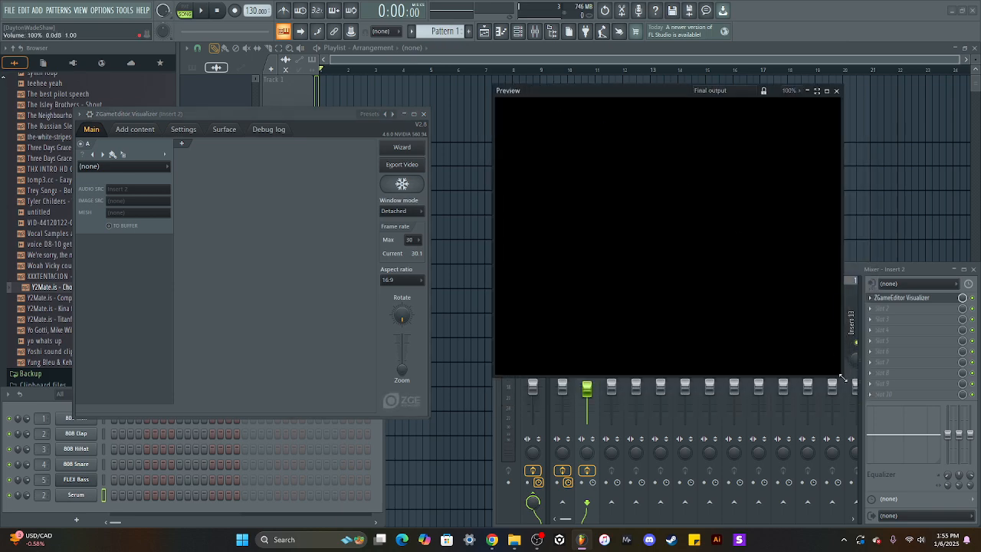
{"action": "left_click_drag", "start_coordinate": [842, 377], "coordinate": [892, 422]}
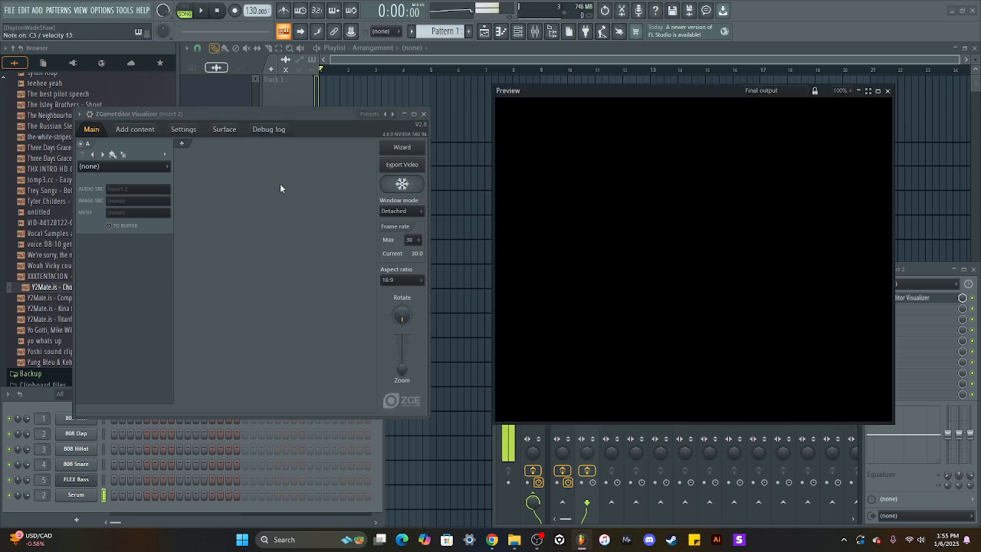
Load the preset The HUD of Equilizeroom 3, play notes to preview it, and switch to The HUD of Equilizeroom 5.
{"action": "left_click", "coordinate": [397, 113]}
{"action": "left_click", "coordinate": [395, 114]}
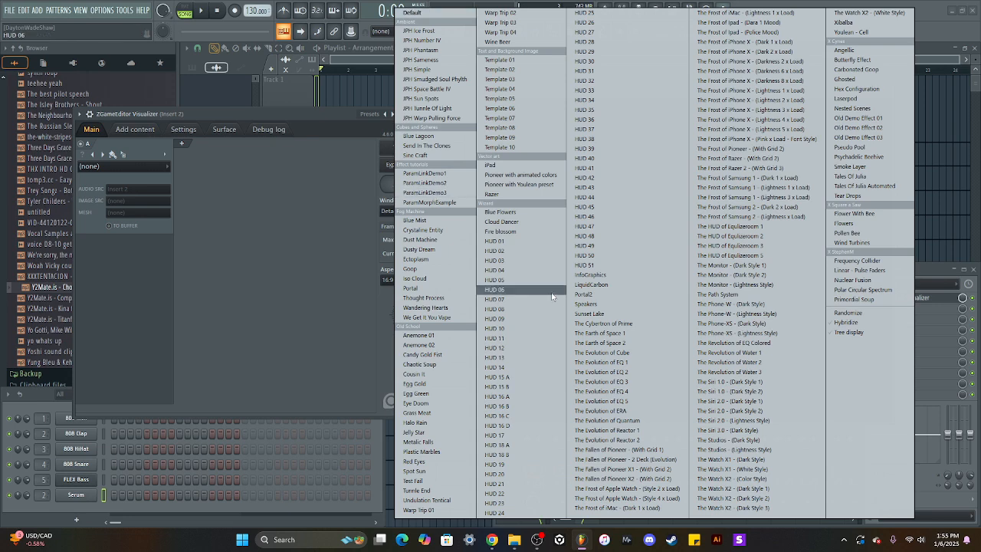
{"action": "left_click", "coordinate": [766, 245]}
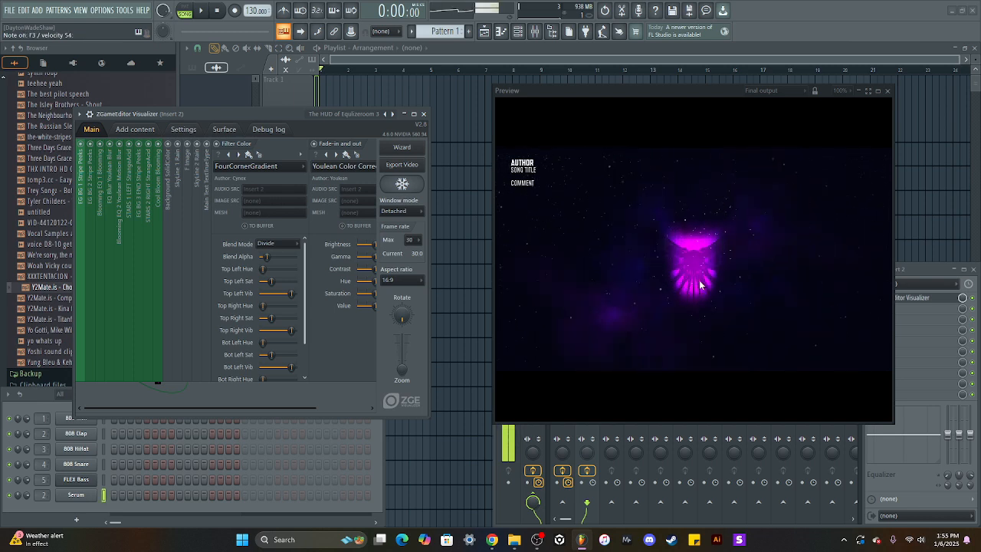
{"action": "left_click", "coordinate": [393, 114]}
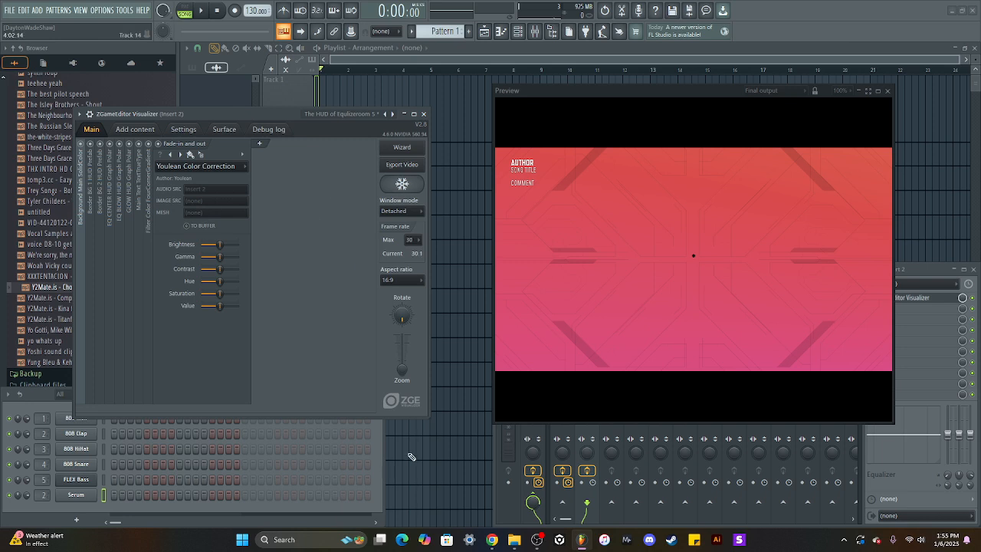
Enlarge the visualizer window, expand the EQ BLOW layer and lower its Lightness to the minimum.
{"action": "left_click_drag", "start_coordinate": [426, 415], "coordinate": [456, 419]}
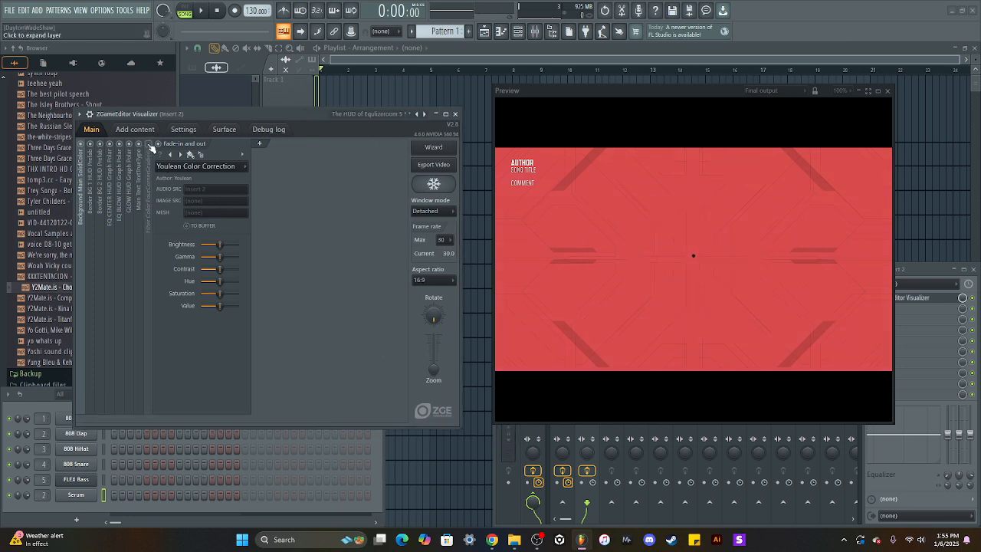
{"action": "left_click", "coordinate": [124, 149]}
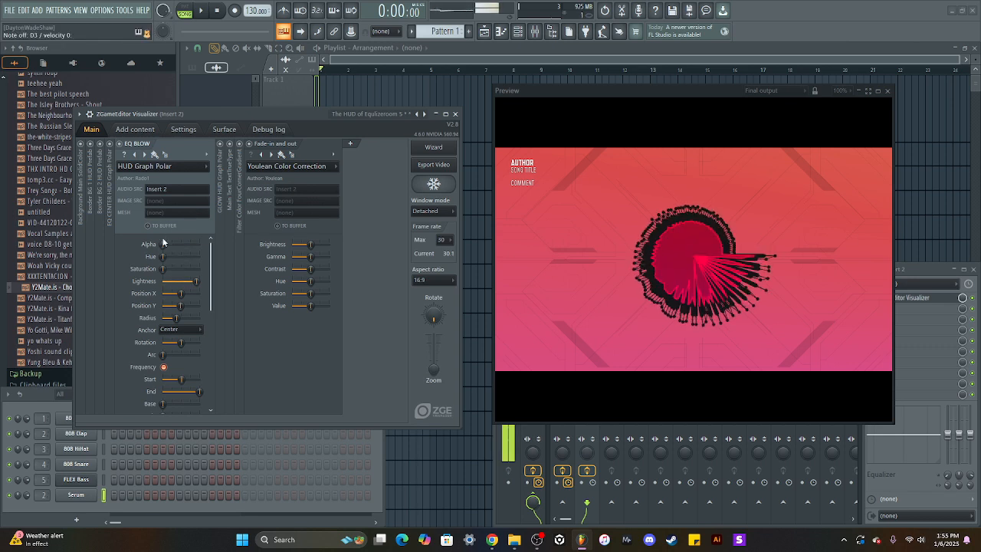
{"action": "left_click_drag", "start_coordinate": [197, 281], "coordinate": [163, 281]}
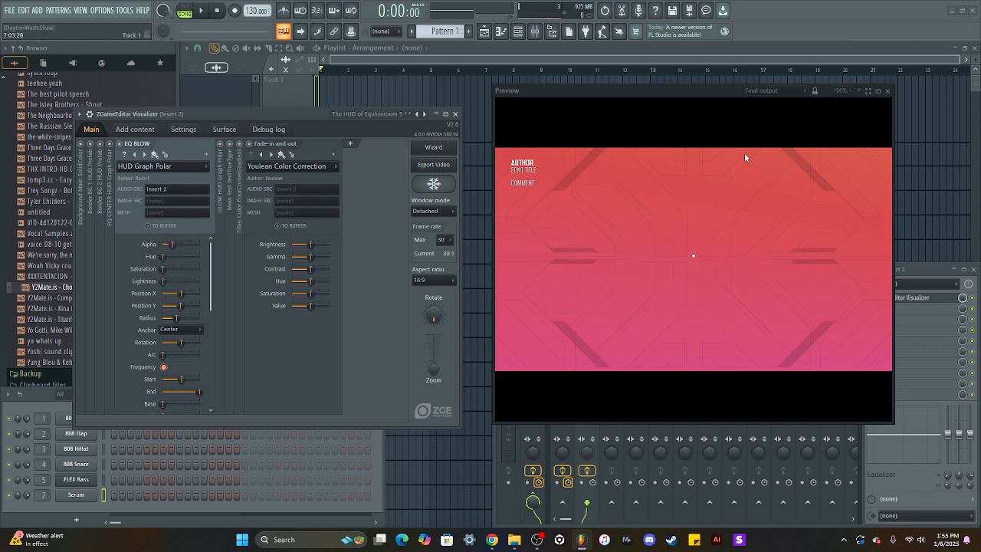